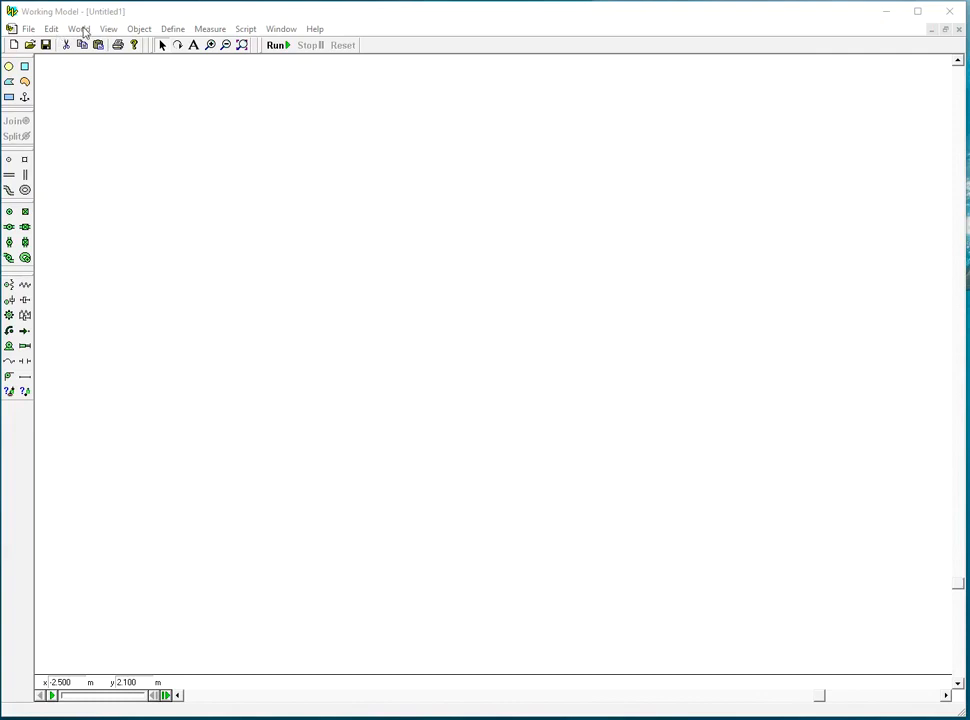
# Show the rulers, grid lines and X,Y axes in the workspace
pyautogui.moveTo(107, 32)
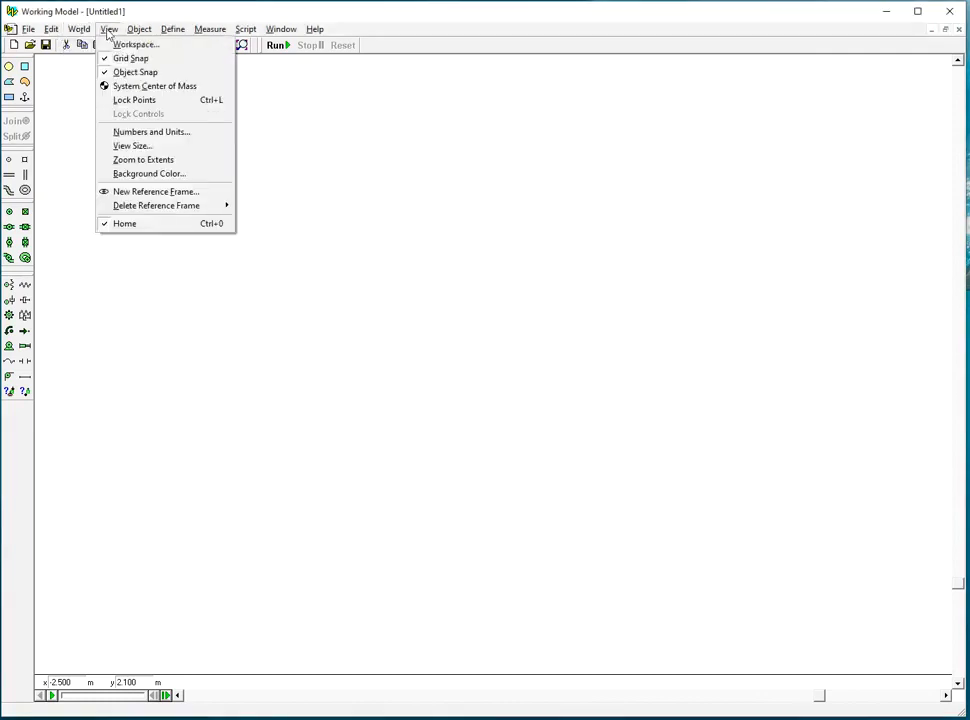
pyautogui.click(130, 45)
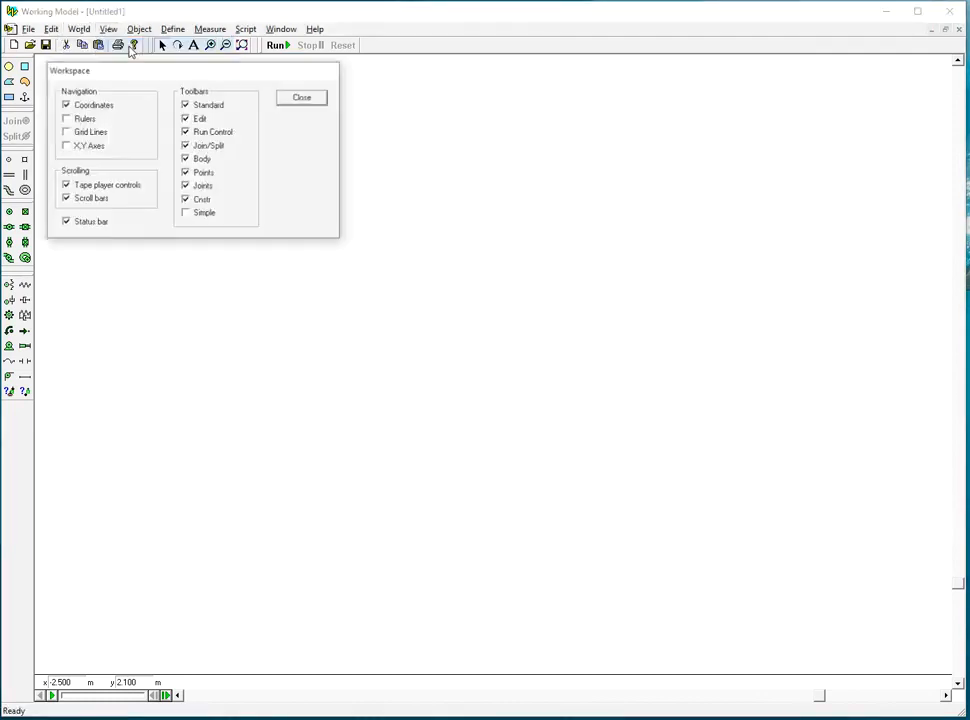
pyautogui.click(66, 118)
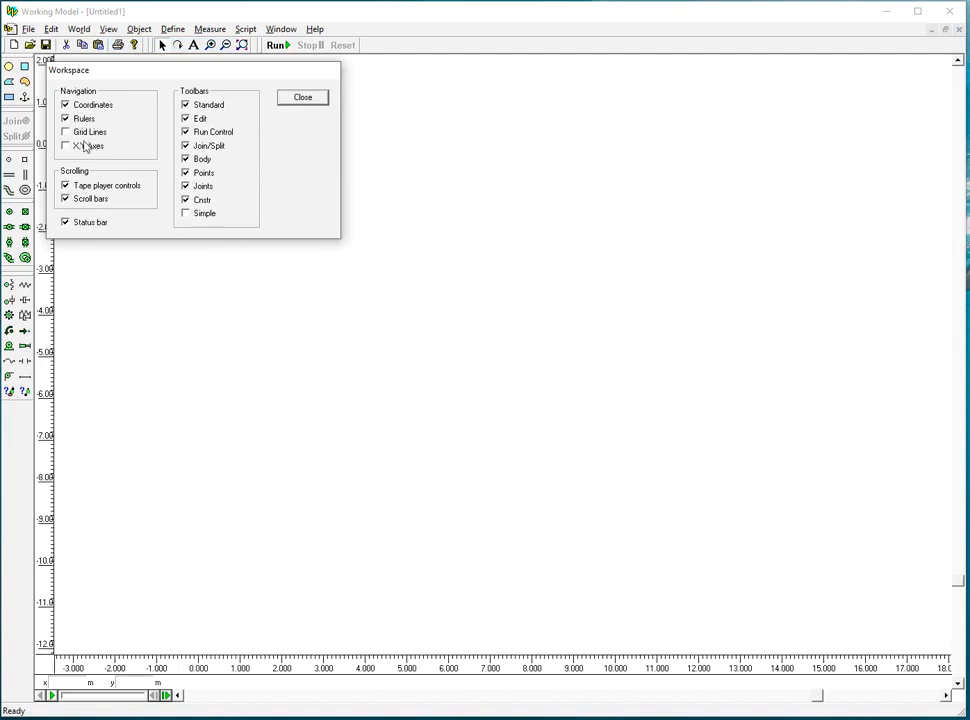
pyautogui.click(66, 132)
pyautogui.click(80, 147)
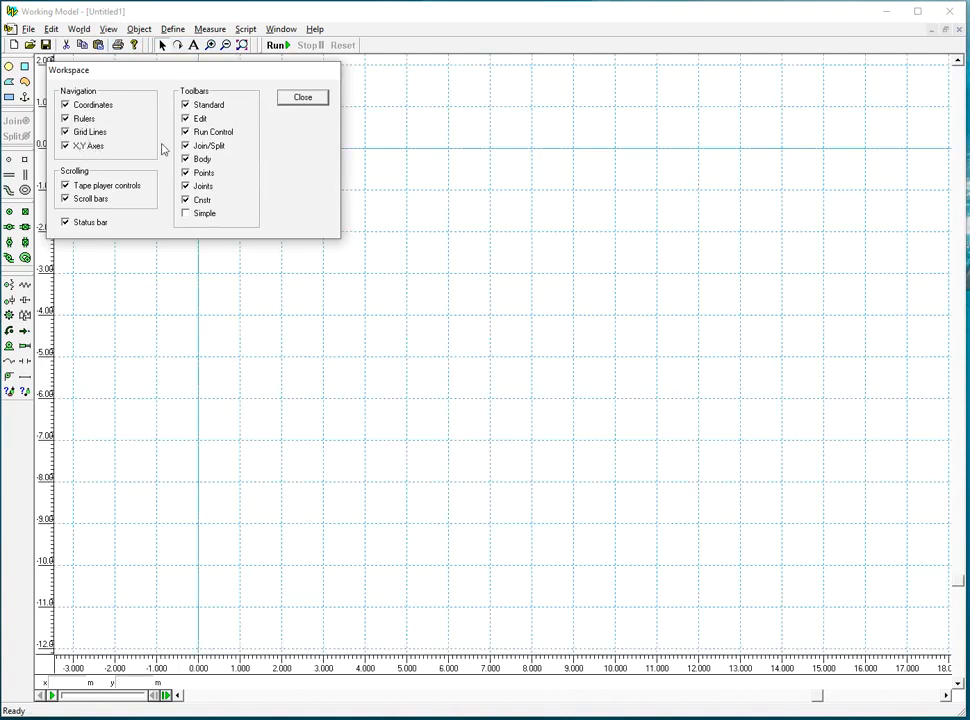
pyautogui.click(322, 98)
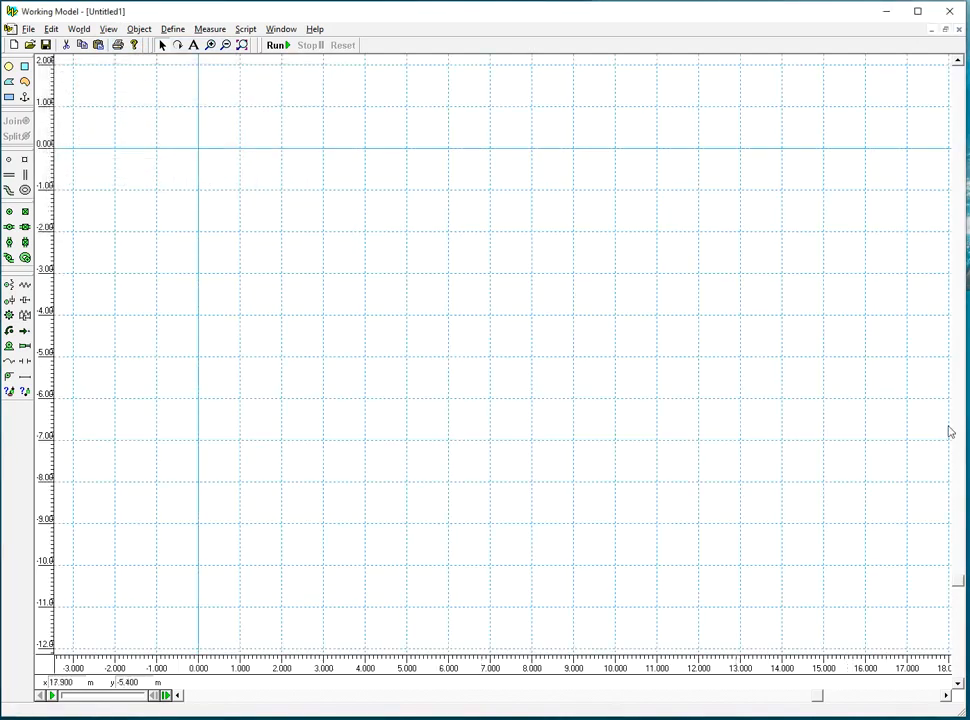
# Draw a circle of about 0.7 m radius centred near x 2.9 m, y 3.5 m
pyautogui.moveTo(958, 587); pyautogui.dragTo(958, 422)
pyautogui.moveTo(816, 698); pyautogui.dragTo(672, 705)
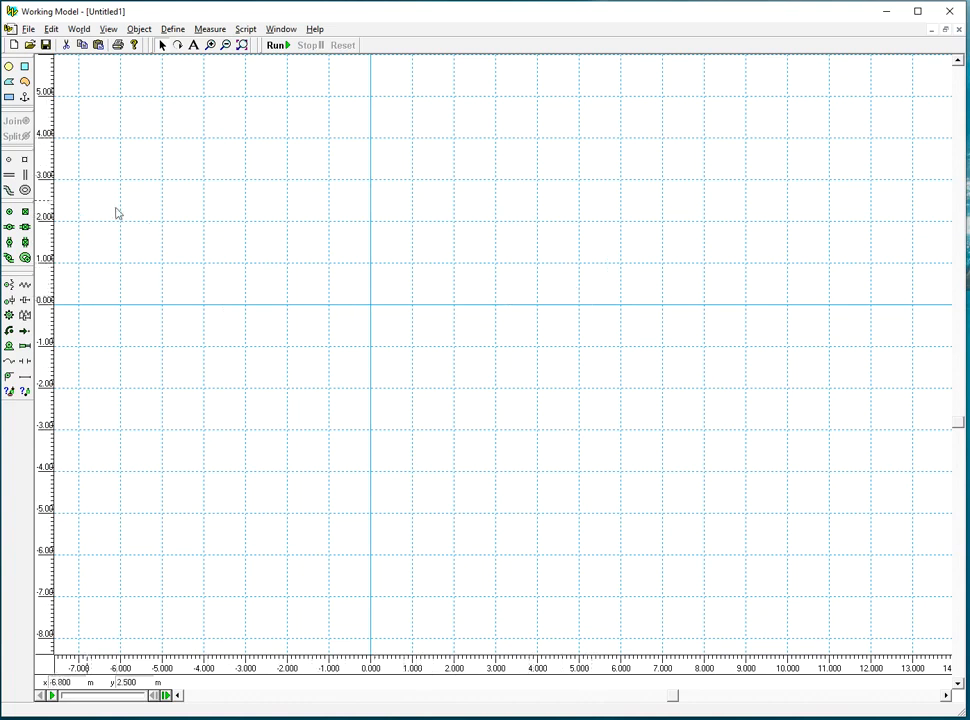
pyautogui.click(23, 66)
pyautogui.moveTo(462, 130); pyautogui.dragTo(541, 190)
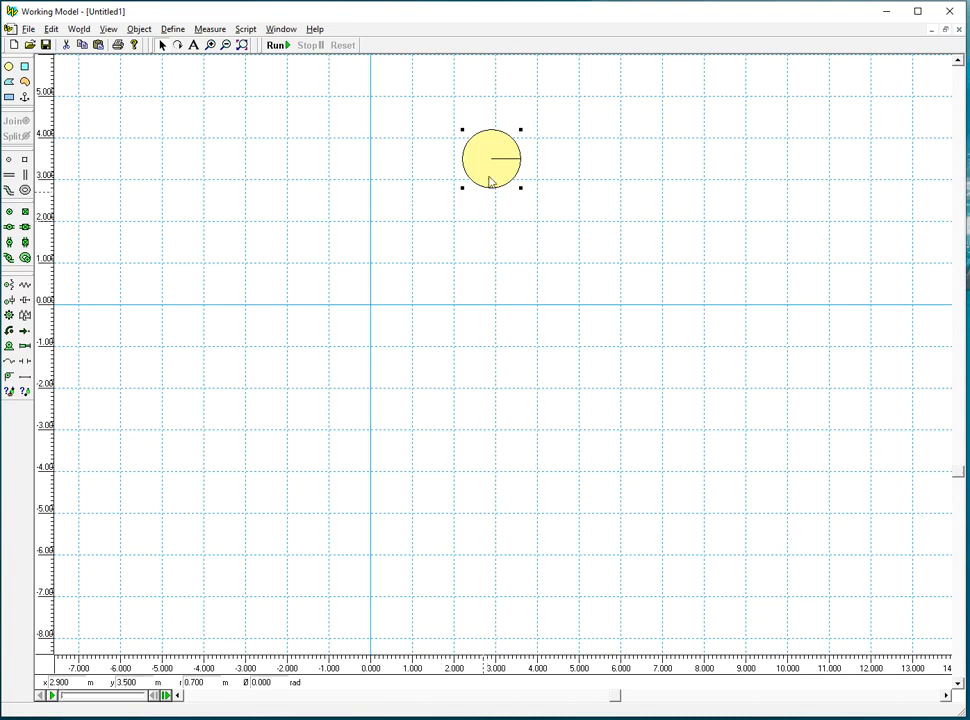
# Position the circle's centre at x = 3 m and y = 3 m
pyautogui.click(82, 682)
pyautogui.write('3')
pyautogui.click(151, 682)
pyautogui.write('3')
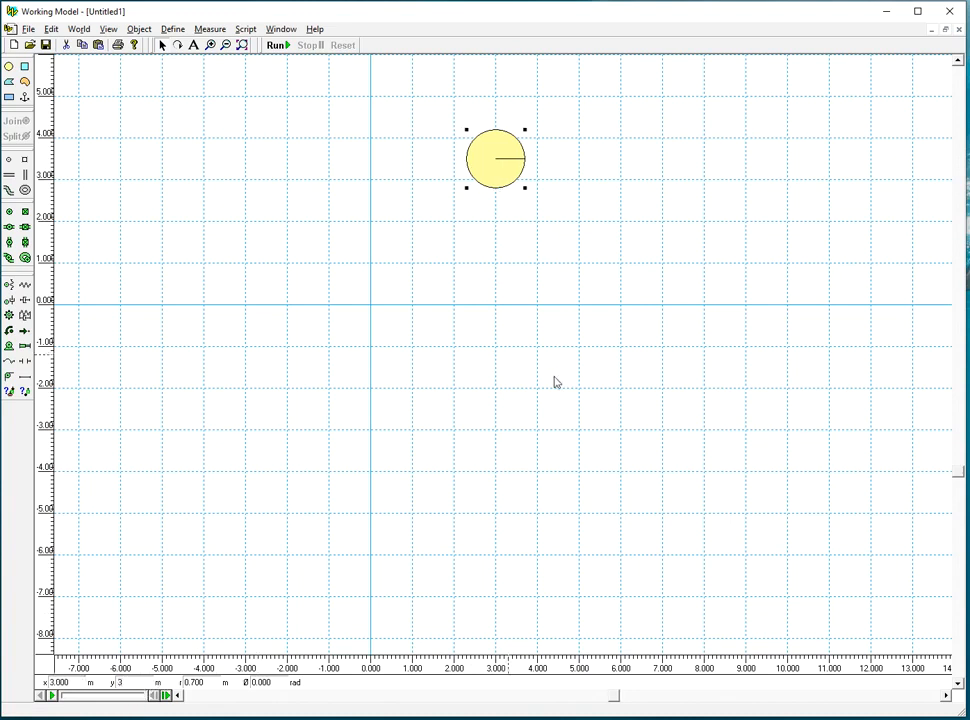
pyautogui.click(554, 383)
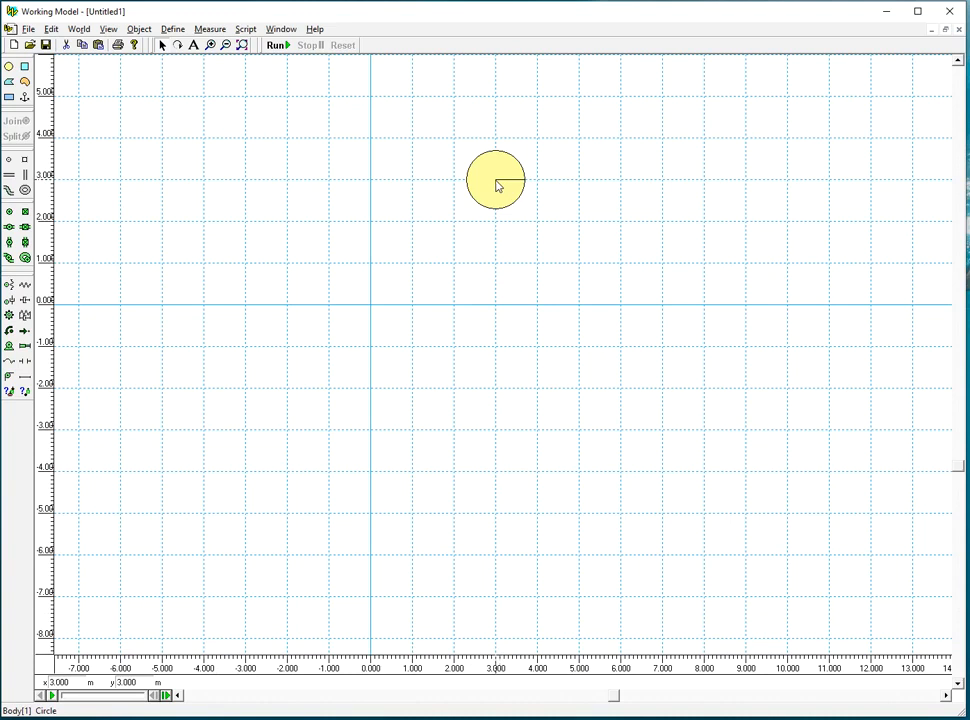
# Set the circle's radius to 0.5 m
pyautogui.click(511, 196)
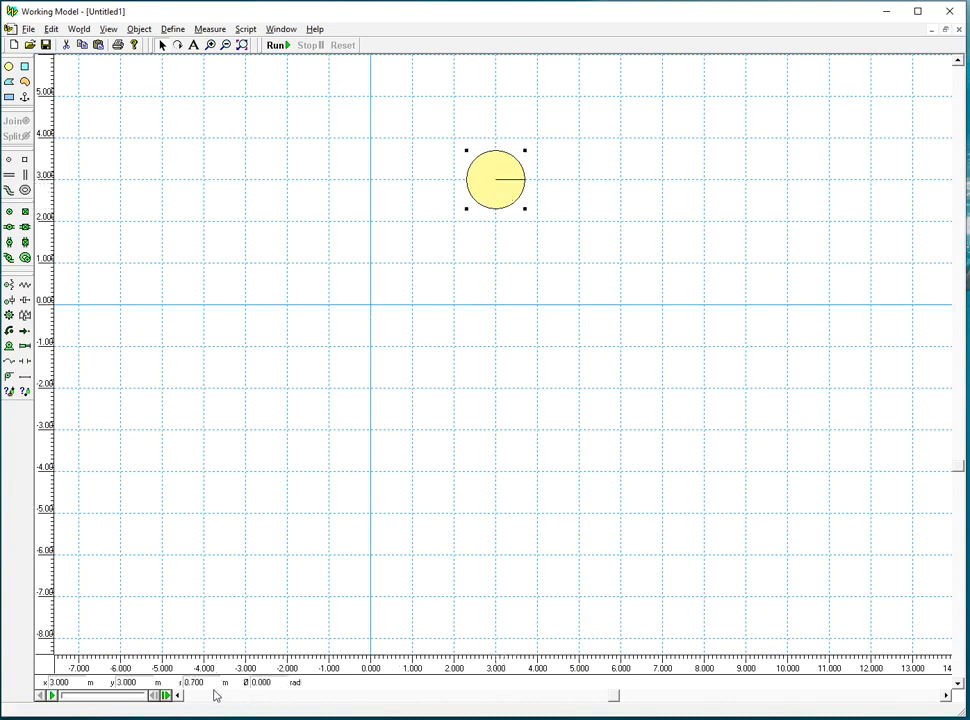
pyautogui.click(205, 682)
pyautogui.press('BackSpace')
pyautogui.write('.5')
pyautogui.press('Return')
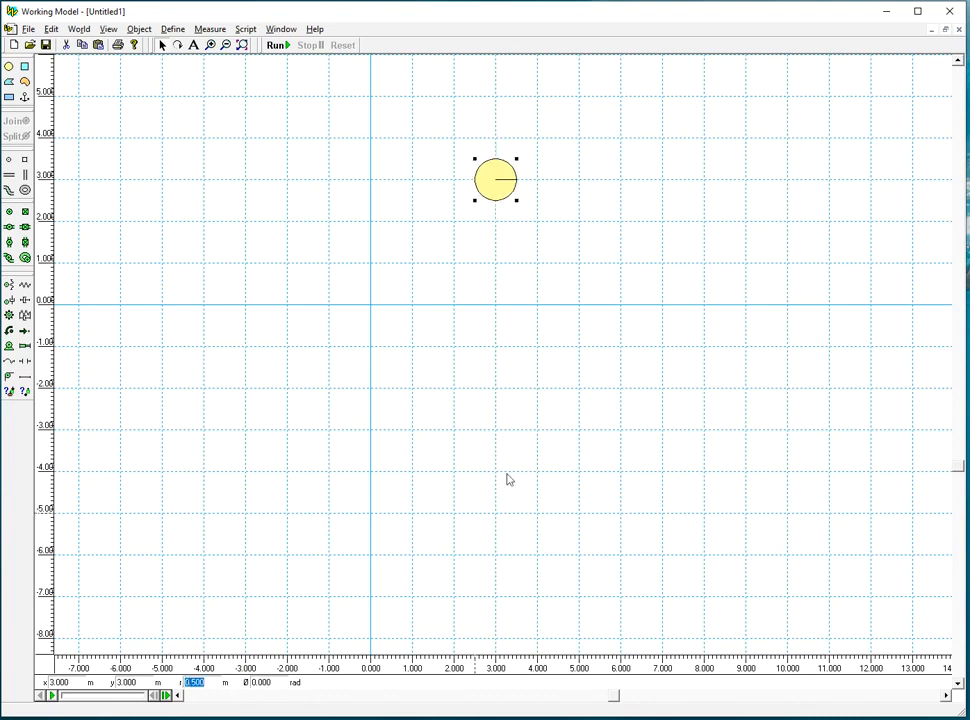
pyautogui.click(570, 235)
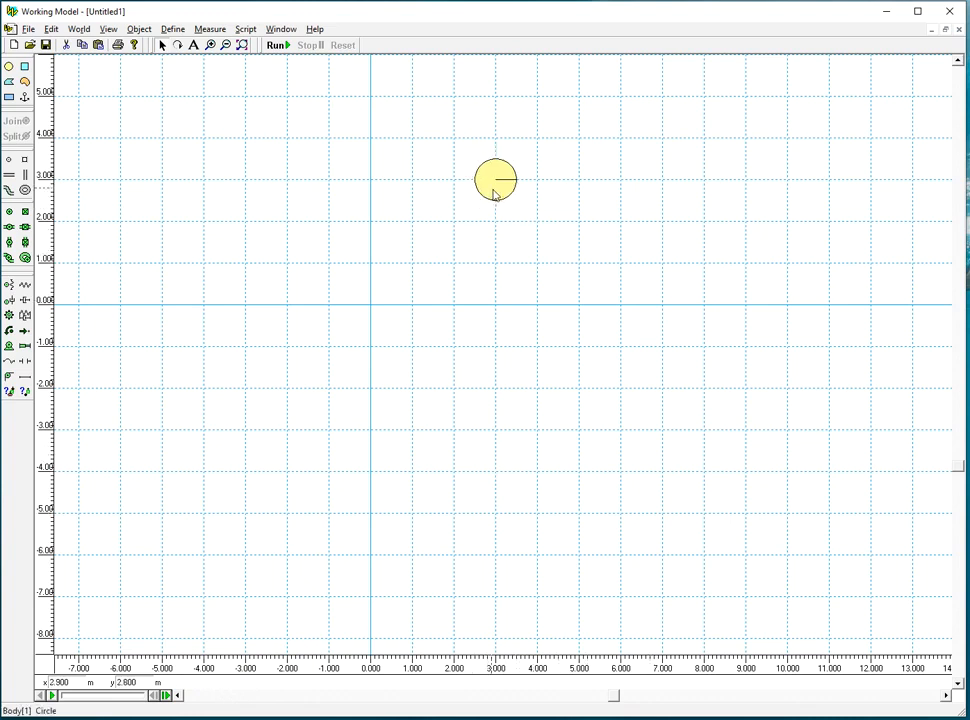
# Examine the circle's physical properties and its geometry settings side by side, and close both windows
pyautogui.doubleClick(493, 194)
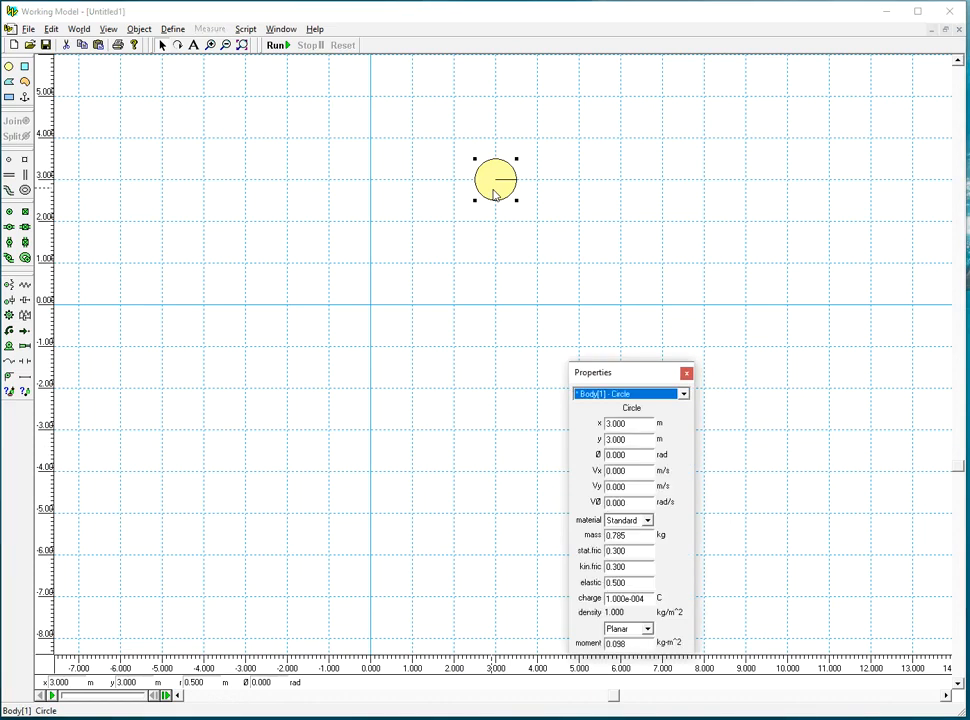
pyautogui.click(290, 30)
pyautogui.click(296, 74)
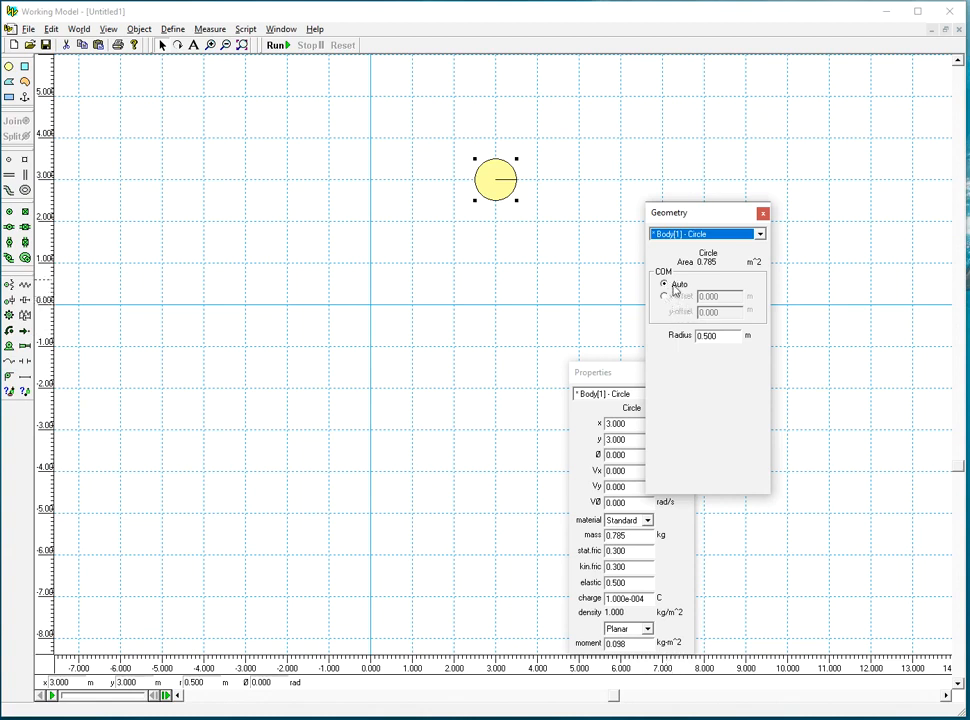
pyautogui.moveTo(699, 219); pyautogui.dragTo(814, 139)
pyautogui.moveTo(617, 374); pyautogui.dragTo(656, 208)
pyautogui.click(489, 184)
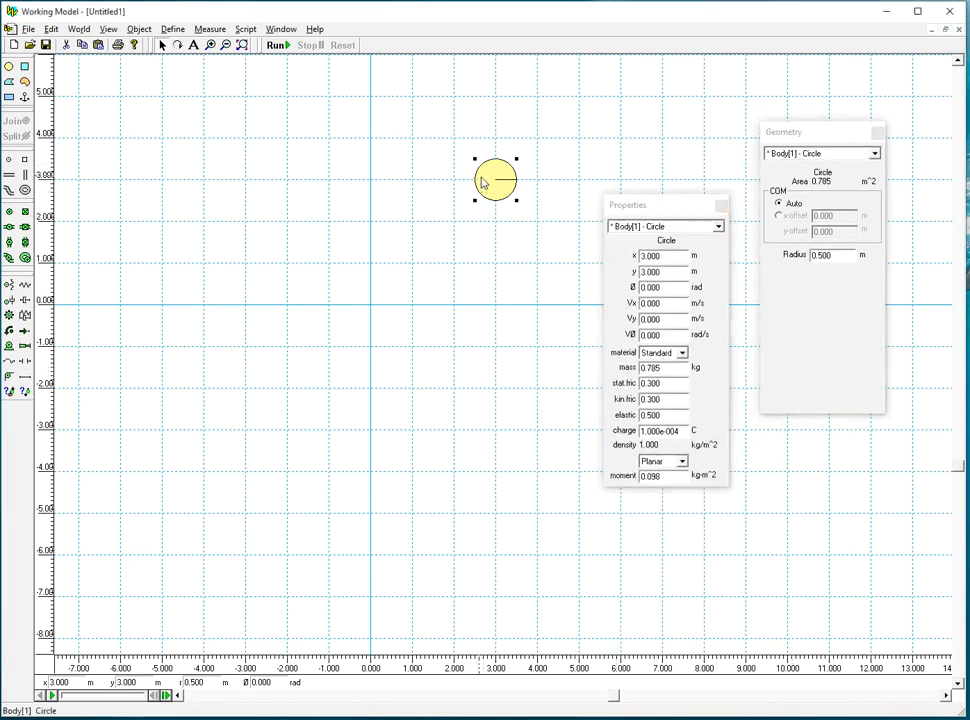
pyautogui.click(720, 206)
pyautogui.click(877, 132)
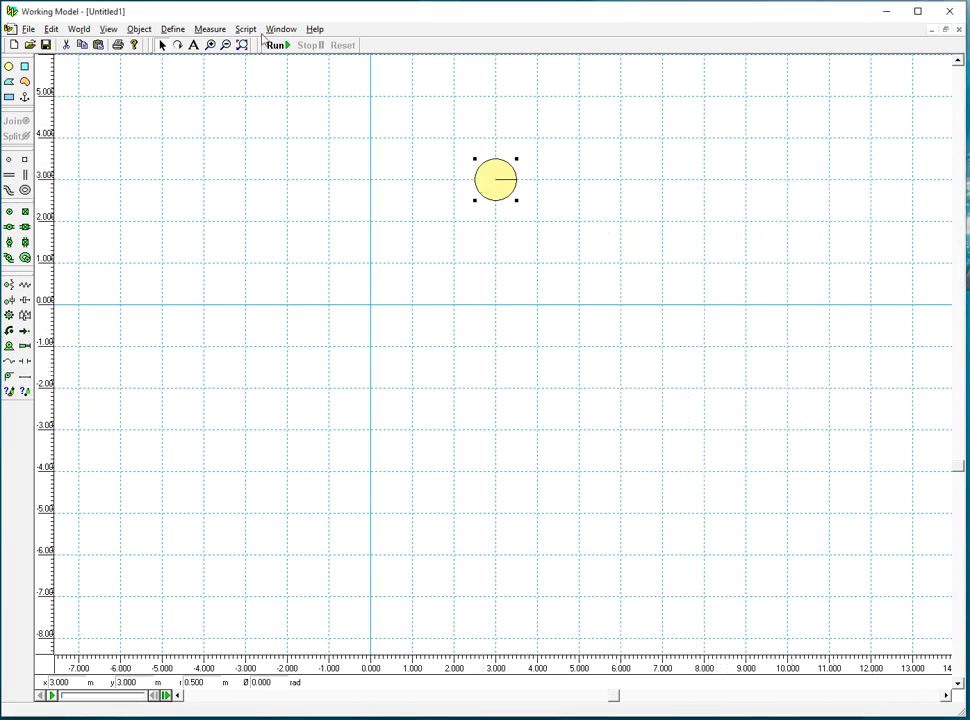
# Set the circle's rotation angle to pi/4 rad in its properties
pyautogui.click(281, 29)
pyautogui.click(320, 44)
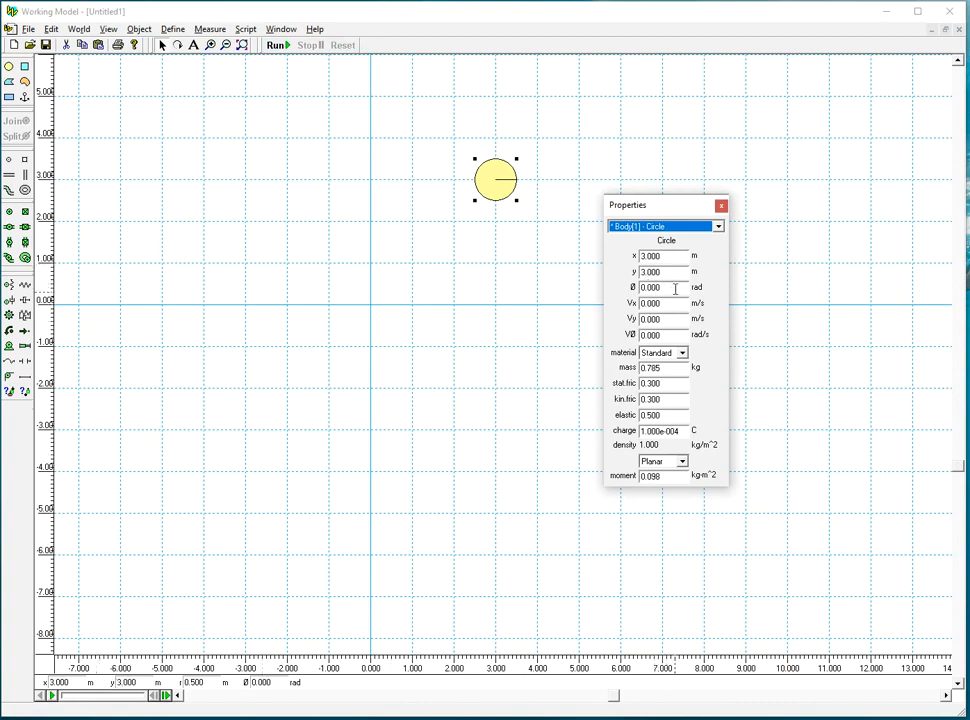
pyautogui.moveTo(677, 289); pyautogui.dragTo(639, 290)
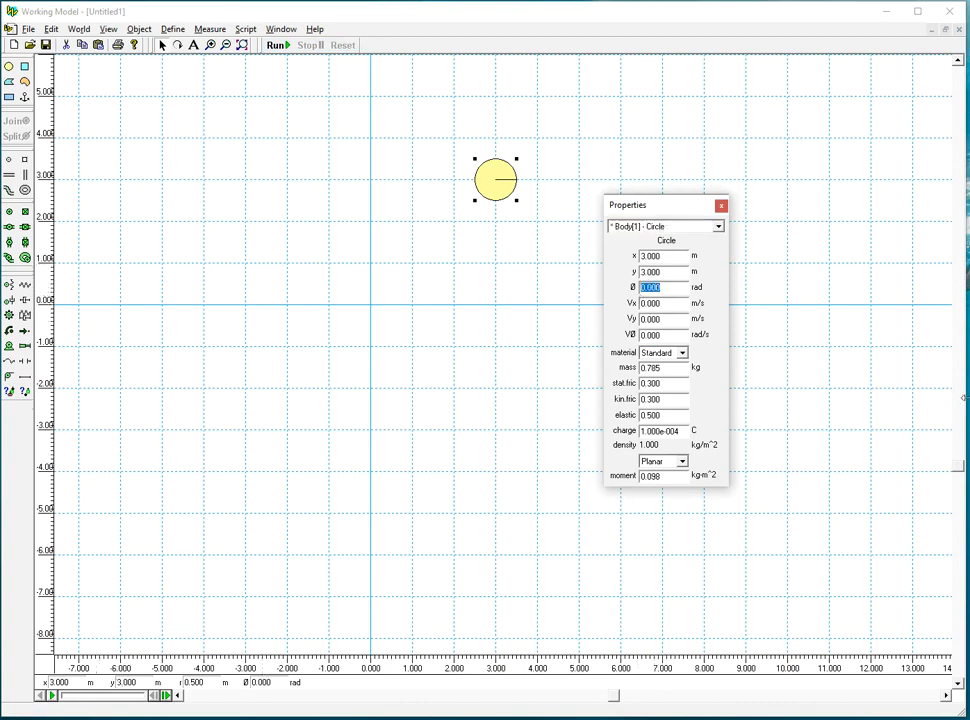
pyautogui.write('p')
pyautogui.press('Return')
pyautogui.click(678, 289)
pyautogui.click(721, 205)
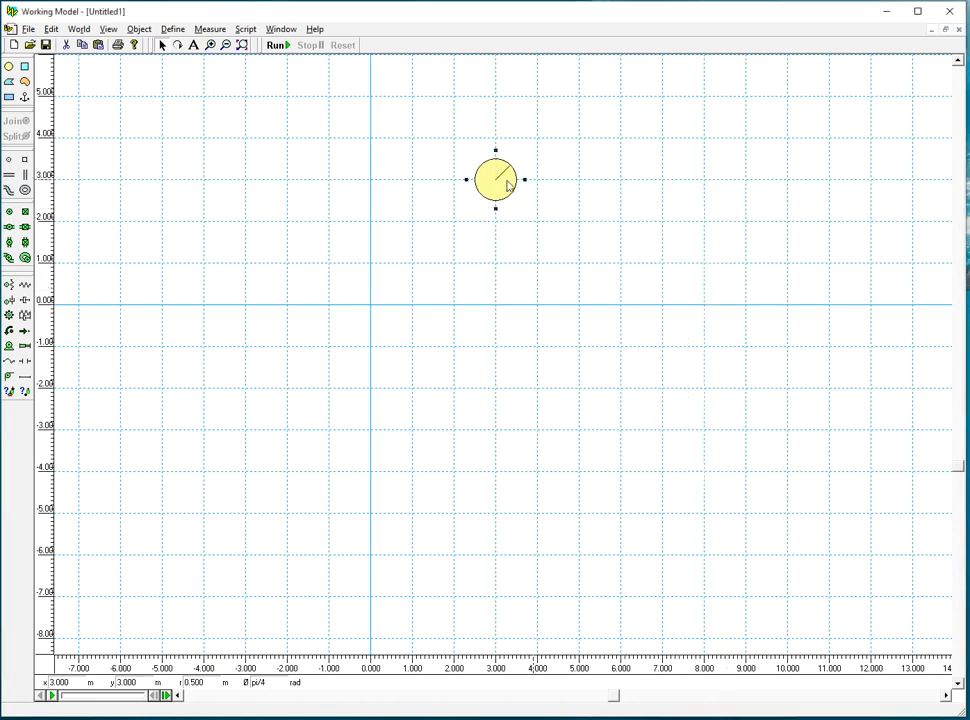
pyautogui.click(556, 210)
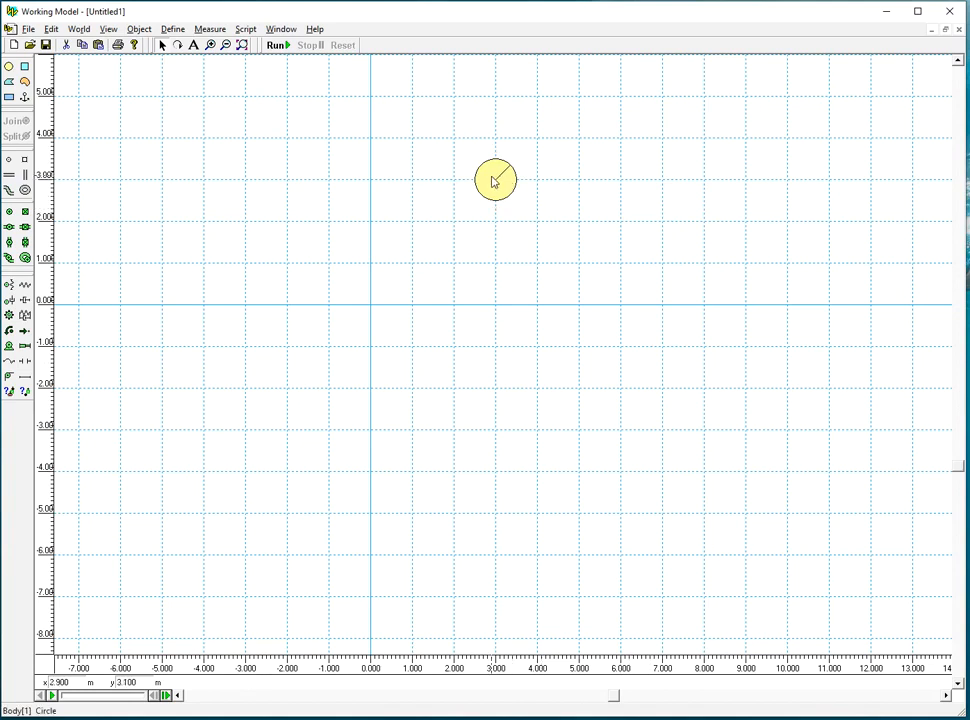
# Set the circle's radius to 1 m
pyautogui.click(498, 194)
pyautogui.click(195, 682)
pyautogui.write('1')
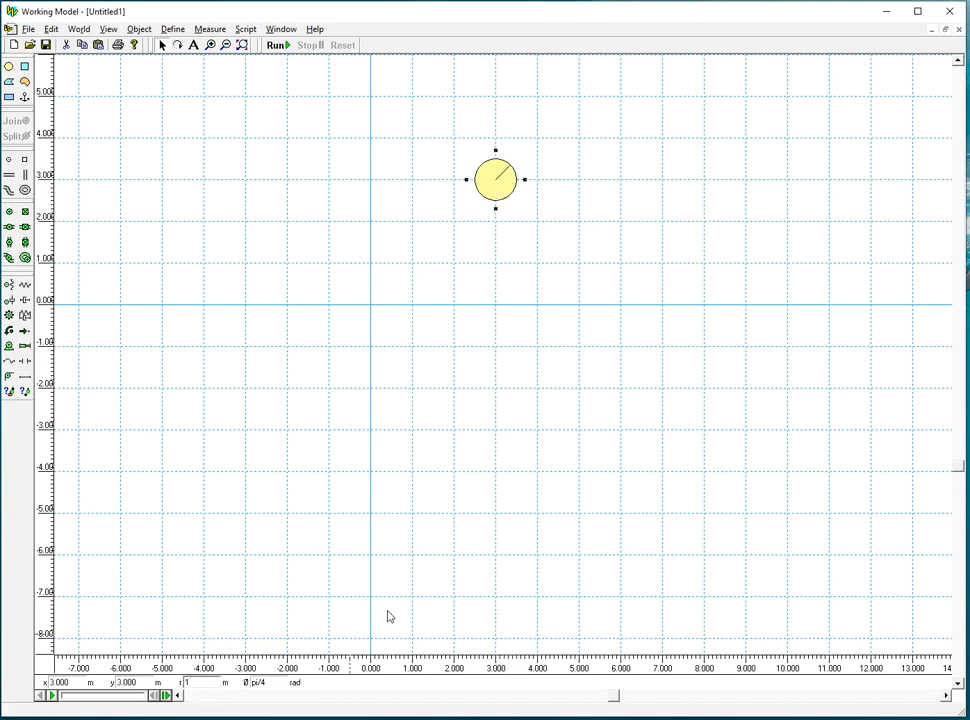
pyautogui.click(608, 428)
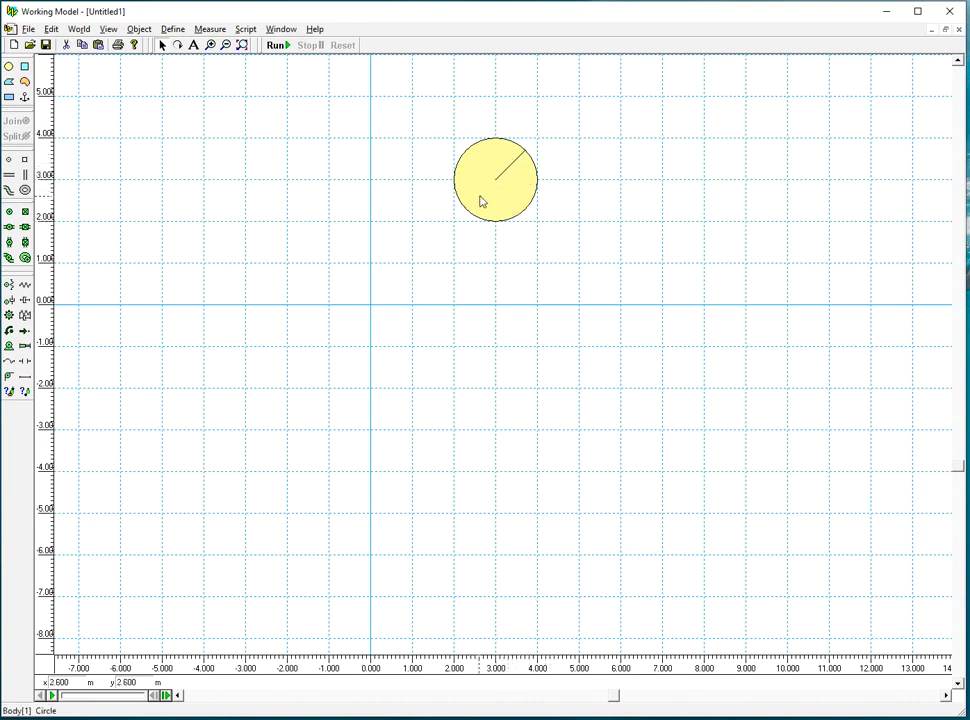
# Rename the circle as disk and display its name and center of mass
pyautogui.click(281, 29)
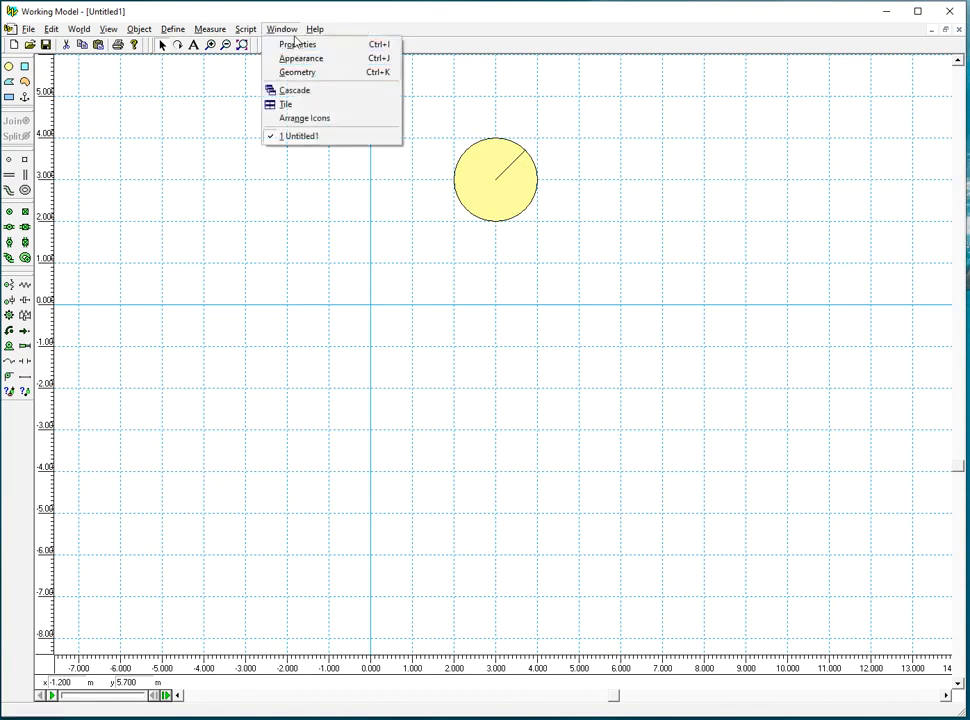
pyautogui.click(300, 59)
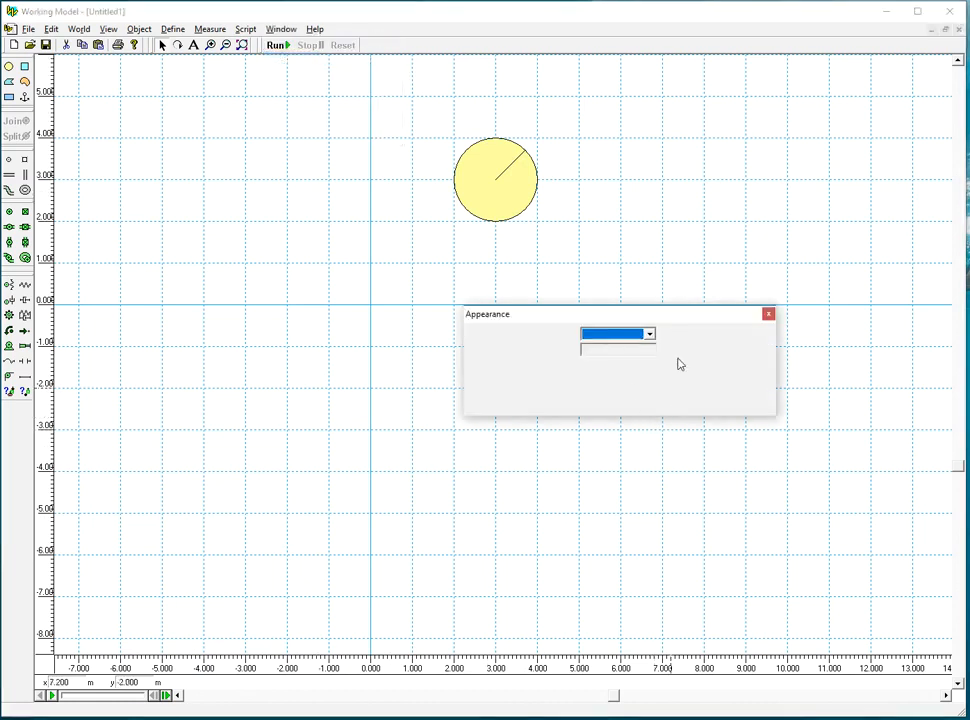
pyautogui.click(485, 204)
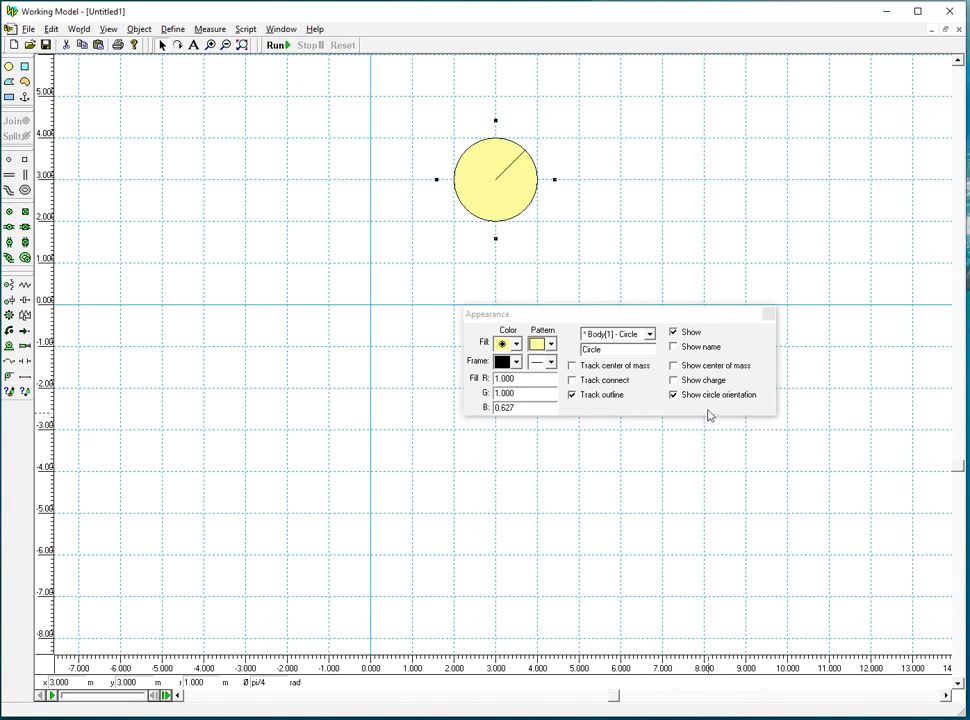
pyautogui.click(673, 365)
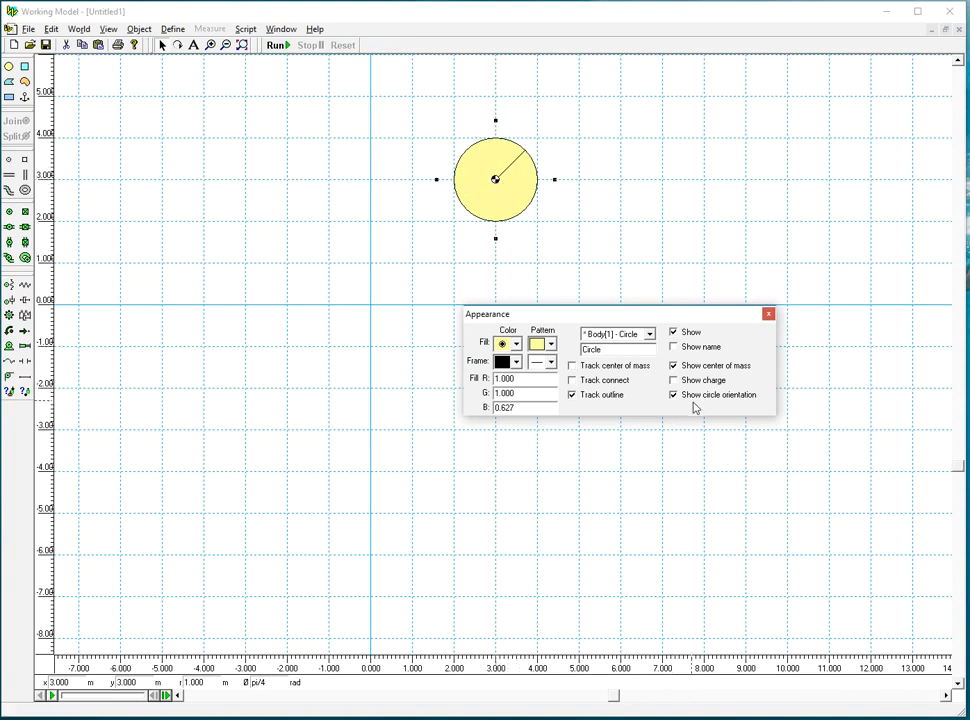
pyautogui.click(673, 347)
pyautogui.doubleClick(618, 350)
pyautogui.press('BackSpace')
pyautogui.click(769, 317)
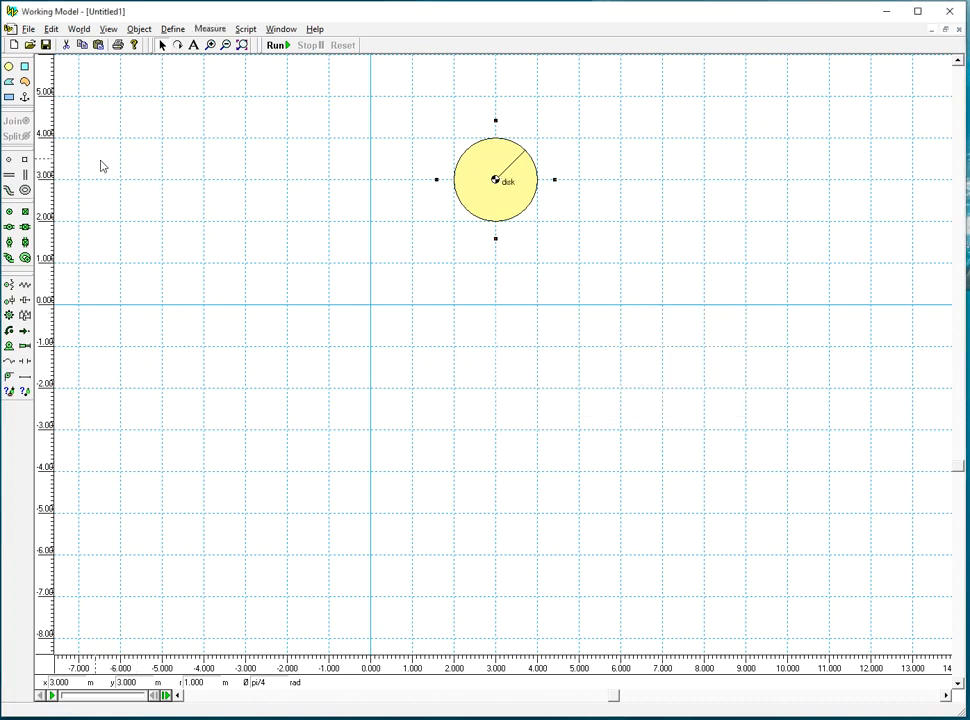
# Draw a horizontal rectangle about 4.8 m wide and 0.6 m high below the disk and display its center of mass
pyautogui.click(9, 98)
pyautogui.moveTo(412, 346); pyautogui.dragTo(613, 372)
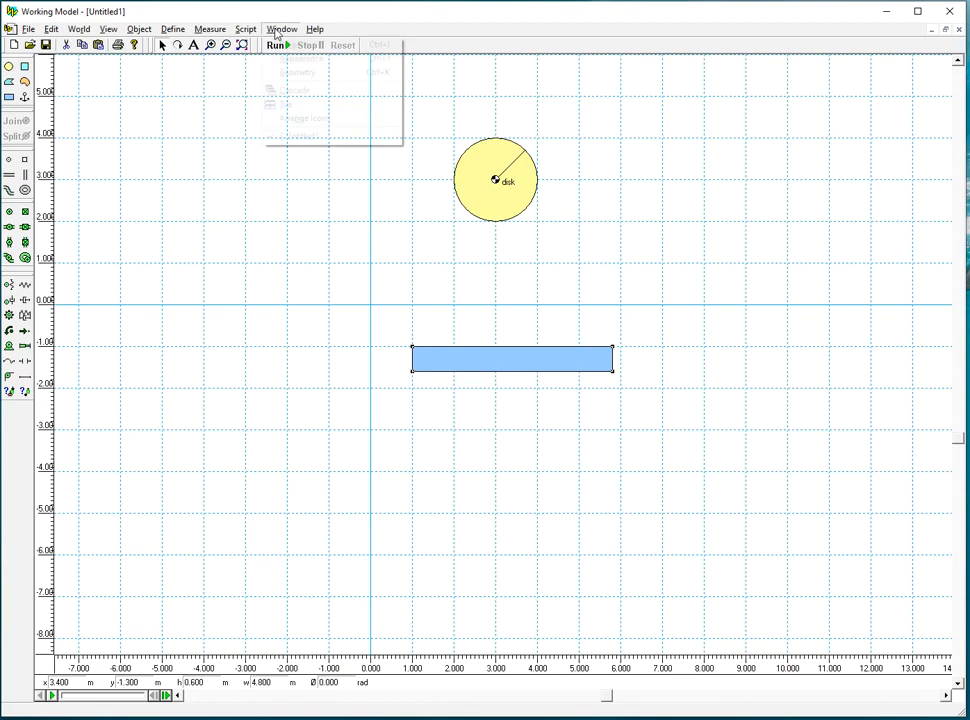
pyautogui.click(280, 29)
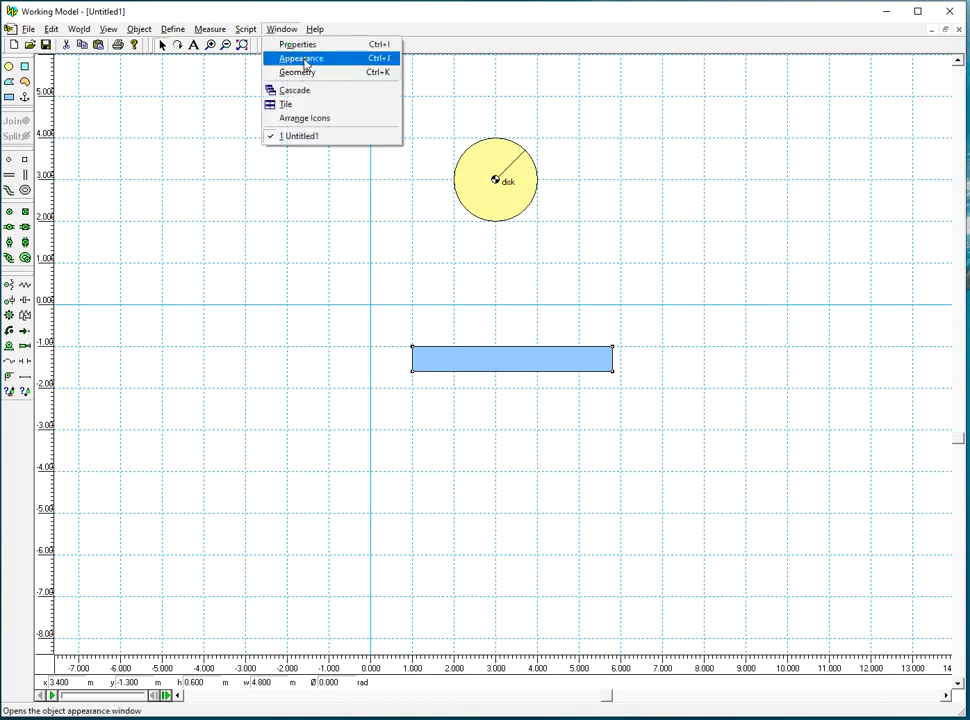
pyautogui.click(302, 60)
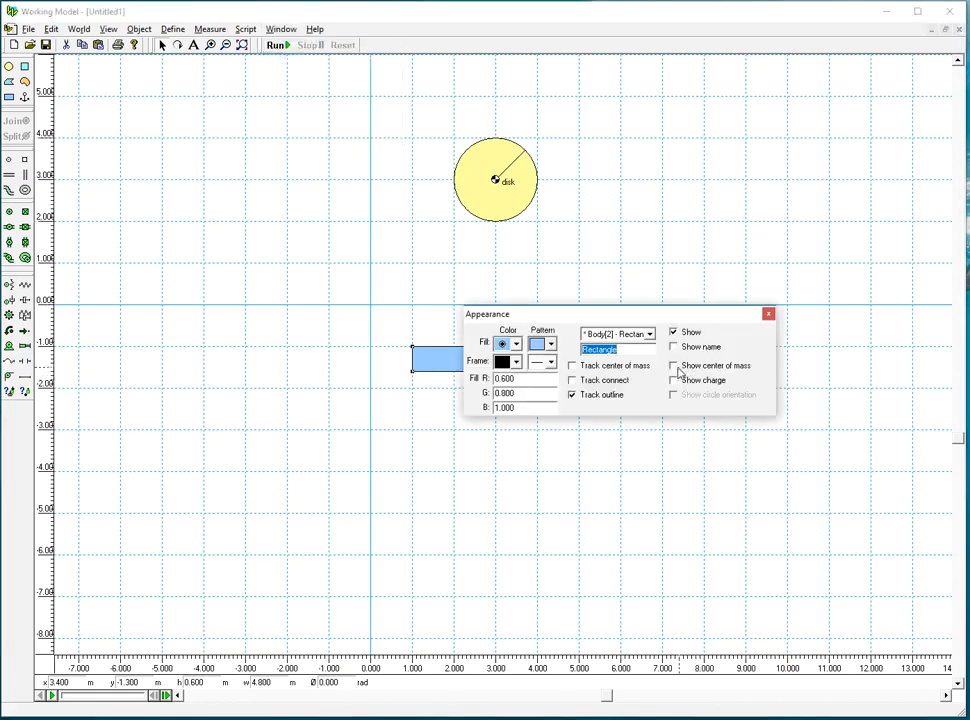
pyautogui.click(768, 314)
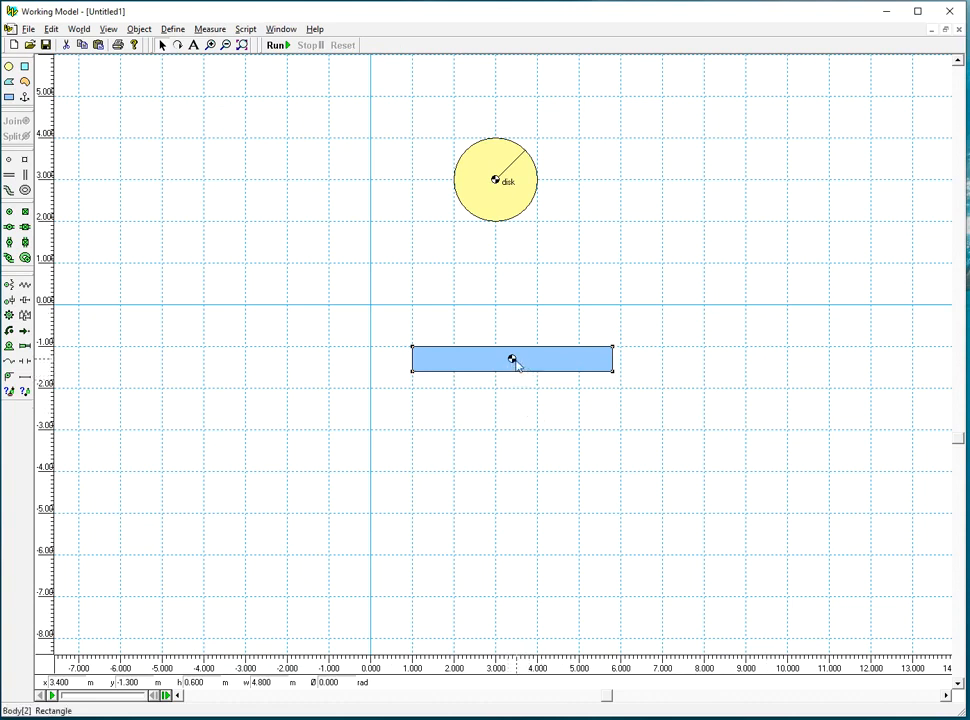
# Draw a vertical rectangle about 0.8 m wide and 5 m high beyond the horizontal bar's right end and display its center of mass
pyautogui.click(10, 98)
pyautogui.moveTo(662, 307)
pyautogui.mouseDown()
pyautogui.moveTo(704, 379)
pyautogui.moveTo(688, 511)
pyautogui.moveTo(697, 513)
pyautogui.mouseUp()
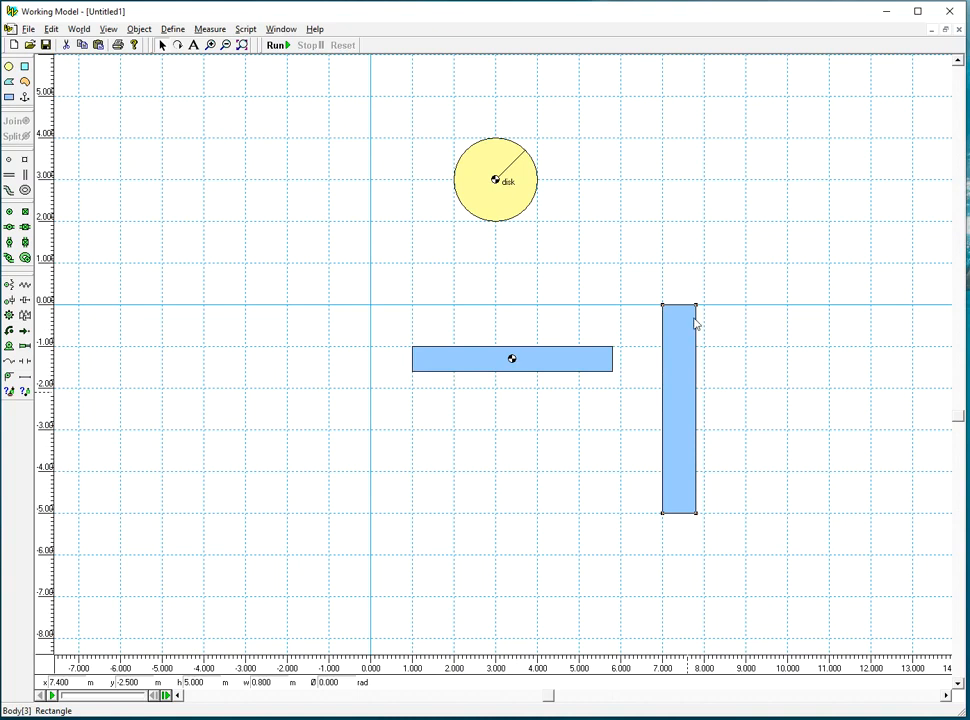
pyautogui.click(282, 29)
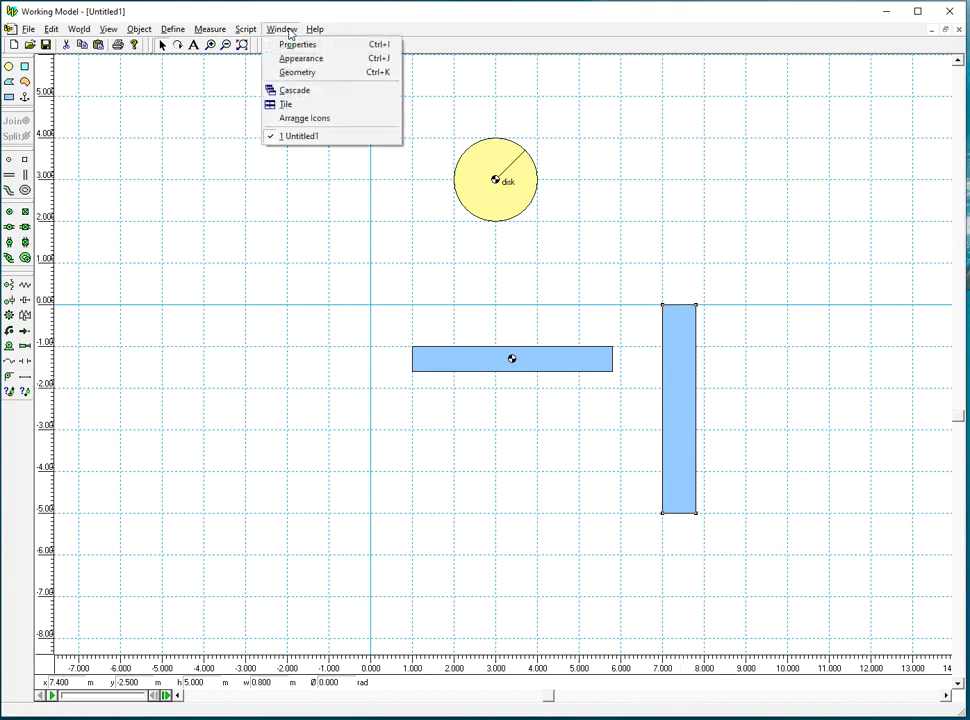
pyautogui.click(316, 58)
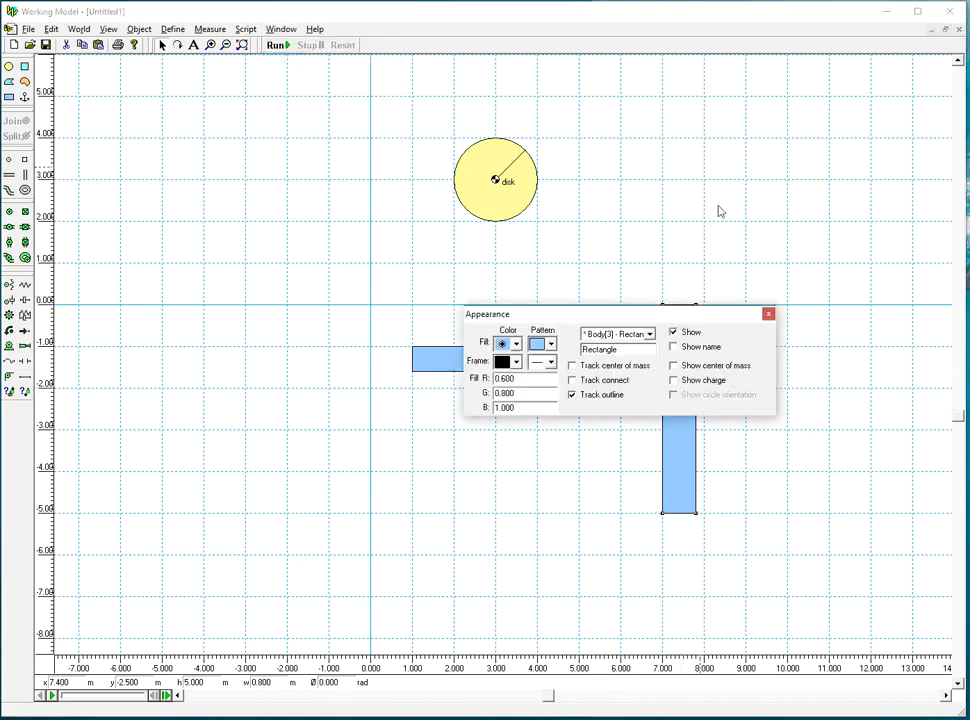
pyautogui.click(674, 368)
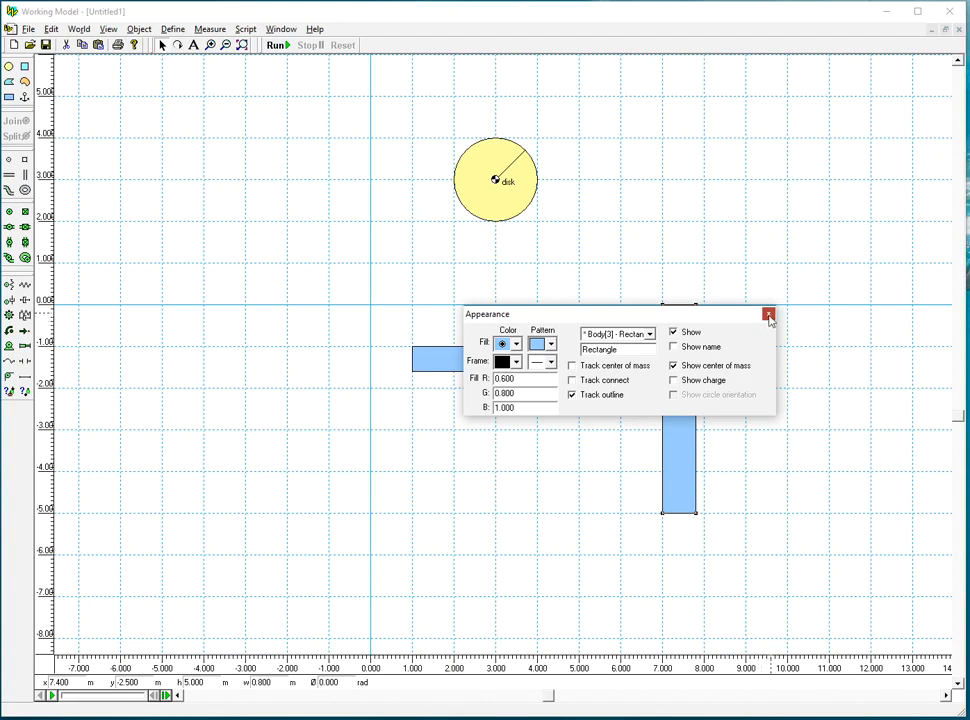
# Set the vertical rectangle's rotation to pi/2 rad and move it just below the horizontal bar
pyautogui.click(768, 314)
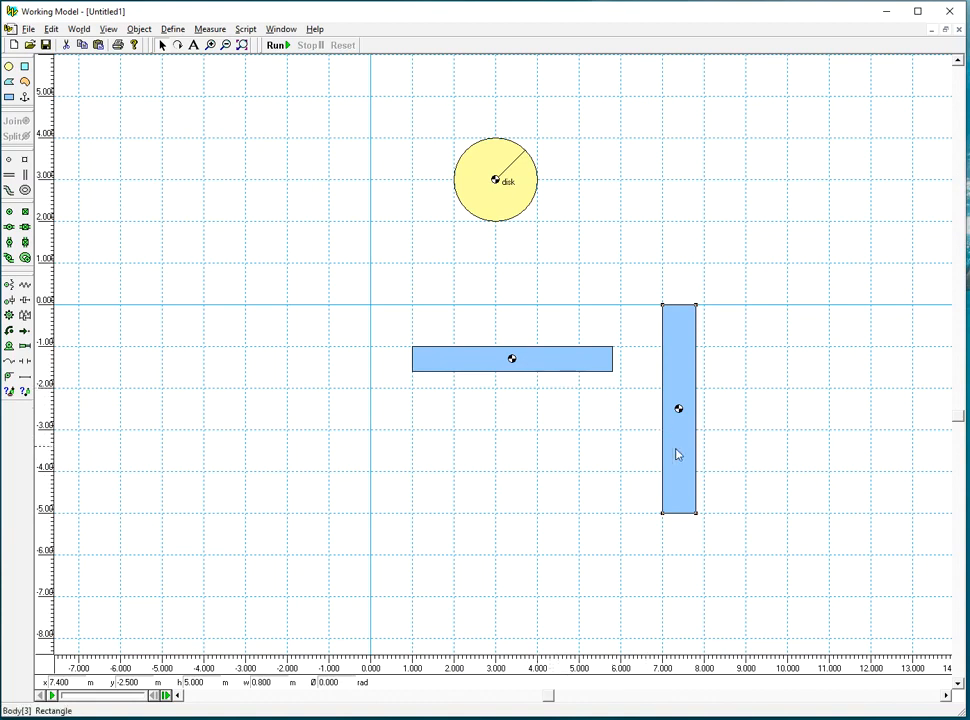
pyautogui.doubleClick(677, 443)
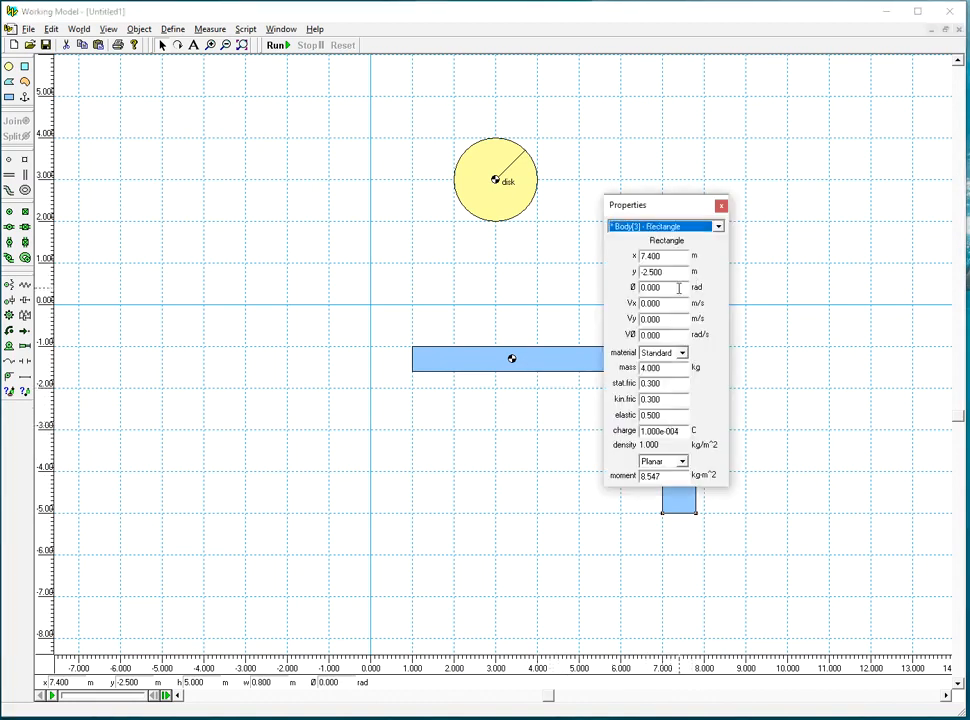
pyautogui.moveTo(685, 286); pyautogui.dragTo(591, 289)
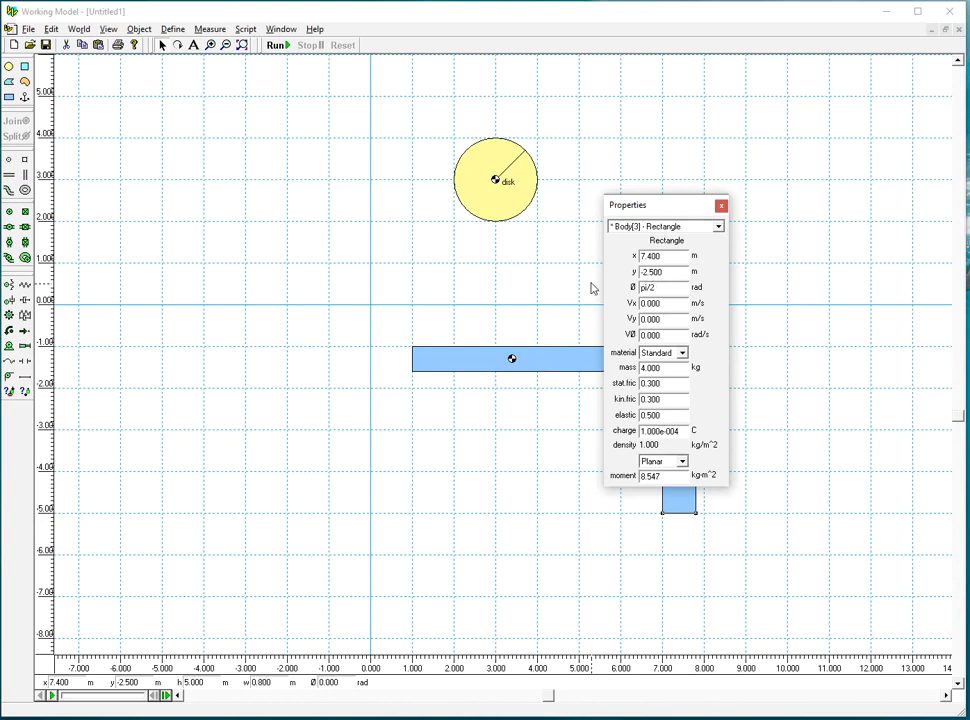
pyautogui.click(721, 205)
pyautogui.moveTo(730, 407); pyautogui.dragTo(571, 402)
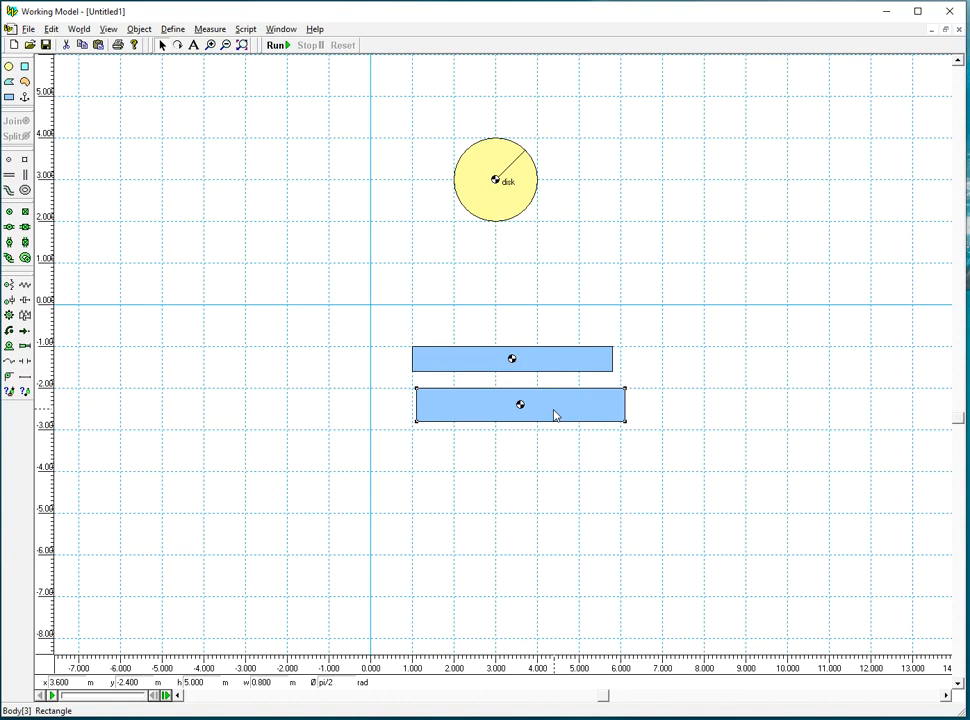
# Delete the rotated rectangle and draw a horizontal rectangle about 6 m wide and 0.5 m high below the remaining bar
pyautogui.press('Delete')
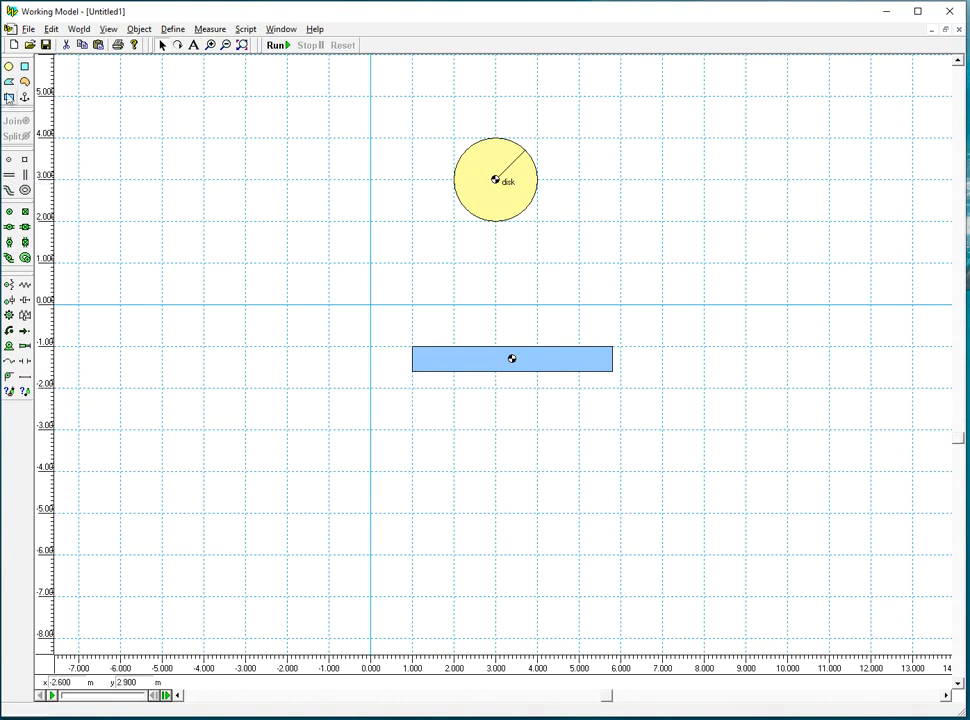
pyautogui.moveTo(418, 435); pyautogui.dragTo(697, 468)
pyautogui.click(6, 99)
pyautogui.moveTo(411, 436)
pyautogui.mouseDown()
pyautogui.moveTo(630, 476)
pyautogui.moveTo(660, 472)
pyautogui.moveTo(663, 459)
pyautogui.mouseUp()
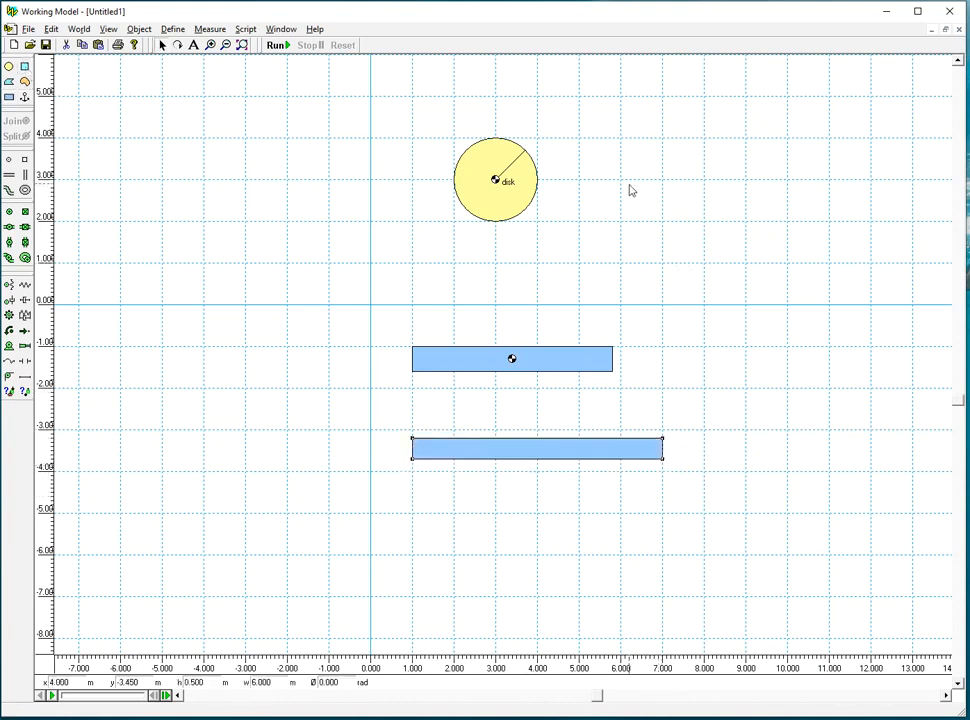
# Draw a square with sides of about 1 m to the right of the disk
pyautogui.click(670, 229)
pyautogui.click(25, 66)
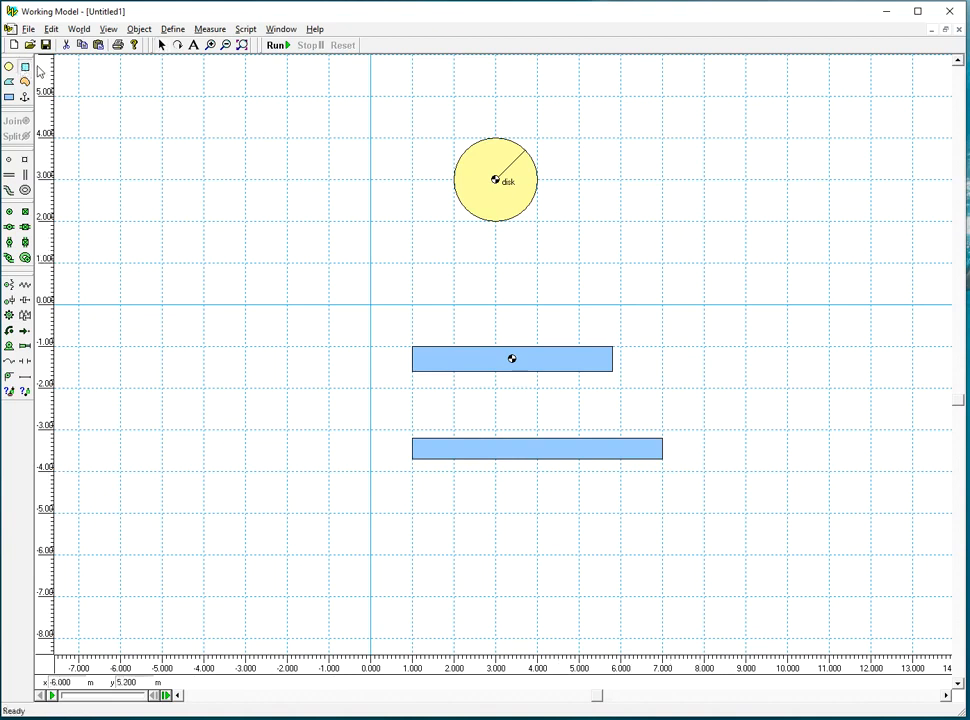
pyautogui.moveTo(612, 179); pyautogui.dragTo(661, 219)
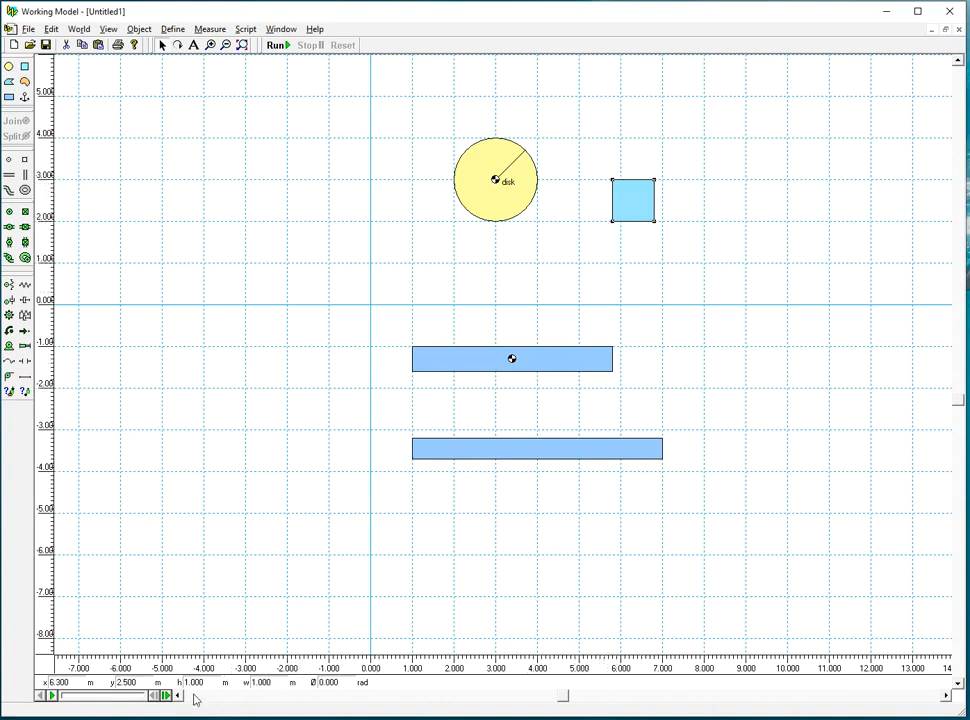
# Draw a six-sided polygon with a notched upper edge, about 4.9 m wide and 4.2 m high, to the right of the square
pyautogui.click(9, 82)
pyautogui.click(700, 200)
pyautogui.click(654, 277)
pyautogui.click(762, 321)
pyautogui.click(857, 251)
pyautogui.click(804, 147)
pyautogui.click(756, 216)
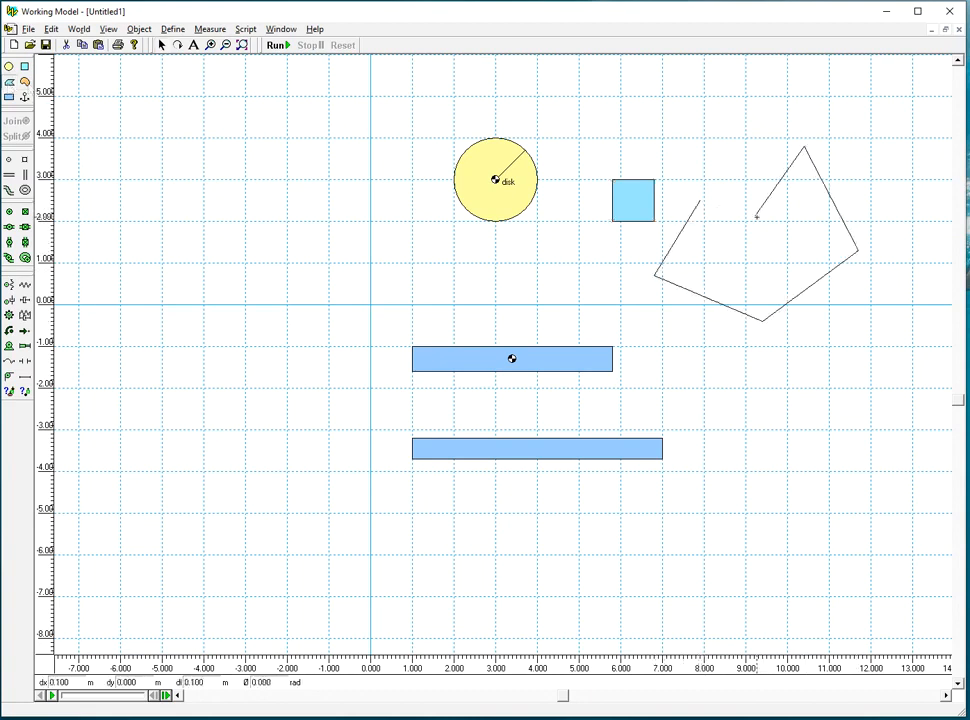
pyautogui.click(757, 218)
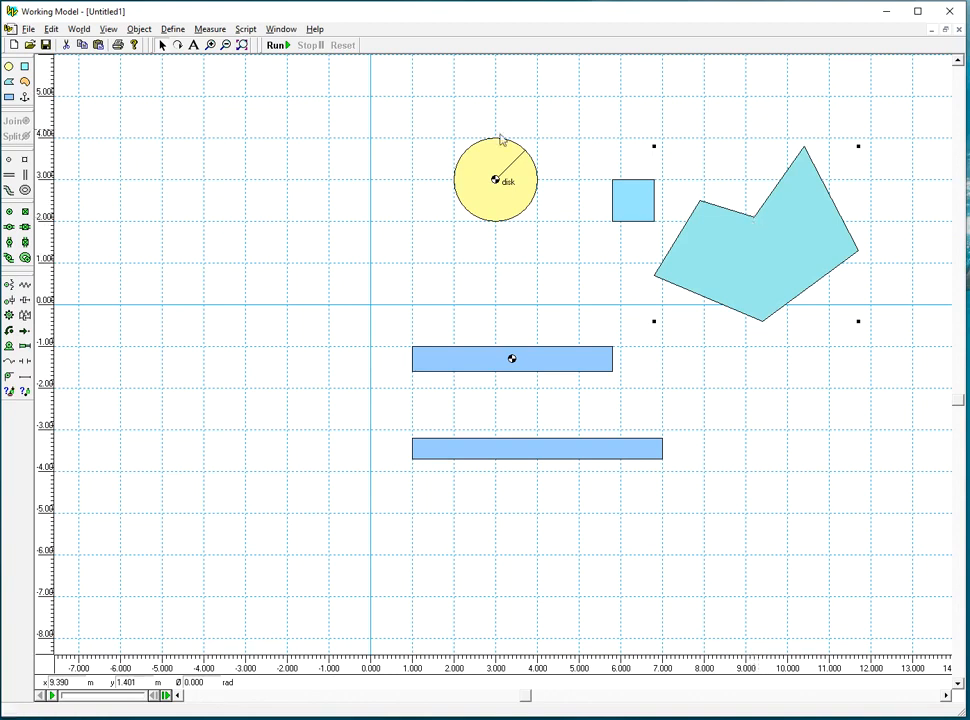
# Display the polygon's center of mass
pyautogui.click(282, 31)
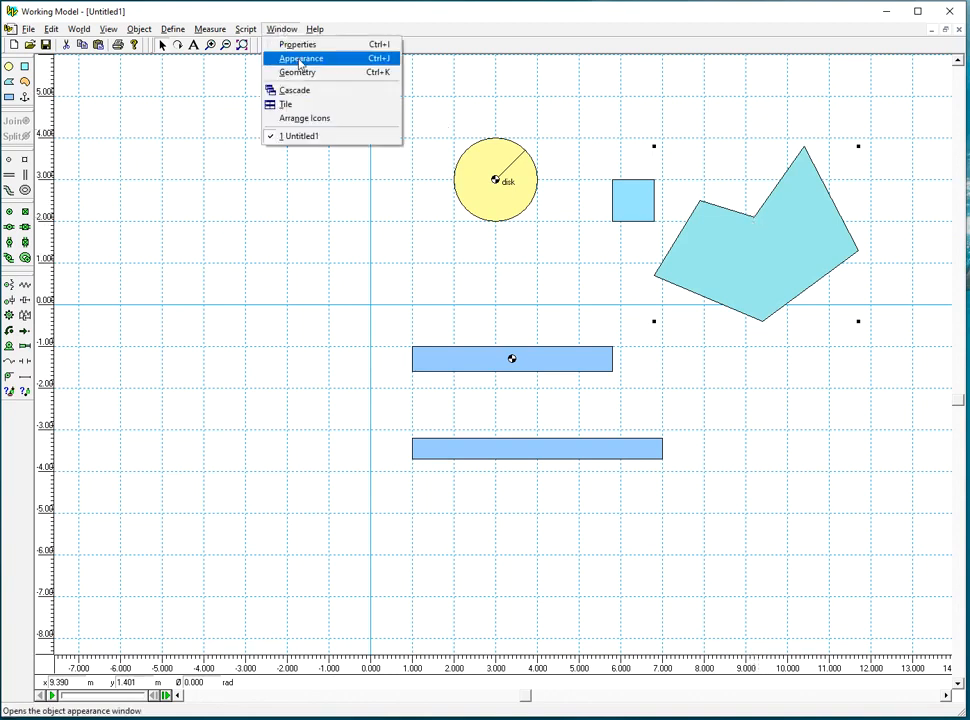
pyautogui.click(300, 60)
pyautogui.click(674, 366)
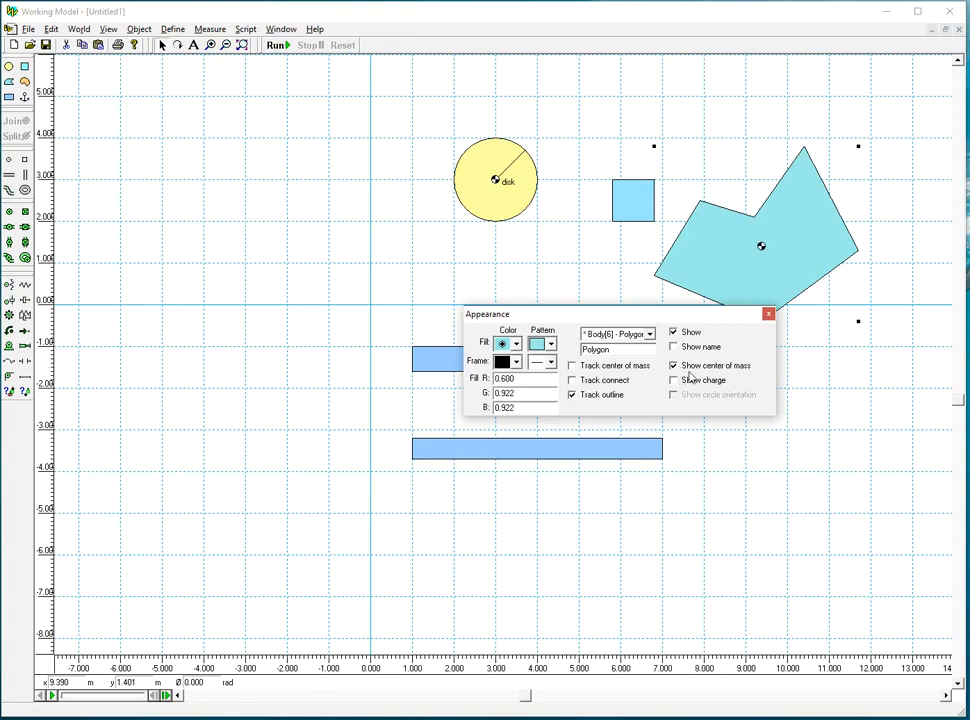
pyautogui.click(768, 315)
# Set the polygon's rotation to pi/2 rad
pyautogui.click(281, 29)
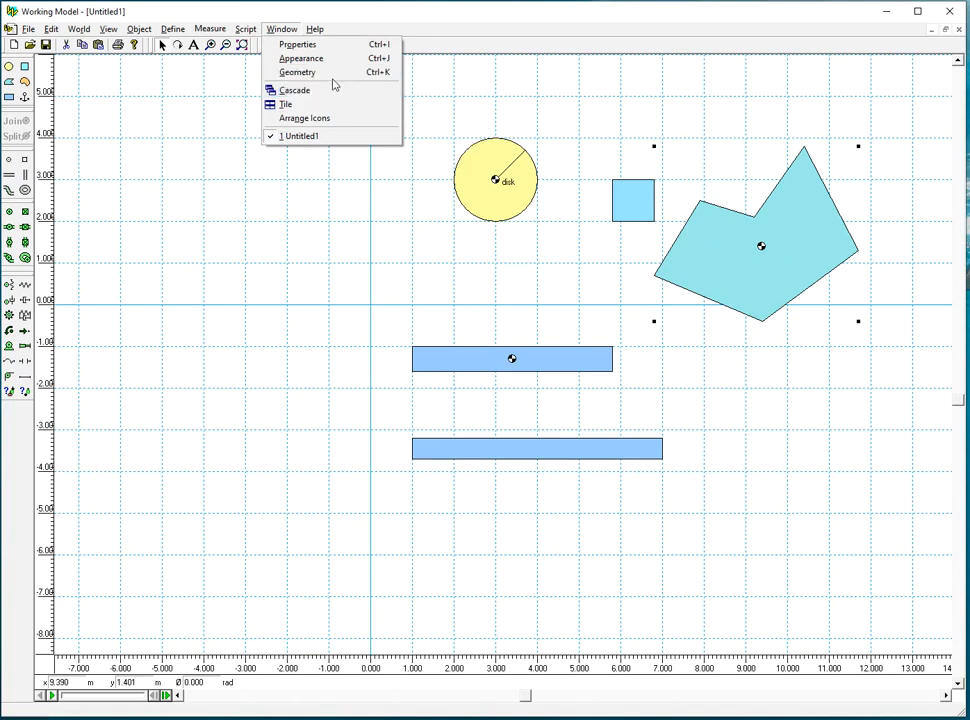
pyautogui.click(310, 43)
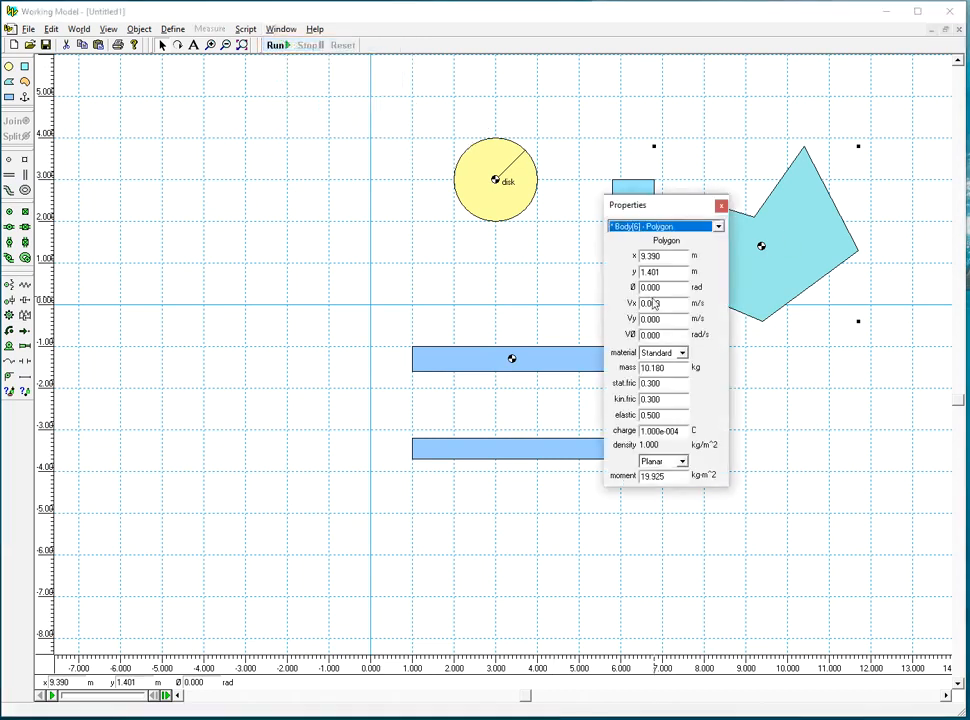
pyautogui.doubleClick(678, 289)
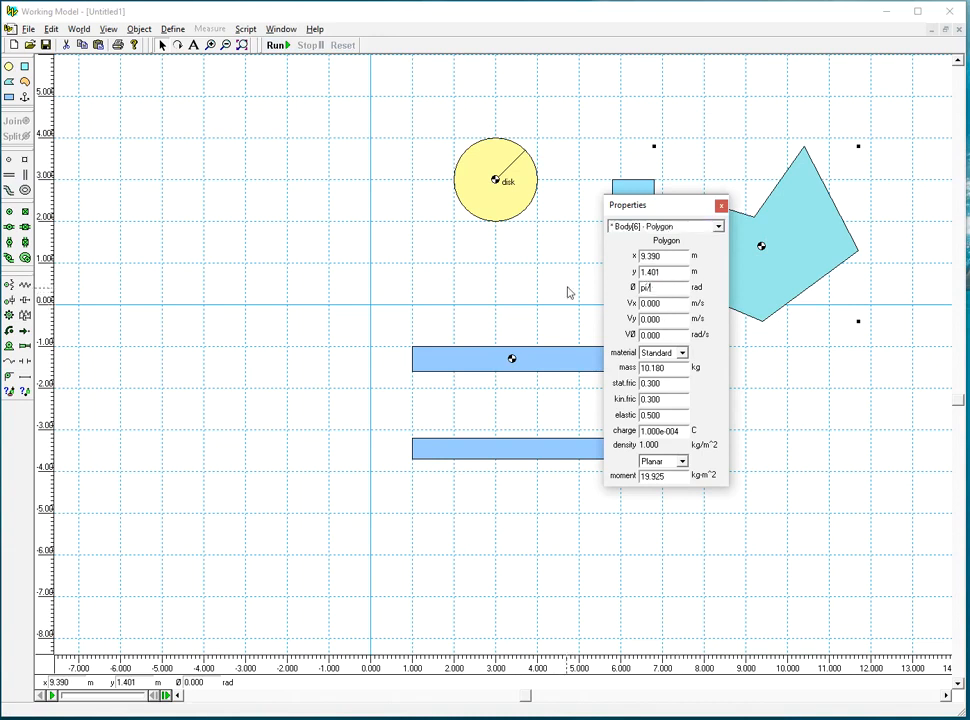
pyautogui.click(721, 205)
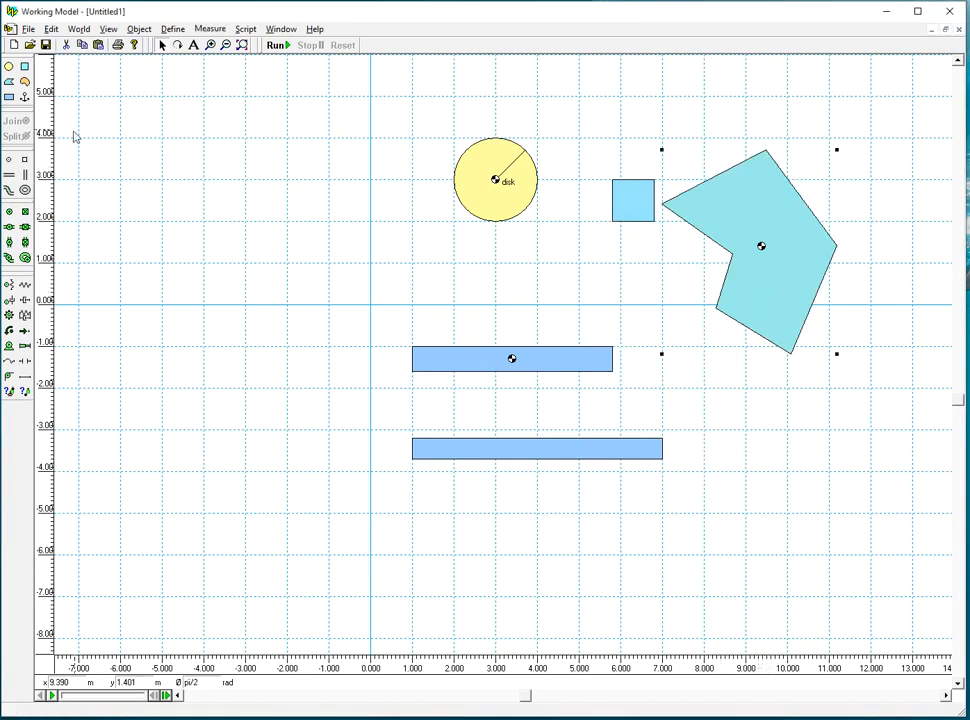
# Trace the rotated polygon's six corners with a second polygon directly on top of it
pyautogui.click(10, 84)
pyautogui.click(662, 203)
pyautogui.click(767, 150)
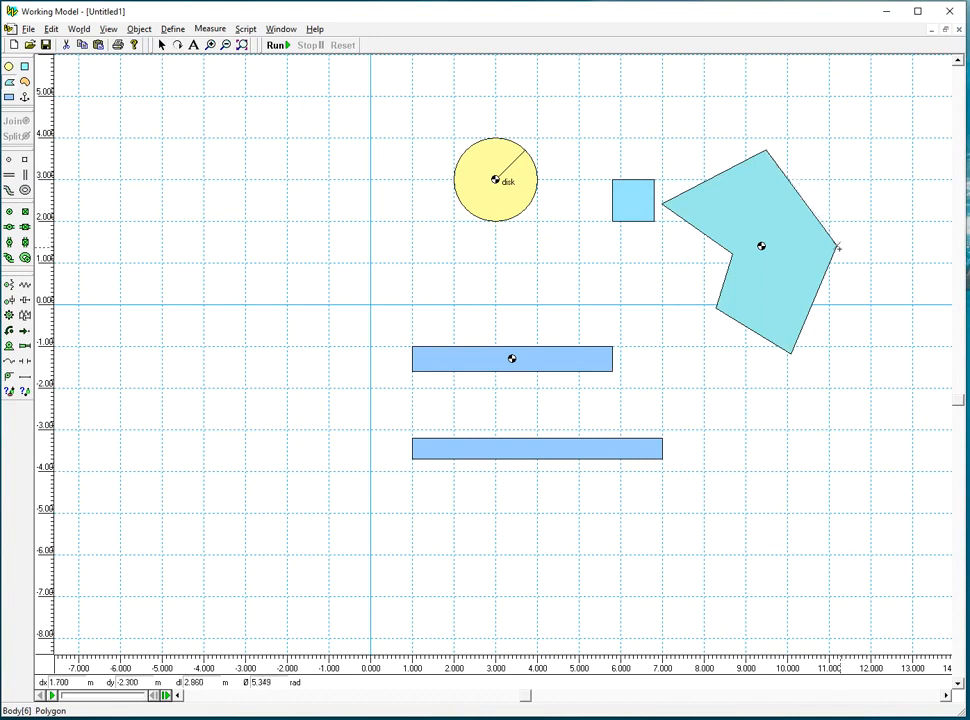
pyautogui.click(838, 246)
pyautogui.click(791, 352)
pyautogui.click(716, 308)
pyautogui.click(733, 254)
pyautogui.press('space')
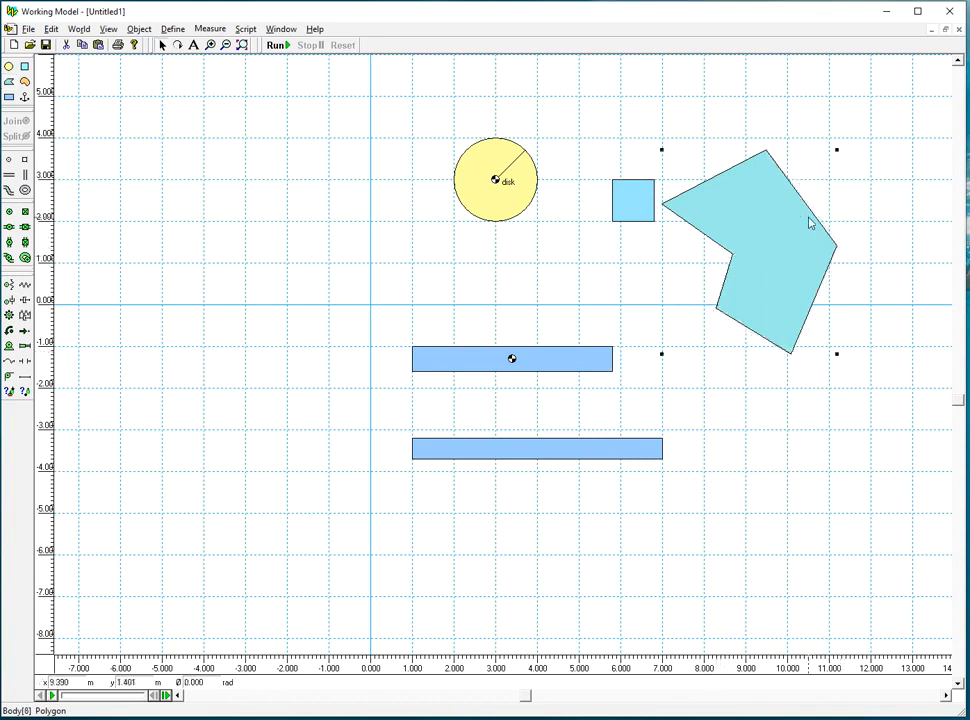
# Separate the overlapping polygons, placing the original near x 11.1 m, y 3.1 m and the traced one near x 10 m, y -2 m
pyautogui.moveTo(769, 260); pyautogui.dragTo(836, 506)
pyautogui.moveTo(782, 292); pyautogui.dragTo(850, 222)
pyautogui.moveTo(844, 459); pyautogui.dragTo(802, 354)
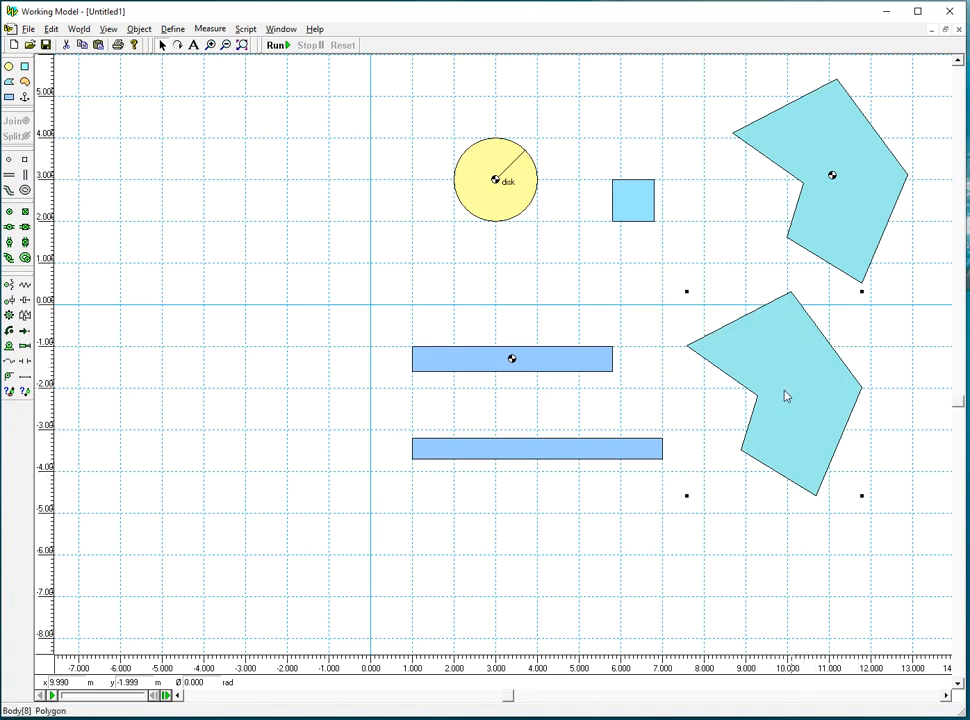
# Set the original polygon's rotation back to 0 rad
pyautogui.click(810, 215)
pyautogui.click(279, 29)
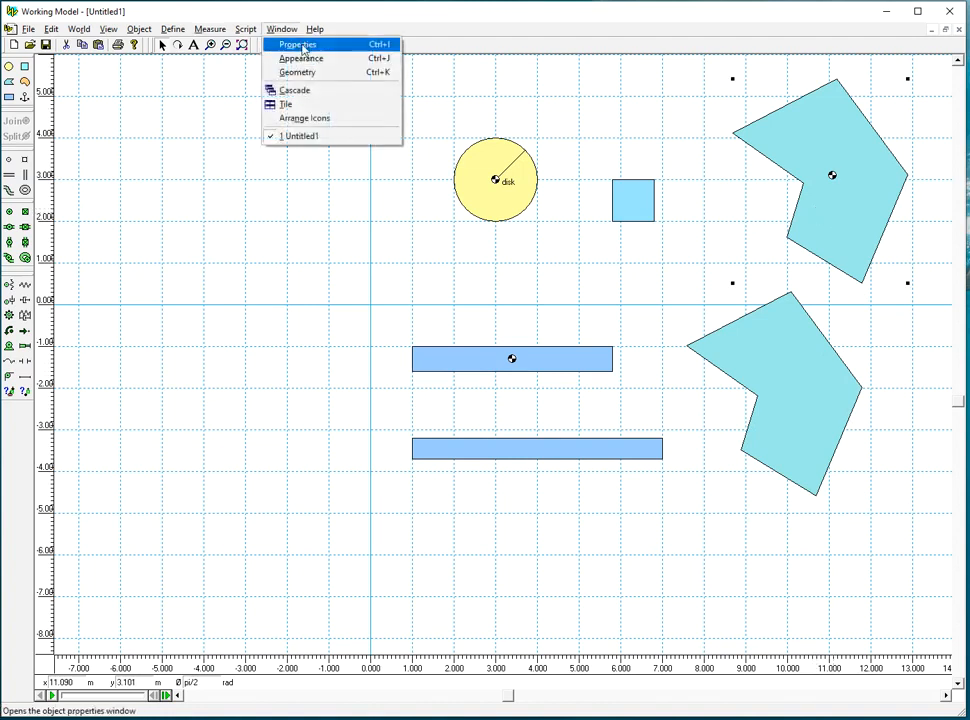
pyautogui.click(303, 44)
pyautogui.moveTo(664, 288); pyautogui.dragTo(569, 284)
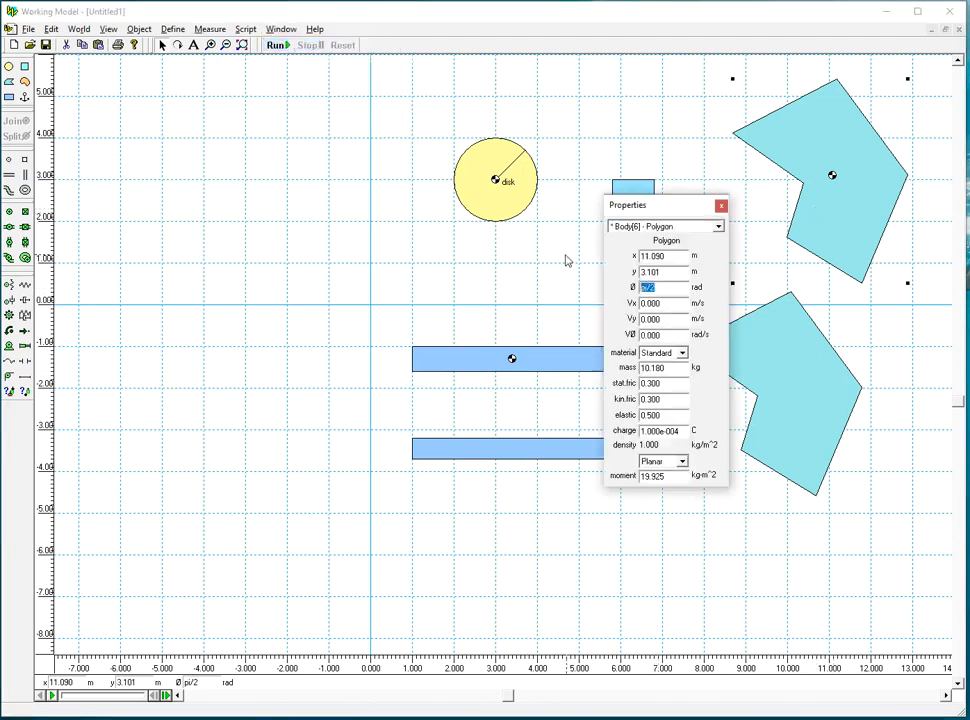
pyautogui.click(722, 206)
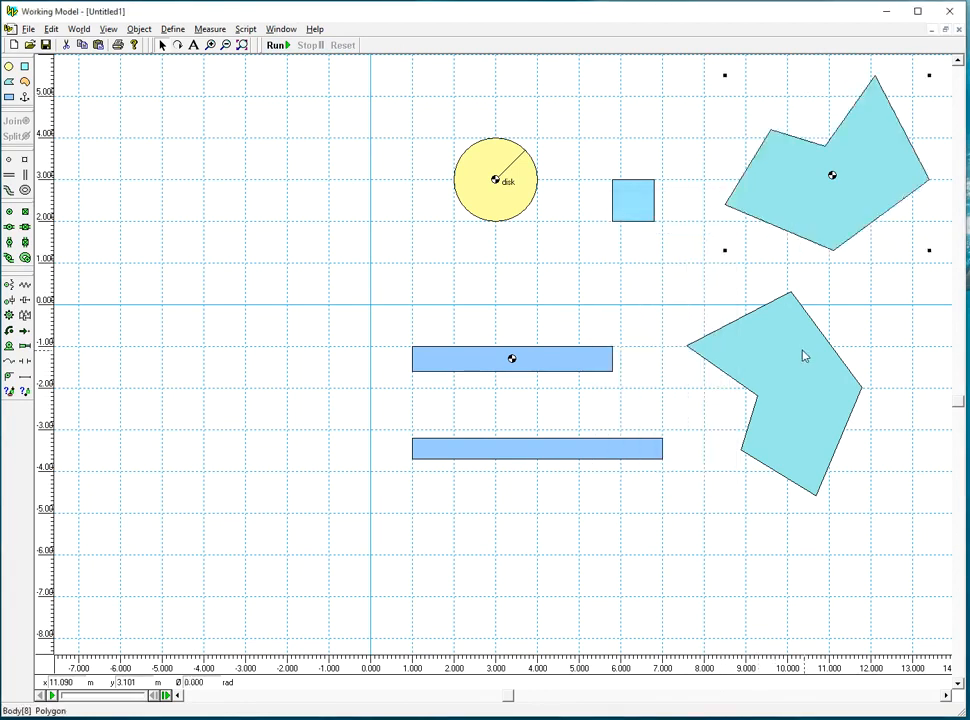
# Display the center of mass of the traced polygon
pyautogui.click(782, 367)
pyautogui.click(281, 29)
pyautogui.click(301, 58)
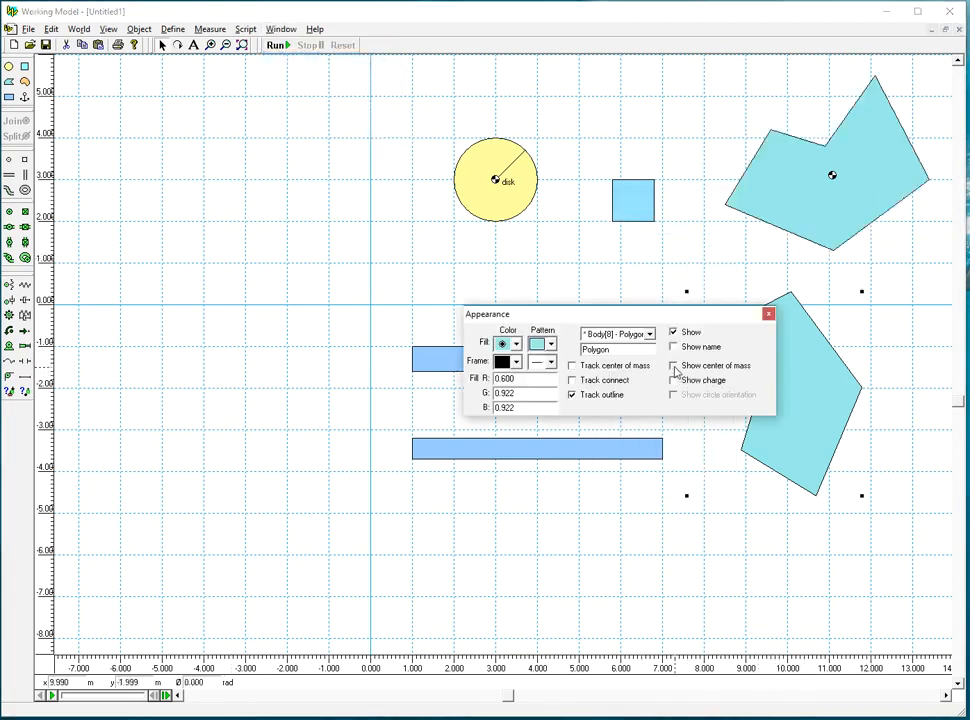
pyautogui.click(673, 366)
pyautogui.click(768, 314)
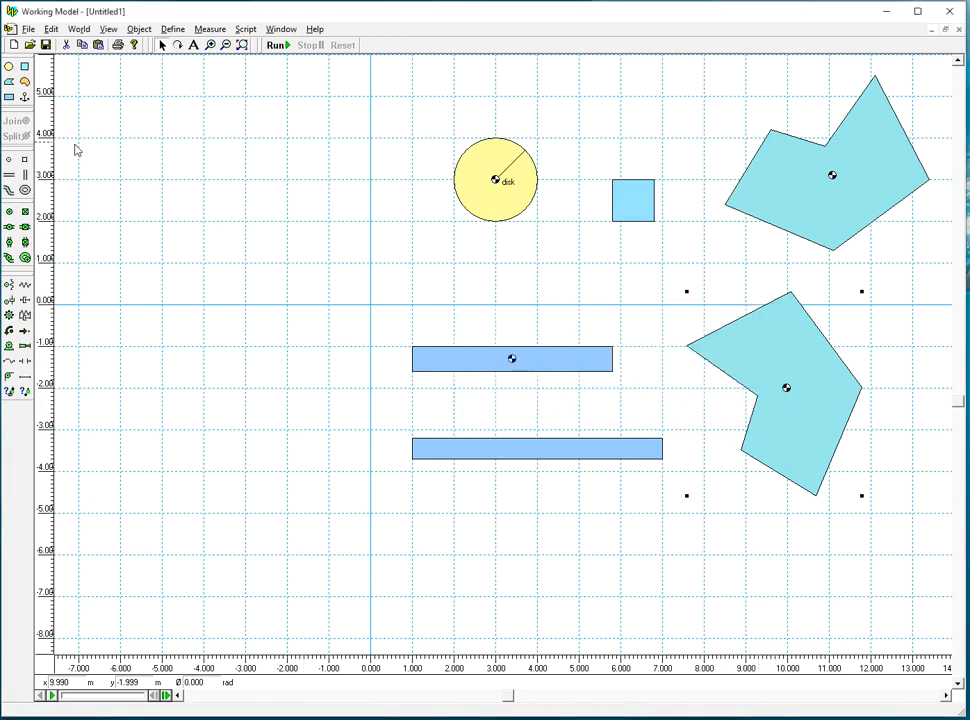
# Draw a four-point curved body about 3.7 m wide and 4 m high to the left of the disk and shift it slightly upward
pyautogui.click(190, 145)
pyautogui.click(25, 81)
pyautogui.click(141, 207)
pyautogui.click(209, 165)
pyautogui.click(293, 245)
pyautogui.click(218, 320)
pyautogui.doubleClick(166, 285)
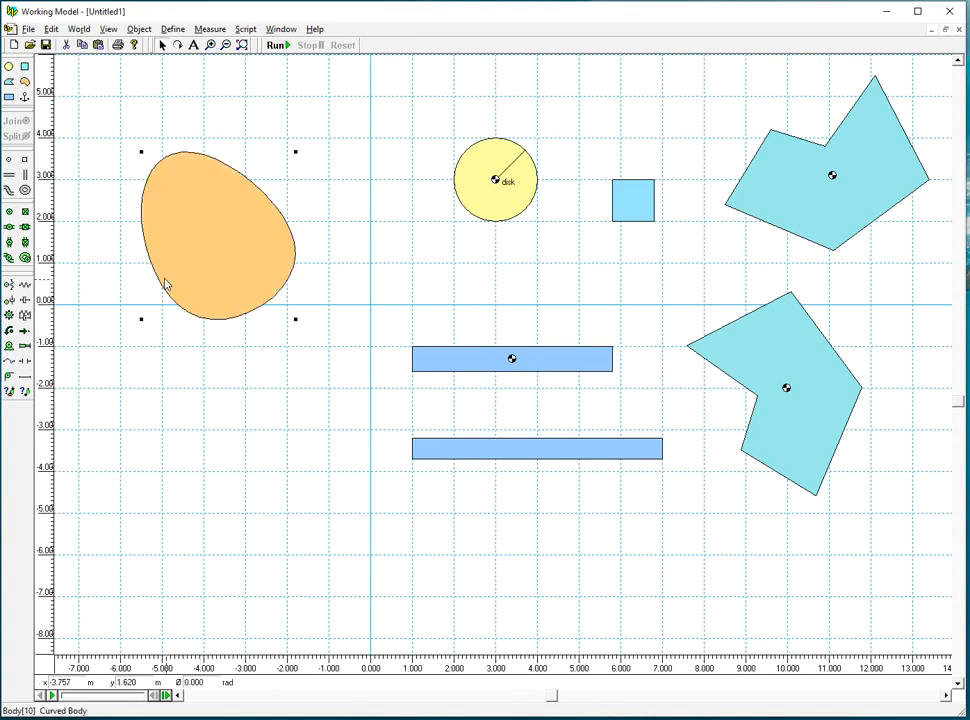
pyautogui.moveTo(253, 186); pyautogui.dragTo(265, 169)
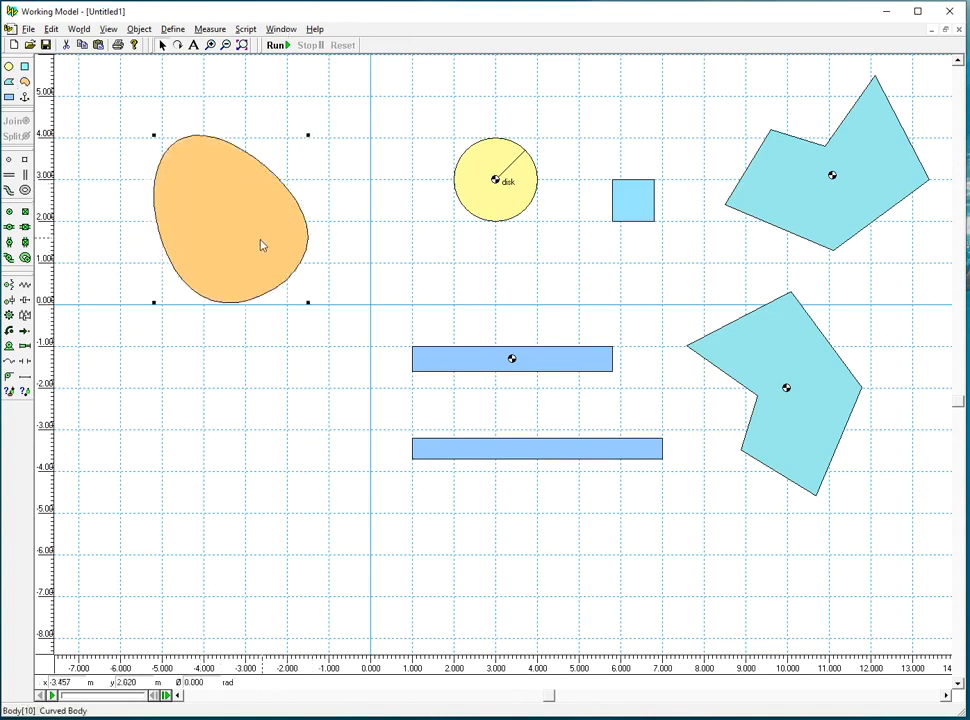
# Convert the original upper polygon into a curved body in its geometry settings
pyautogui.click(818, 215)
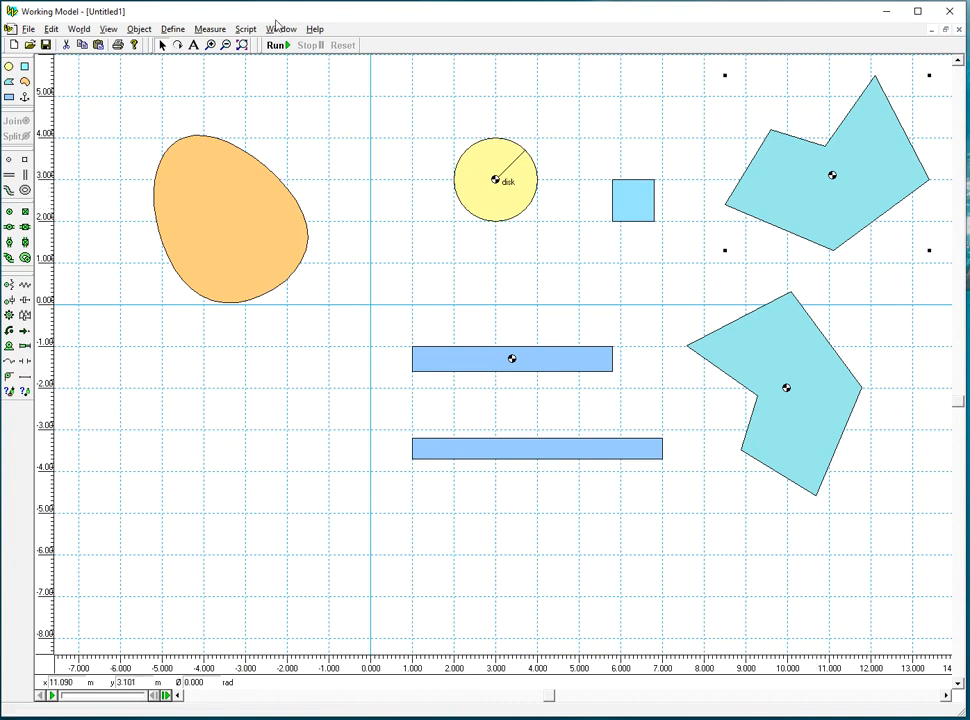
pyautogui.click(279, 30)
pyautogui.click(288, 66)
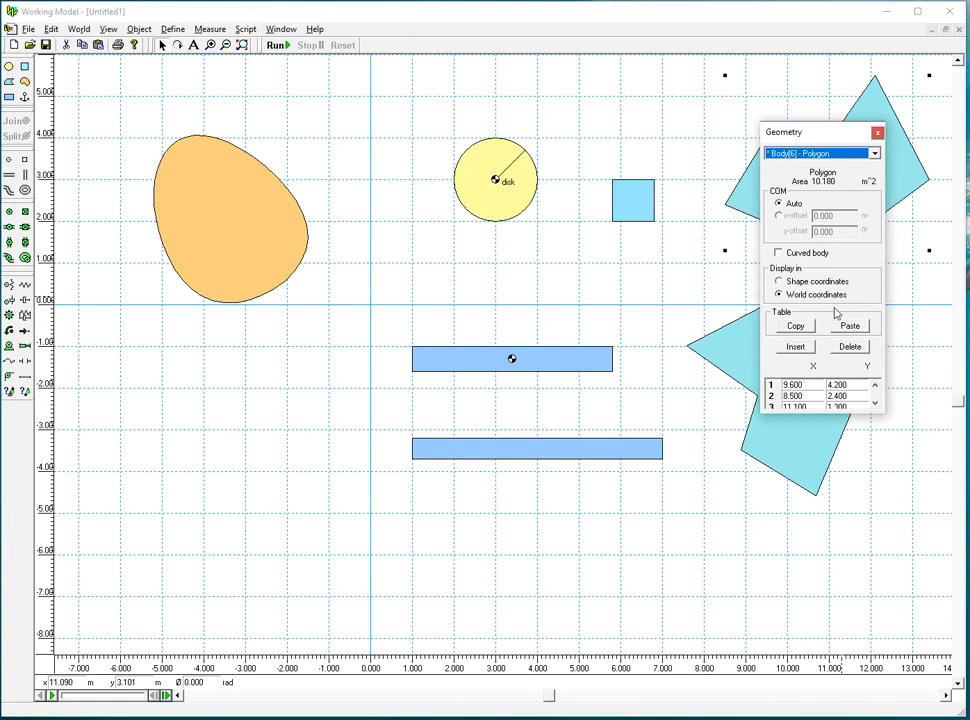
pyautogui.click(786, 258)
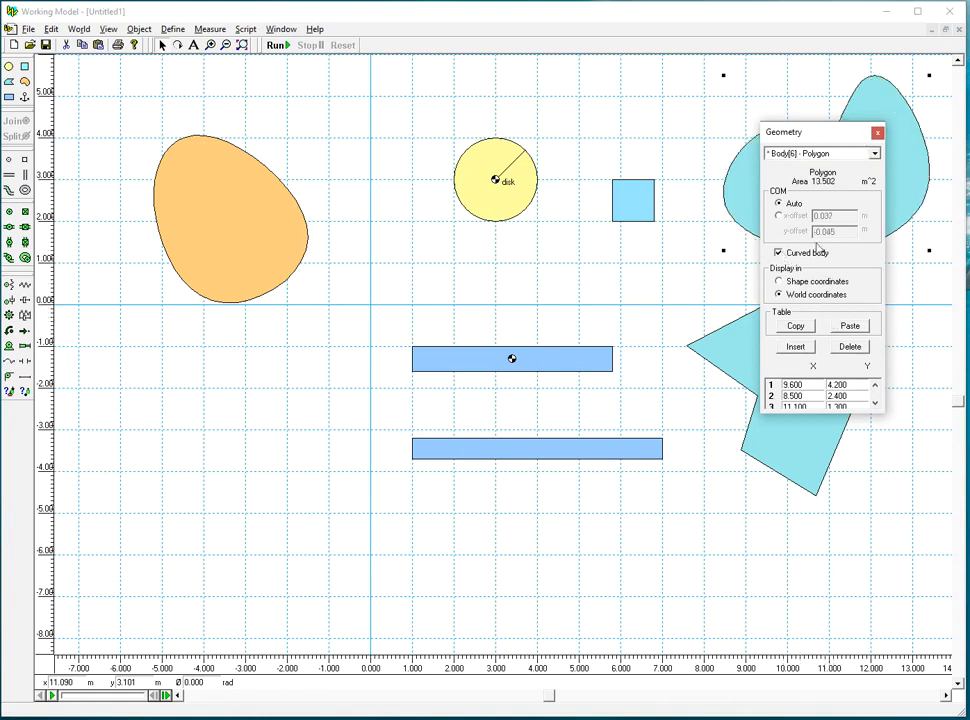
pyautogui.click(877, 133)
# Convert the orange curved body into a straight-edged polygon and anchor it
pyautogui.click(242, 223)
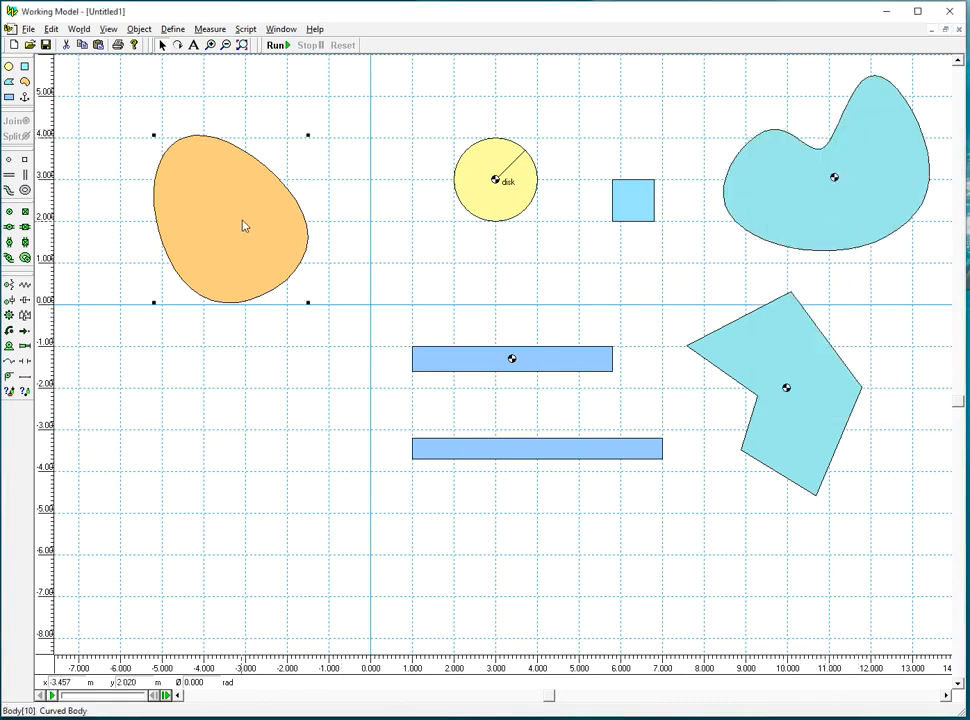
pyautogui.click(281, 29)
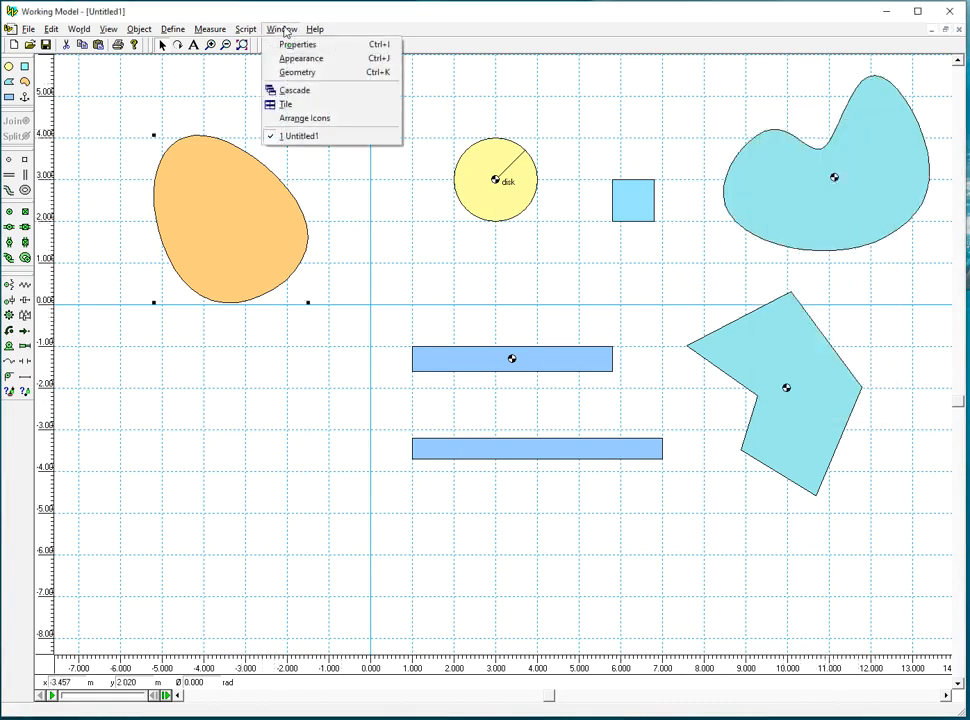
pyautogui.click(309, 72)
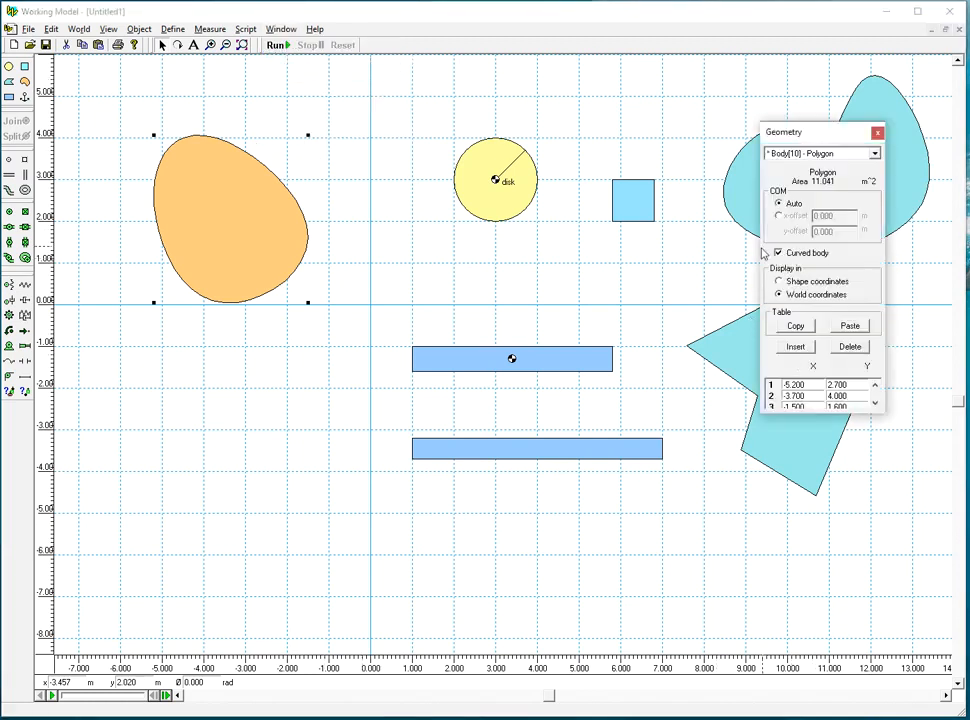
pyautogui.click(778, 253)
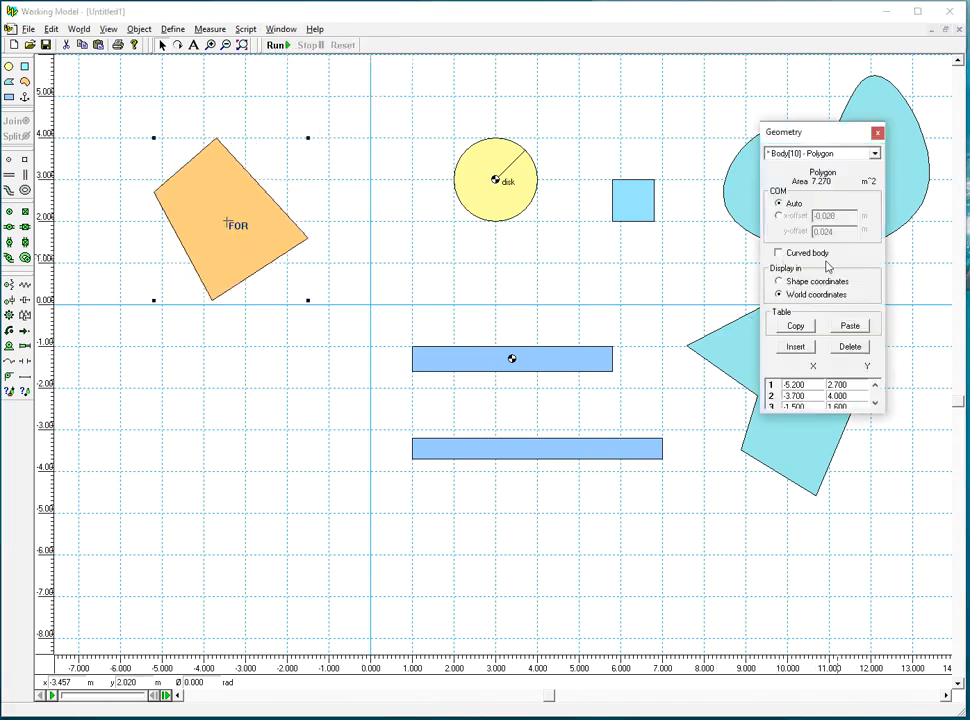
pyautogui.click(877, 134)
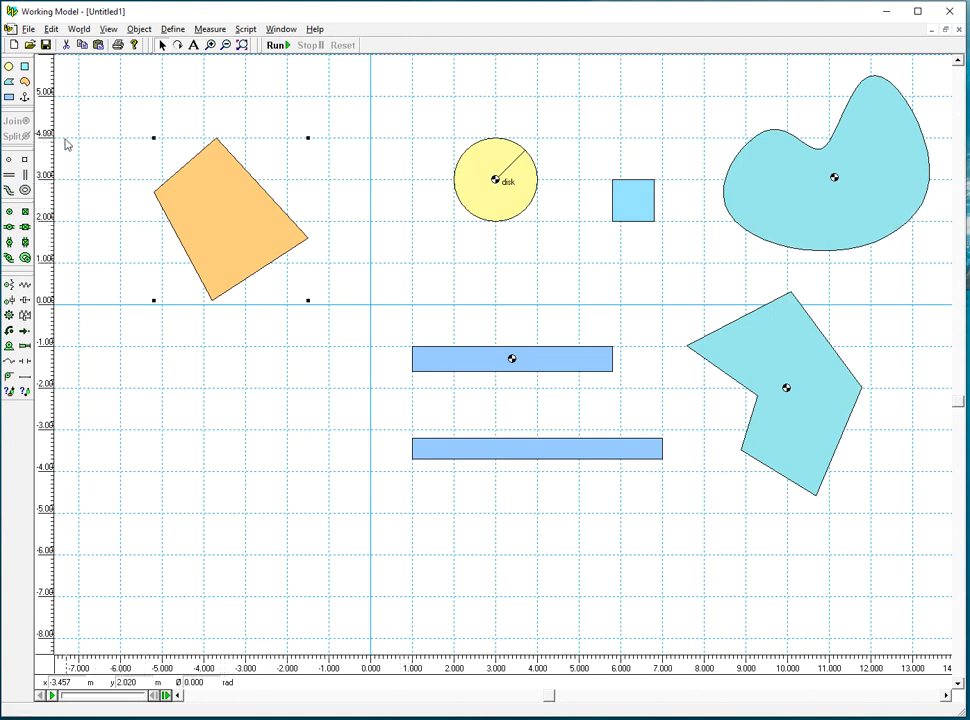
pyautogui.click(25, 97)
pyautogui.click(249, 236)
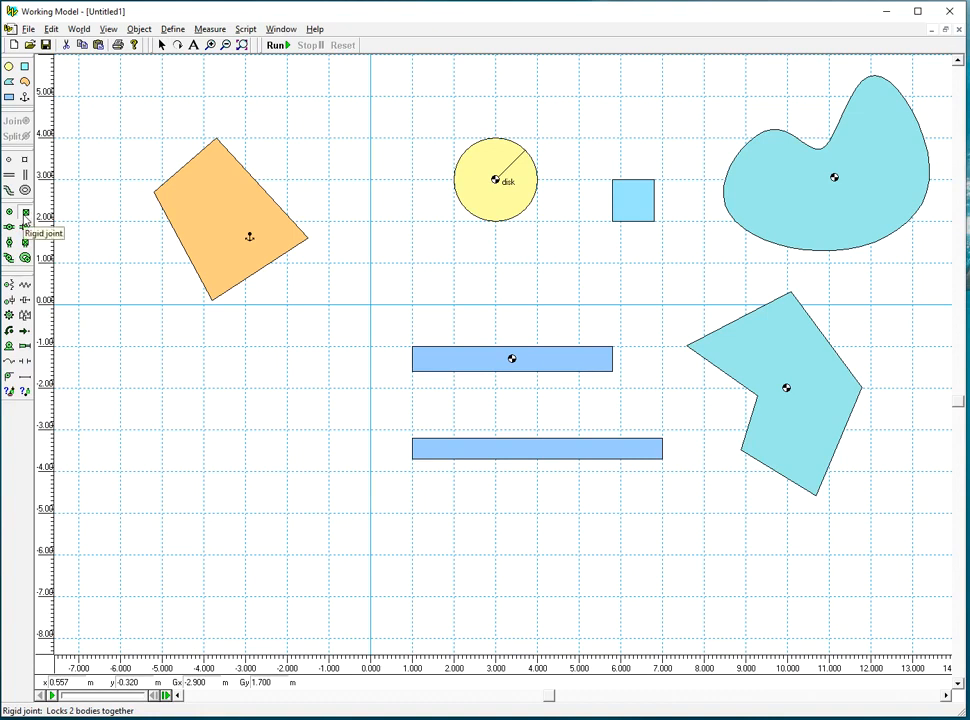
# Fix the lower polygon to the background with a rigid joint, and overlap the two rectangles and lock them with another rigid joint
pyautogui.click(25, 216)
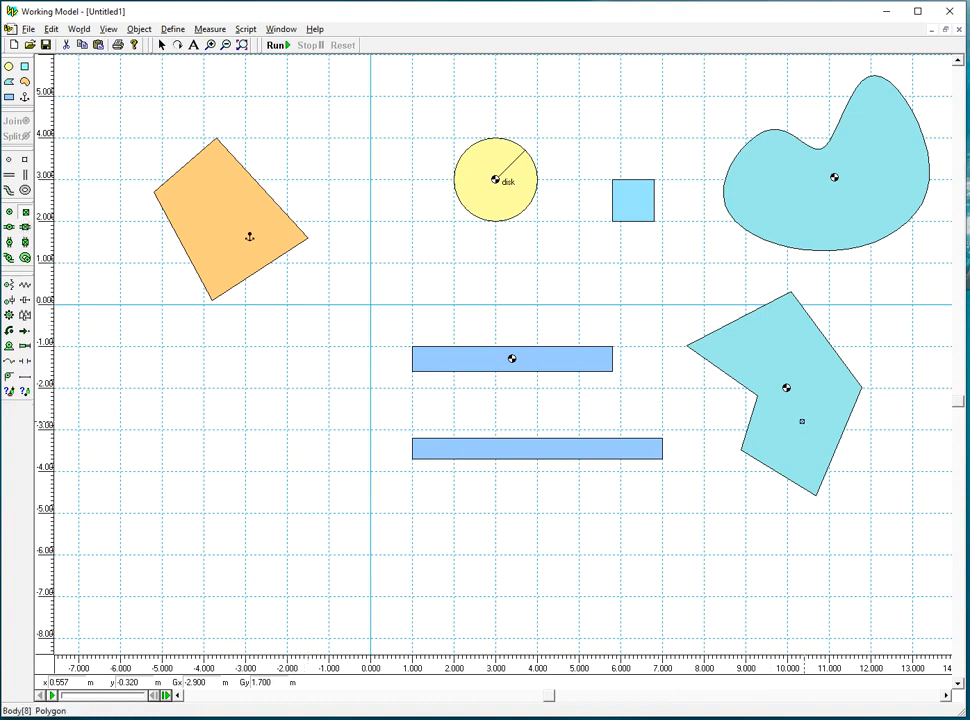
pyautogui.click(803, 429)
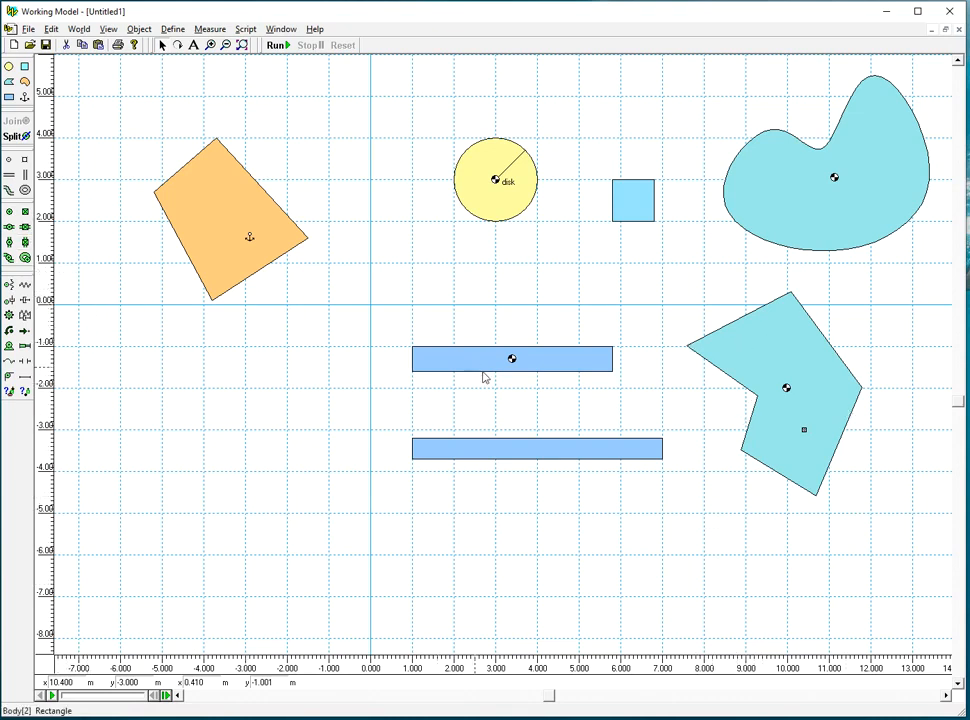
pyautogui.moveTo(487, 367); pyautogui.dragTo(316, 459)
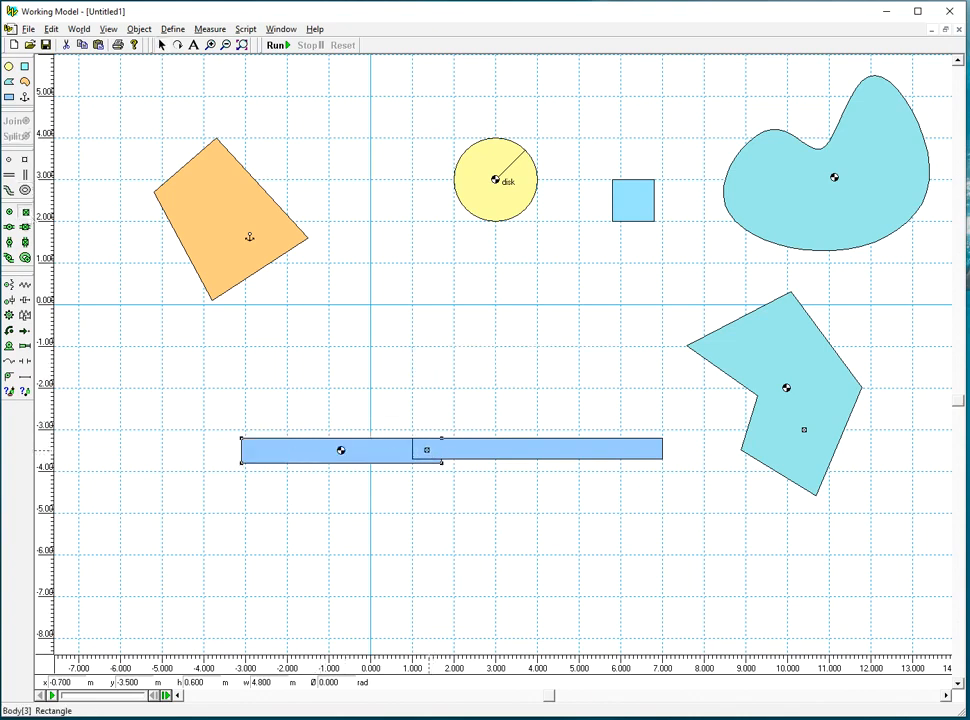
pyautogui.click(537, 346)
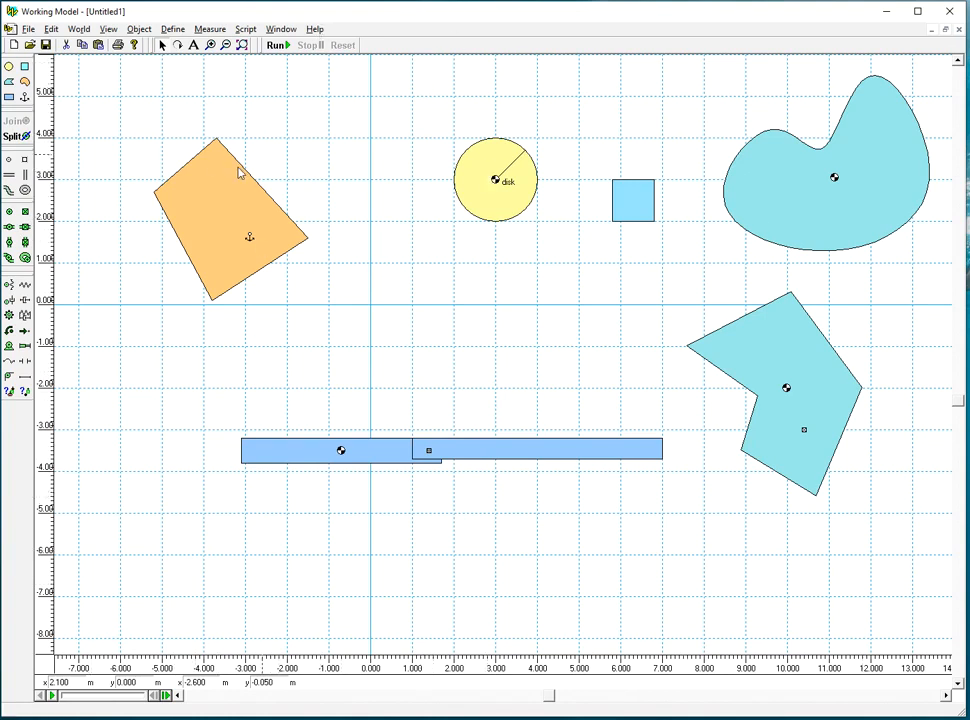
# Run the simulation to check how the rigid joints hold the bodies, and reset it
pyautogui.click(276, 45)
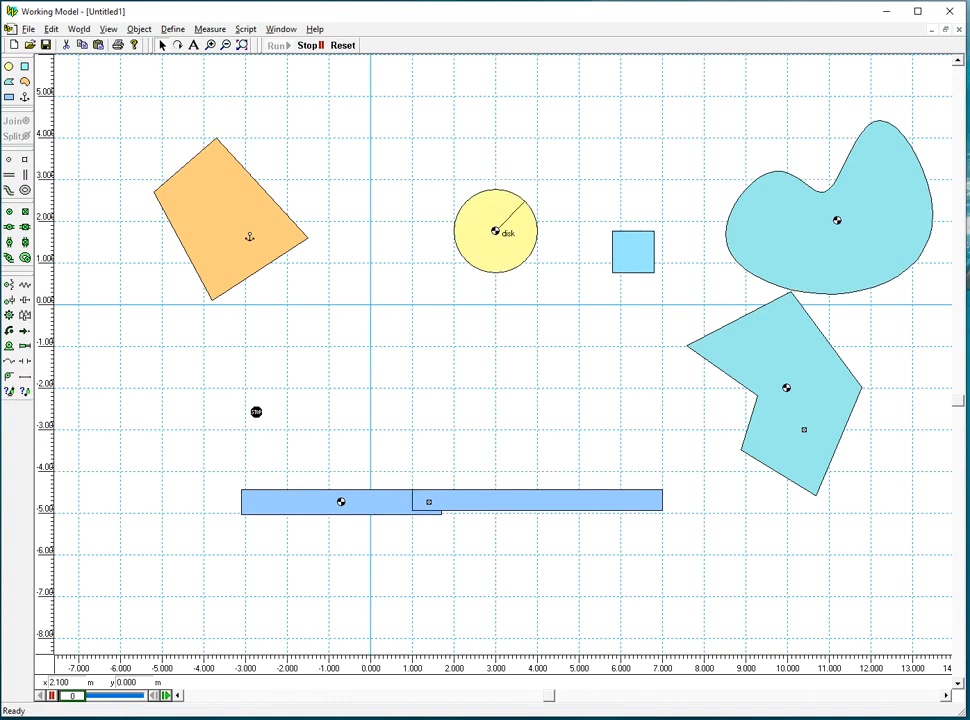
pyautogui.click(310, 45)
pyautogui.click(342, 45)
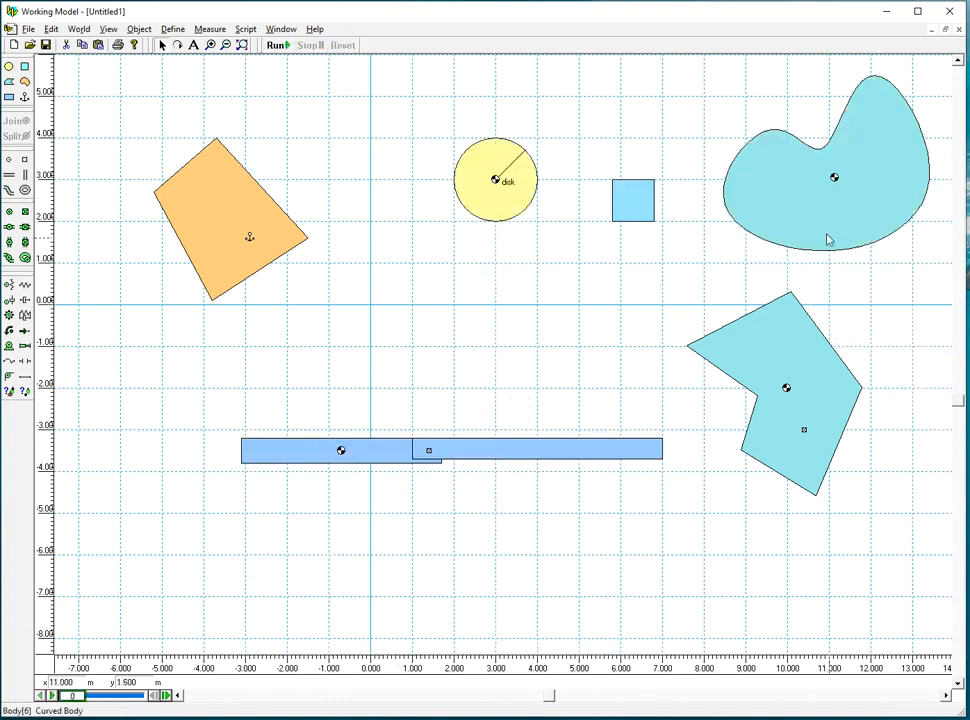
# Move the anchored orange polygon to the lower left of the disk, at about x -0.24 m, y 1.1 m
pyautogui.click(769, 370)
pyautogui.click(700, 335)
pyautogui.click(700, 335)
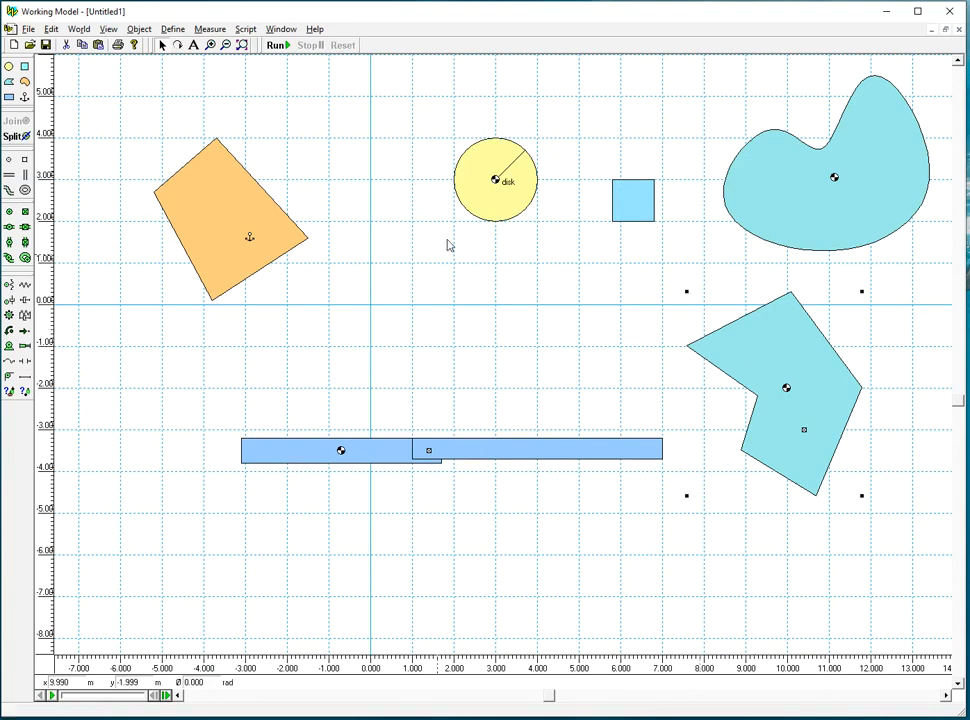
pyautogui.moveTo(238, 262); pyautogui.dragTo(498, 370)
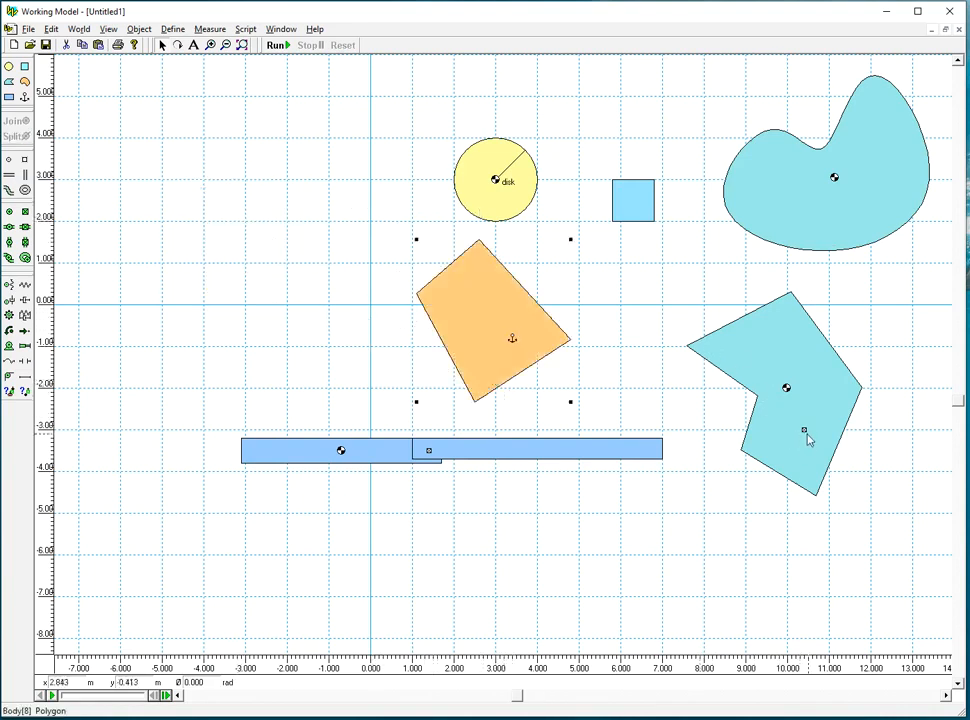
pyautogui.moveTo(494, 356); pyautogui.dragTo(365, 293)
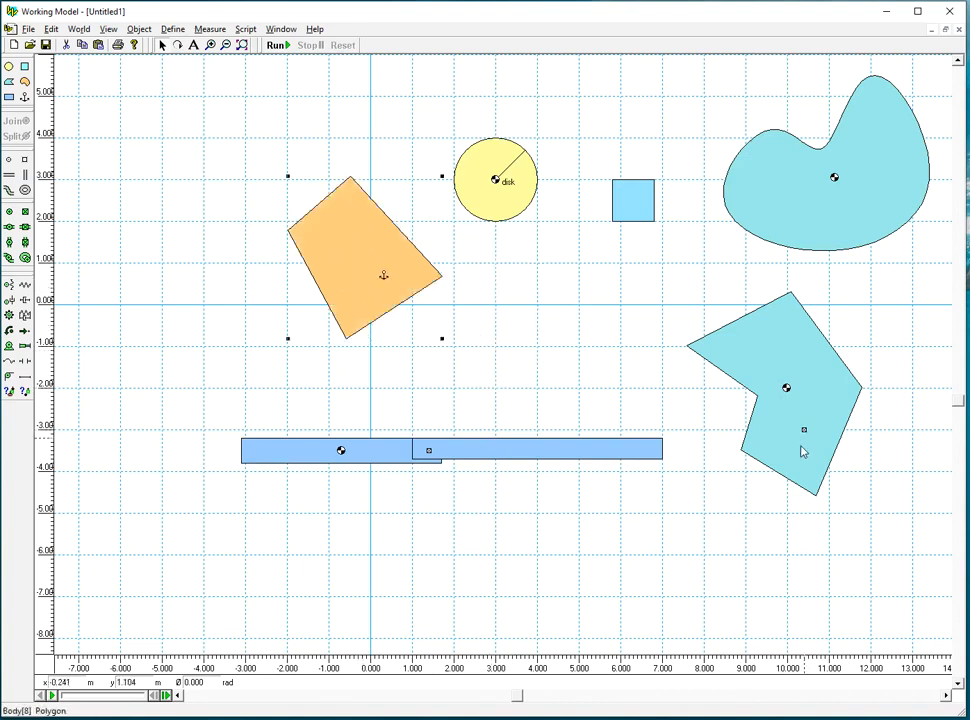
# Split the lower polygon's rigid joint and move the polygon down and to the right, away from its background point
pyautogui.click(780, 447)
pyautogui.click(15, 136)
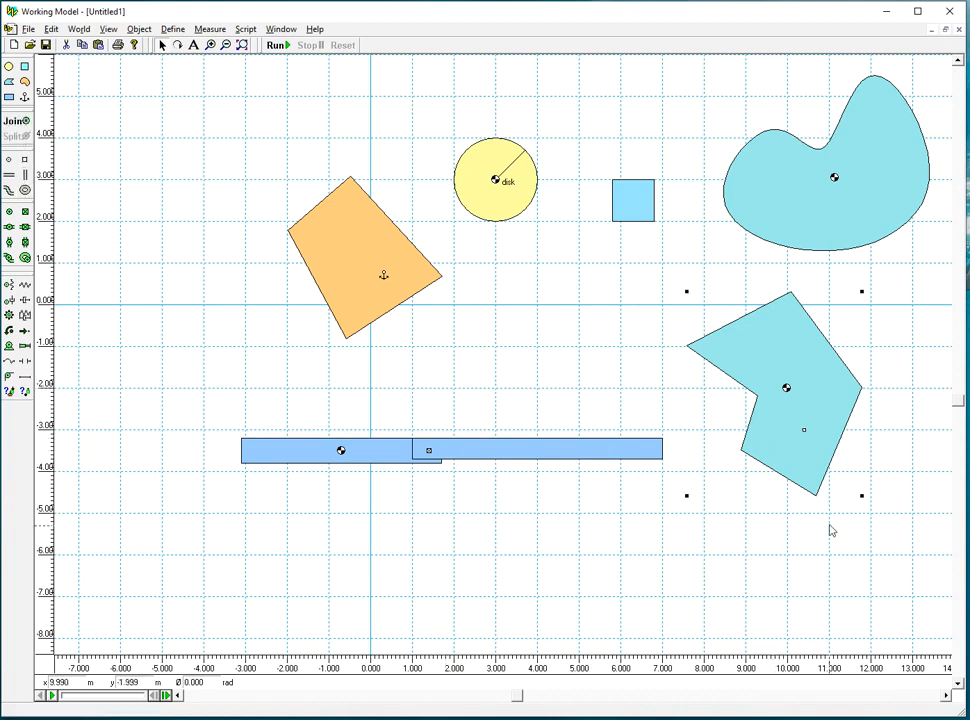
pyautogui.moveTo(797, 461); pyautogui.dragTo(865, 633)
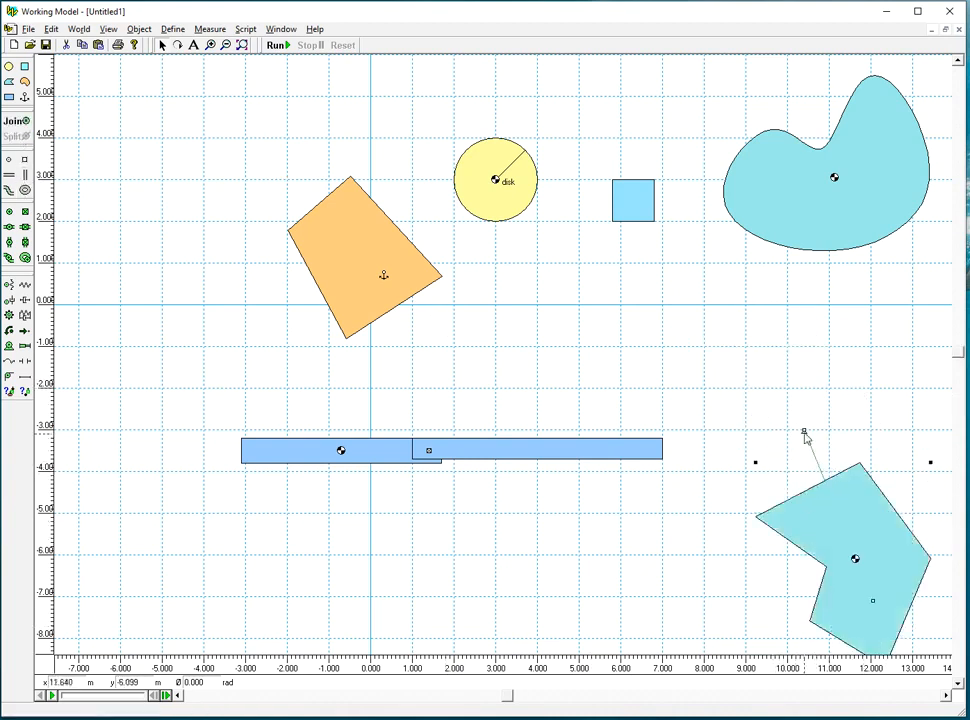
# Move the split joint's background point to about (5, -1) m, bring the polygon closer and rejoin the rigid joint
pyautogui.moveTo(805, 434); pyautogui.dragTo(577, 357)
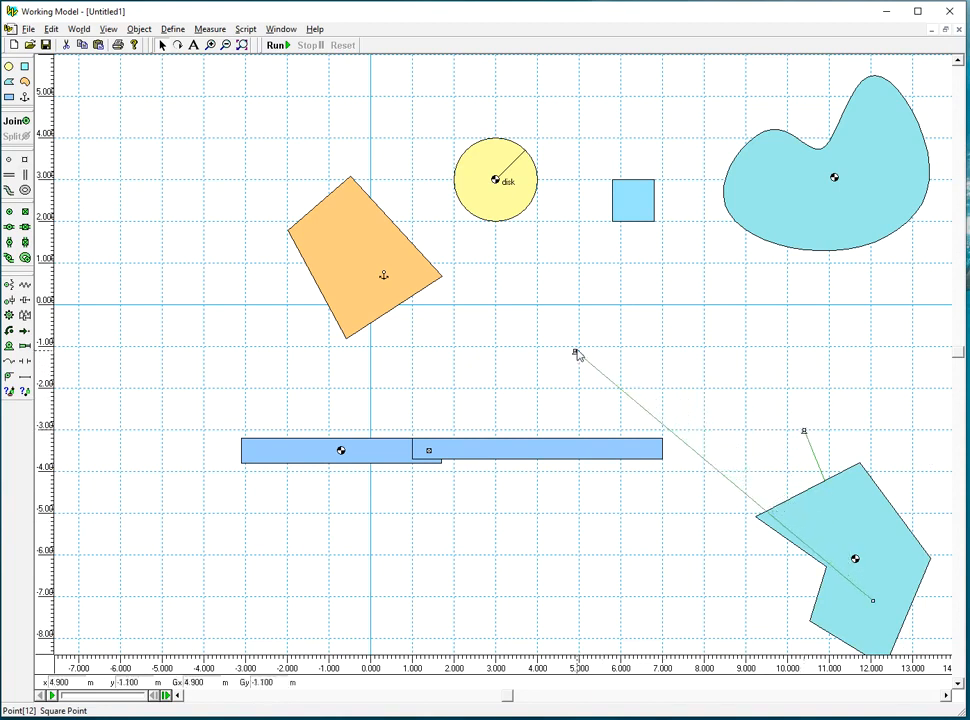
pyautogui.moveTo(859, 607); pyautogui.dragTo(670, 390)
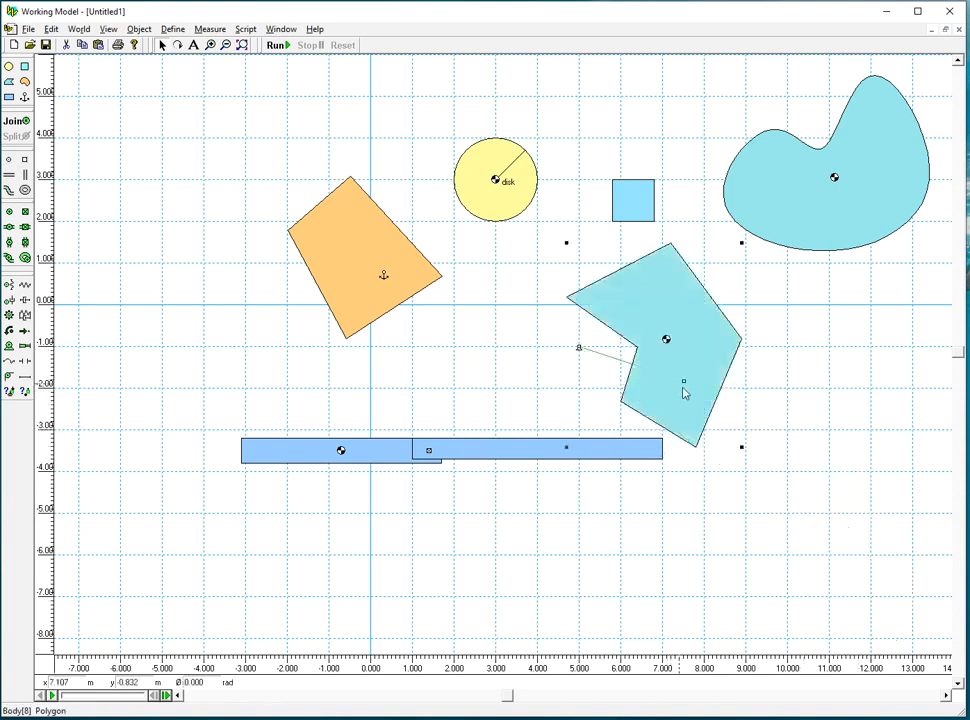
pyautogui.click(15, 124)
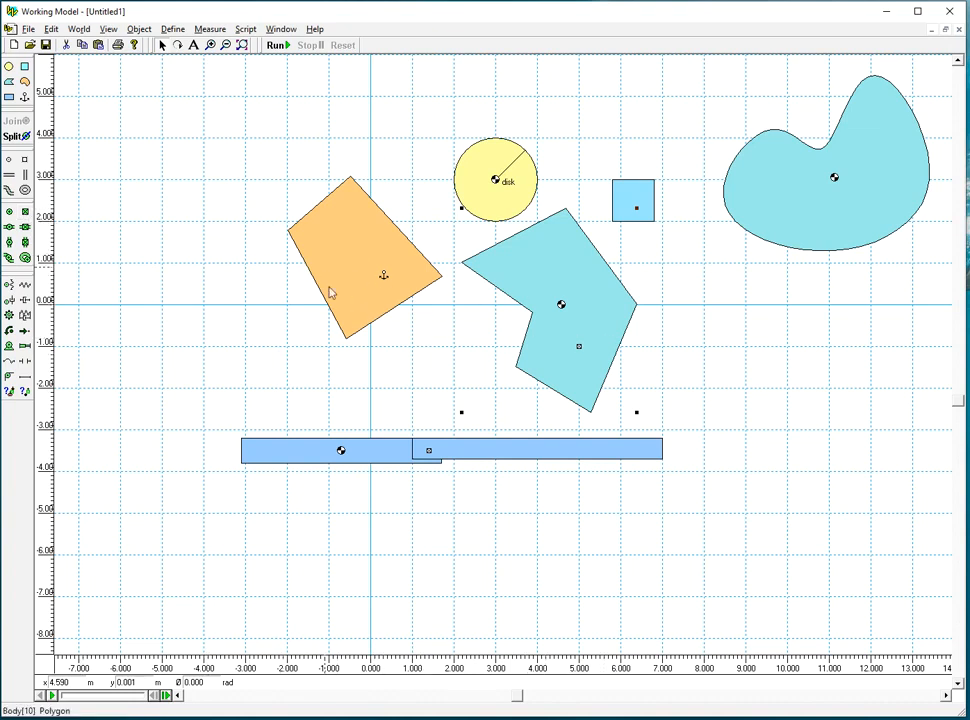
# Move the cyan curved body down and to the left, and rotate it by about -0.524 rad around its center of mass
pyautogui.moveTo(818, 219); pyautogui.dragTo(764, 323)
pyautogui.click(181, 47)
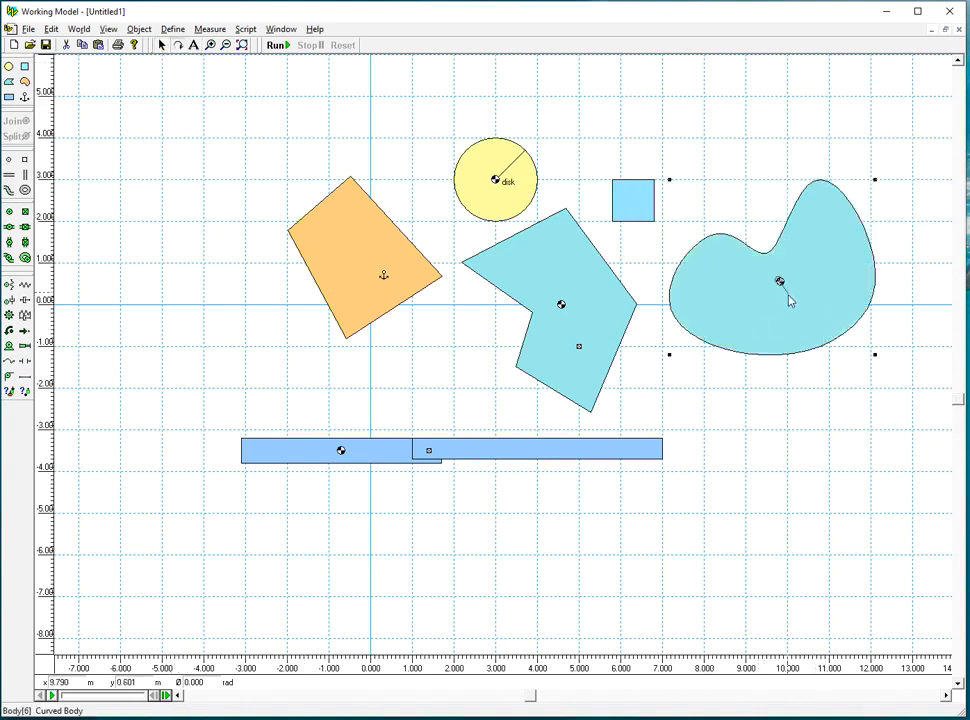
pyautogui.moveTo(792, 290); pyautogui.dragTo(805, 330)
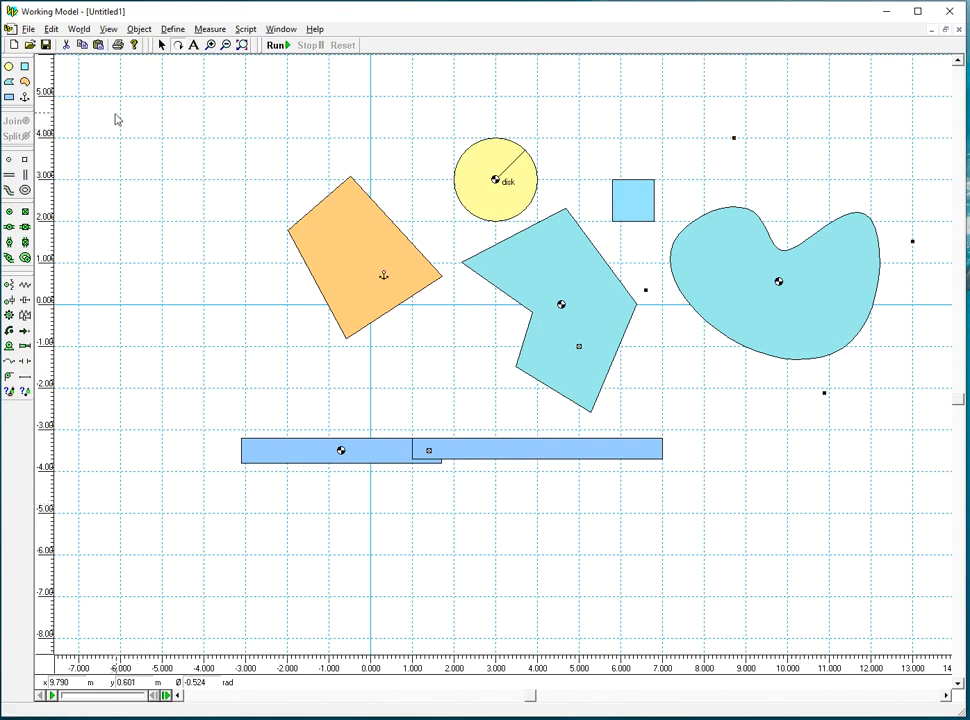
# Select all bodies in the workspace and delete them
pyautogui.click(161, 46)
pyautogui.moveTo(135, 76); pyautogui.dragTo(862, 538)
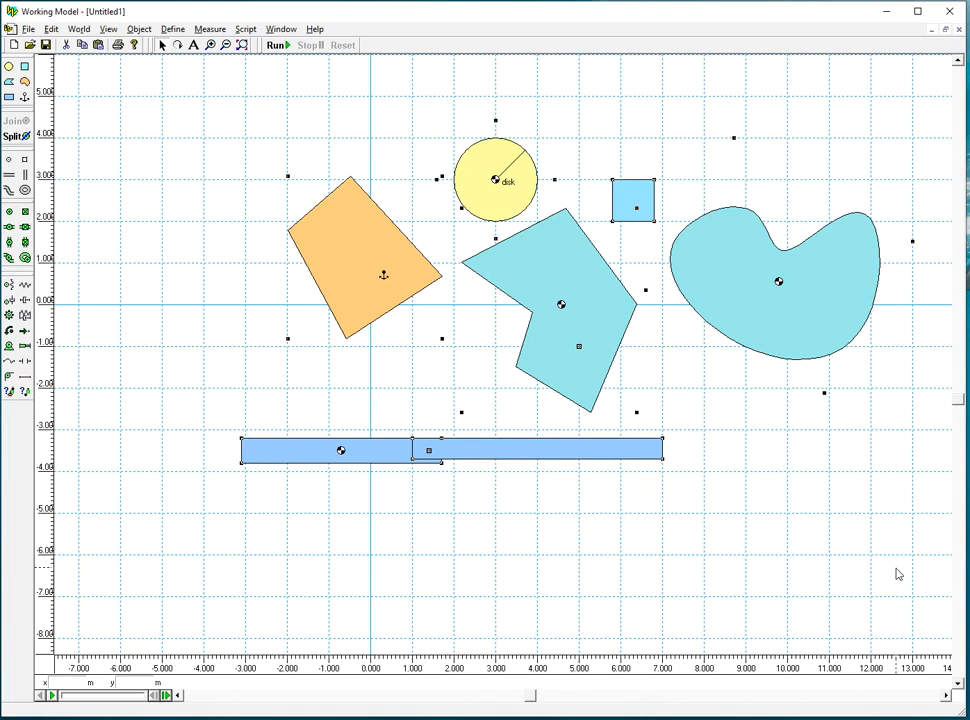
pyautogui.press('Delete')
# Draw a 0.4 m high rectangle beside the vertical axis, set its width to 2 m and move it up to about y 3.2 m
pyautogui.click(10, 97)
pyautogui.moveTo(380, 240); pyautogui.dragTo(411, 255)
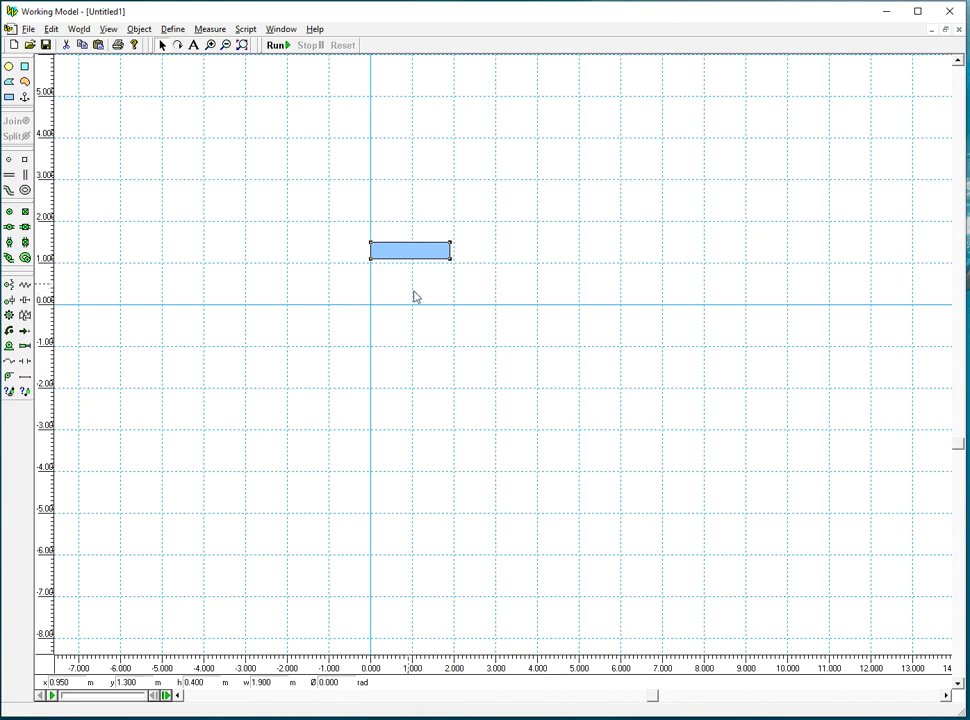
pyautogui.doubleClick(276, 683)
pyautogui.write('2')
pyautogui.press('Return')
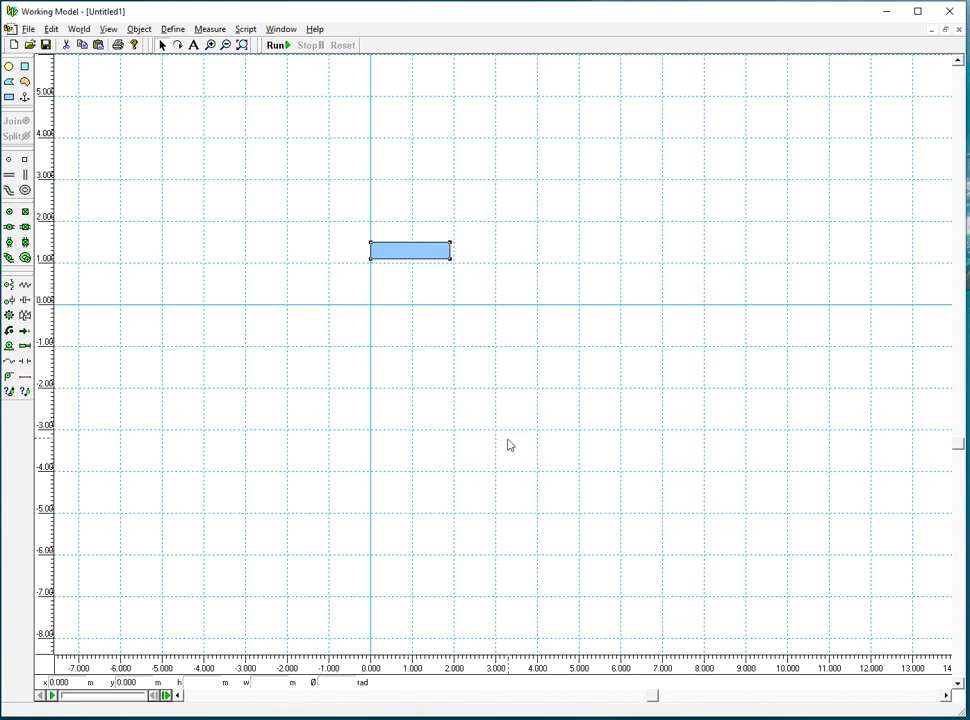
pyautogui.moveTo(418, 249); pyautogui.dragTo(453, 170)
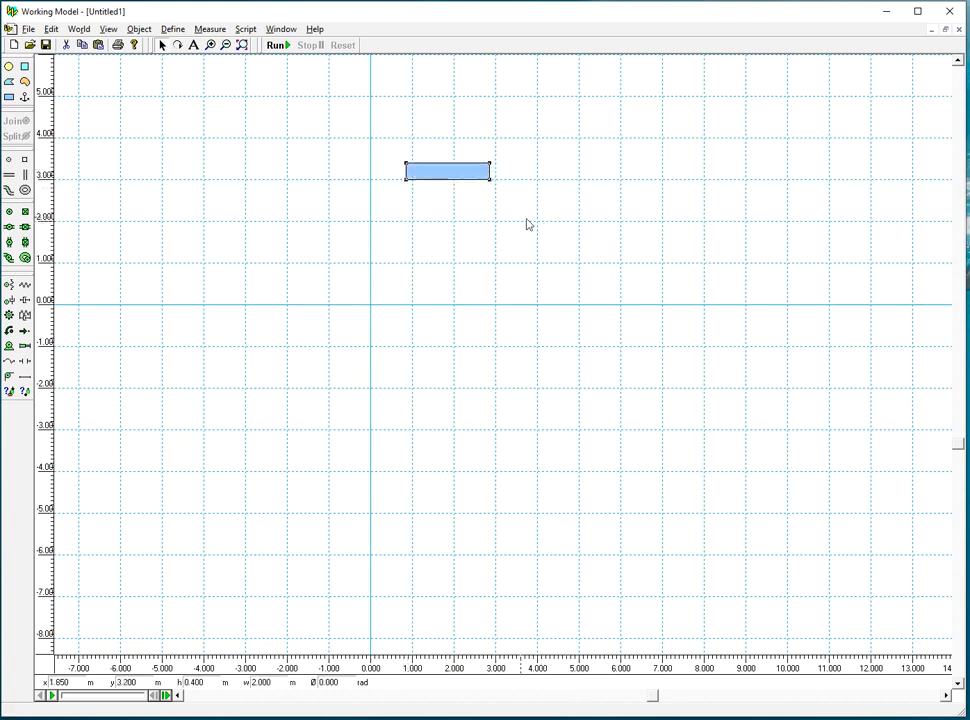
# Copy the 2 m rectangle and paste the duplicate about 1.5 m below the original
pyautogui.click(51, 29)
pyautogui.click(66, 76)
pyautogui.click(54, 29)
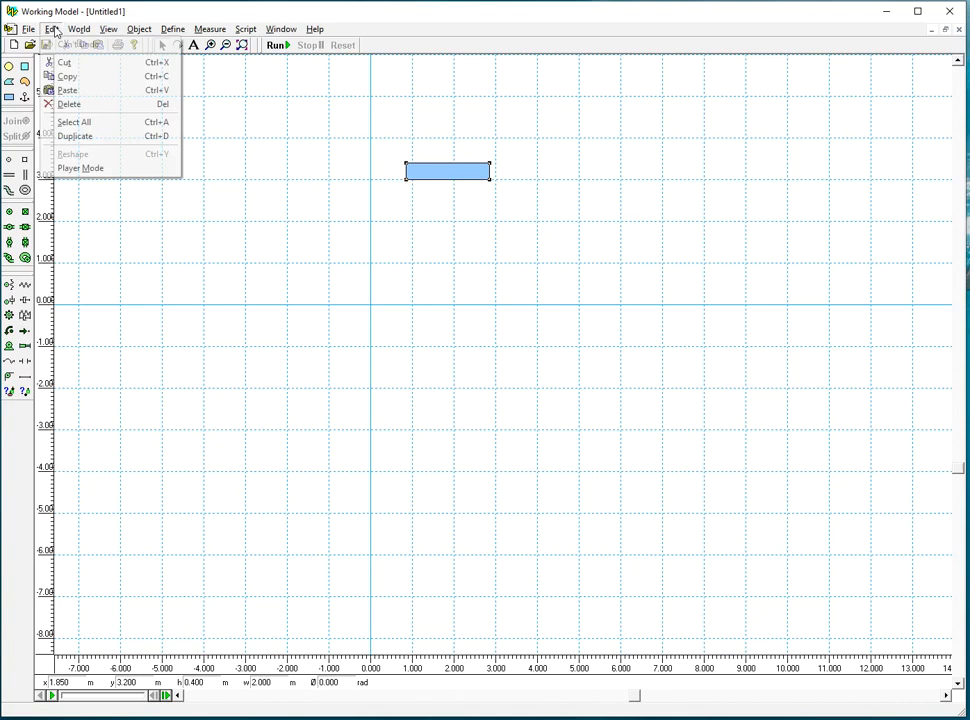
pyautogui.click(64, 90)
pyautogui.moveTo(452, 190); pyautogui.dragTo(443, 246)
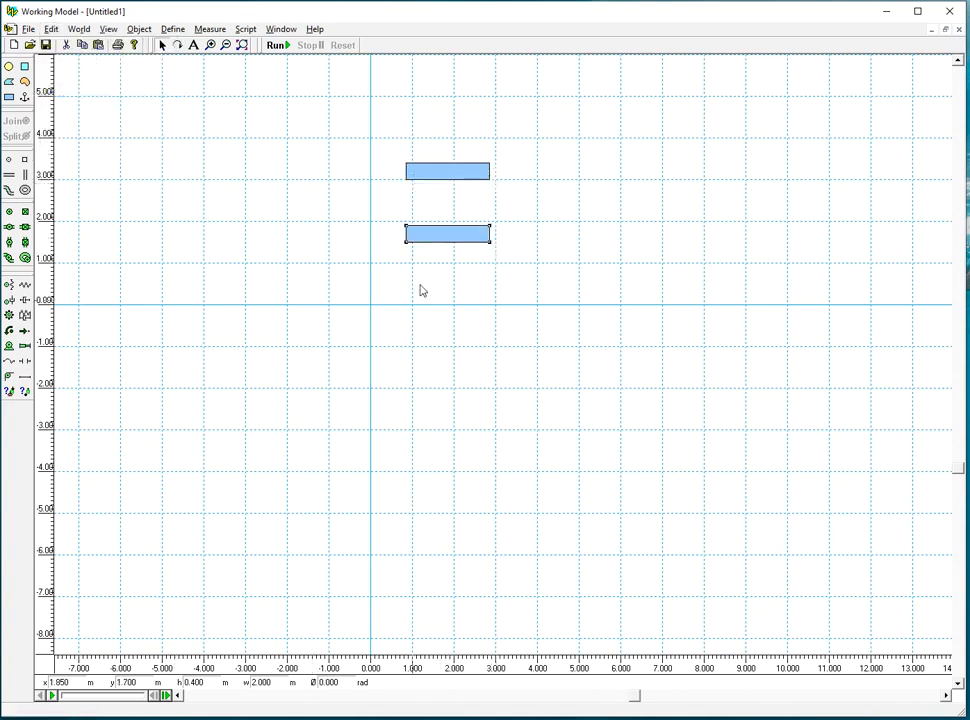
# Set the duplicate rectangle's width to 5 m and shift it to the right and slightly up
pyautogui.doubleClick(284, 683)
pyautogui.write('5')
pyautogui.press('Return')
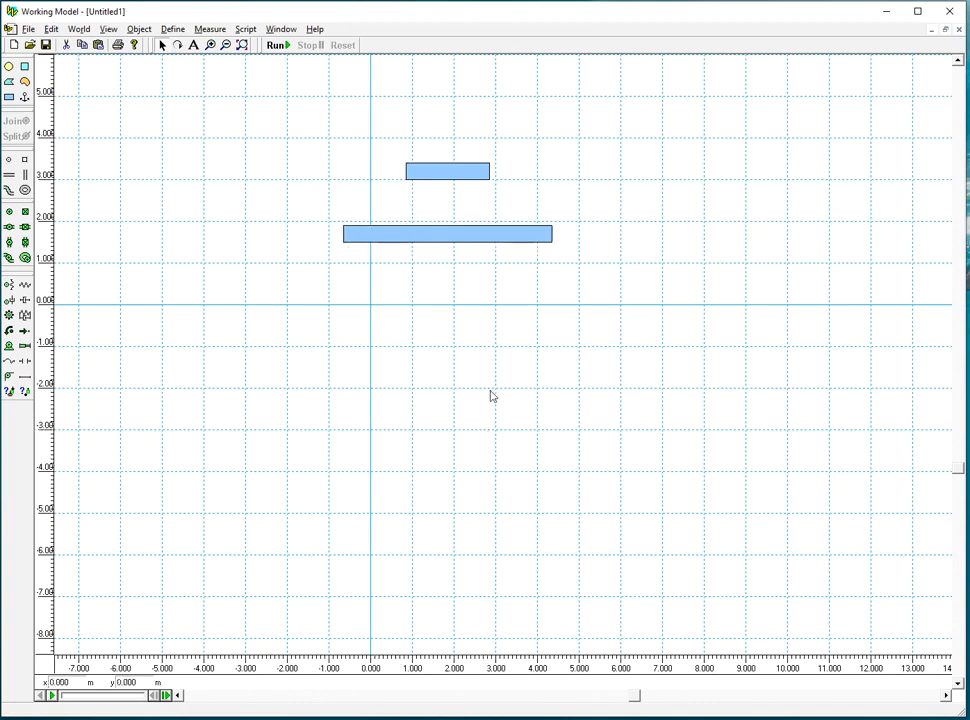
pyautogui.moveTo(455, 240); pyautogui.dragTo(508, 212)
pyautogui.click(468, 266)
# Draw a third rectangle about 3.4 m by 0.4 m, and move it and the 5 m rectangle aside to the upper right
pyautogui.click(9, 100)
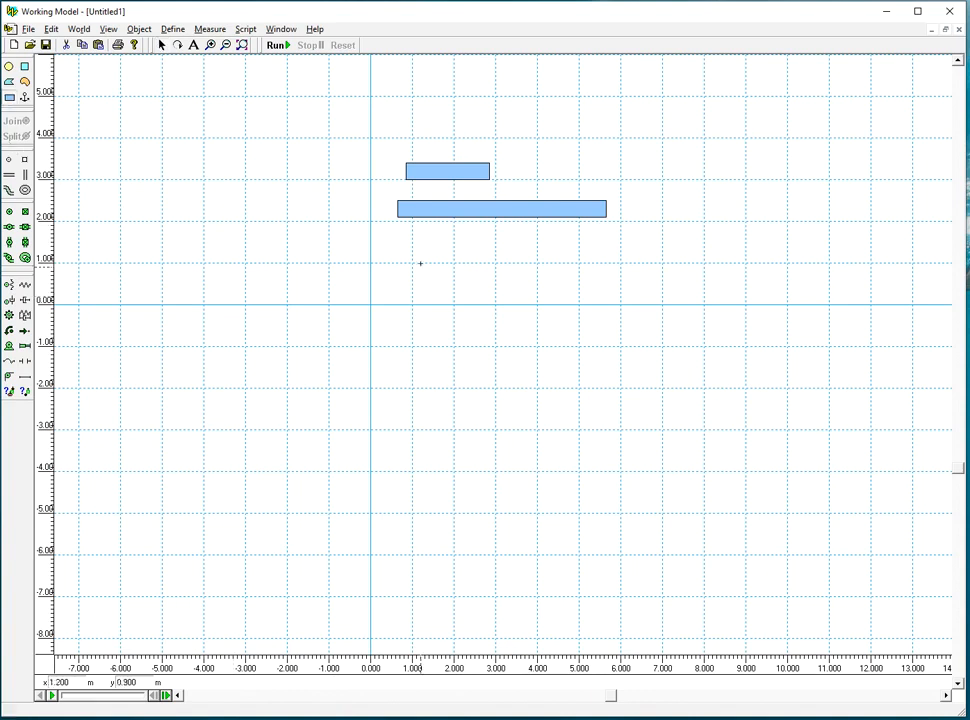
pyautogui.moveTo(412, 256); pyautogui.dragTo(555, 270)
pyautogui.moveTo(488, 217); pyautogui.dragTo(549, 225)
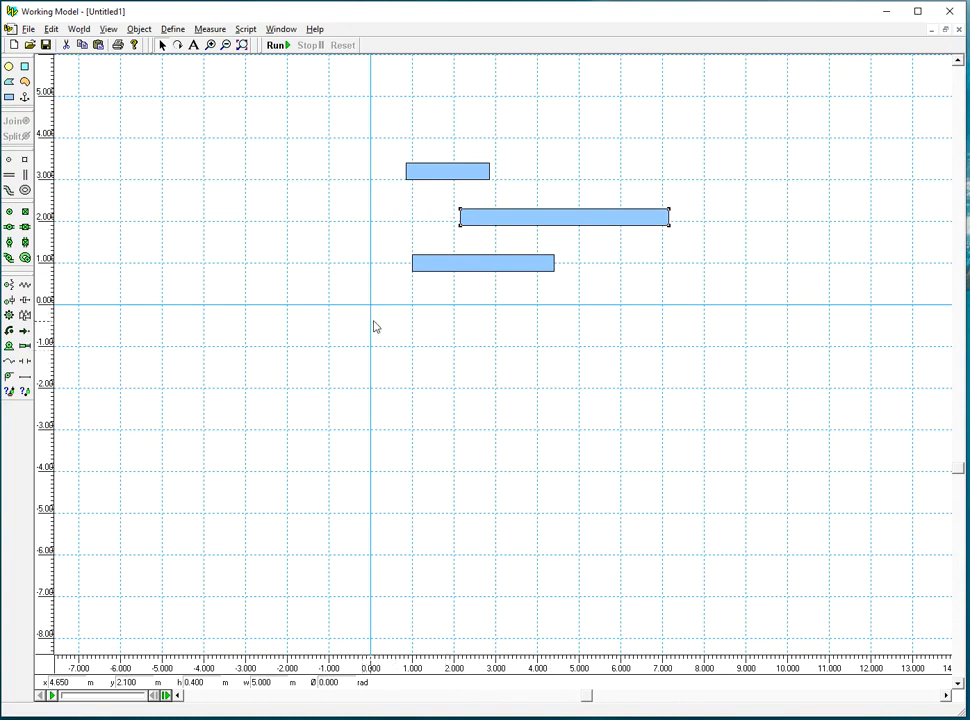
pyautogui.moveTo(543, 223); pyautogui.dragTo(627, 140)
pyautogui.moveTo(507, 267); pyautogui.dragTo(643, 221)
# Move the 2 m rectangle onto the horizontal axis and set its x position to 1 m so its left end meets the origin
pyautogui.moveTo(458, 179); pyautogui.dragTo(419, 313)
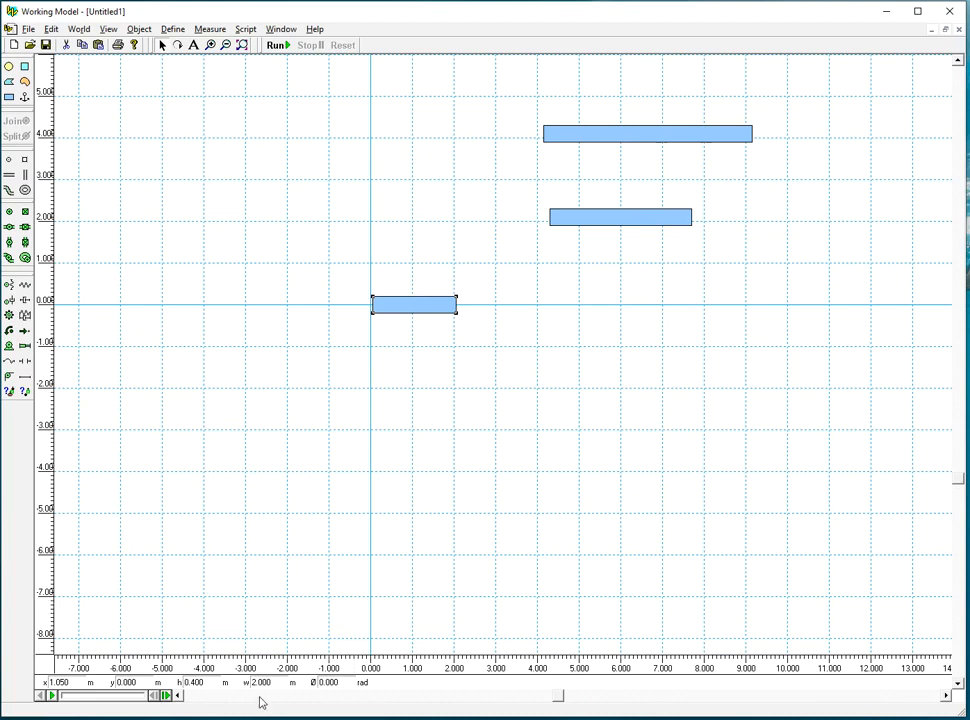
pyautogui.doubleClick(80, 683)
pyautogui.write('1')
pyautogui.click(487, 476)
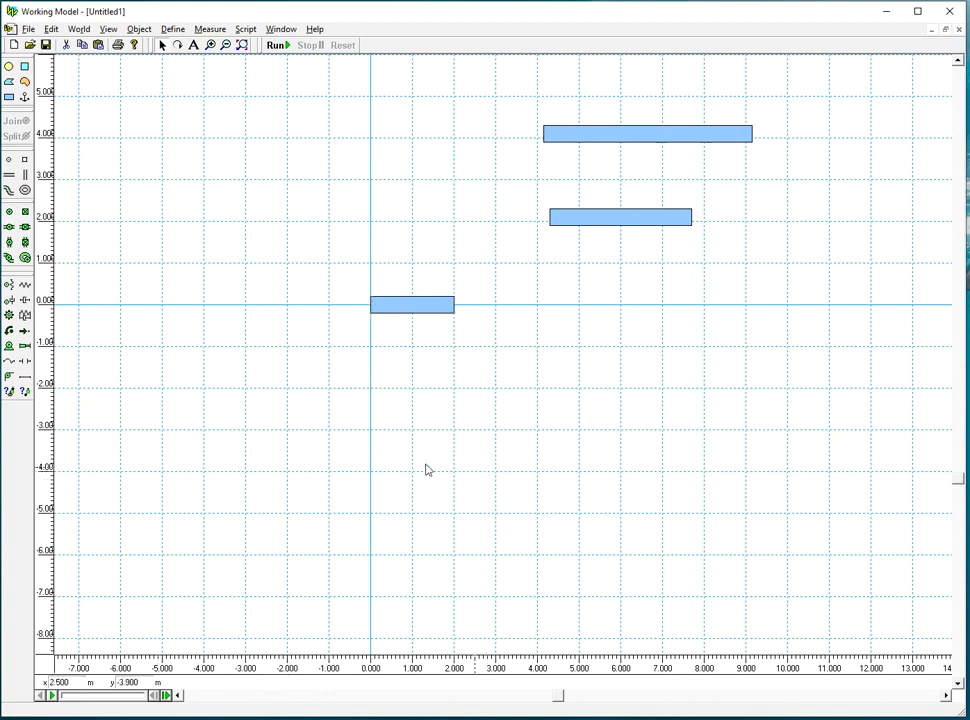
pyautogui.click(413, 308)
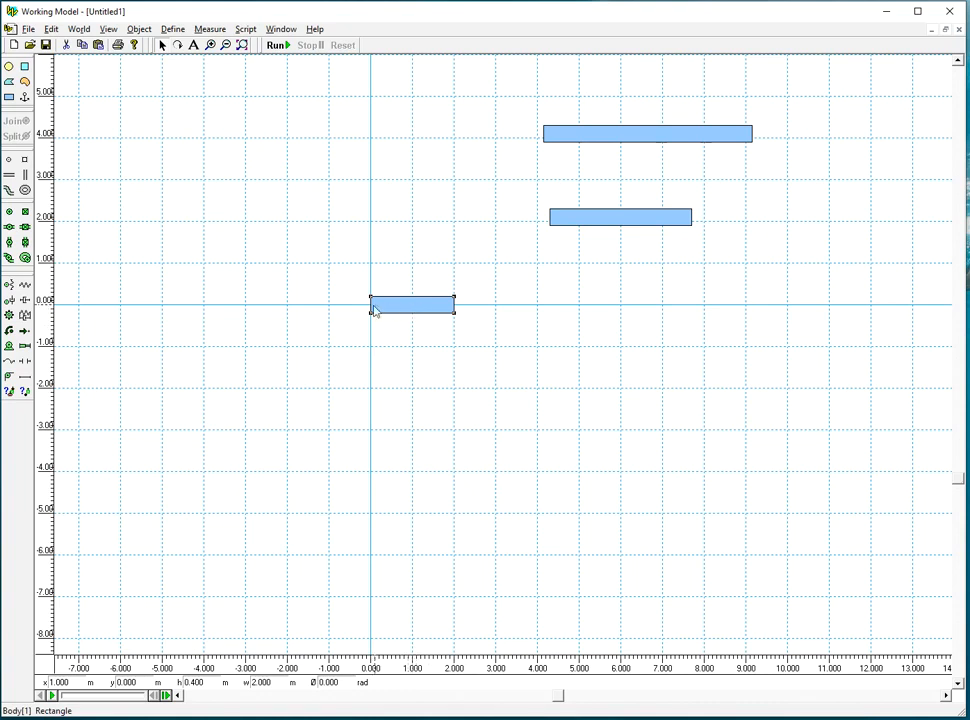
pyautogui.click(407, 377)
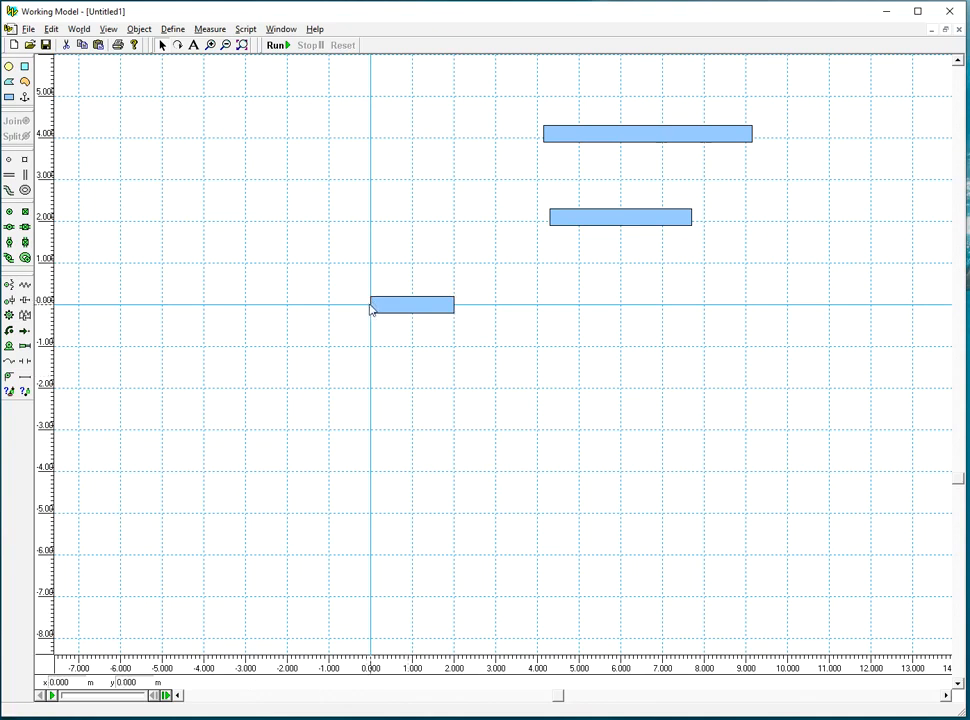
# Attach a motor to the 2 m rectangle's left end at the origin, run the simulation and reset it
pyautogui.click(9, 345)
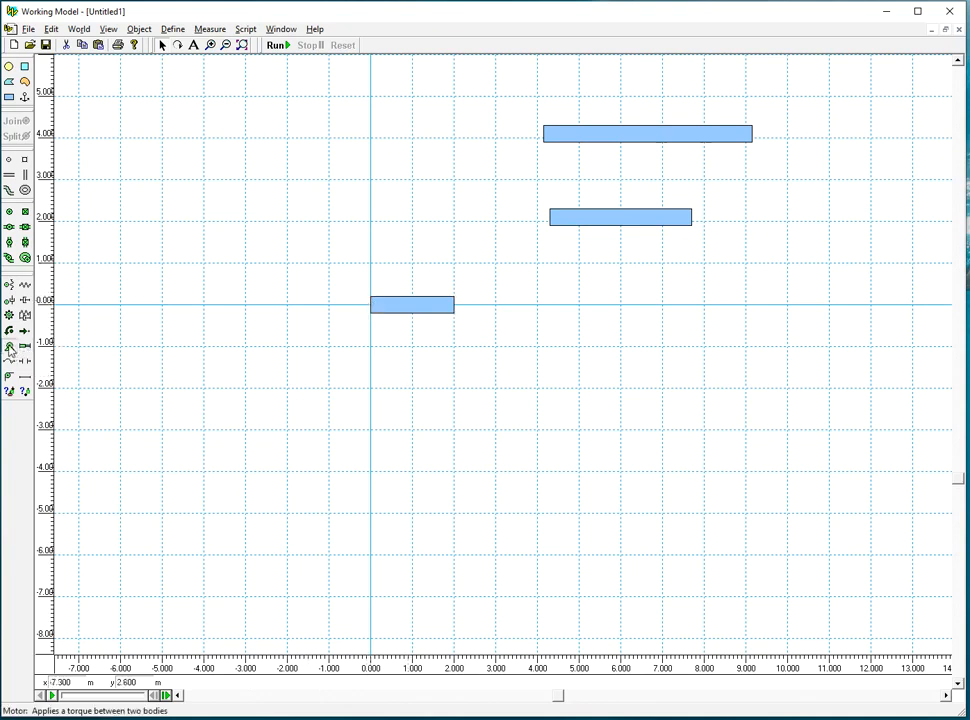
pyautogui.click(370, 306)
pyautogui.click(277, 45)
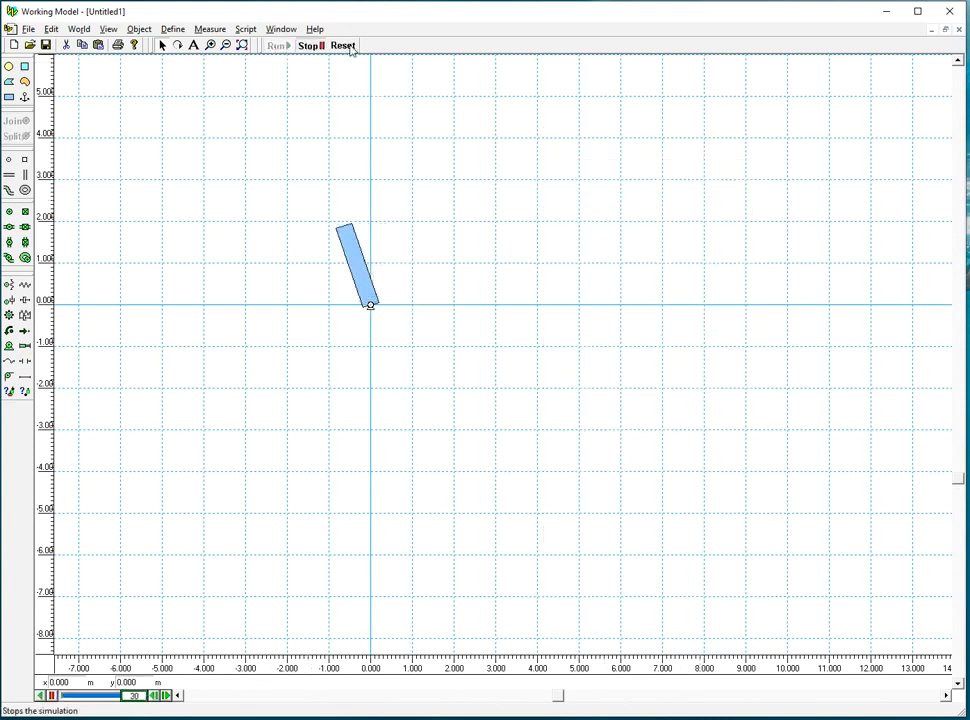
pyautogui.click(343, 45)
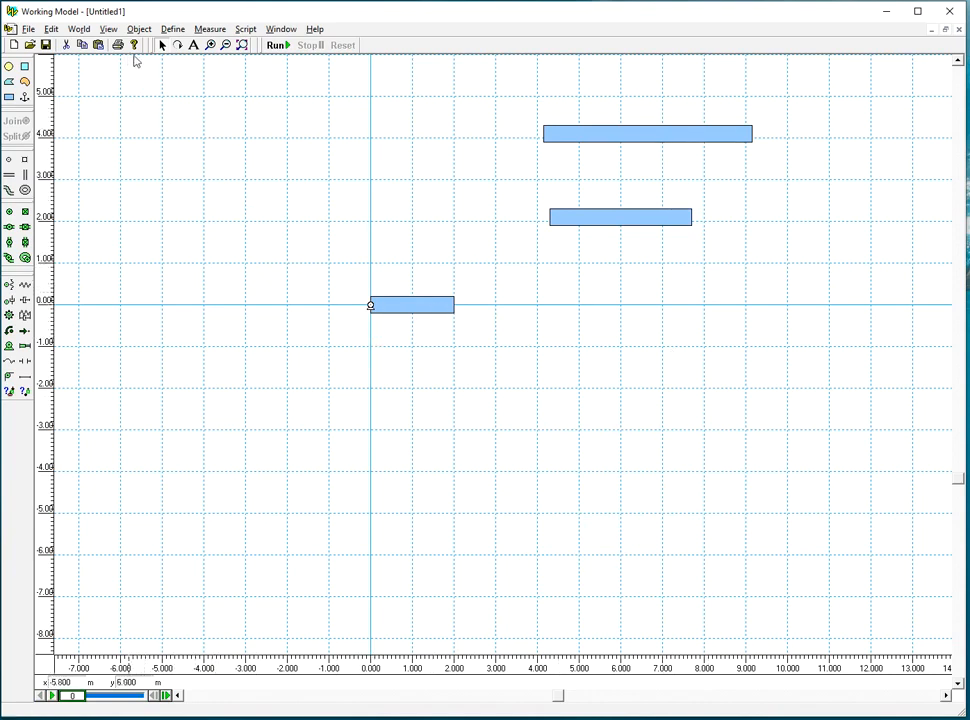
# Set gravity to None and run the simulation with the motor-driven rectangle
pyautogui.click(86, 30)
pyautogui.click(88, 42)
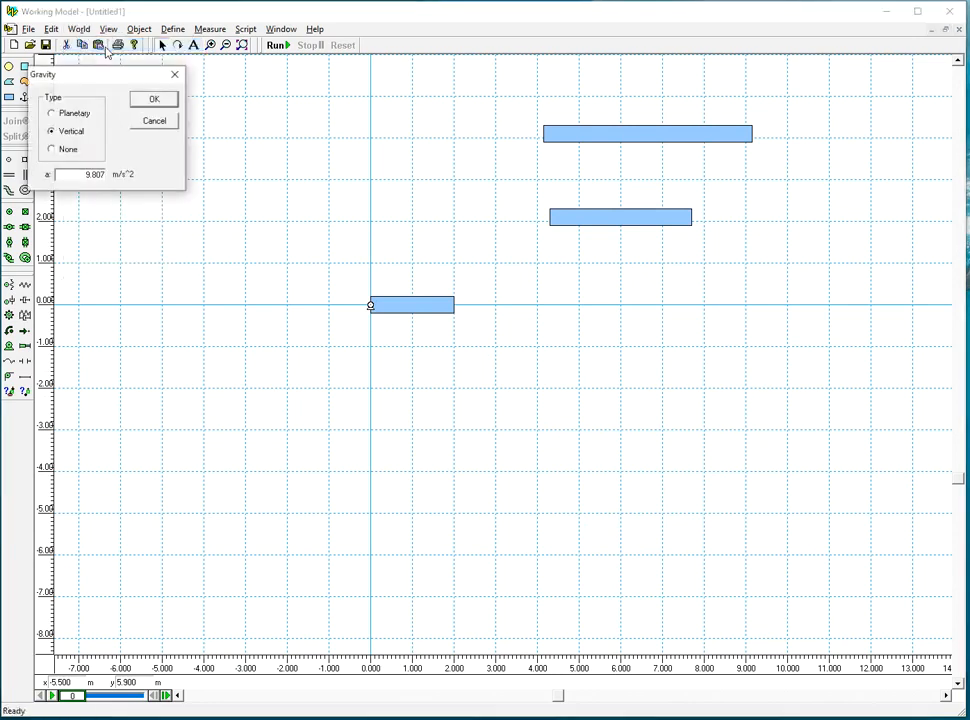
pyautogui.click(61, 150)
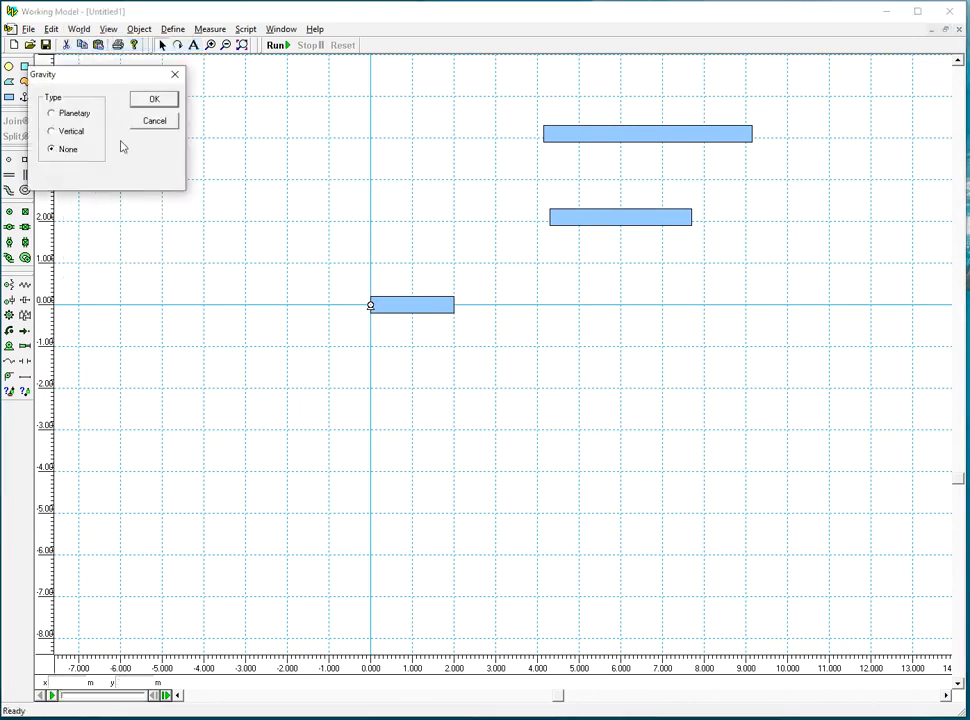
pyautogui.click(154, 100)
pyautogui.click(280, 45)
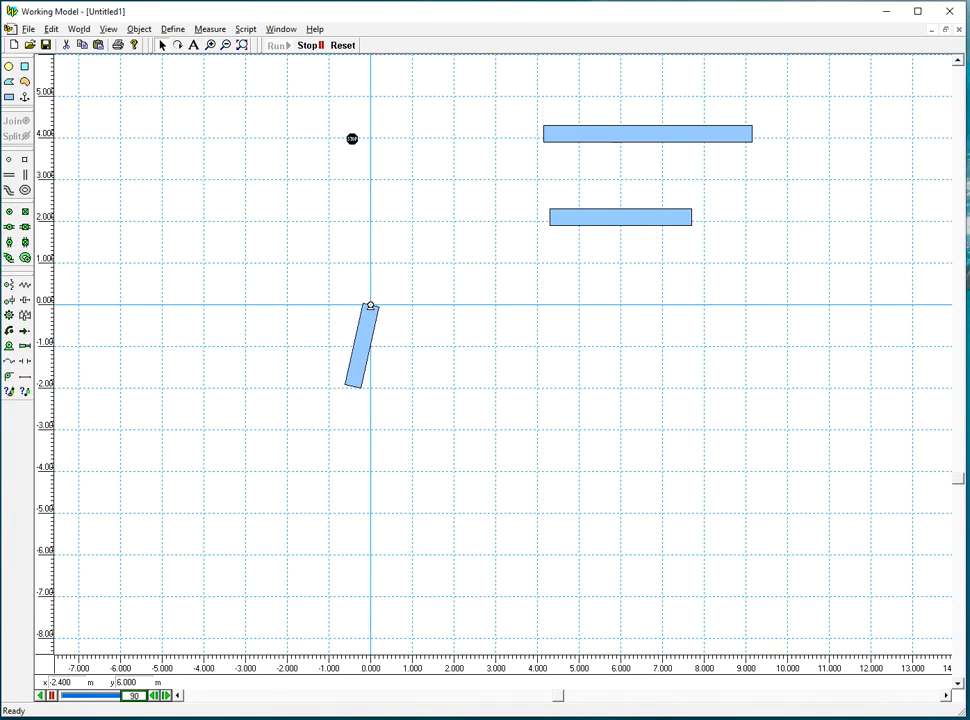
# Reset the simulation and try the motor's Torque, Rotation and Velocity types, leaving it set to Rotation
pyautogui.click(310, 45)
pyautogui.click(352, 45)
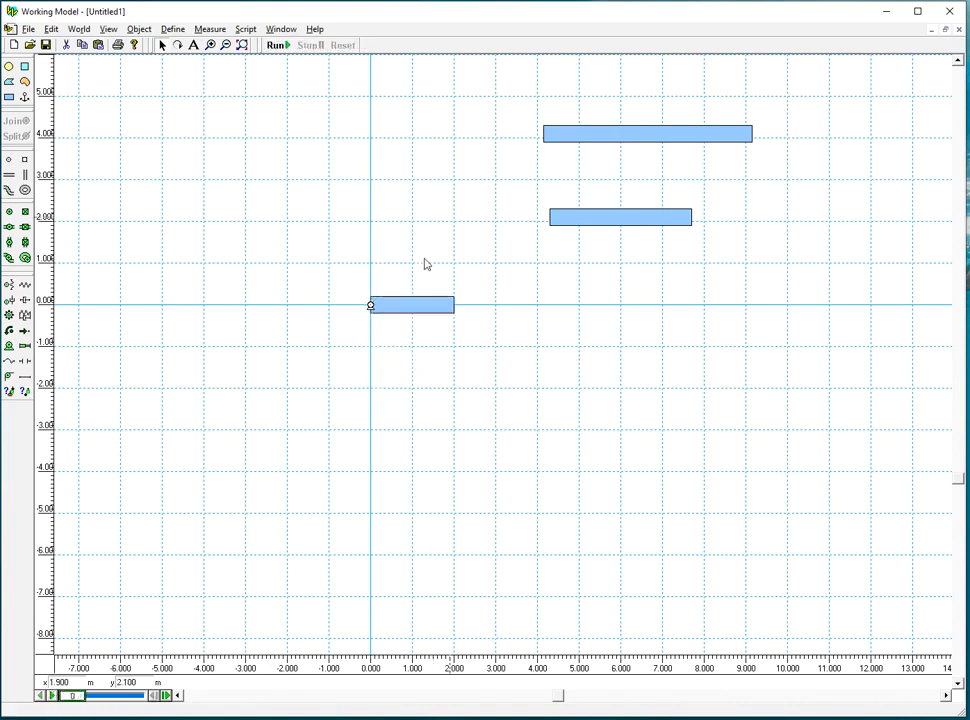
pyautogui.click(370, 306)
pyautogui.click(280, 29)
pyautogui.click(292, 43)
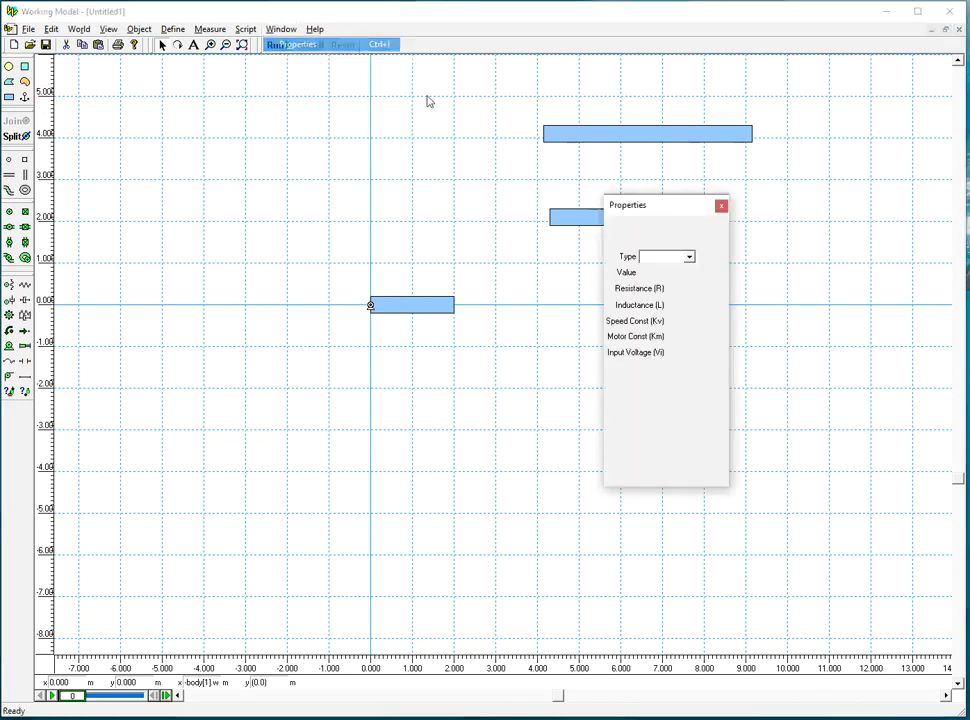
pyautogui.click(690, 258)
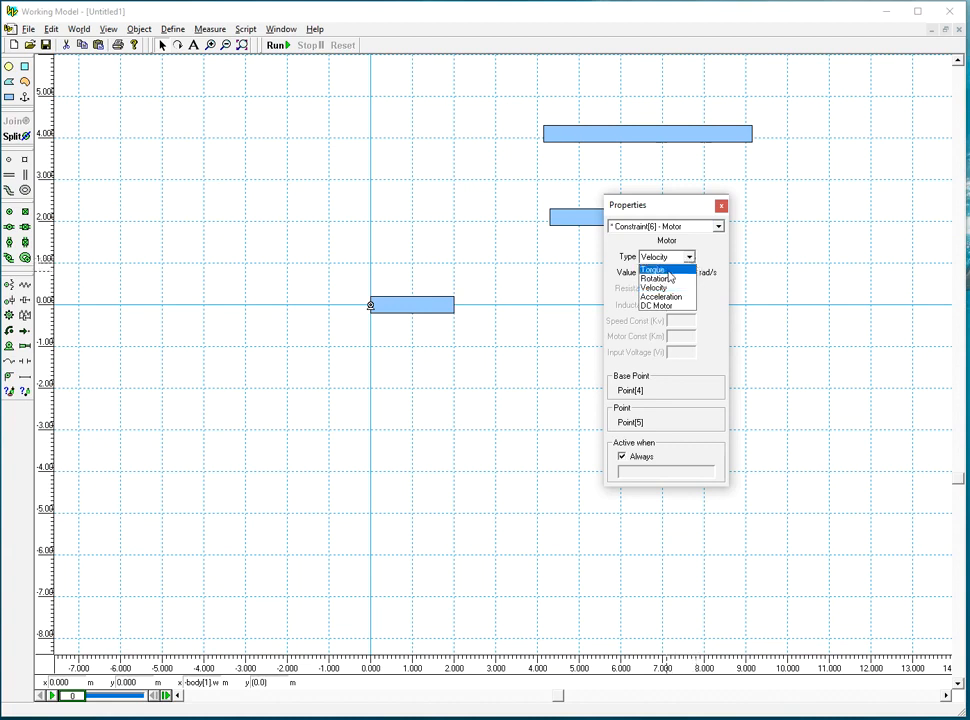
pyautogui.click(668, 271)
pyautogui.click(689, 257)
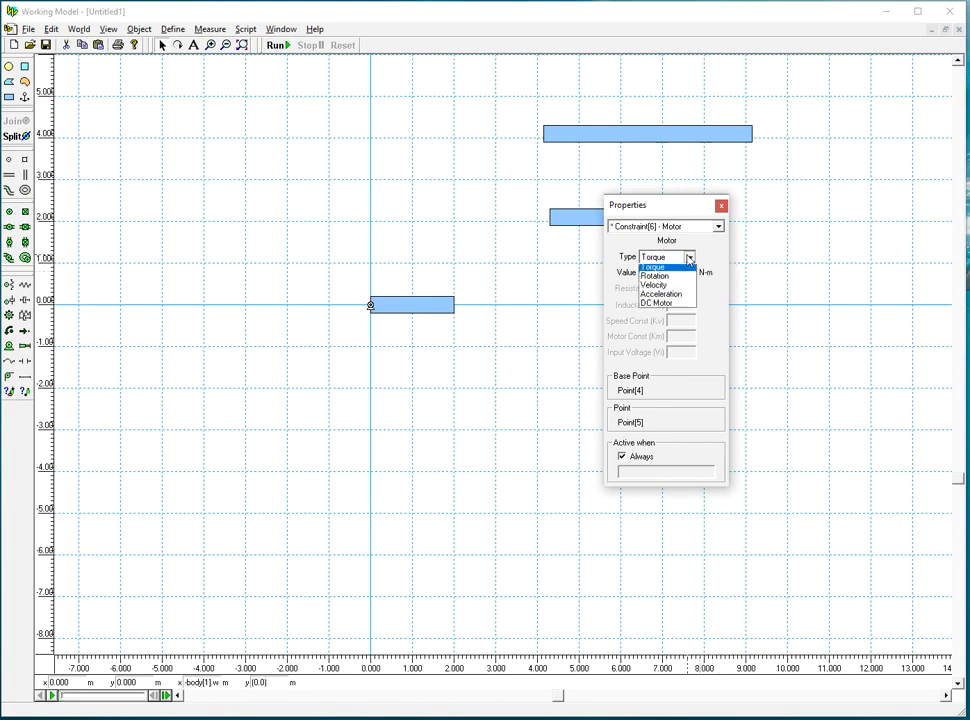
pyautogui.click(677, 280)
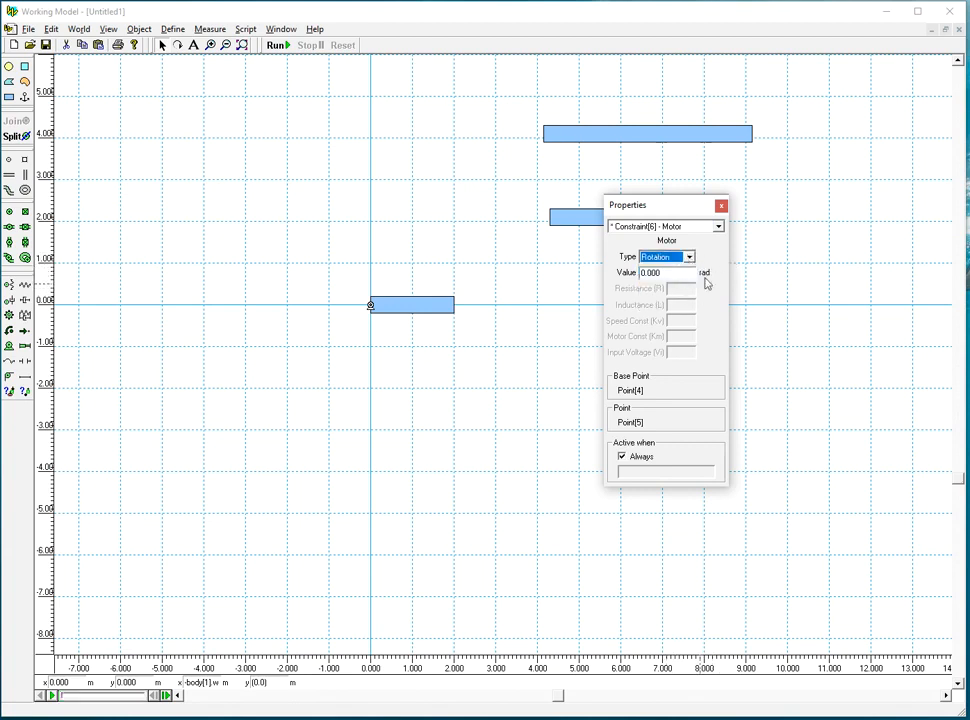
pyautogui.click(689, 258)
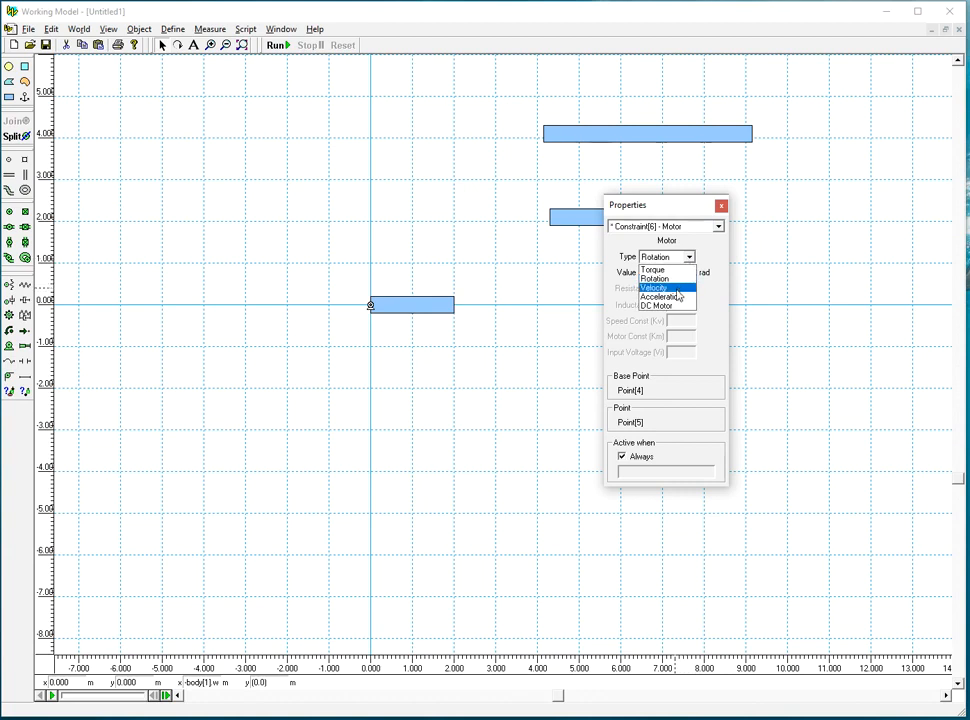
pyautogui.click(676, 289)
pyautogui.click(689, 258)
pyautogui.click(677, 279)
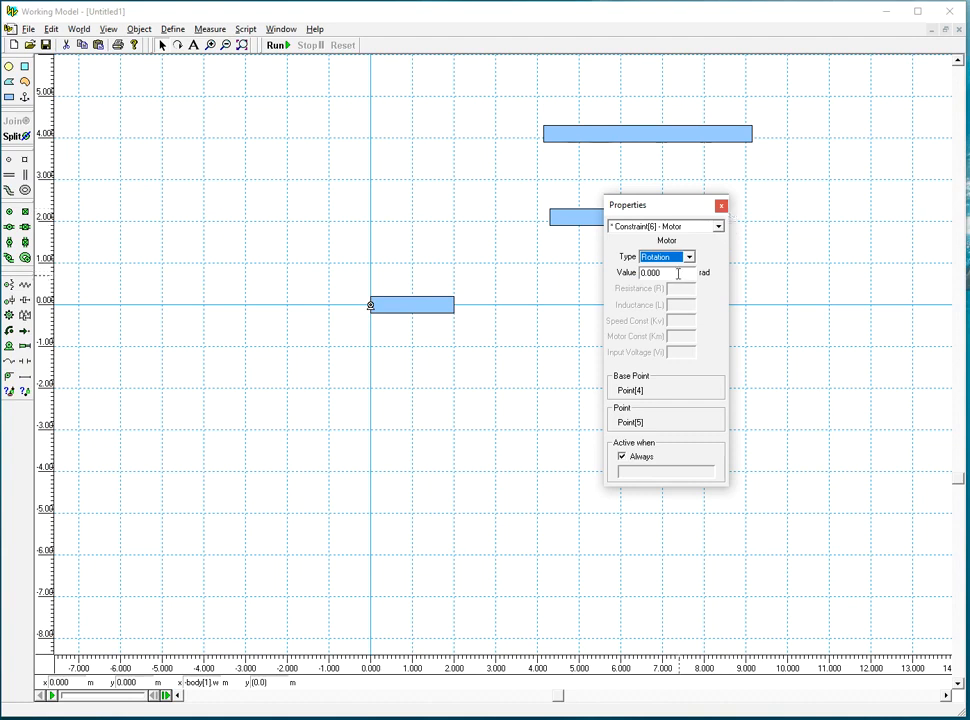
# Close the motor's properties, run the simulation with the Rotation motor and reset it
pyautogui.click(721, 206)
pyautogui.click(277, 45)
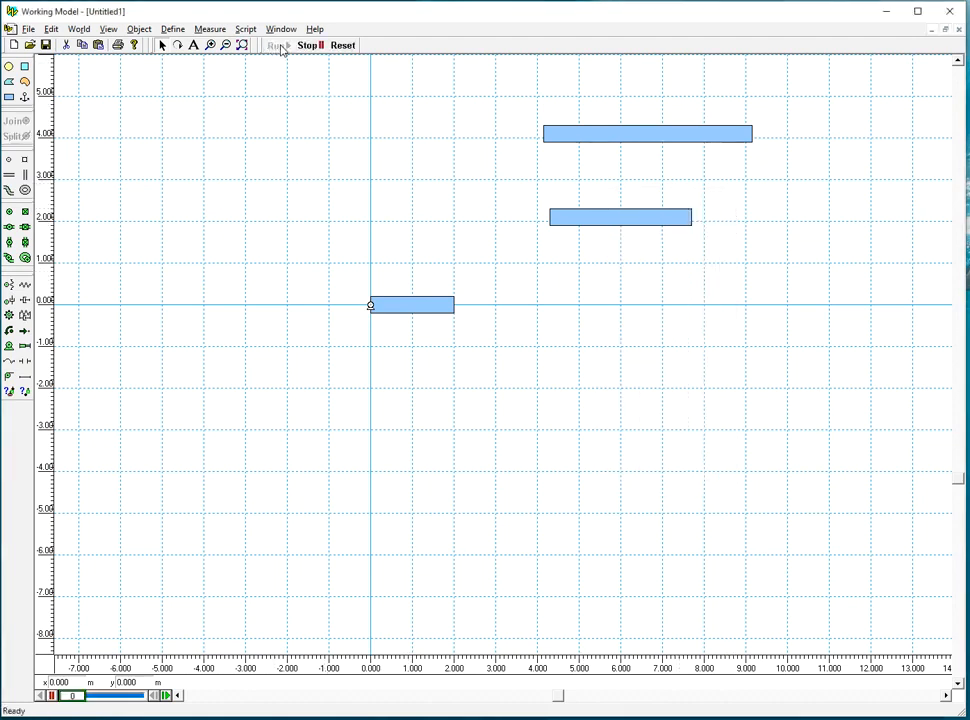
pyautogui.click(350, 46)
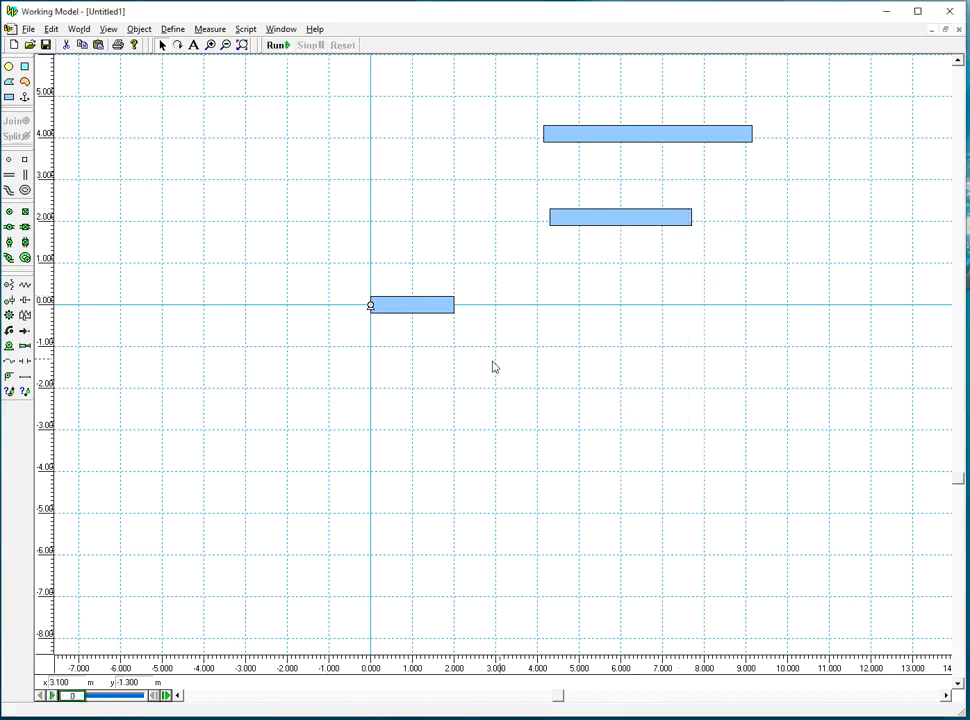
# Set the motor's rotation value to 10*t, then run and reset the simulation
pyautogui.click(281, 29)
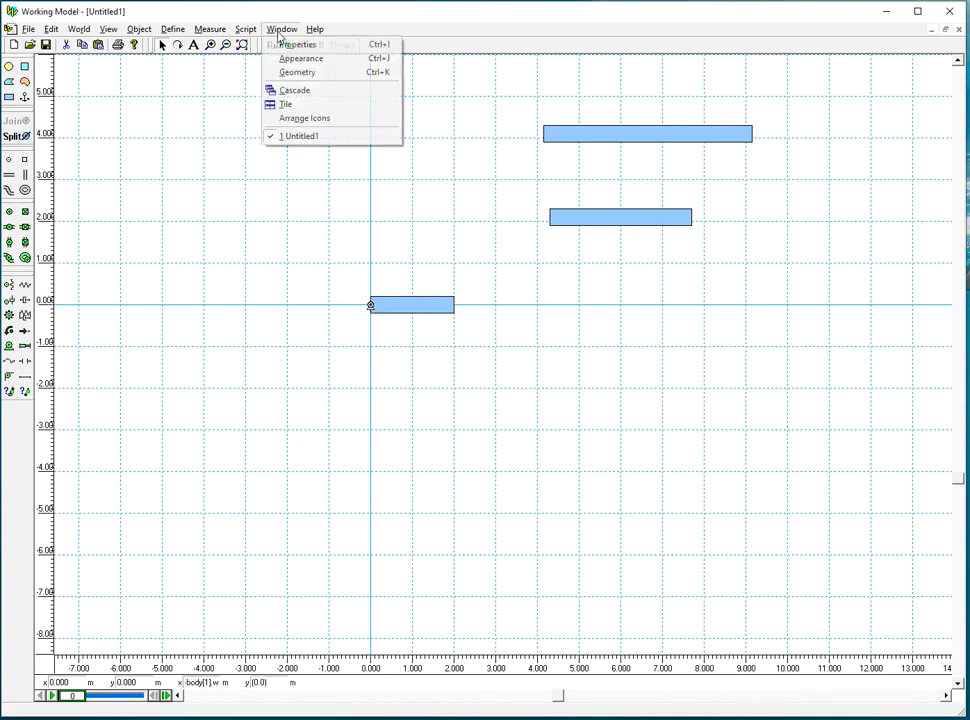
pyautogui.click(300, 58)
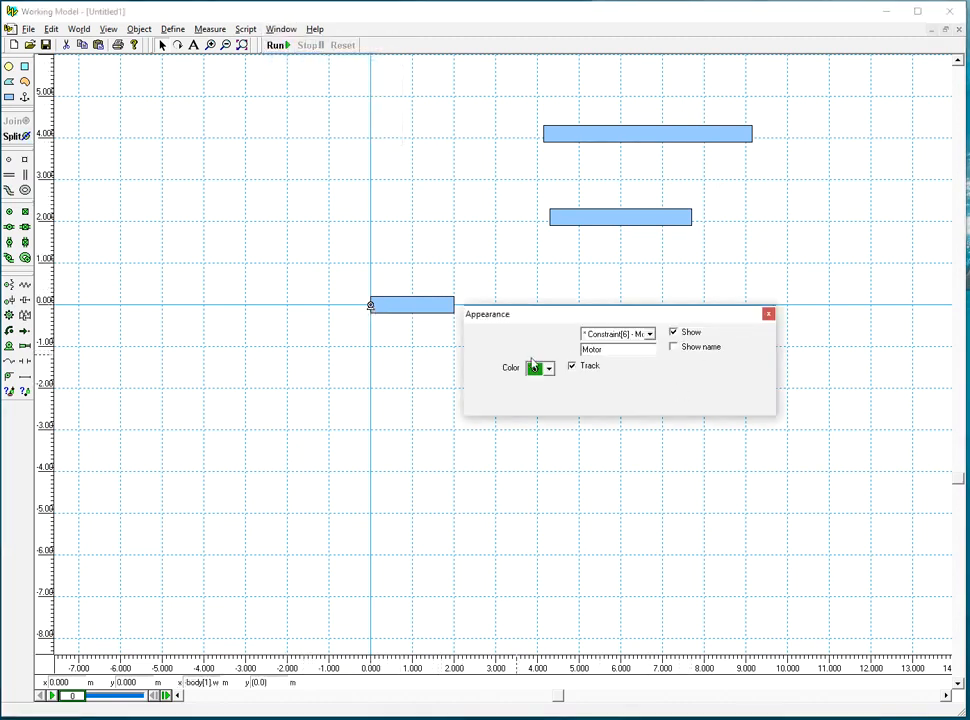
pyautogui.click(281, 29)
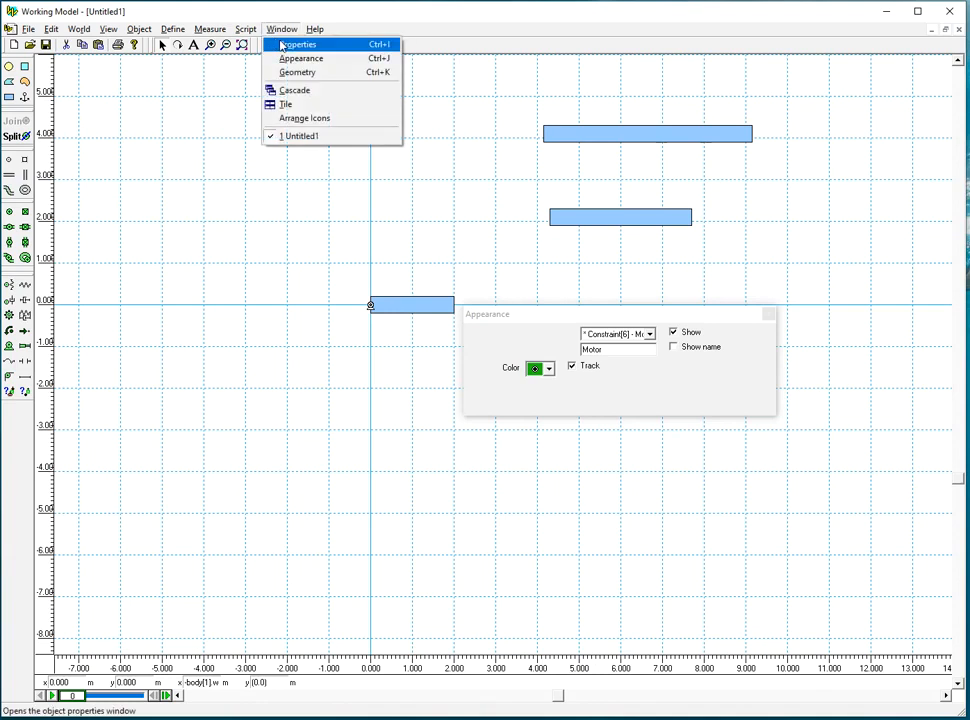
pyautogui.click(292, 45)
pyautogui.click(684, 274)
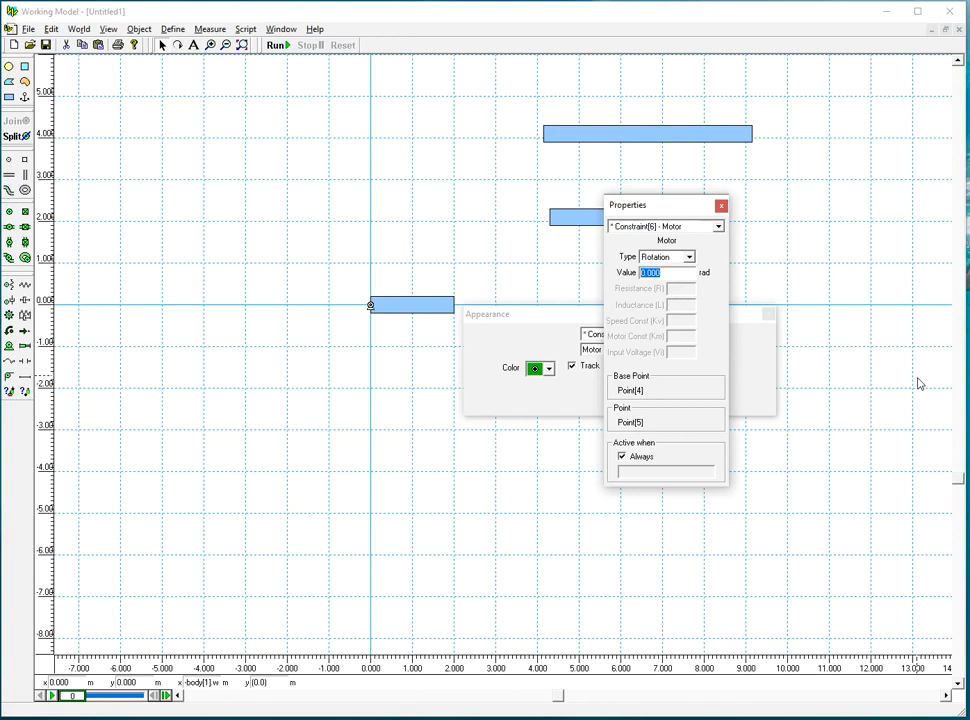
pyautogui.write('10*t')
pyautogui.click(721, 205)
pyautogui.click(768, 314)
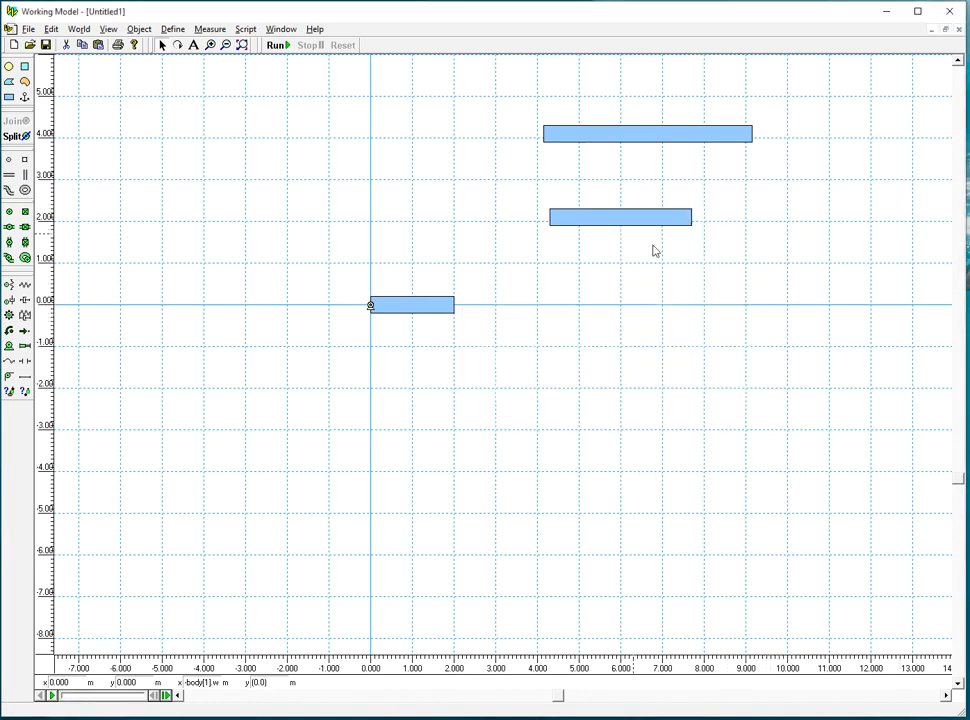
pyautogui.click(277, 45)
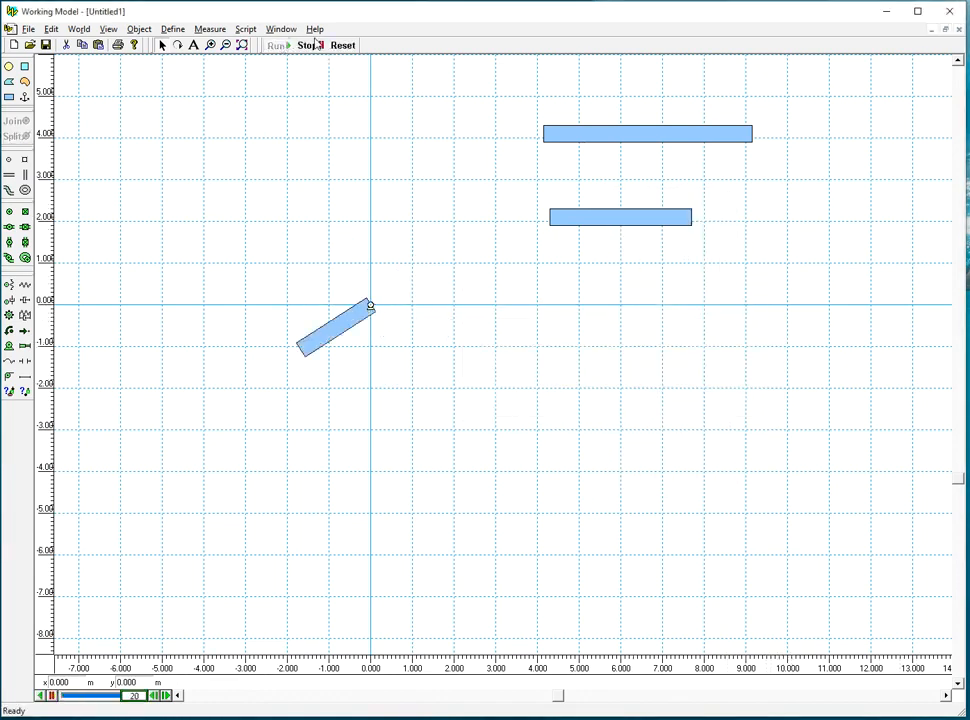
pyautogui.click(342, 45)
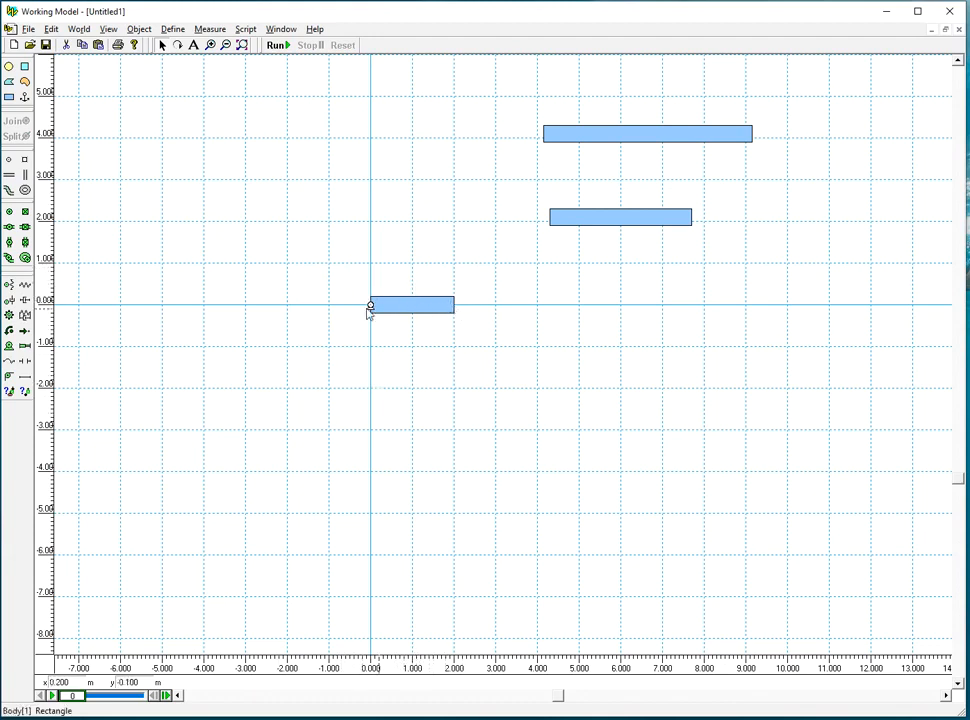
# Set the simulation accuracy's animation step to 0.0050 s, then run and reset the simulation
pyautogui.click(78, 29)
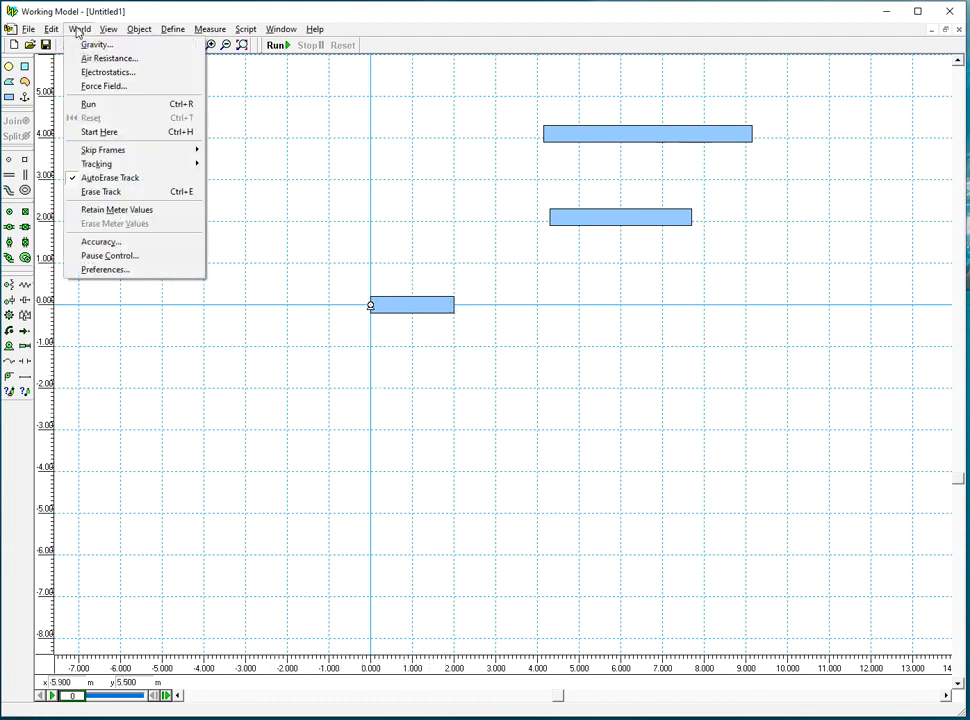
pyautogui.click(102, 244)
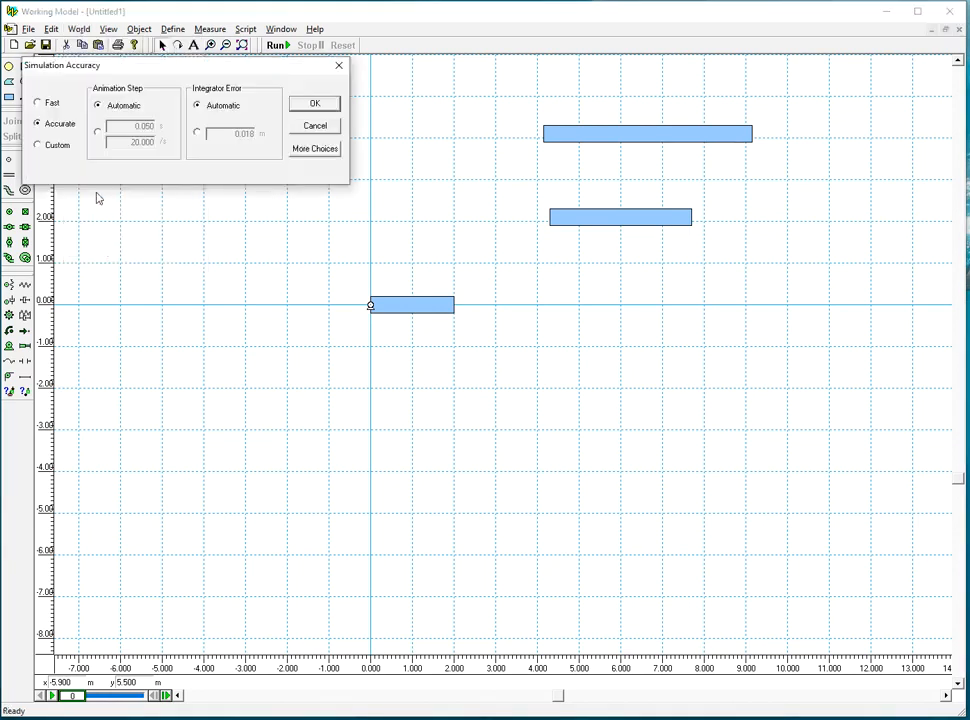
pyautogui.click(98, 132)
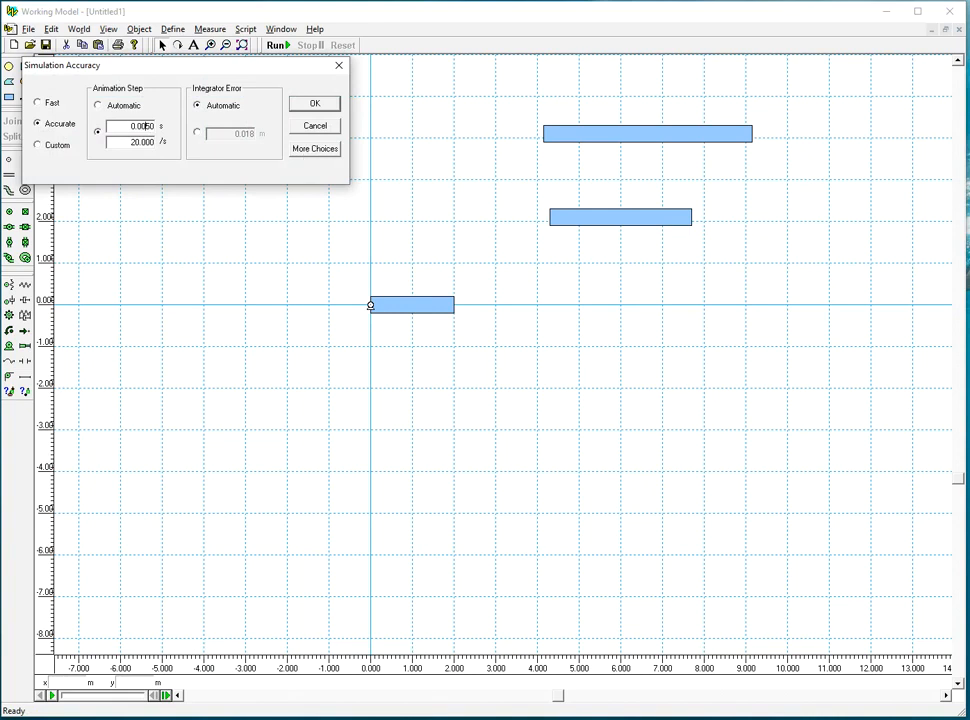
pyautogui.click(315, 104)
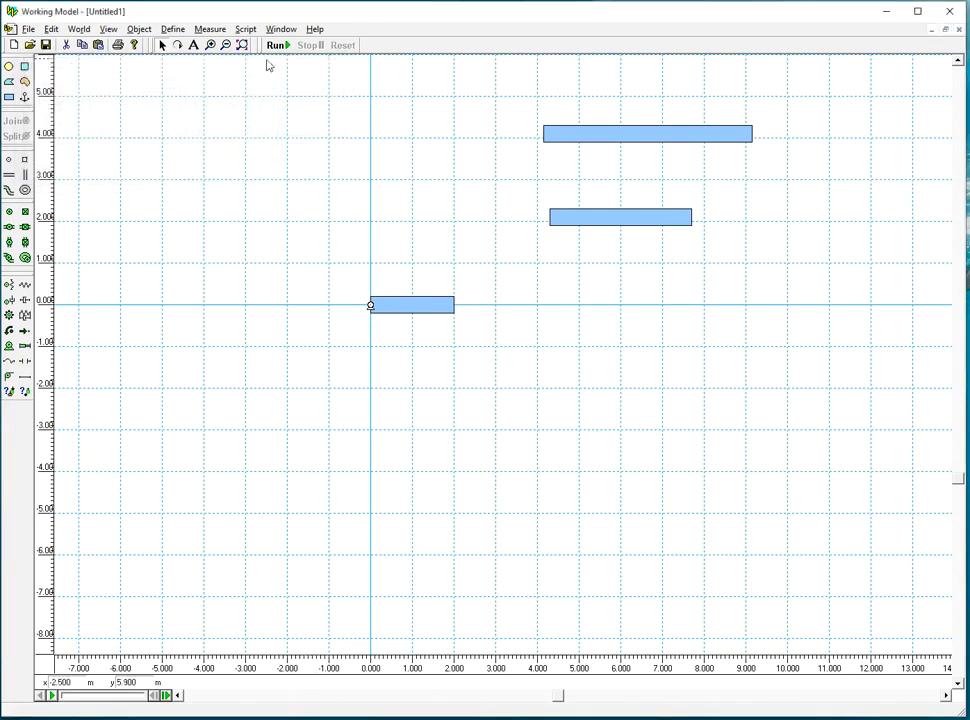
pyautogui.click(276, 46)
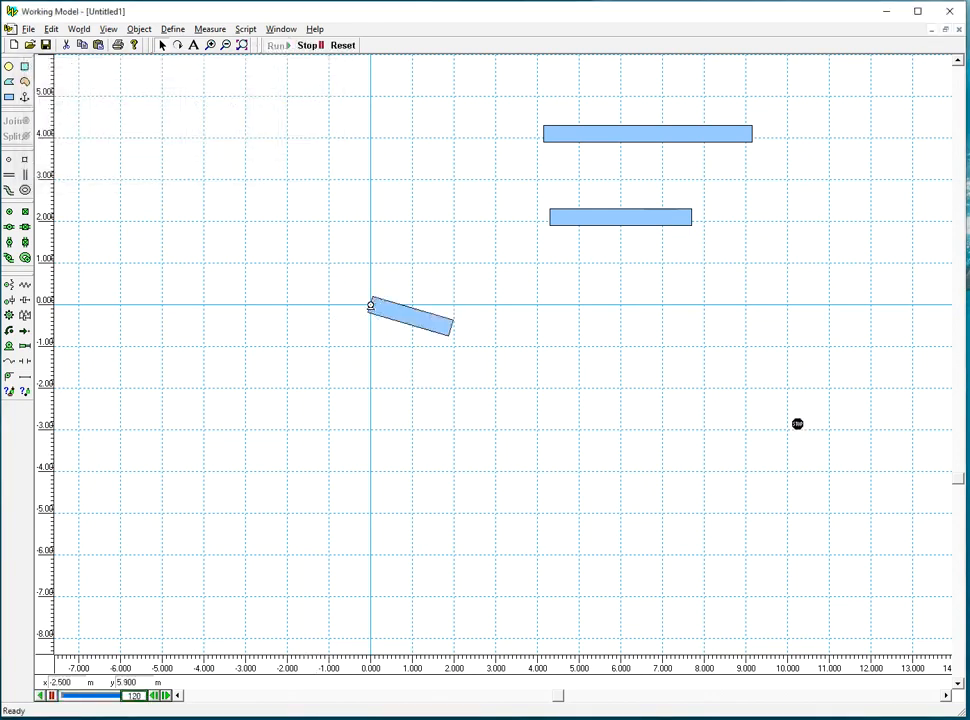
pyautogui.click(342, 45)
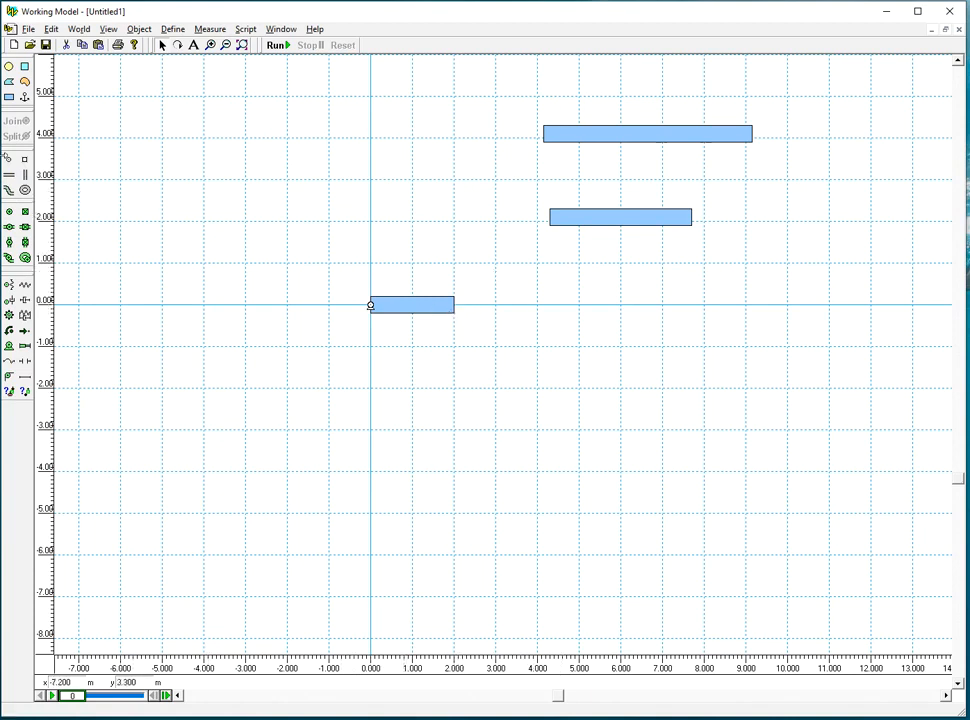
# Place a point element on the 2 m rectangle's free end and another on the 5 m rectangle's left end
pyautogui.click(9, 159)
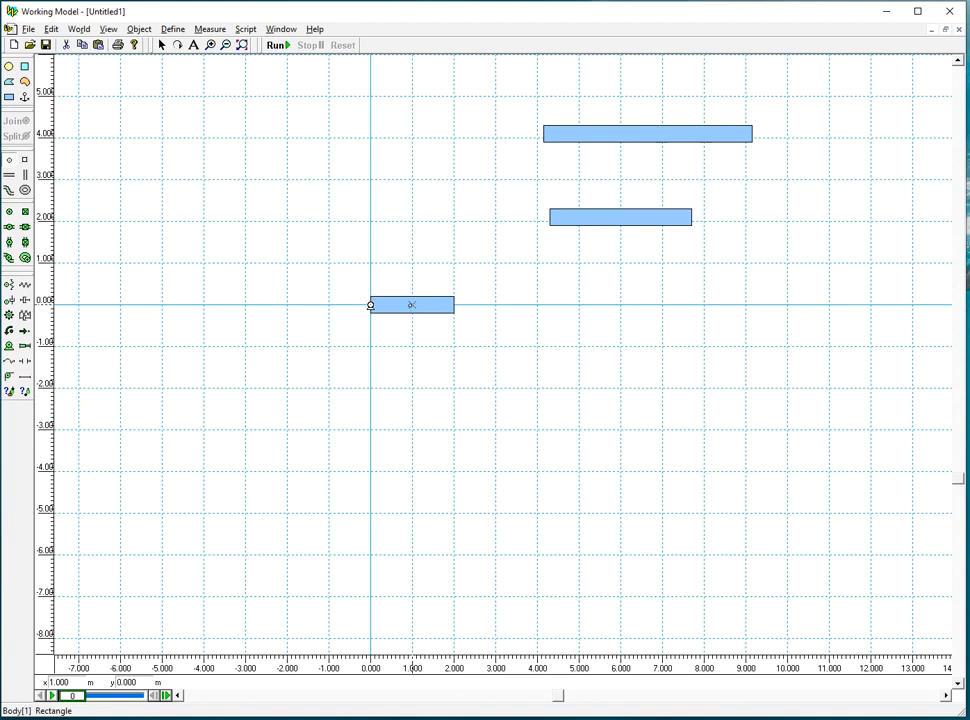
pyautogui.click(454, 300)
pyautogui.click(9, 161)
pyautogui.click(543, 133)
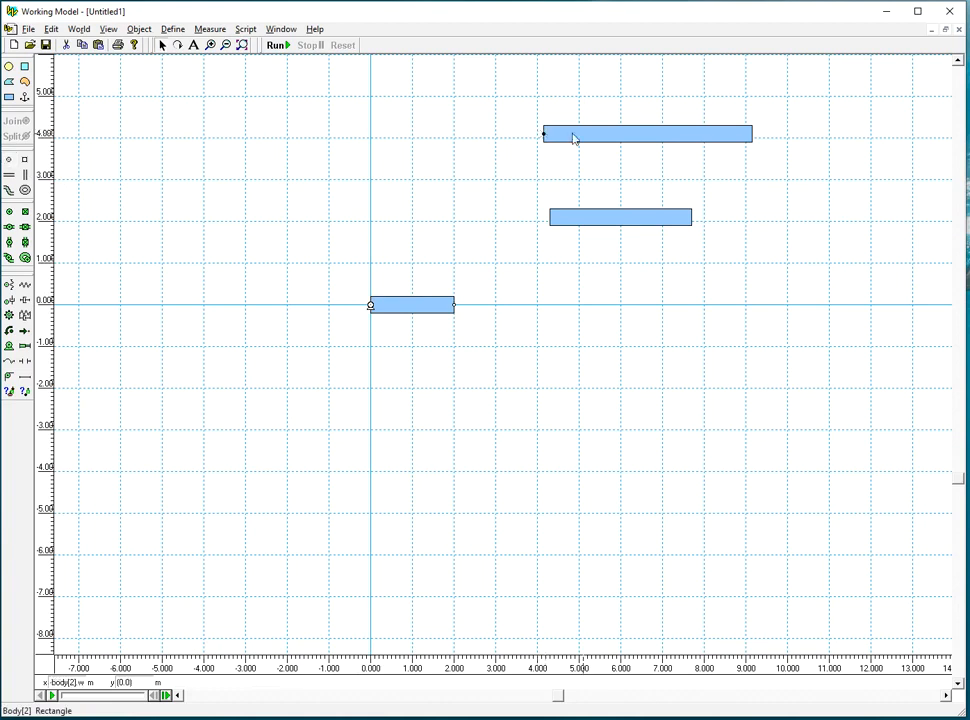
# Join the end points of the 2 m and 5 m rectangles into a pin joint
pyautogui.click(425, 306)
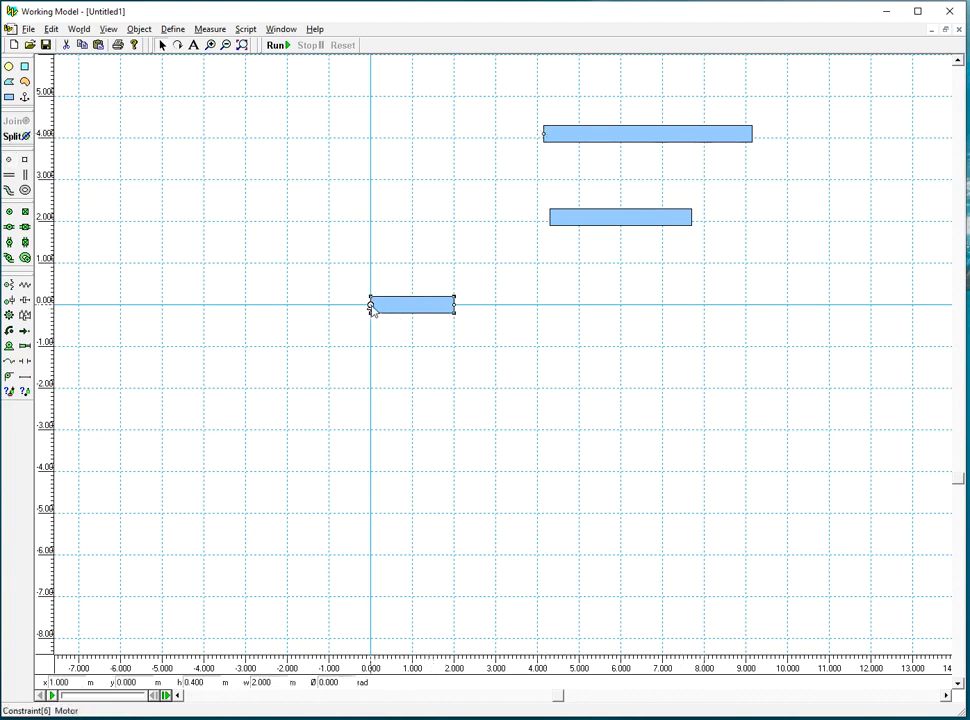
pyautogui.click(454, 304)
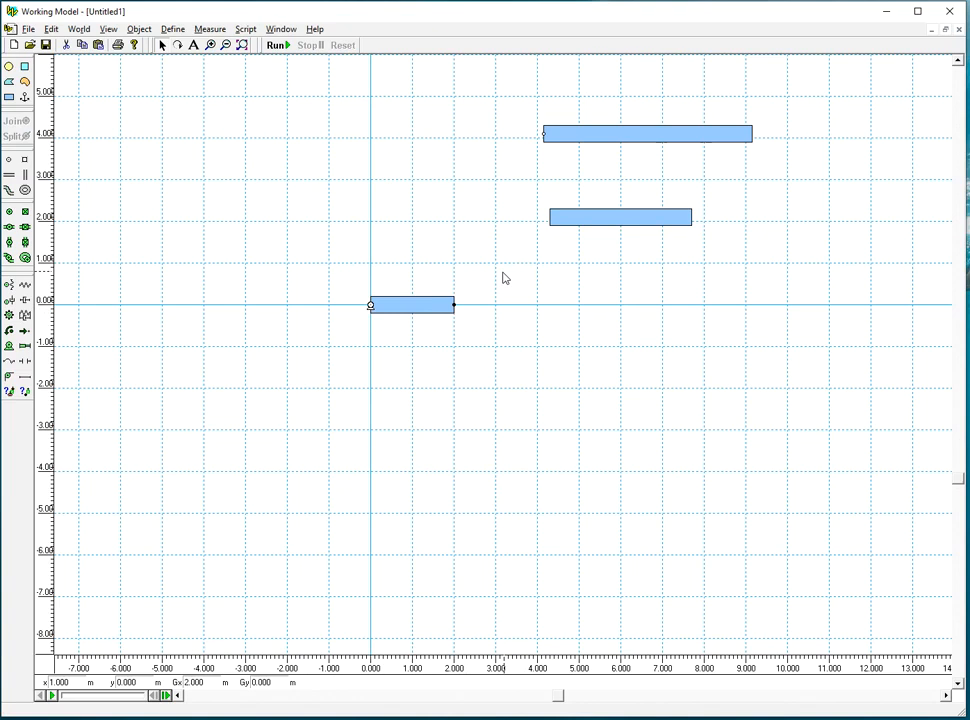
pyautogui.keyDown('shift'); pyautogui.click(544, 134); pyautogui.keyUp('shift')
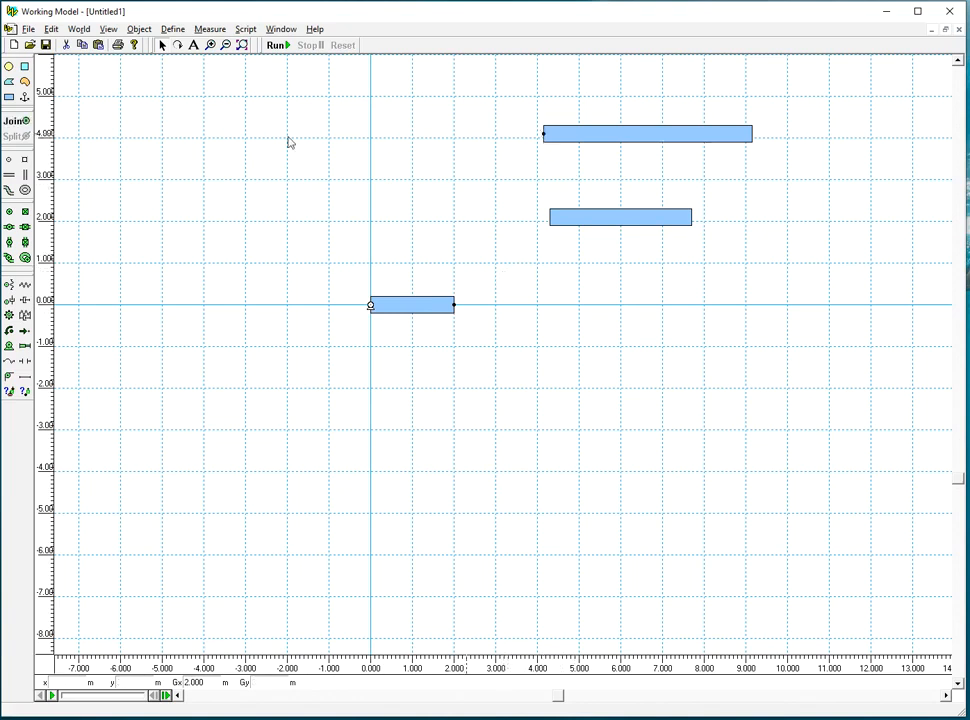
pyautogui.click(15, 120)
# Swing the 5 m rectangle nearly upright about its joint and move the 3.4 m rectangle to about x 7.1 m, y 3.9 m
pyautogui.moveTo(540, 152); pyautogui.dragTo(476, 104)
pyautogui.moveTo(573, 215); pyautogui.dragTo(619, 141)
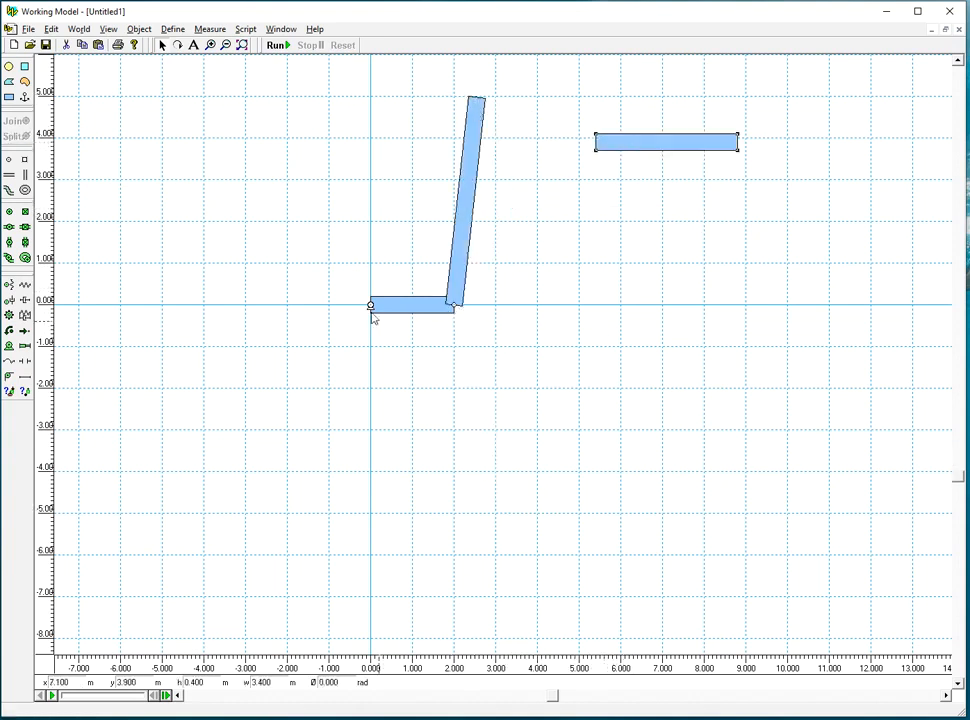
# Place a point element on the background at x 4 m, y 0 m and another on the 3.4 m rectangle's left end
pyautogui.click(9, 159)
pyautogui.click(537, 305)
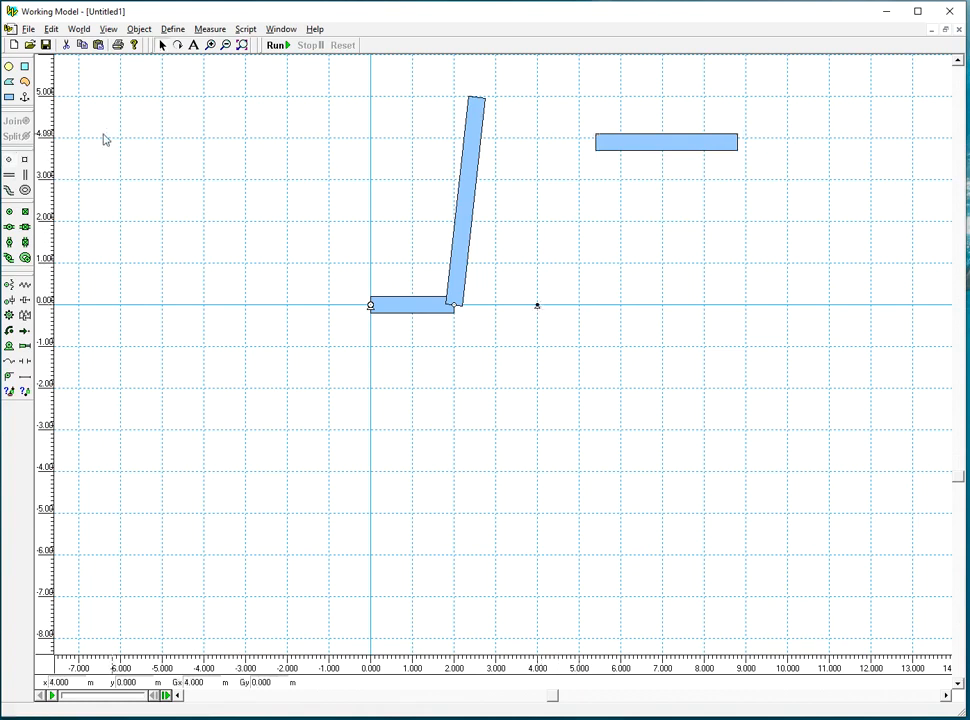
pyautogui.click(9, 160)
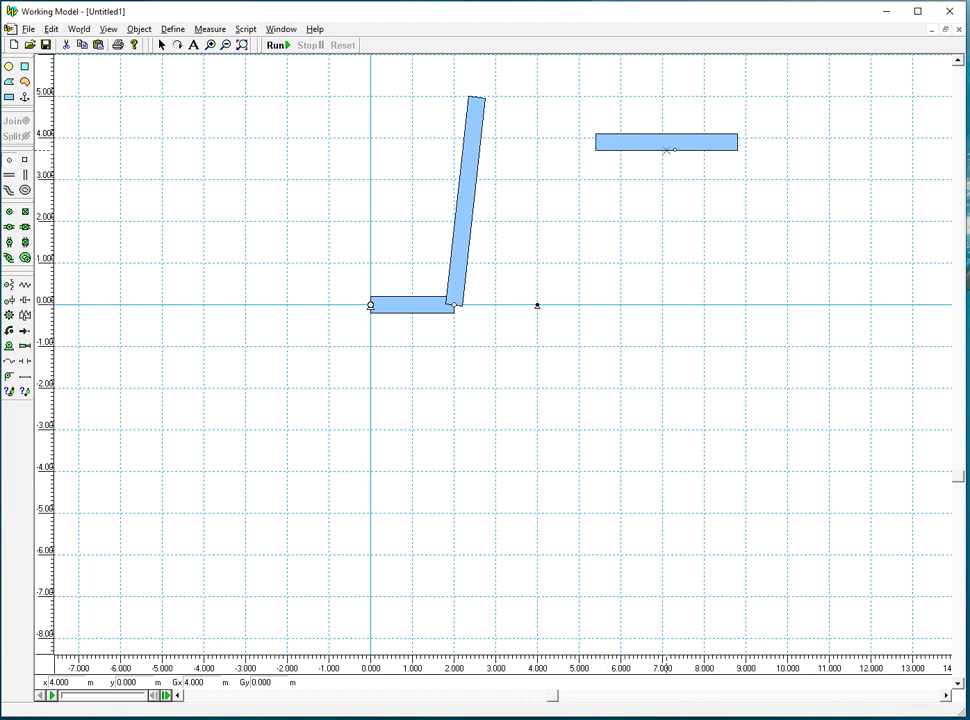
pyautogui.click(596, 141)
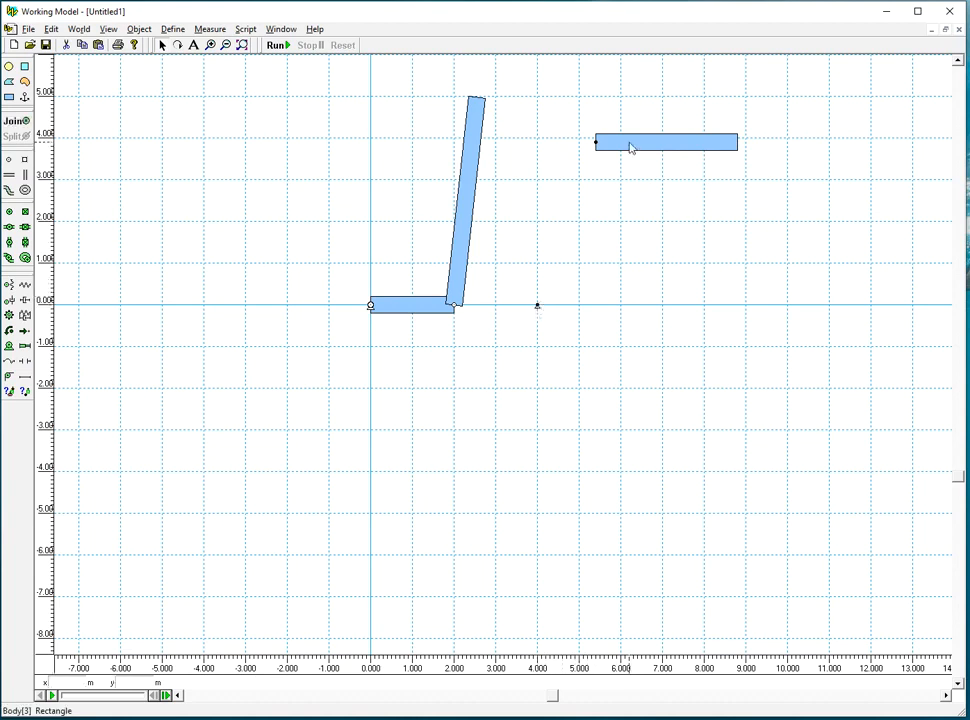
# Join the background point at x 4 m, y 0 m with the point on the 3.4 m rectangle's left end into a pin joint
pyautogui.click(630, 147)
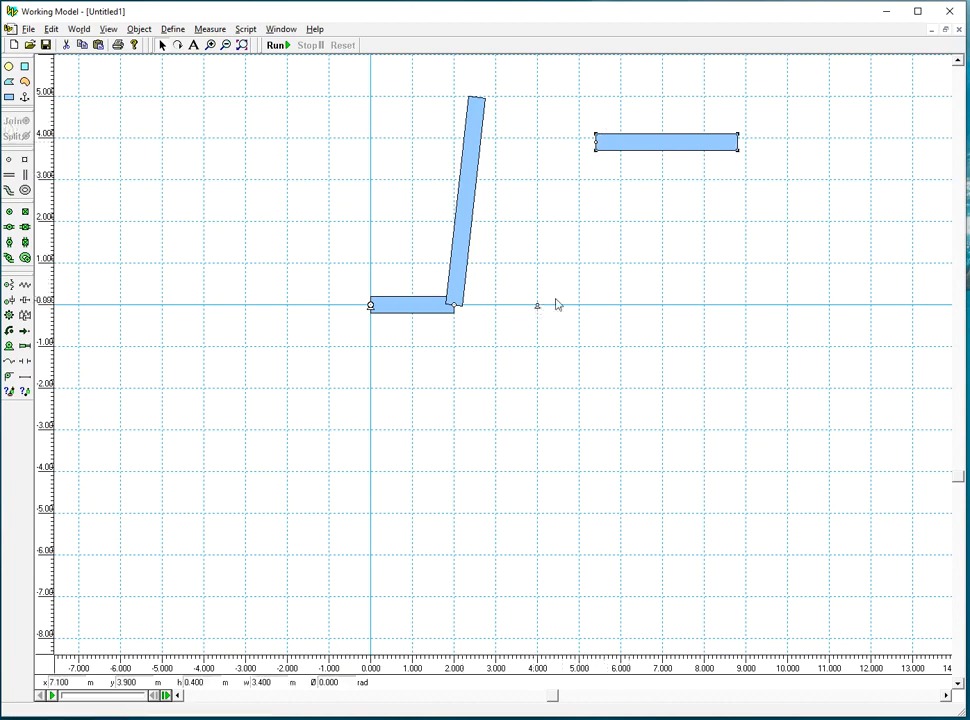
pyautogui.click(608, 288)
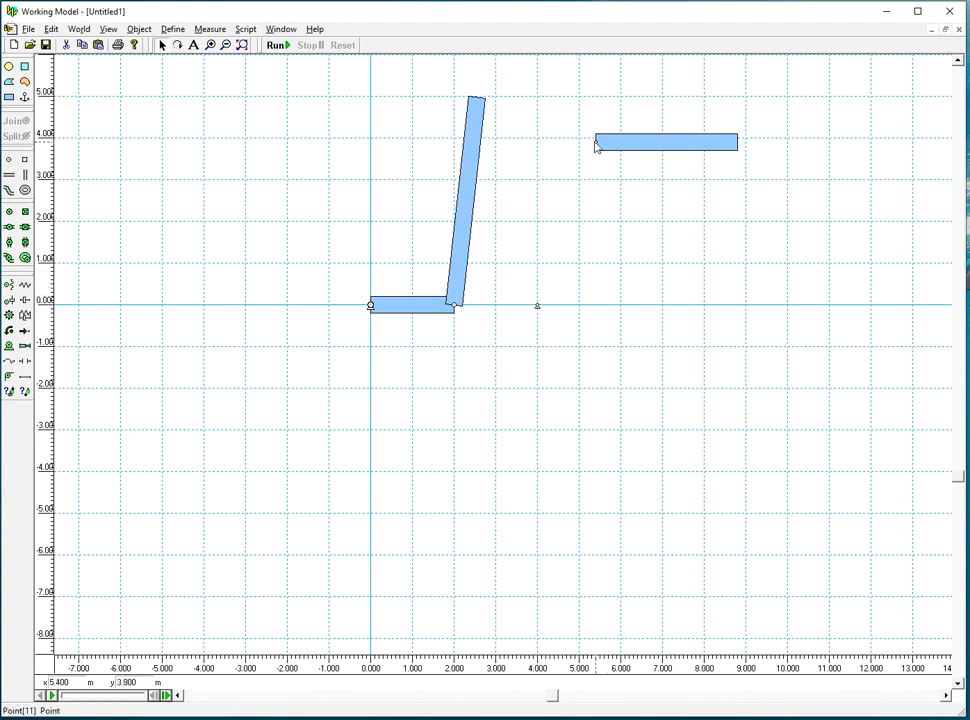
pyautogui.click(538, 307)
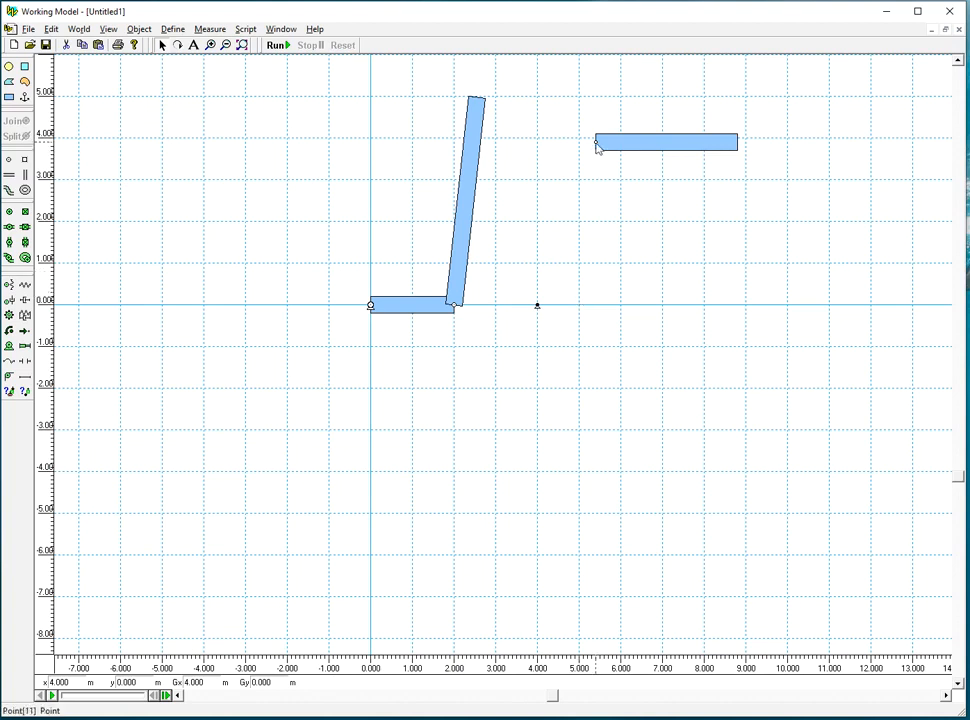
pyautogui.keyDown('shift'); pyautogui.click(596, 143); pyautogui.keyUp('shift')
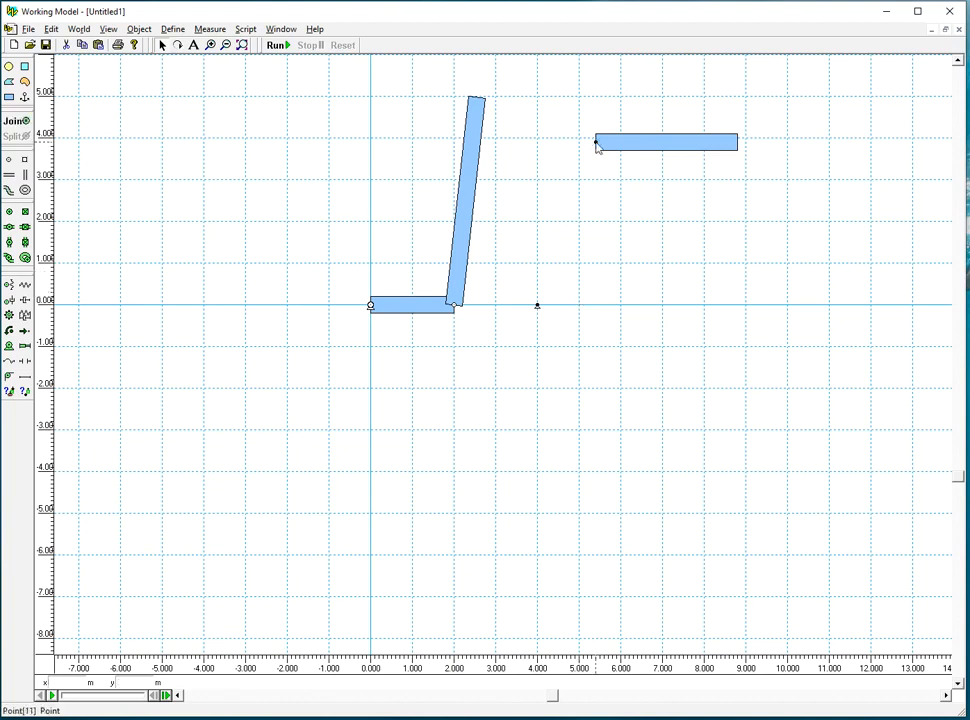
pyautogui.click(17, 125)
# Swing the 5 m rectangle to about 0.99 rad and the 3.4 m rectangle to about 1.28 rad about their joints
pyautogui.moveTo(550, 201); pyautogui.dragTo(600, 228)
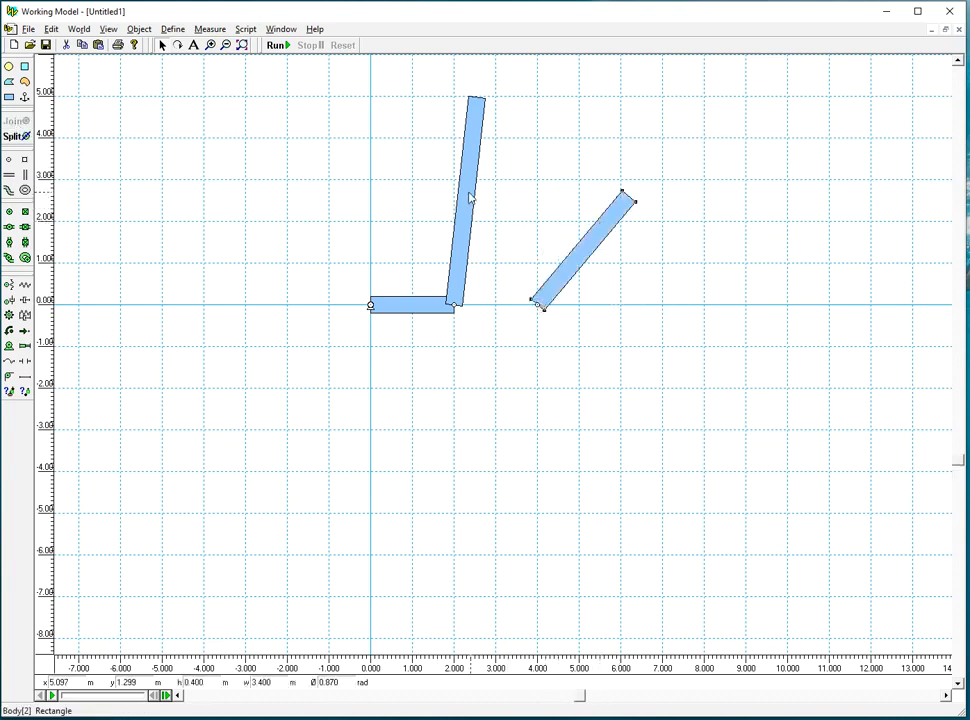
pyautogui.moveTo(474, 180); pyautogui.dragTo(525, 207)
pyautogui.moveTo(621, 221); pyautogui.dragTo(573, 200)
pyautogui.moveTo(550, 127); pyautogui.dragTo(563, 136)
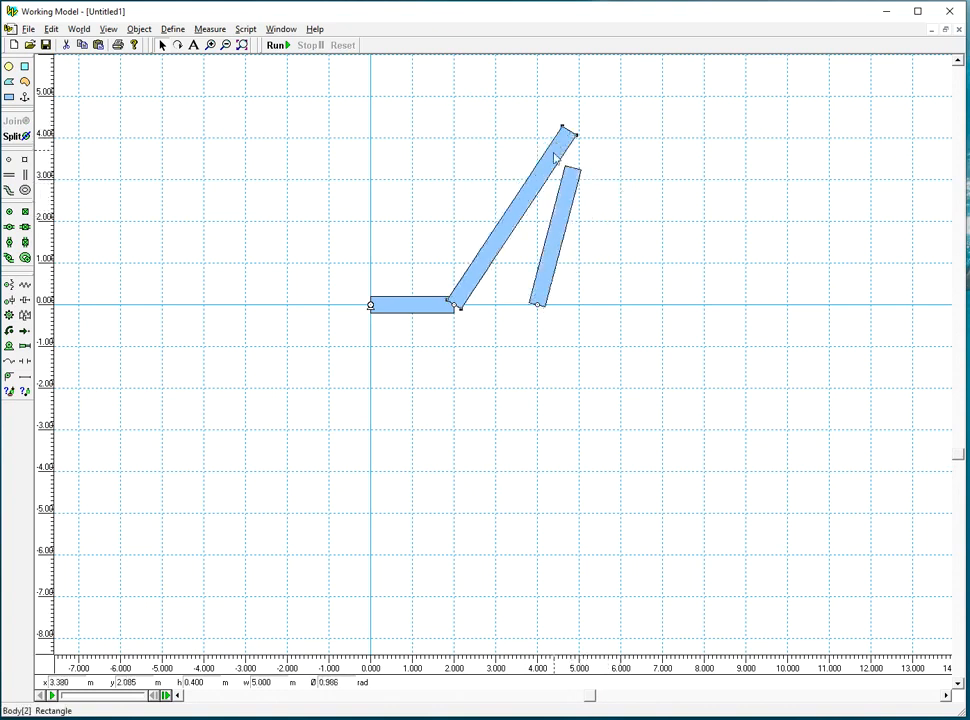
pyautogui.moveTo(570, 190); pyautogui.dragTo(593, 181)
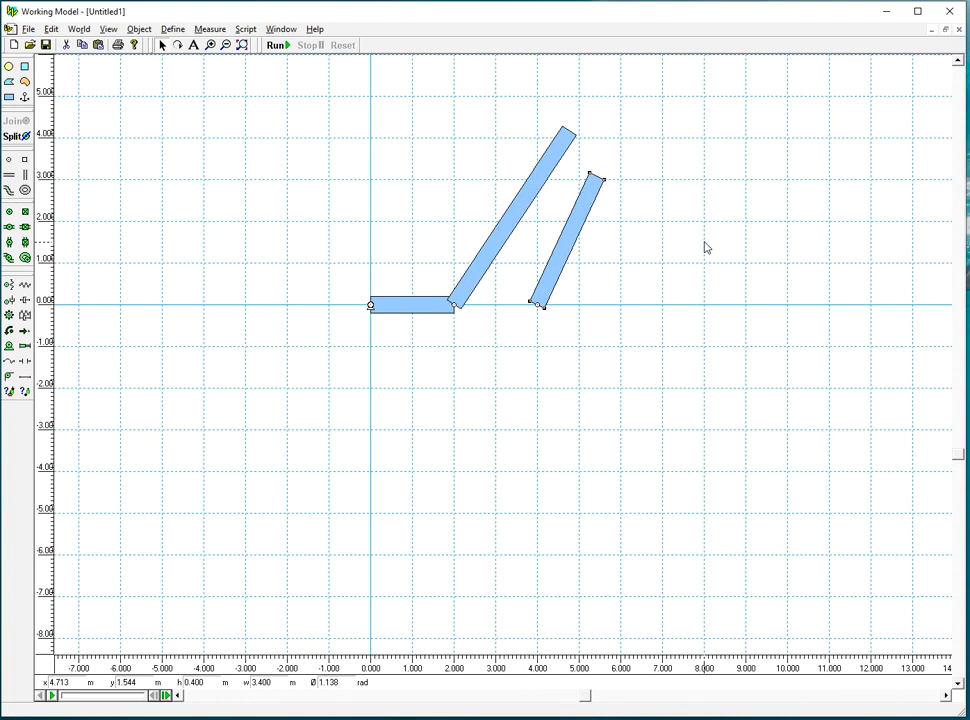
pyautogui.moveTo(589, 201); pyautogui.dragTo(578, 172)
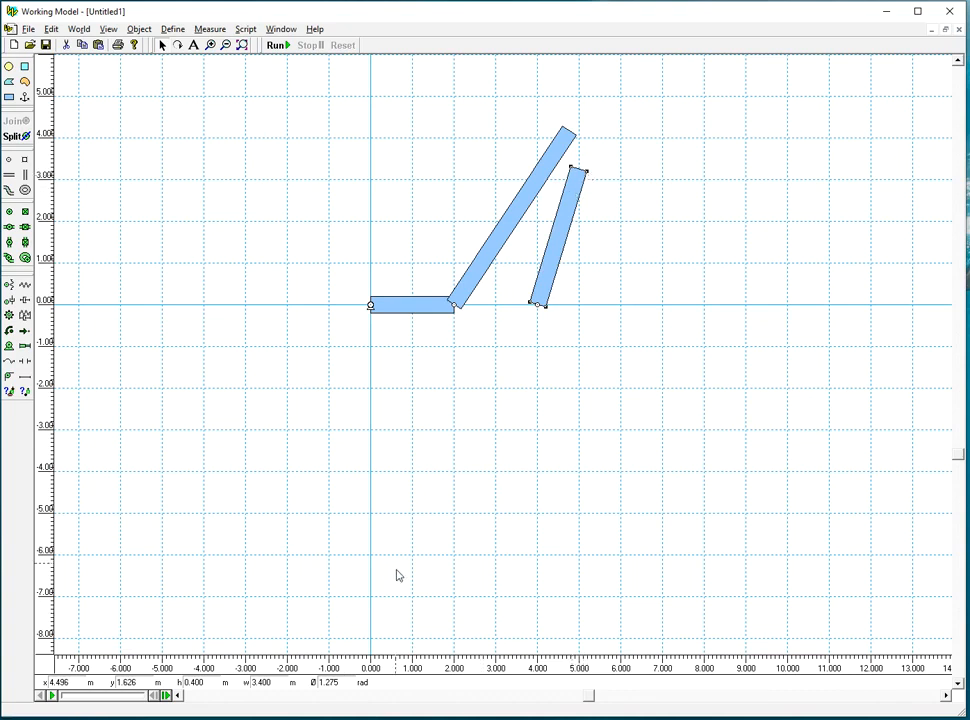
# Set the width of the 3.4 m rectangle to 4 m
pyautogui.doubleClick(277, 682)
pyautogui.write('4')
pyautogui.click(649, 425)
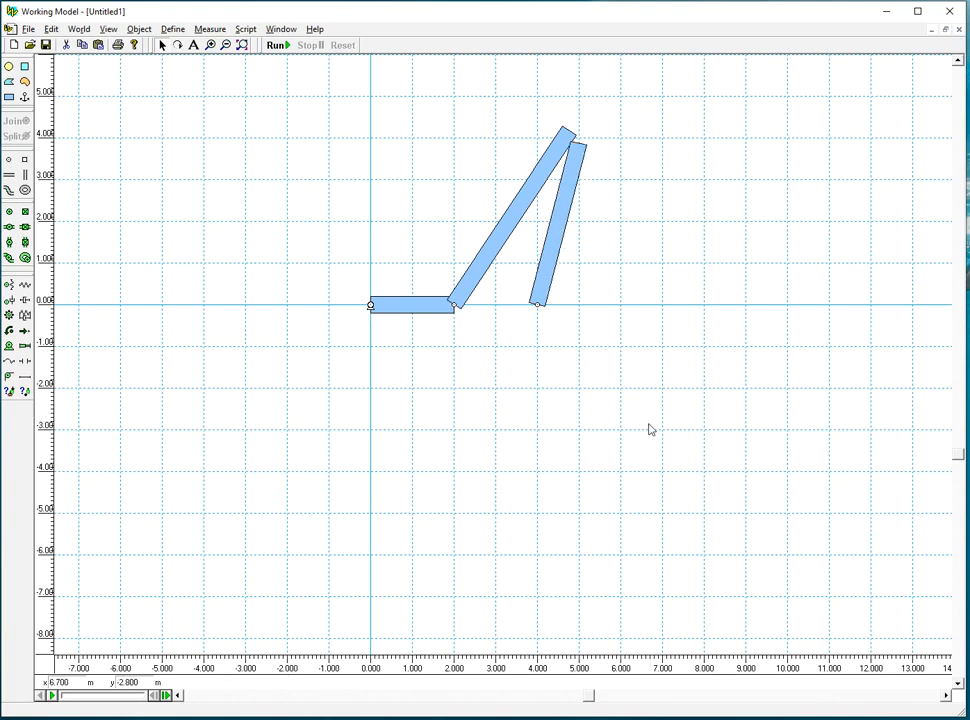
# Swing the 4 m rectangle away from the 5 m rectangle and set the 5 m rectangle's width to 5.5 m
pyautogui.moveTo(574, 184); pyautogui.dragTo(615, 200)
pyautogui.click(548, 188)
pyautogui.doubleClick(281, 685)
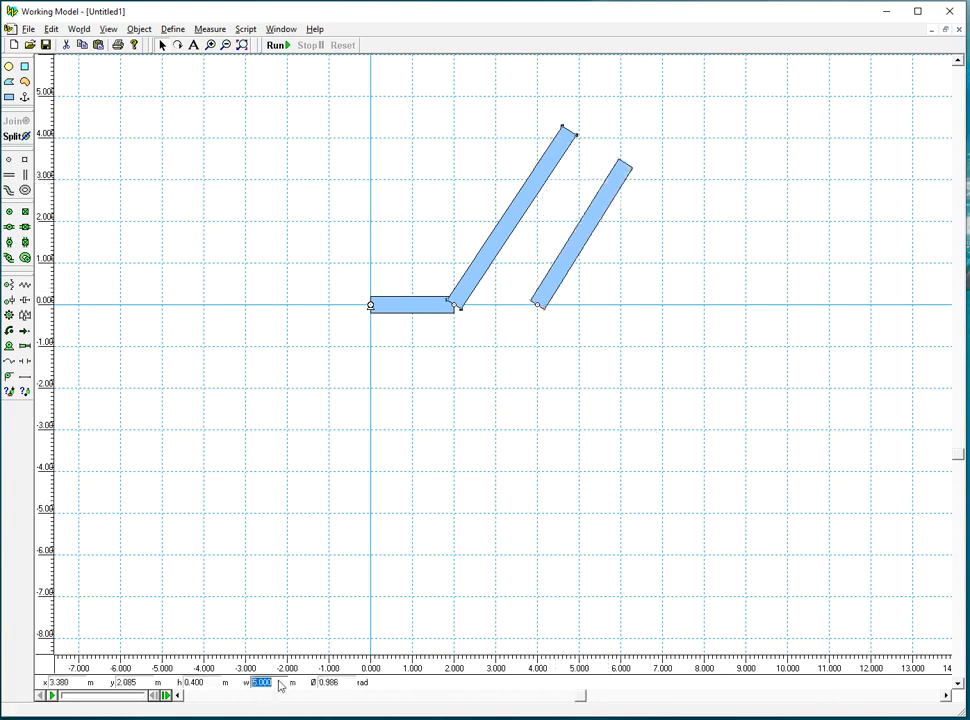
pyautogui.write('5')
pyautogui.press('Return')
# Swing the 5.5 m rectangle to about 0.76 rad and tilt the 4 m rectangle alongside it, with their free ends close together
pyautogui.moveTo(604, 190); pyautogui.dragTo(620, 168)
pyautogui.moveTo(558, 136); pyautogui.dragTo(640, 198)
pyautogui.moveTo(611, 150)
pyautogui.mouseDown()
pyautogui.moveTo(632, 190)
pyautogui.moveTo(608, 158)
pyautogui.moveTo(614, 150)
pyautogui.mouseUp()
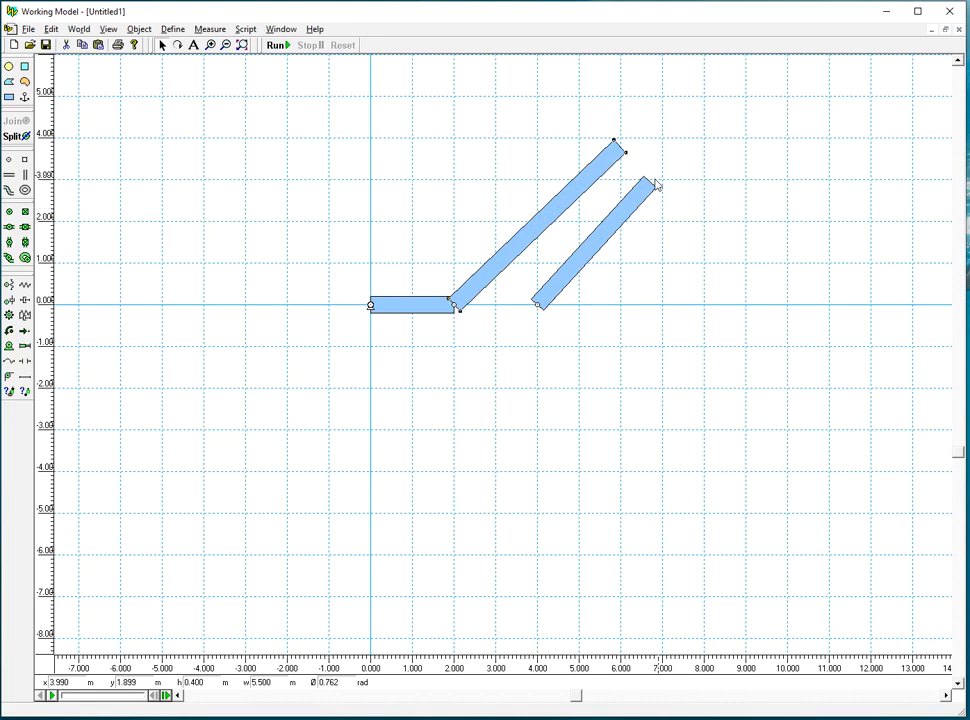
# Place a point element on the free ends of the 5.5 m and 4 m rectangles and join the two points into a pin joint
pyautogui.click(655, 184)
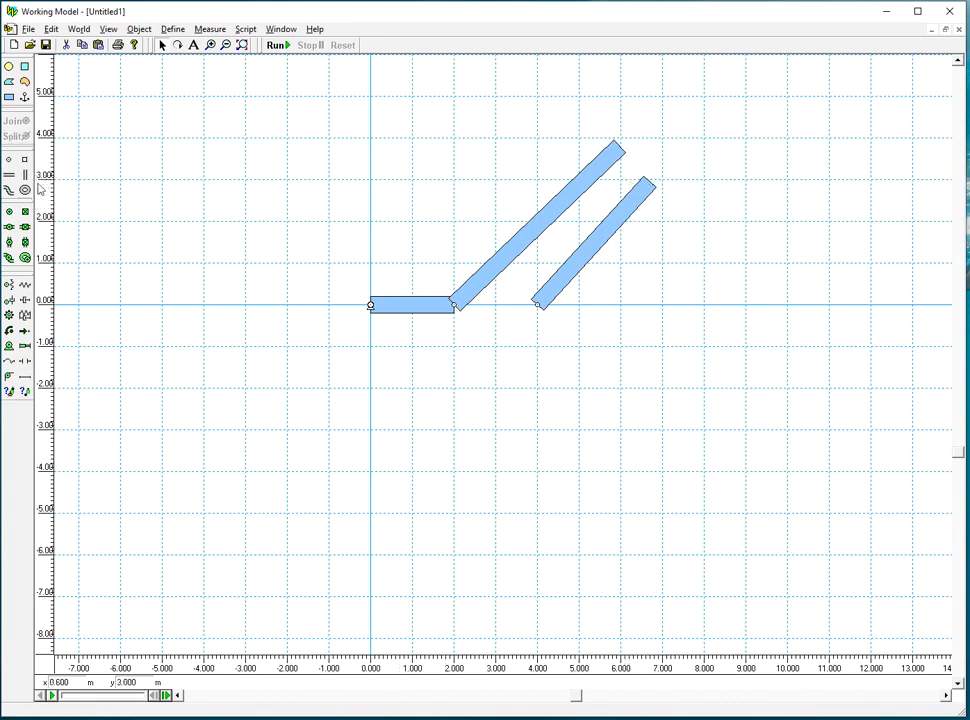
pyautogui.click(9, 159)
pyautogui.click(620, 148)
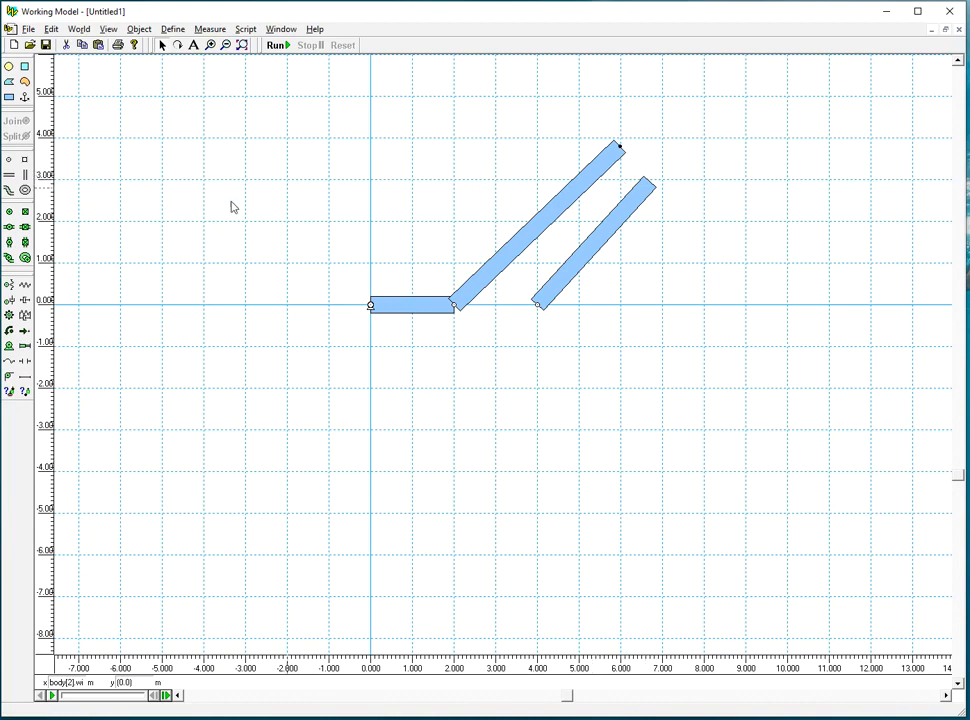
pyautogui.click(9, 159)
pyautogui.click(647, 183)
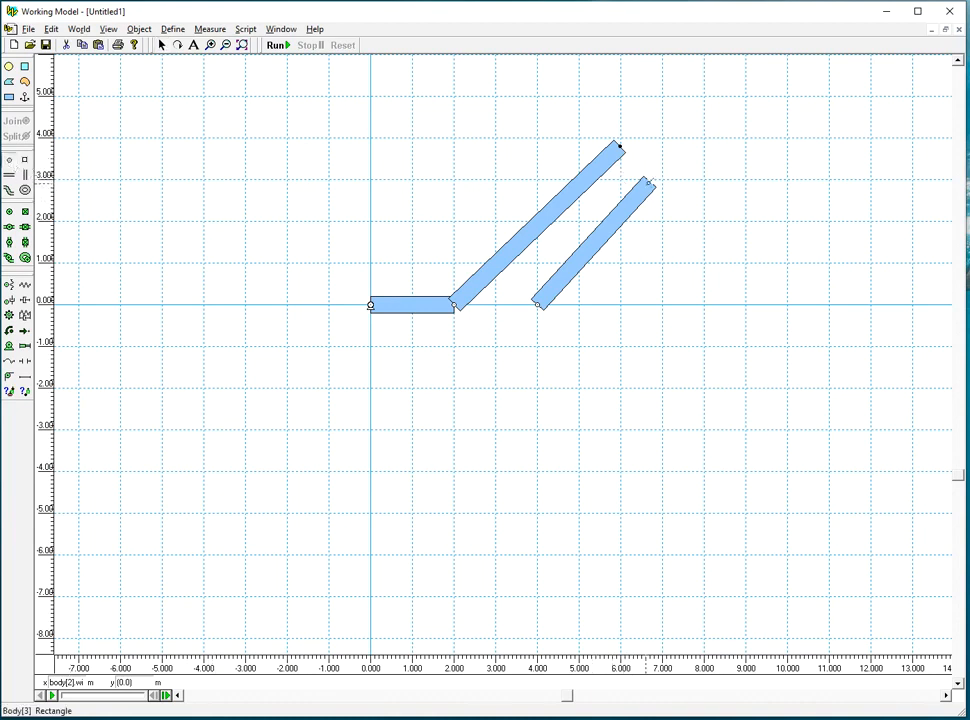
pyautogui.keyDown('shift'); pyautogui.click(619, 149); pyautogui.keyUp('shift')
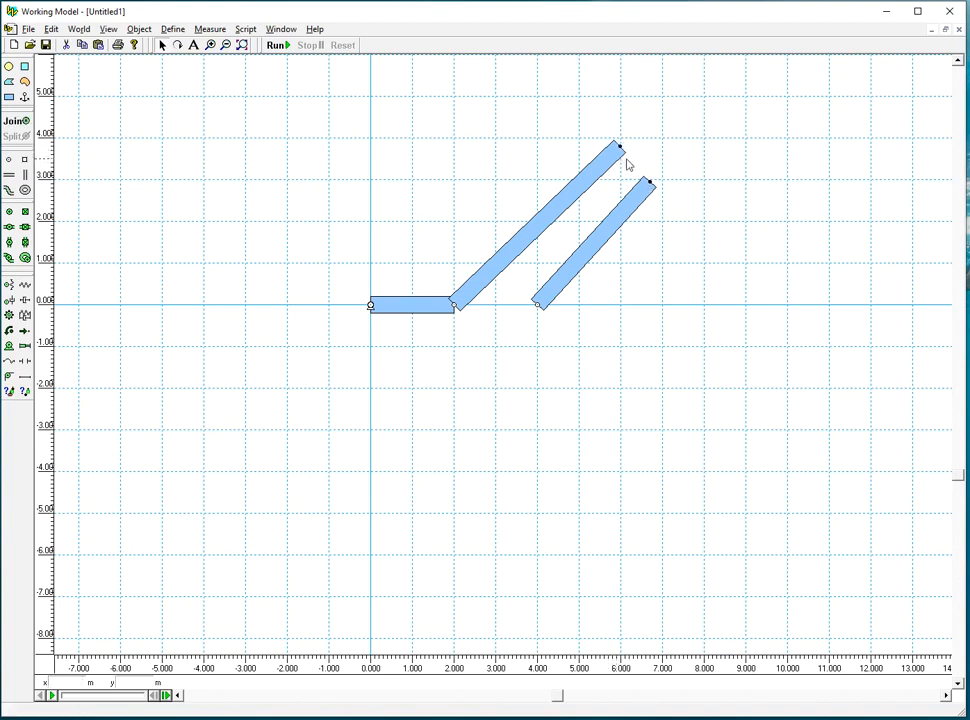
pyautogui.click(14, 121)
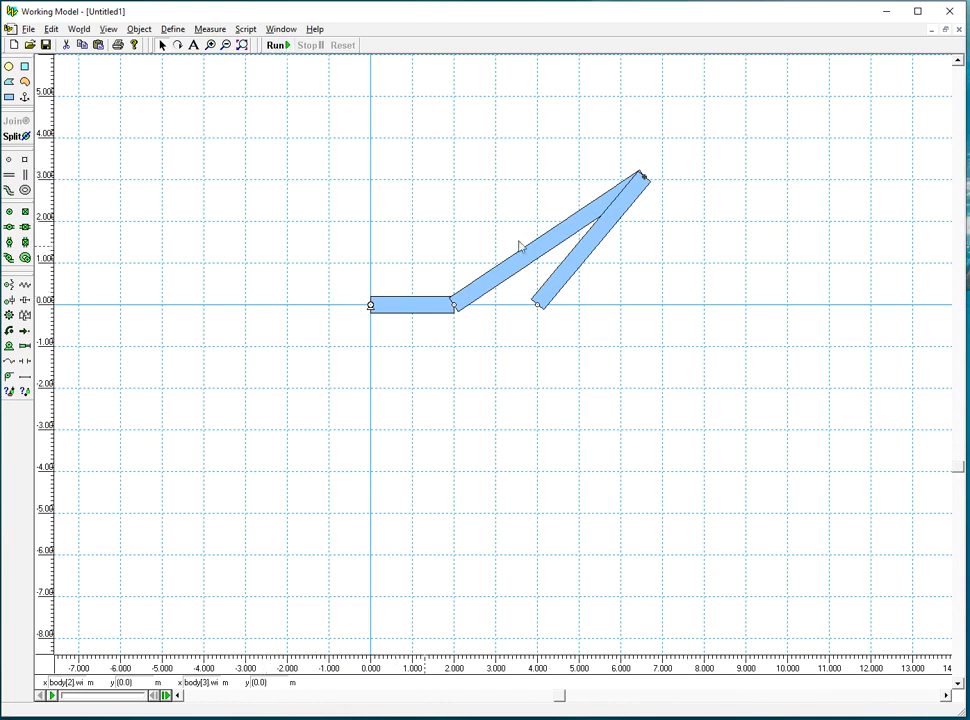
# Run and reset the linkage simulation, and check the motor's rotation value in its properties
pyautogui.click(277, 45)
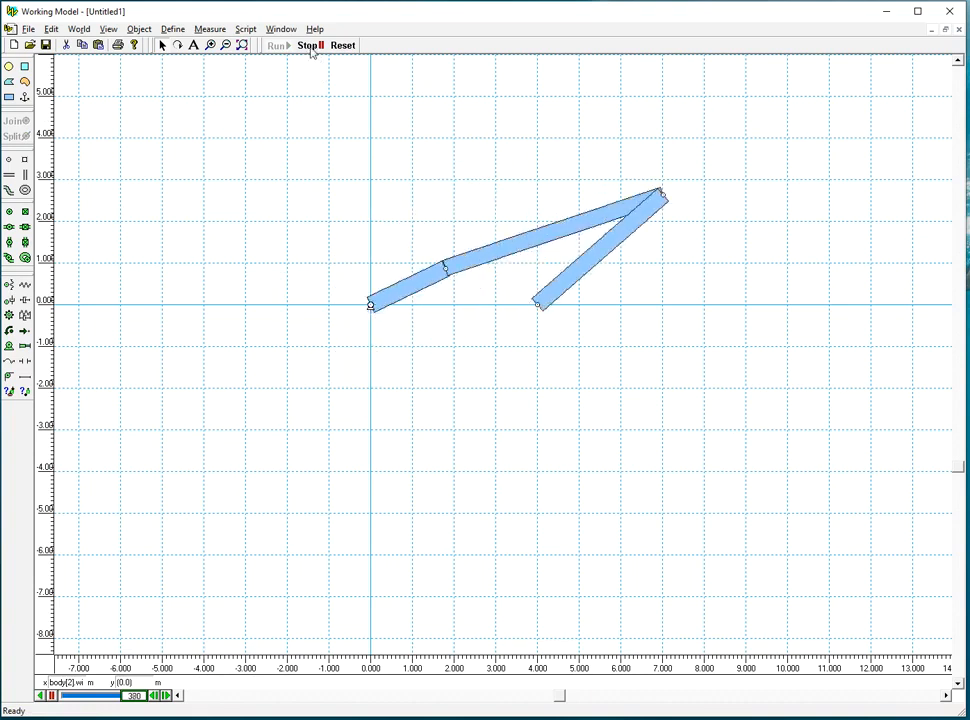
pyautogui.click(340, 46)
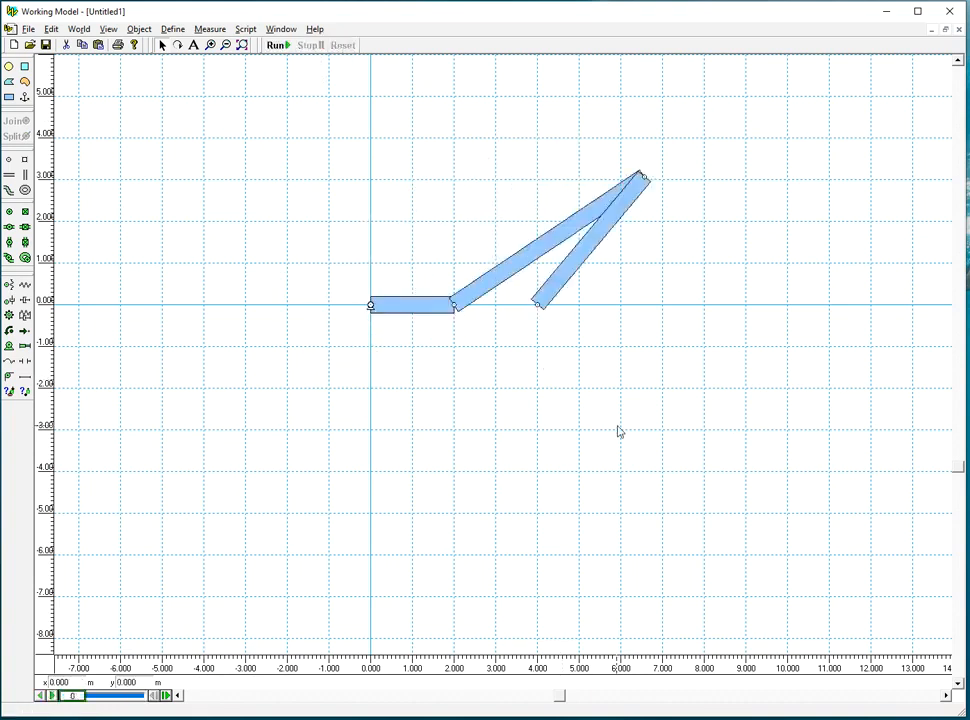
pyautogui.doubleClick(370, 305)
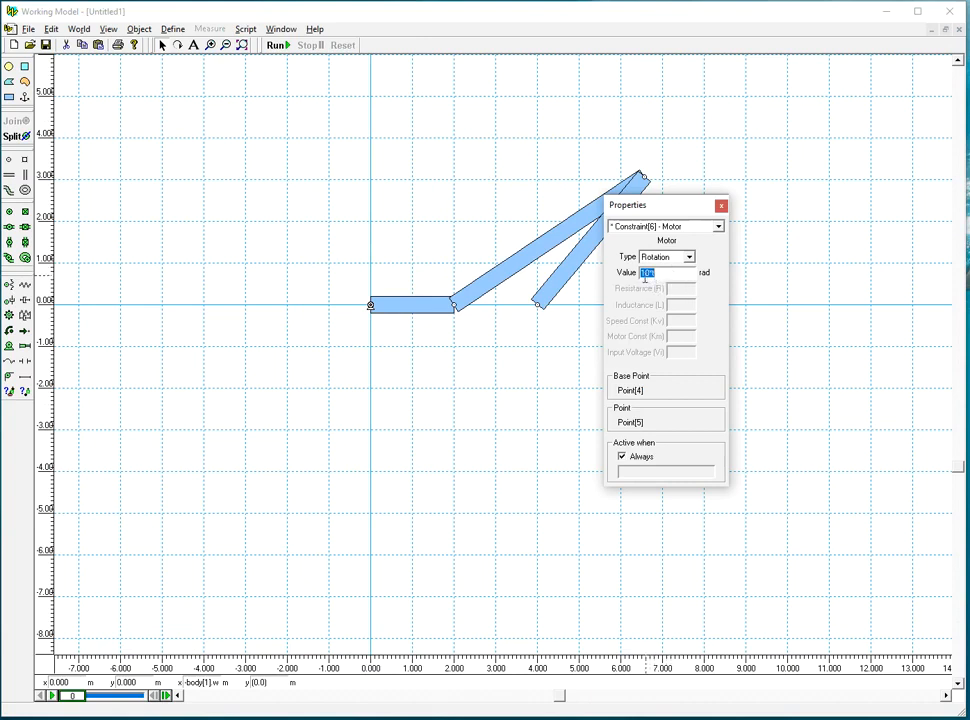
pyautogui.click(663, 275)
pyautogui.click(721, 205)
# Review the workspace's navigation, scrolling and toolbar display options
pyautogui.click(108, 29)
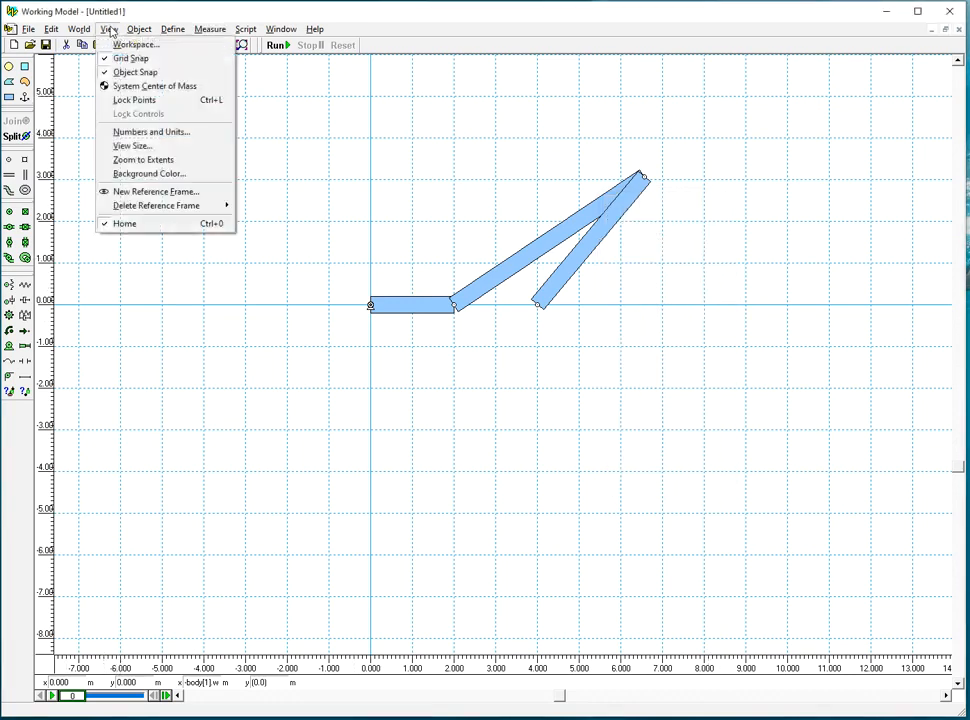
pyautogui.click(125, 44)
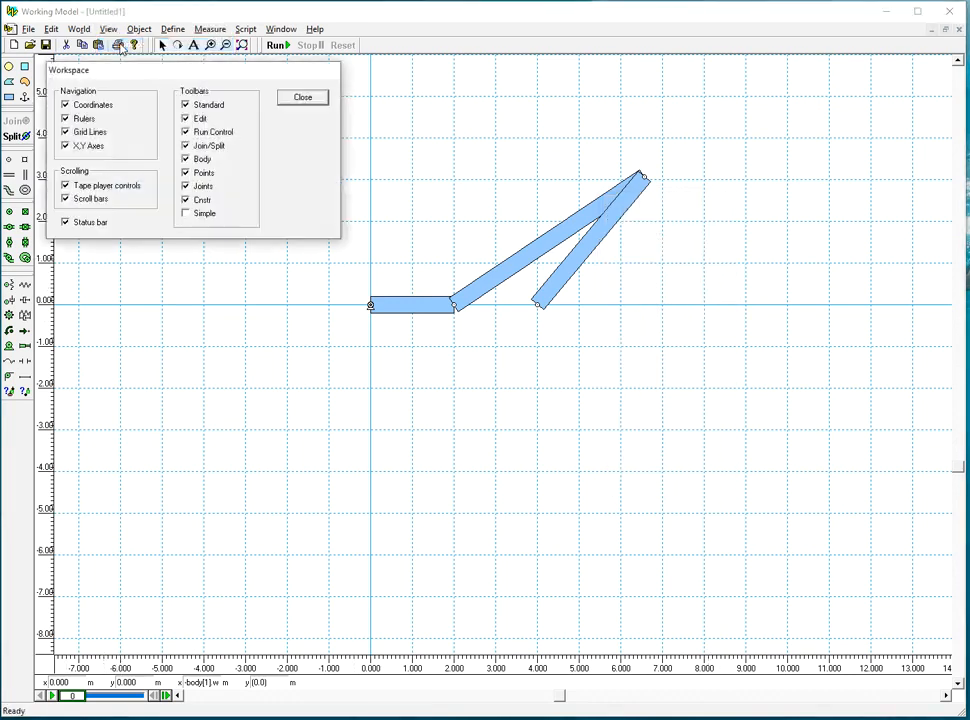
pyautogui.click(310, 102)
# Examine the expanded numbers and units settings, including the available distance units and unit systems
pyautogui.click(108, 30)
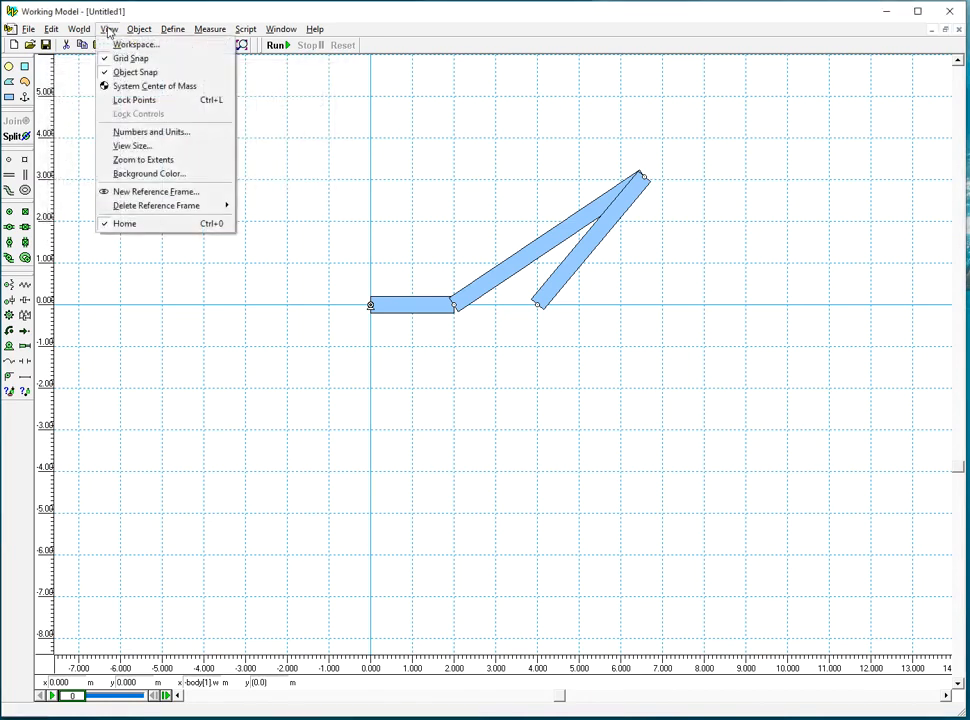
pyautogui.click(180, 132)
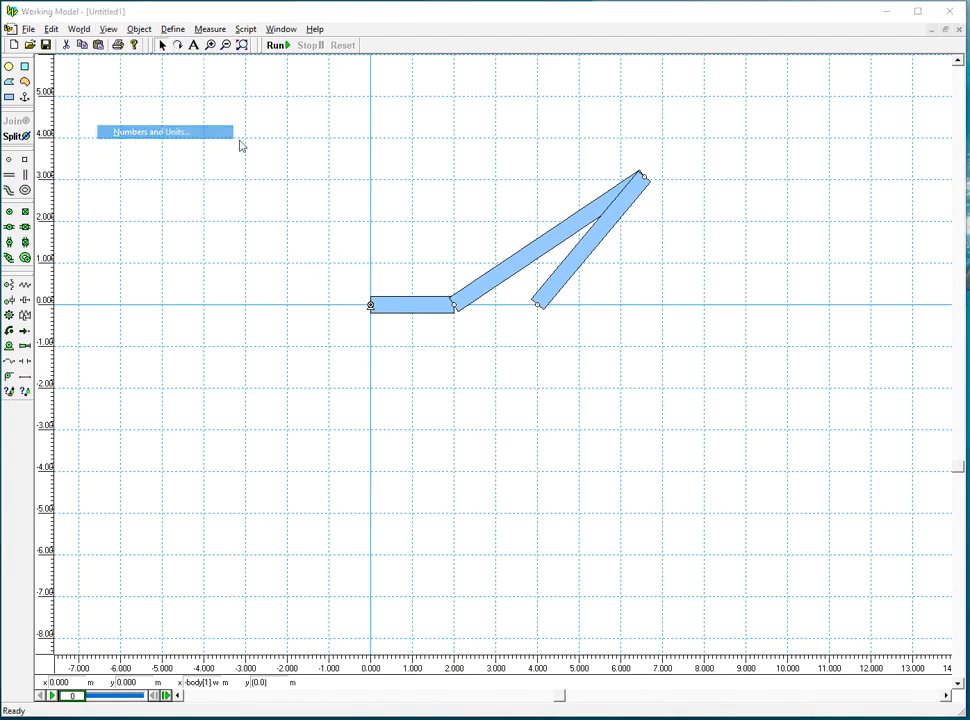
pyautogui.click(305, 160)
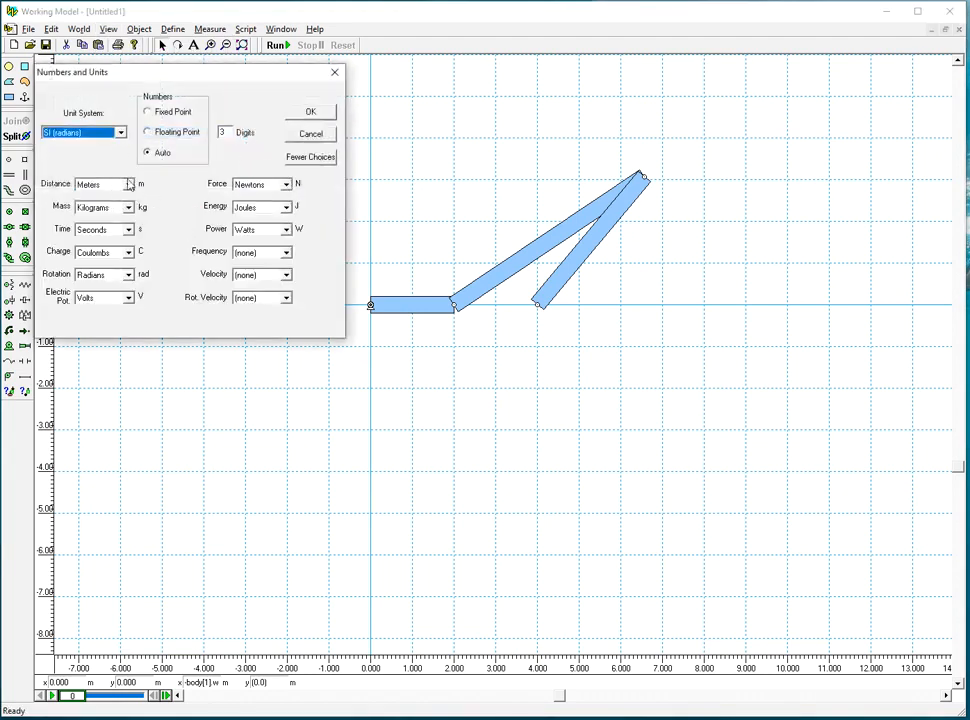
pyautogui.click(128, 185)
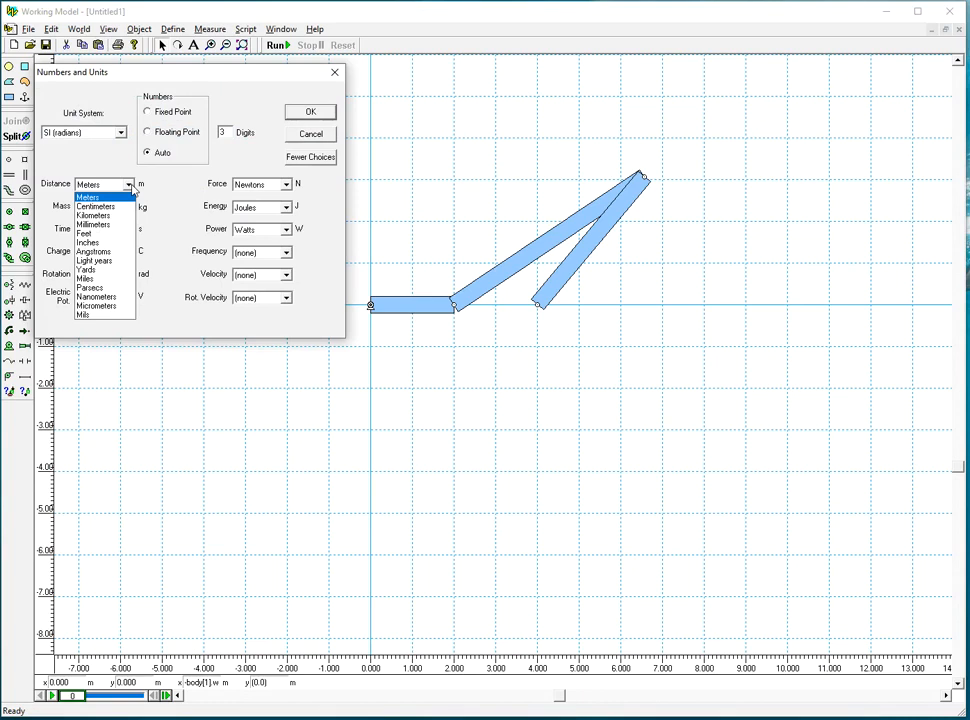
pyautogui.click(128, 185)
pyautogui.click(120, 132)
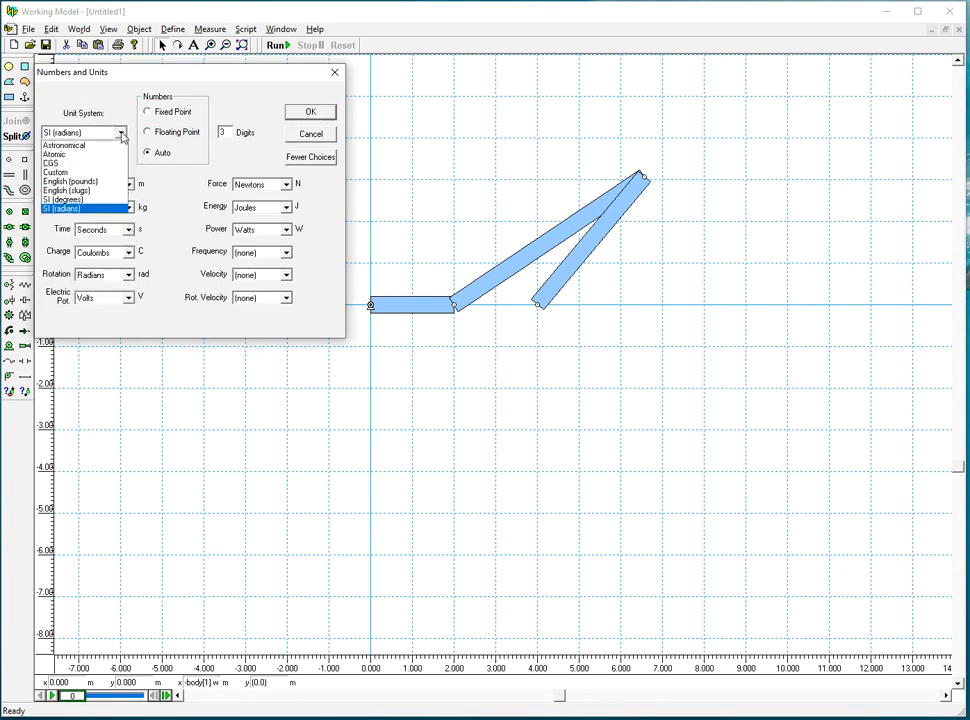
pyautogui.click(121, 136)
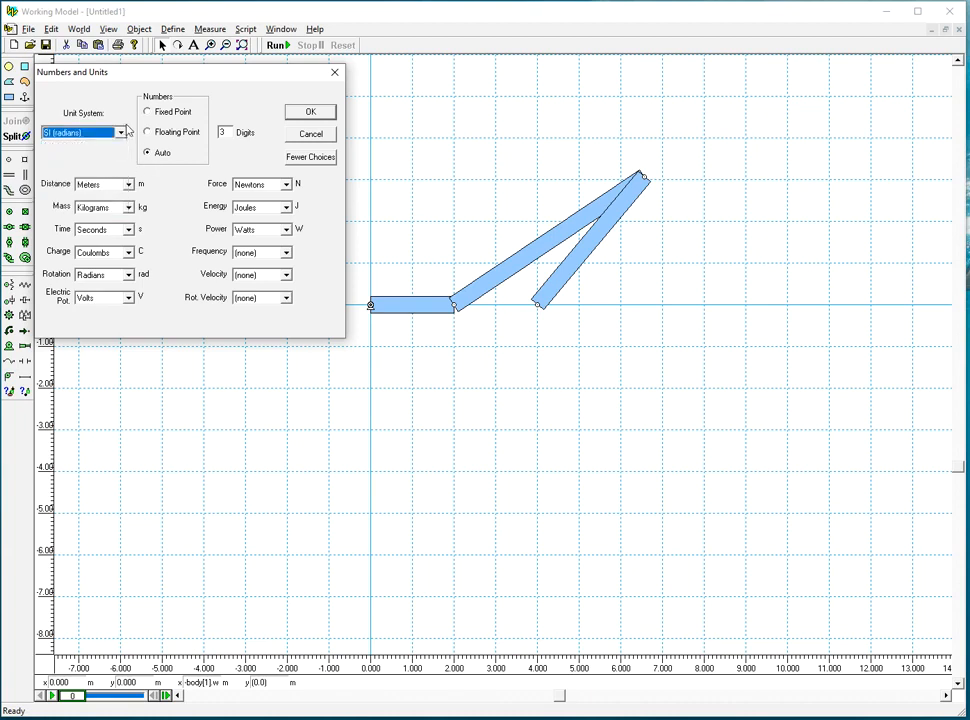
pyautogui.click(121, 133)
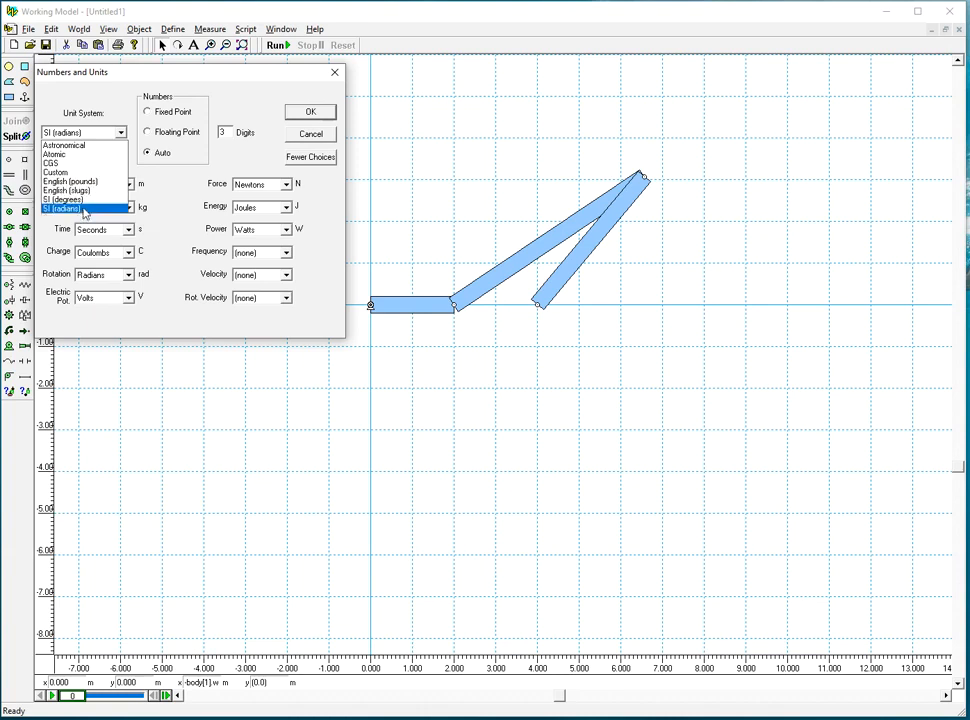
pyautogui.click(121, 135)
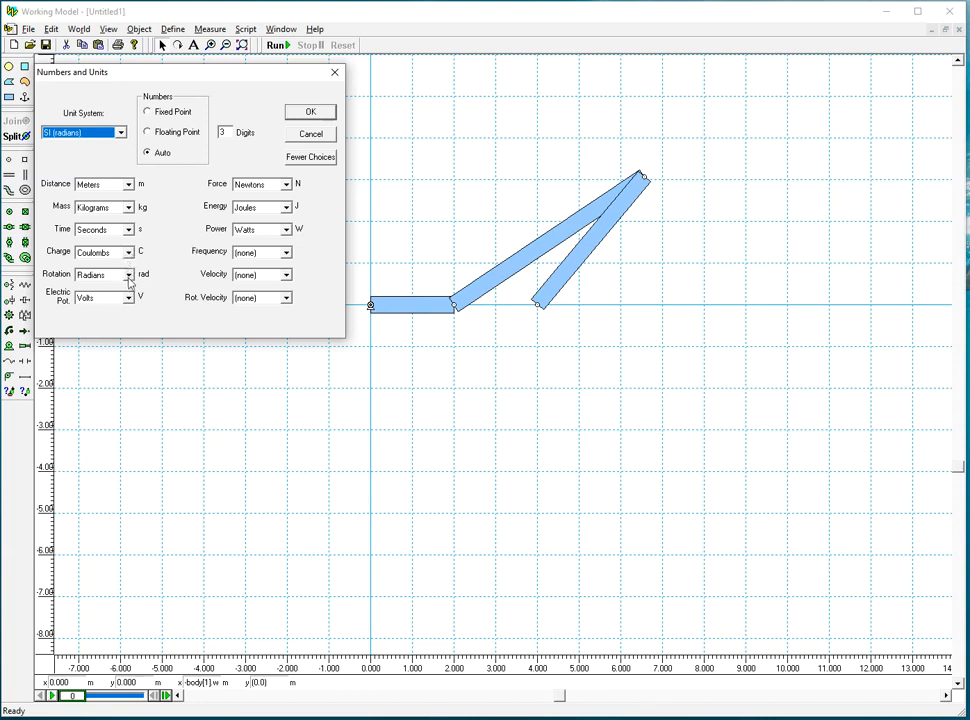
# Try degrees as the rotation unit in the numbers and units settings and discard the change
pyautogui.click(128, 275)
pyautogui.click(106, 297)
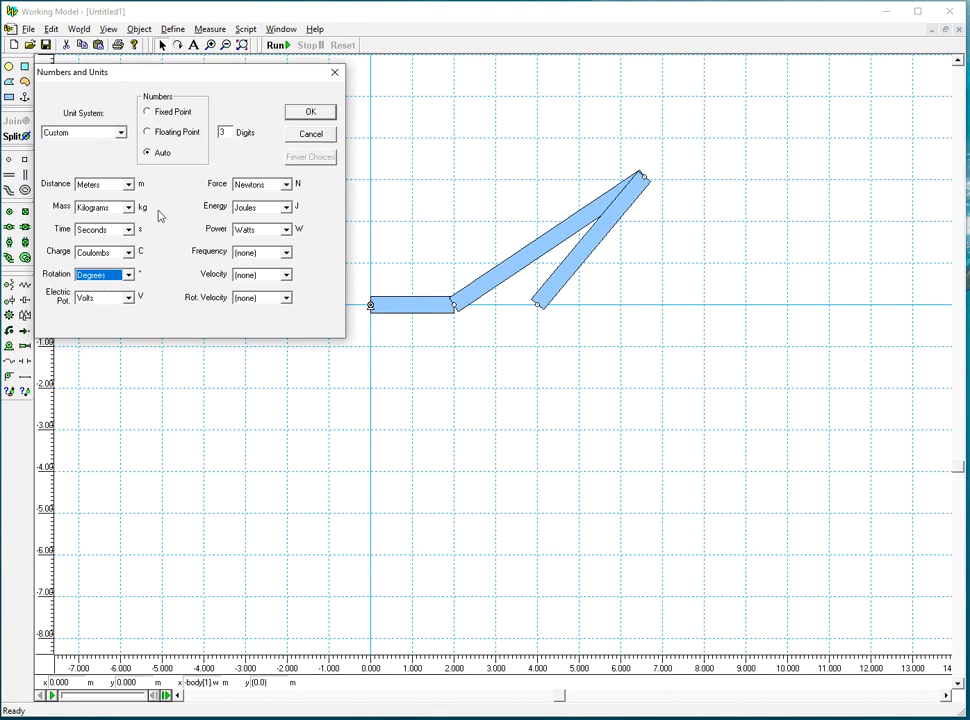
pyautogui.click(328, 135)
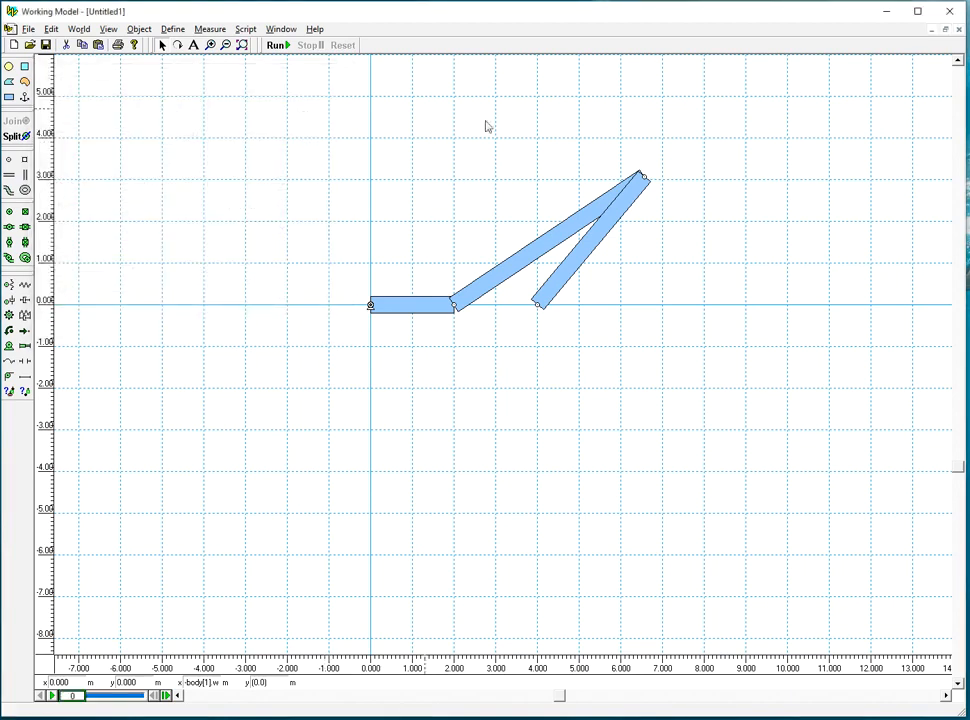
# Review the measurement options offered with the 4 m rectangle selected and with nothing selected
pyautogui.click(694, 267)
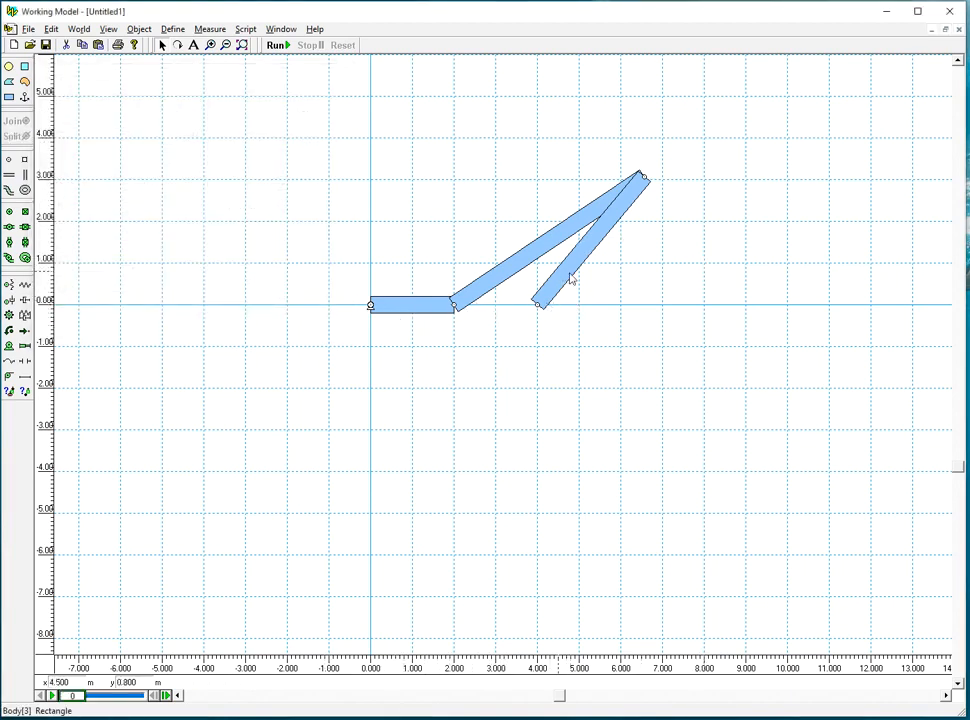
pyautogui.click(587, 262)
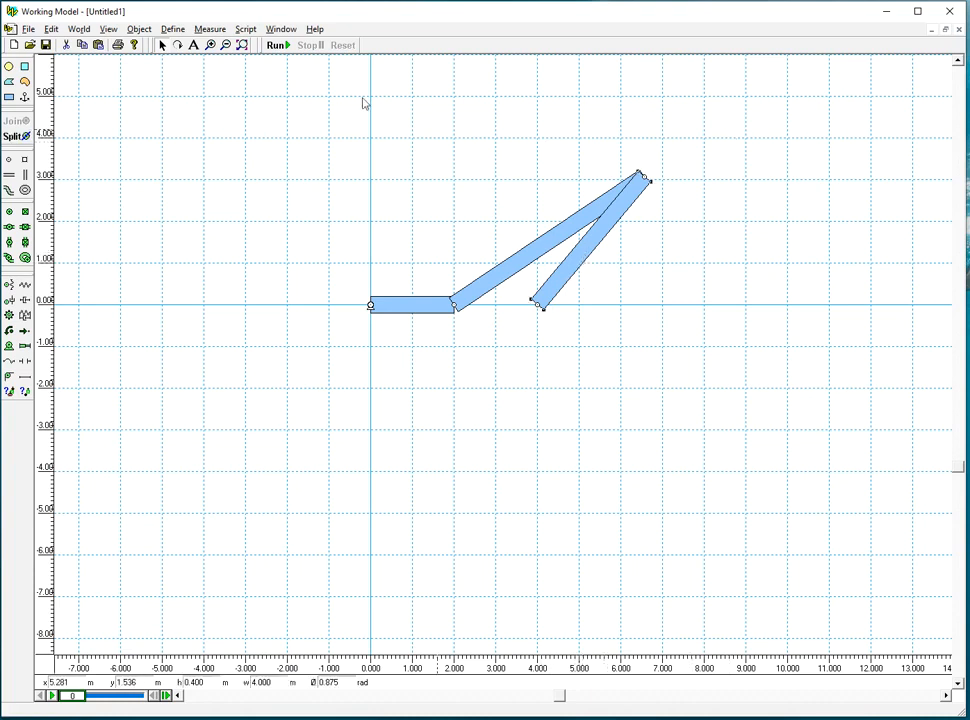
pyautogui.click(210, 29)
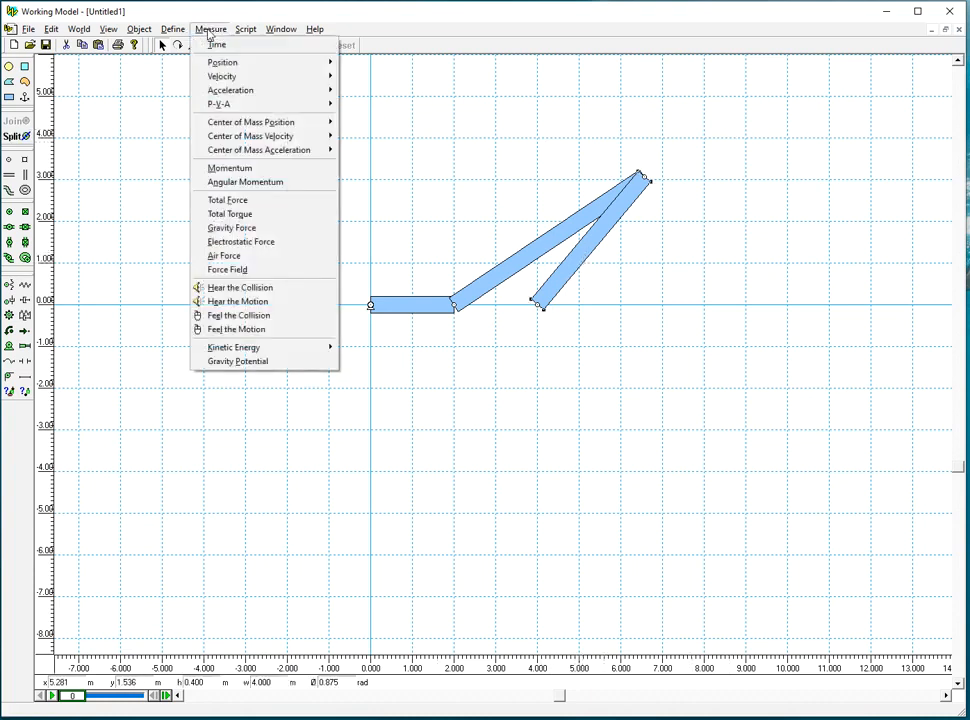
pyautogui.click(719, 398)
pyautogui.click(221, 30)
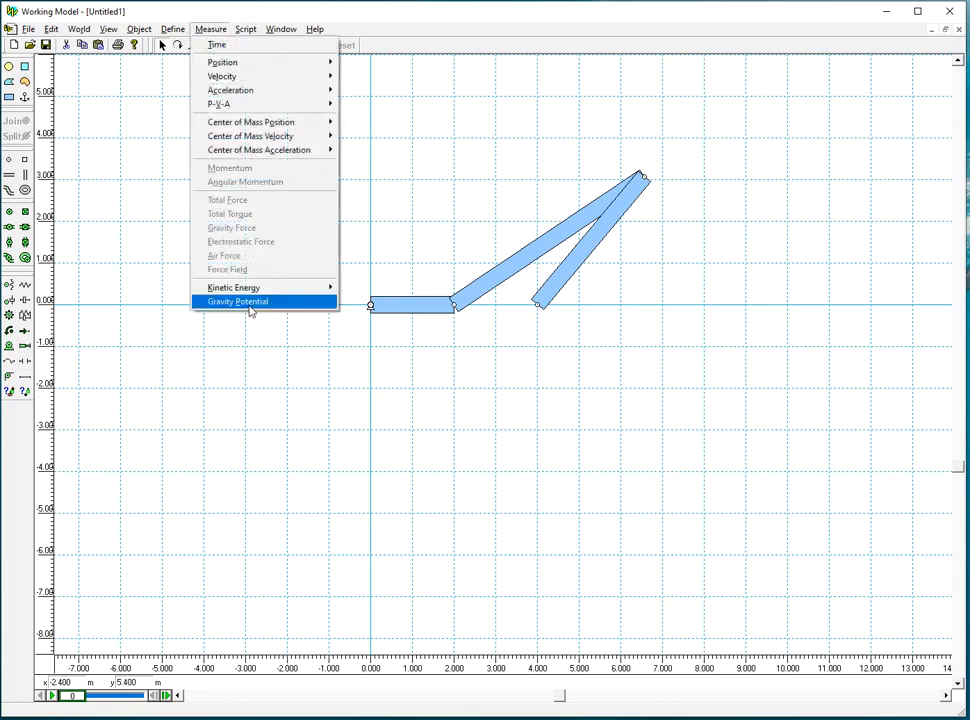
pyautogui.click(720, 362)
# Add a position measurement for the 4 m rectangle as a rotation graph
pyautogui.click(581, 264)
pyautogui.click(210, 30)
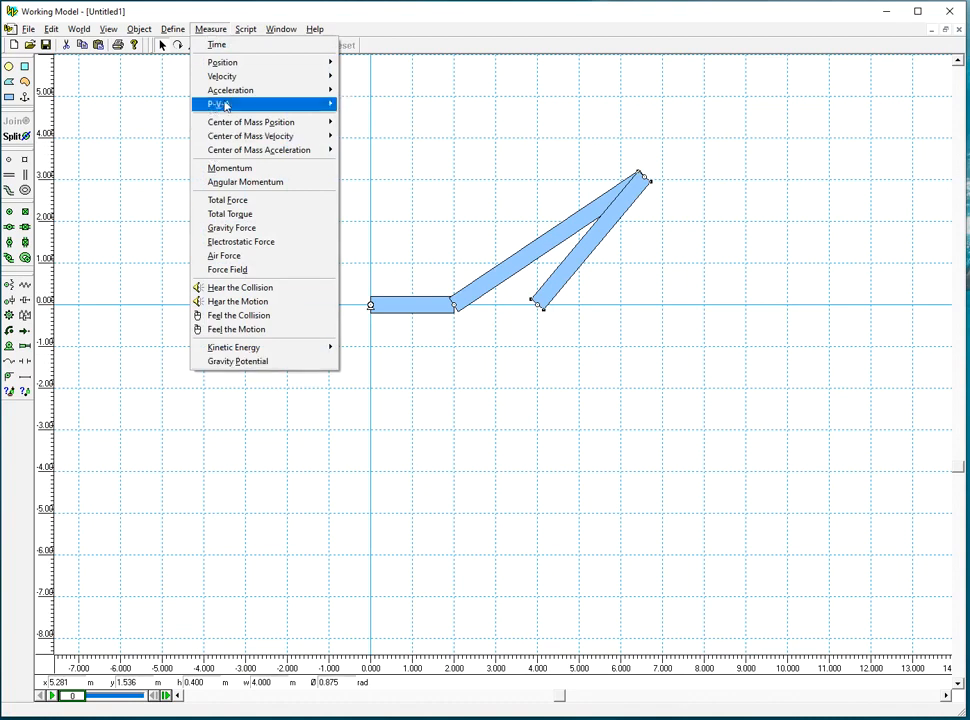
pyautogui.moveTo(225, 105)
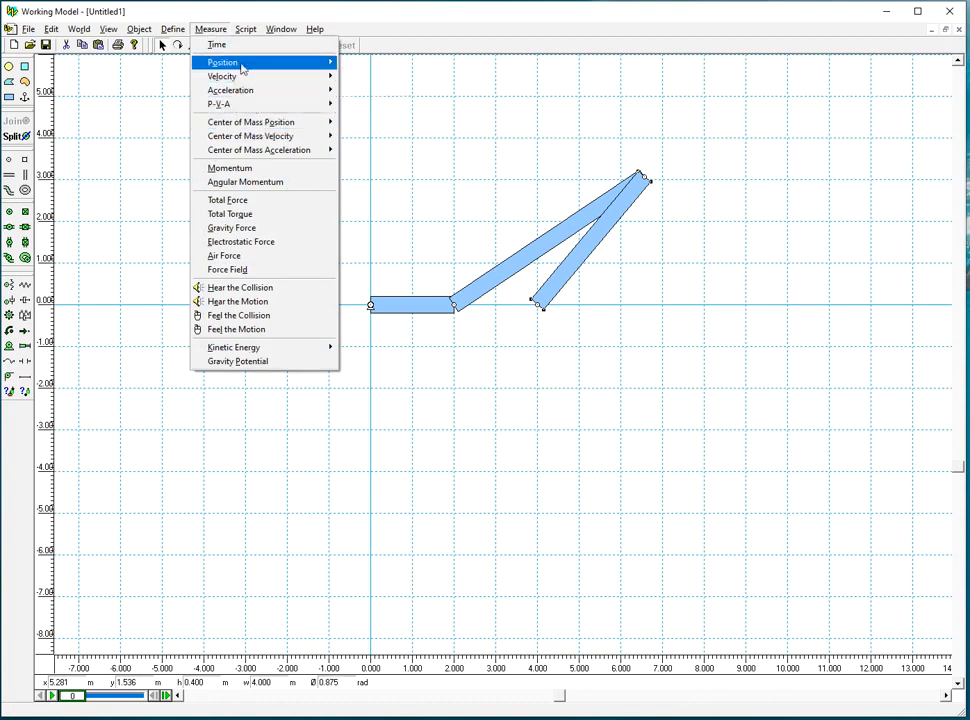
pyautogui.moveTo(241, 67)
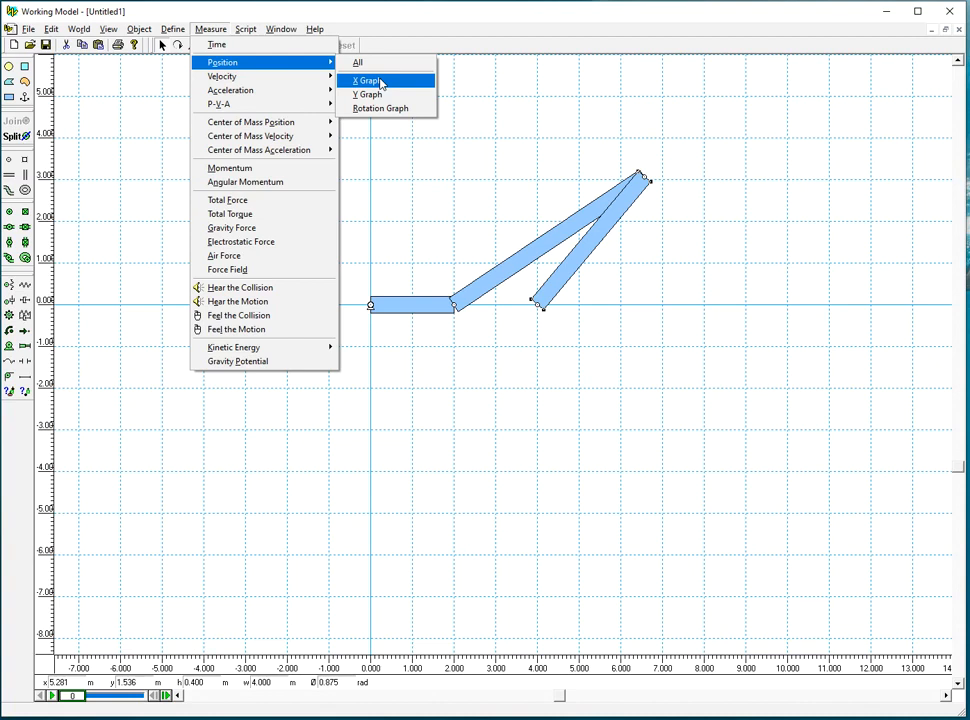
pyautogui.click(385, 116)
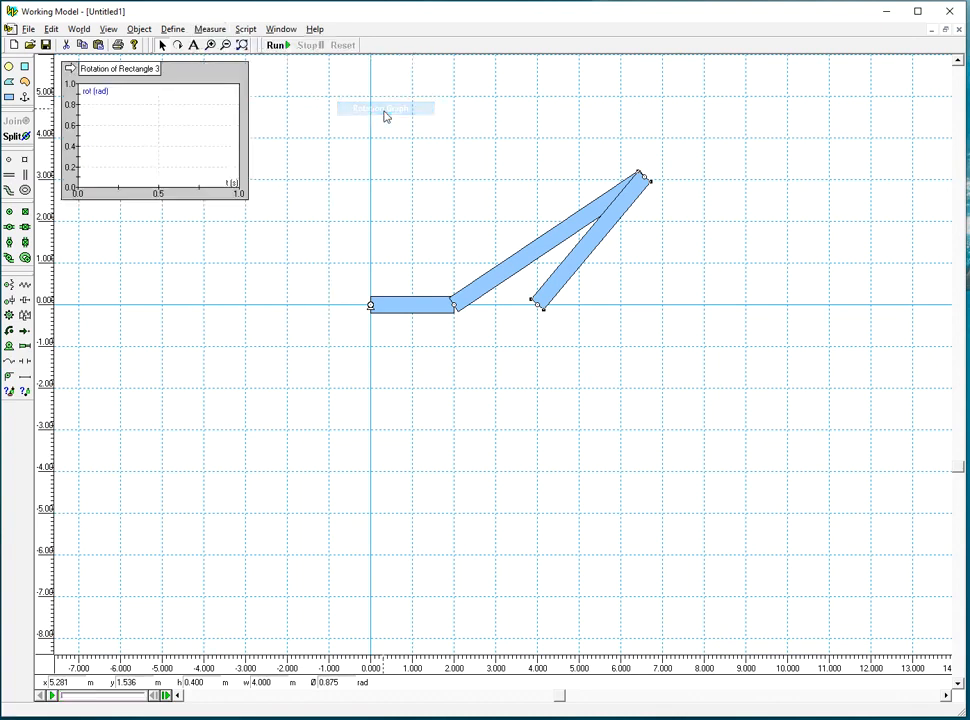
# Place the rotation graph right of the linkage at about 377 by 278, and run and reset the simulation to plot it
pyautogui.moveTo(185, 76); pyautogui.dragTo(807, 87)
pyautogui.moveTo(864, 212); pyautogui.dragTo(916, 252)
pyautogui.click(845, 197)
pyautogui.moveTo(858, 212); pyautogui.dragTo(932, 262)
pyautogui.click(274, 45)
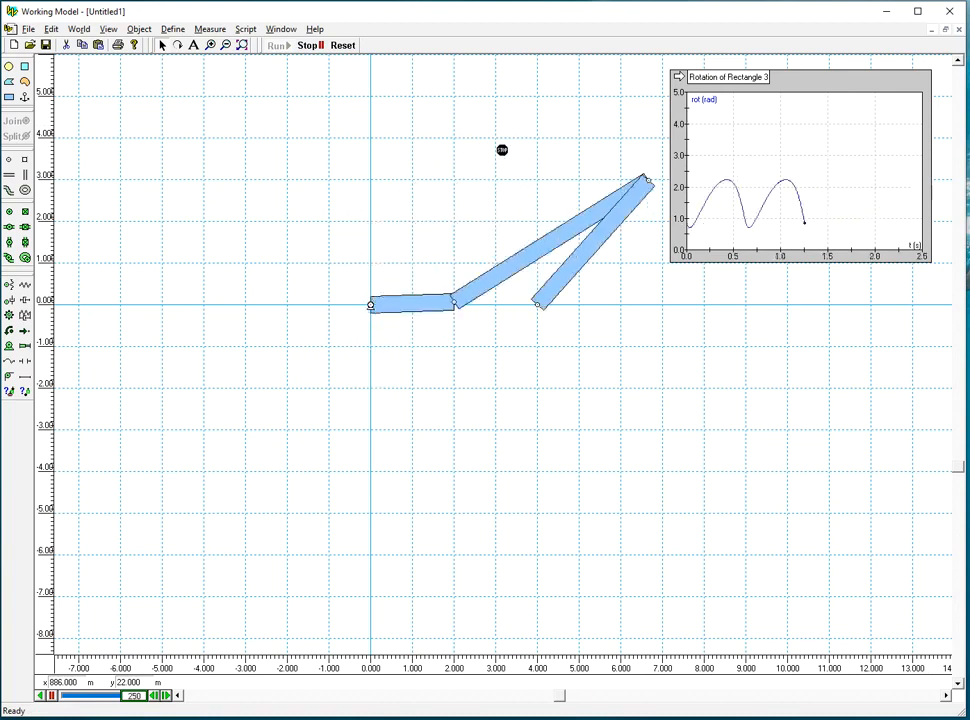
pyautogui.click(345, 45)
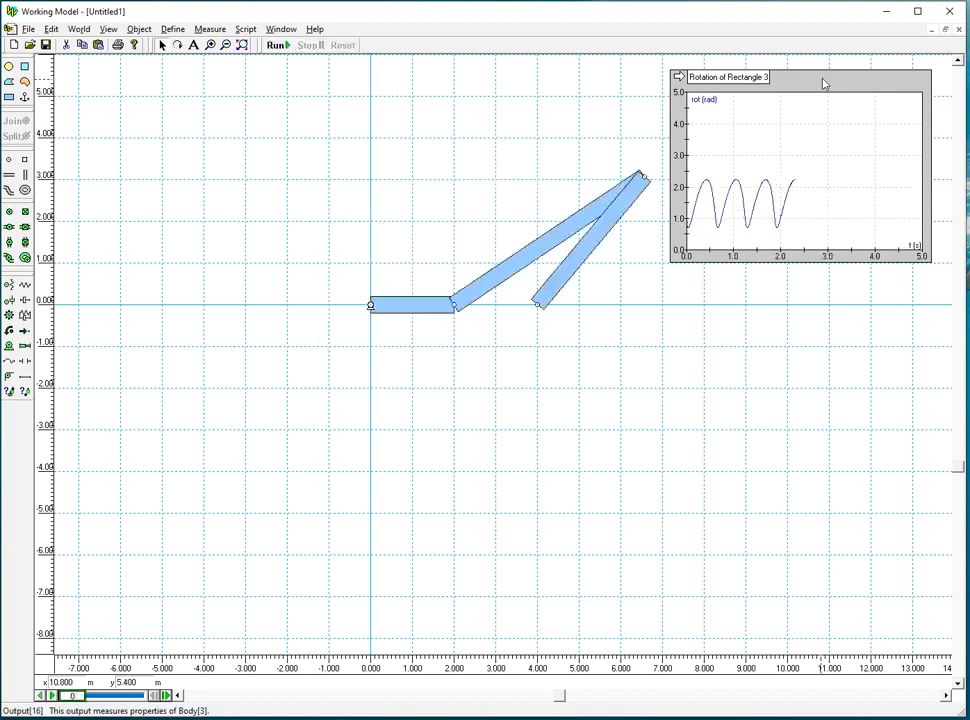
# Open the rotation graph's properties and appearance settings
pyautogui.doubleClick(841, 83)
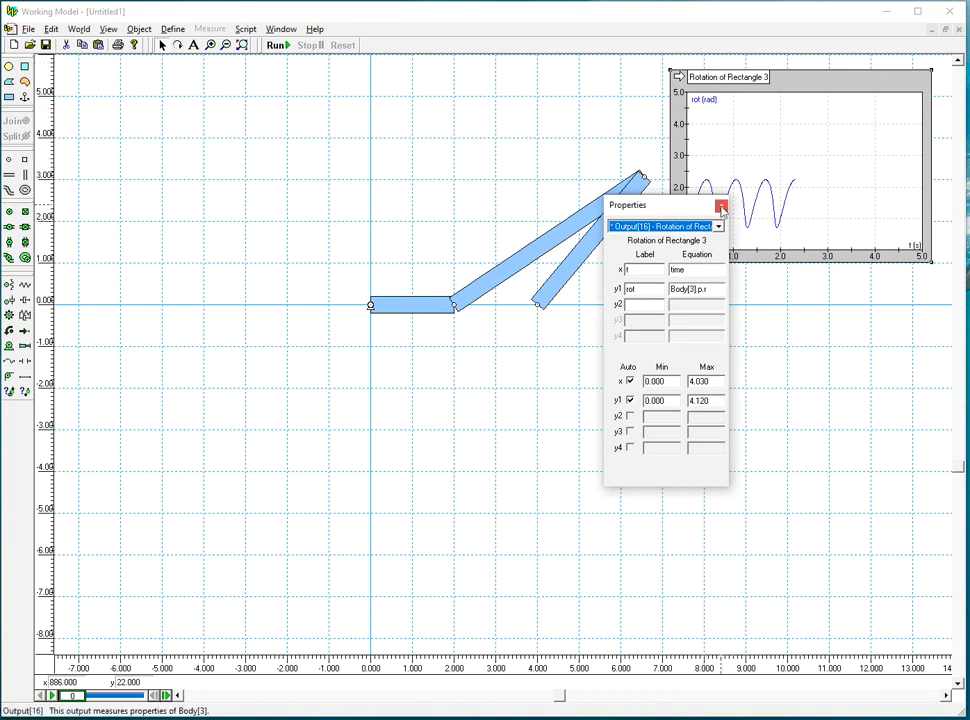
pyautogui.click(281, 29)
pyautogui.click(283, 57)
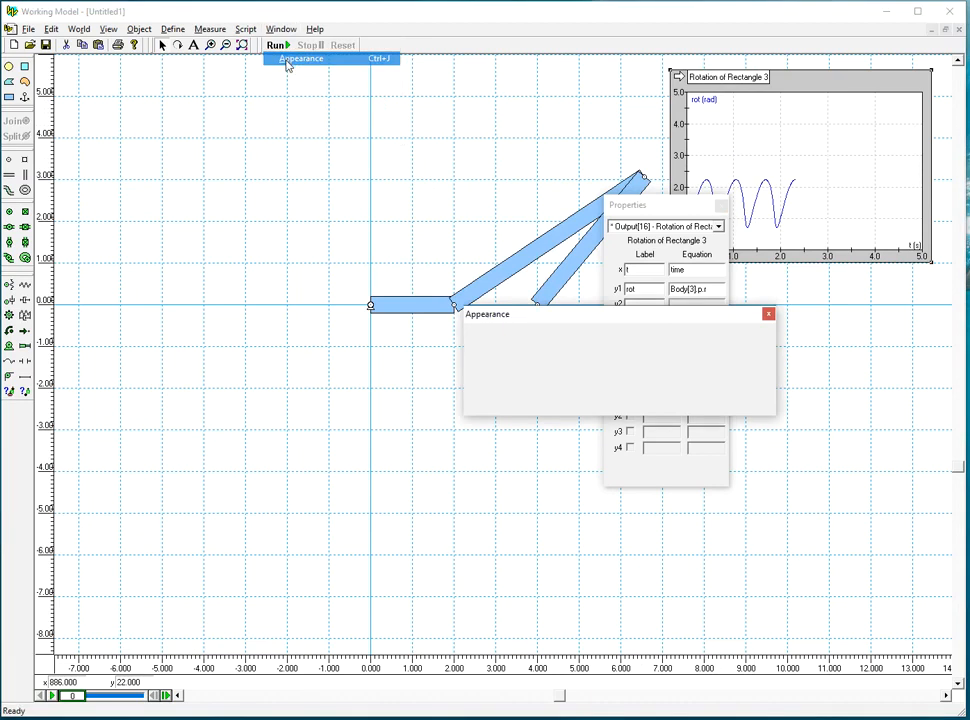
# Set the rotation graph's geometry to a width of 350 and a height of 300, and close its settings windows
pyautogui.click(281, 29)
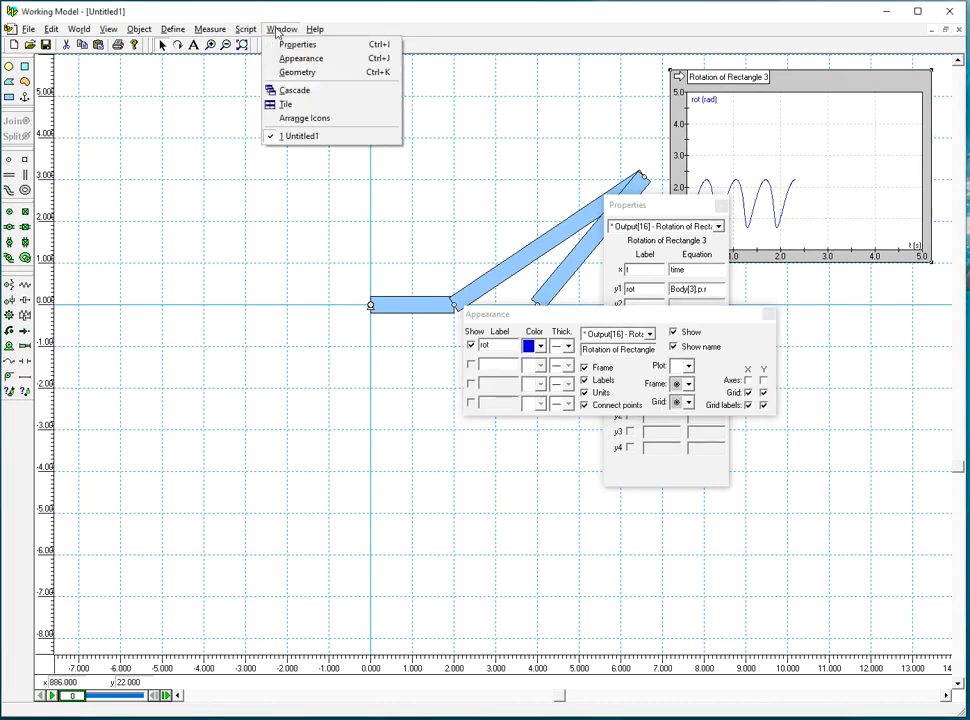
pyautogui.click(292, 75)
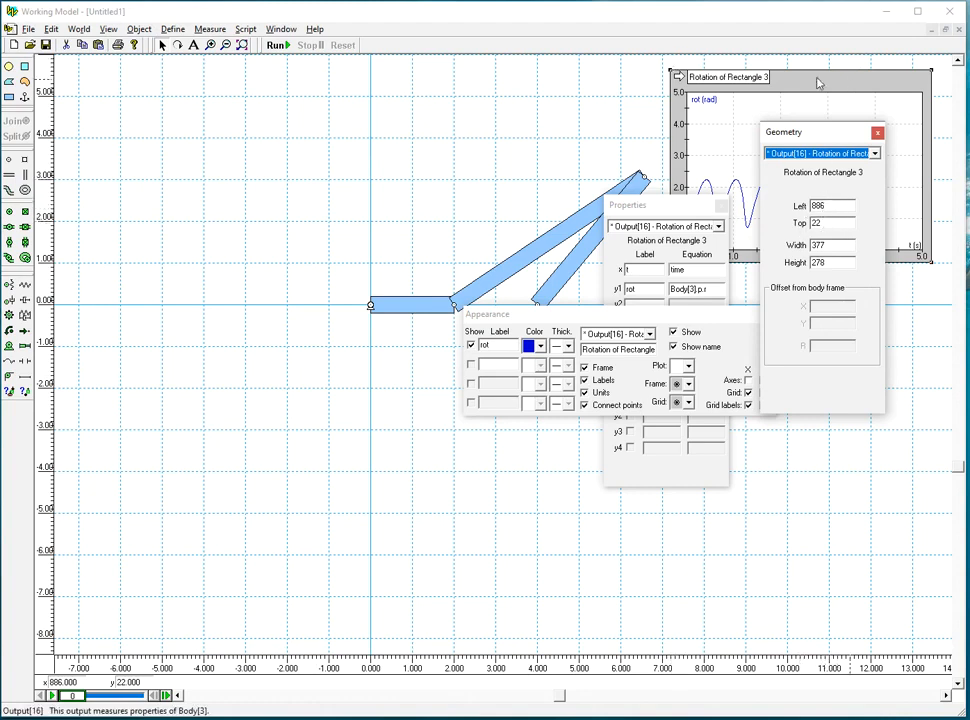
pyautogui.doubleClick(826, 246)
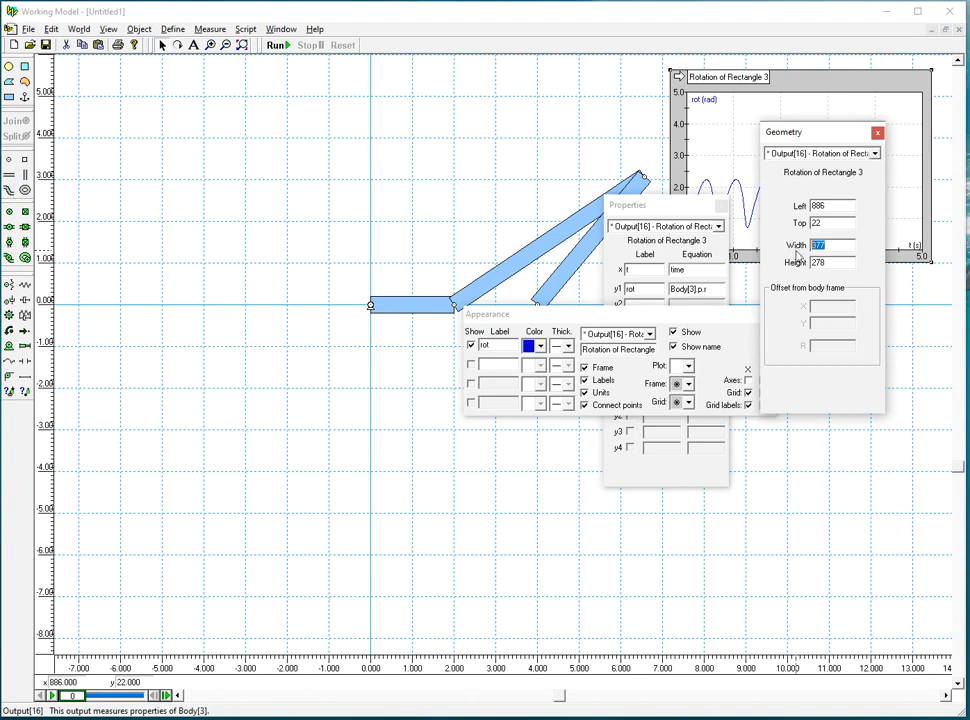
pyautogui.write('350')
pyautogui.press('Return')
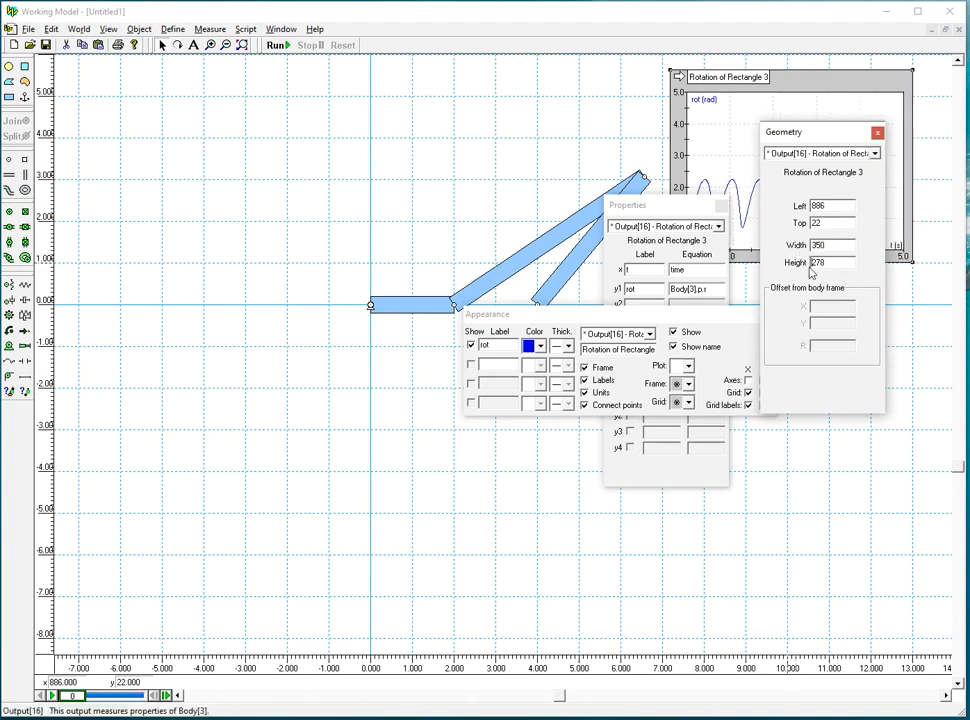
pyautogui.moveTo(833, 263); pyautogui.dragTo(796, 266)
pyautogui.write('300')
pyautogui.click(877, 132)
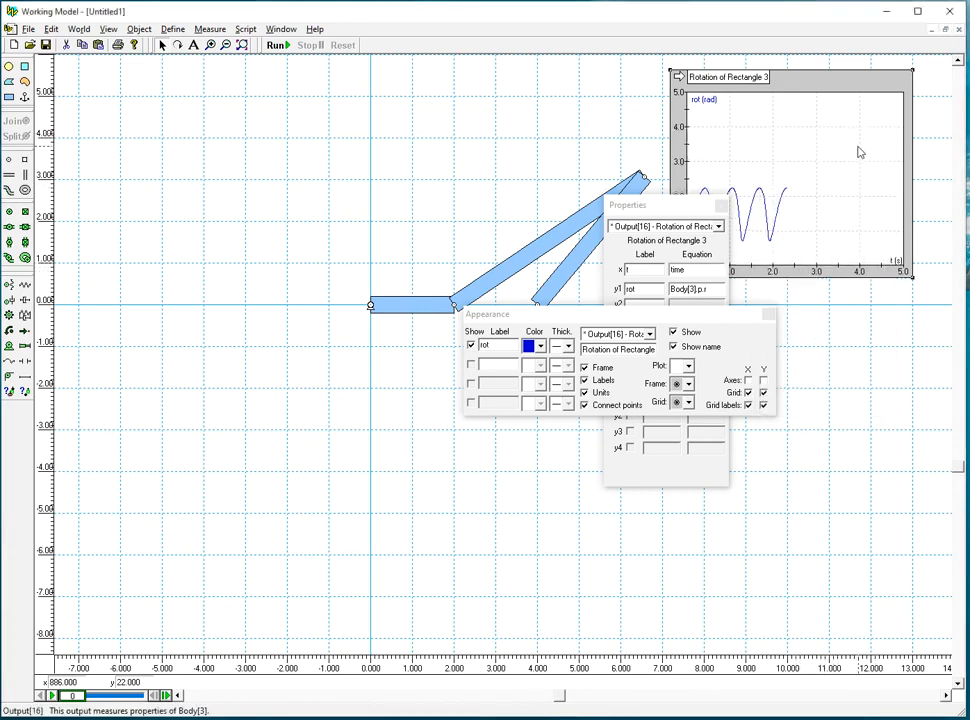
pyautogui.click(766, 314)
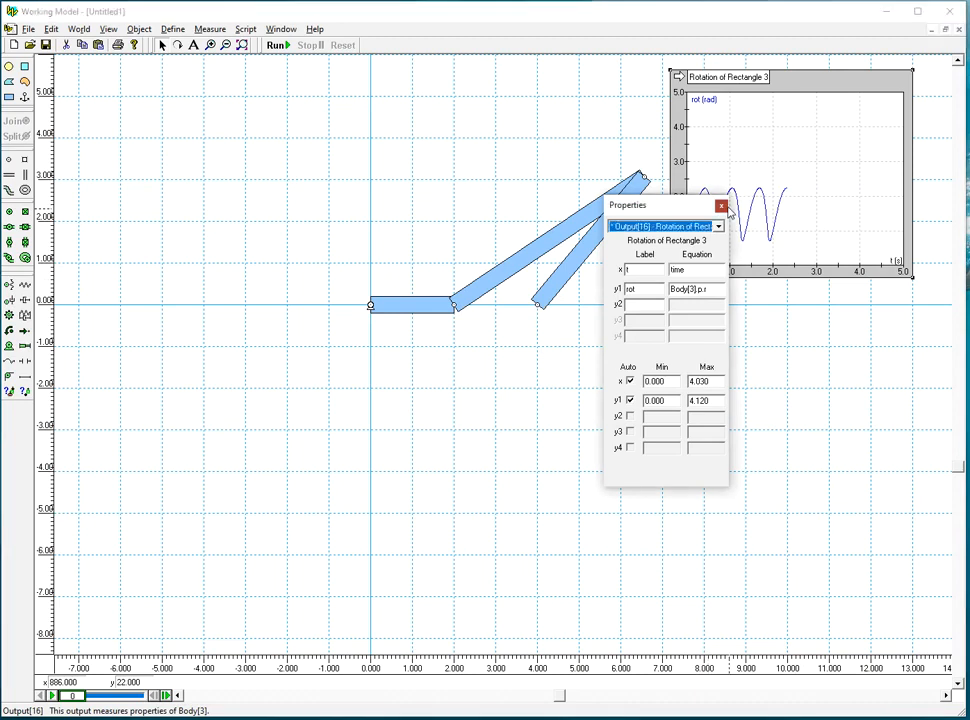
pyautogui.click(721, 206)
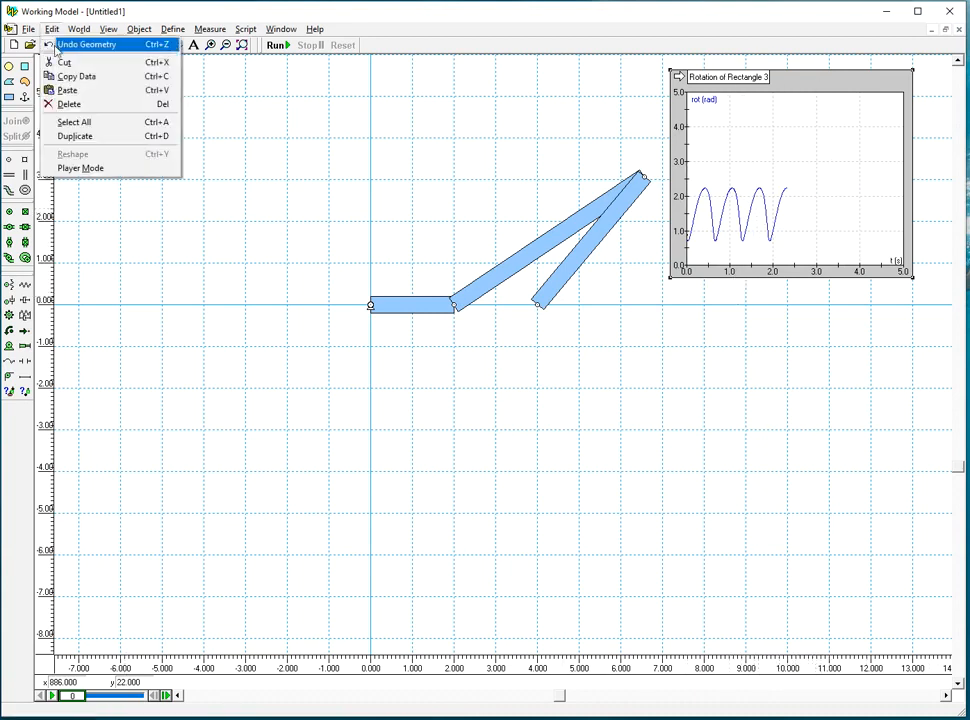
# Duplicate the rotation graph by copy and paste, and place the copy directly below the original
pyautogui.click(76, 92)
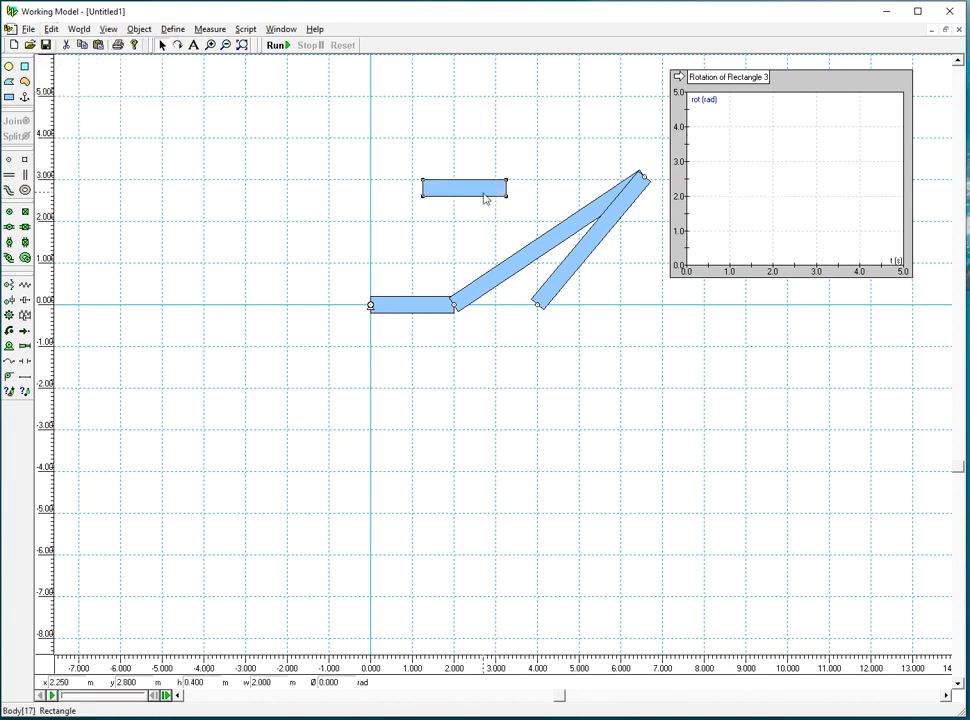
pyautogui.press('Delete')
pyautogui.click(836, 89)
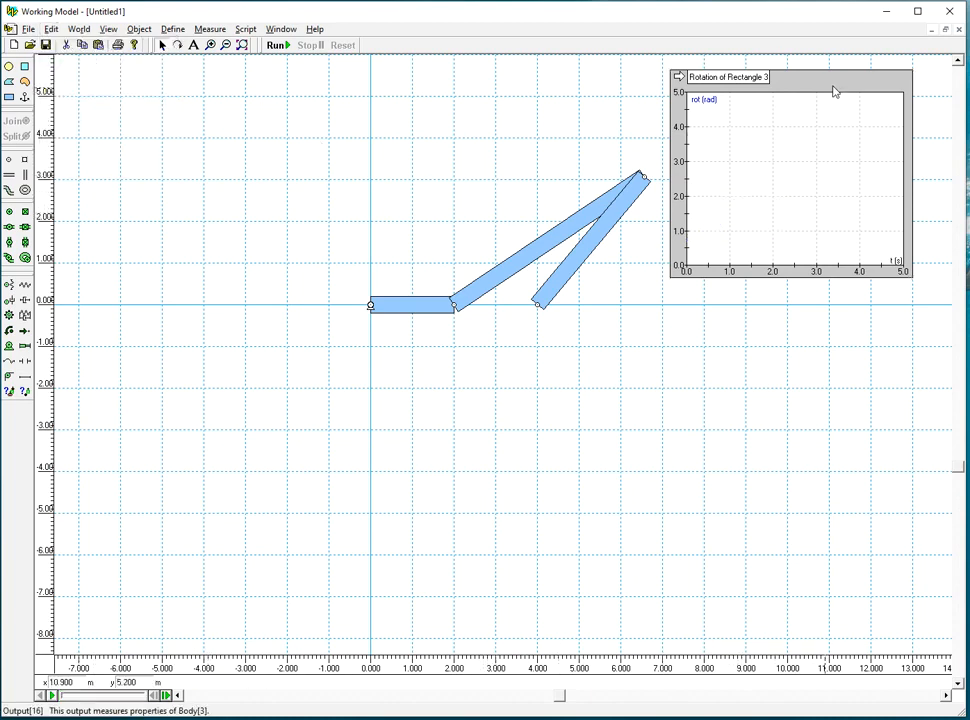
pyautogui.click(51, 29)
pyautogui.click(62, 77)
pyautogui.click(56, 30)
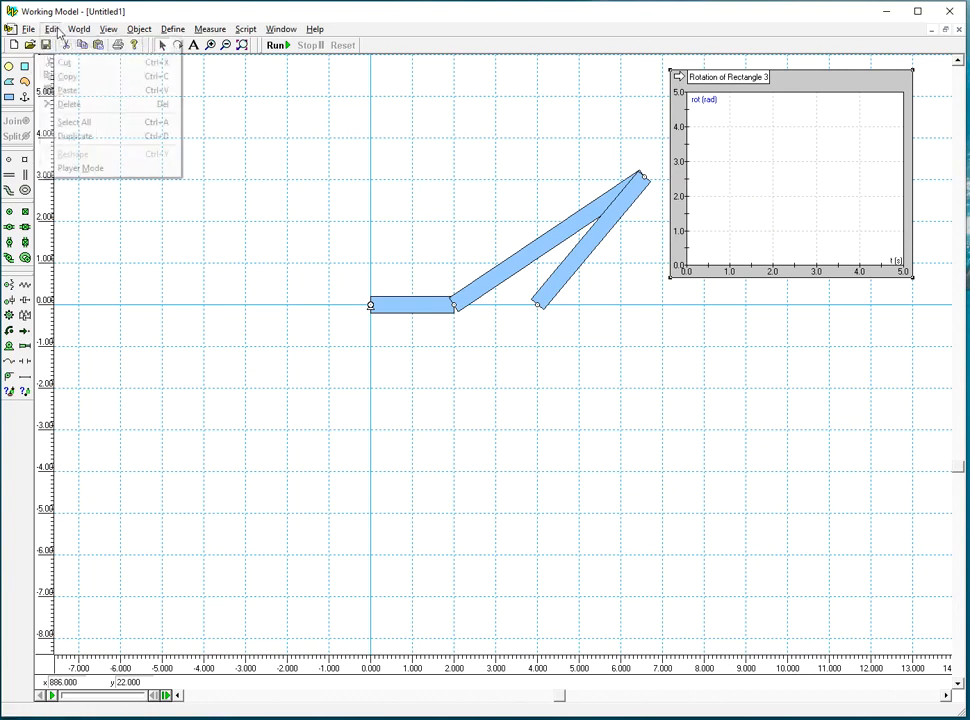
pyautogui.click(62, 90)
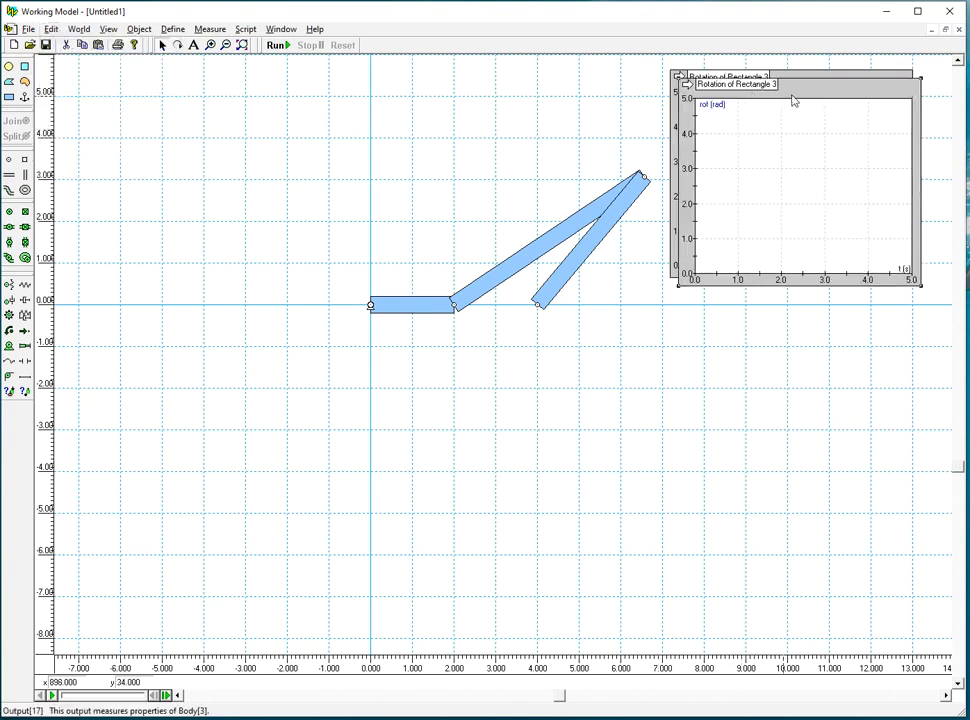
pyautogui.moveTo(795, 98); pyautogui.dragTo(787, 315)
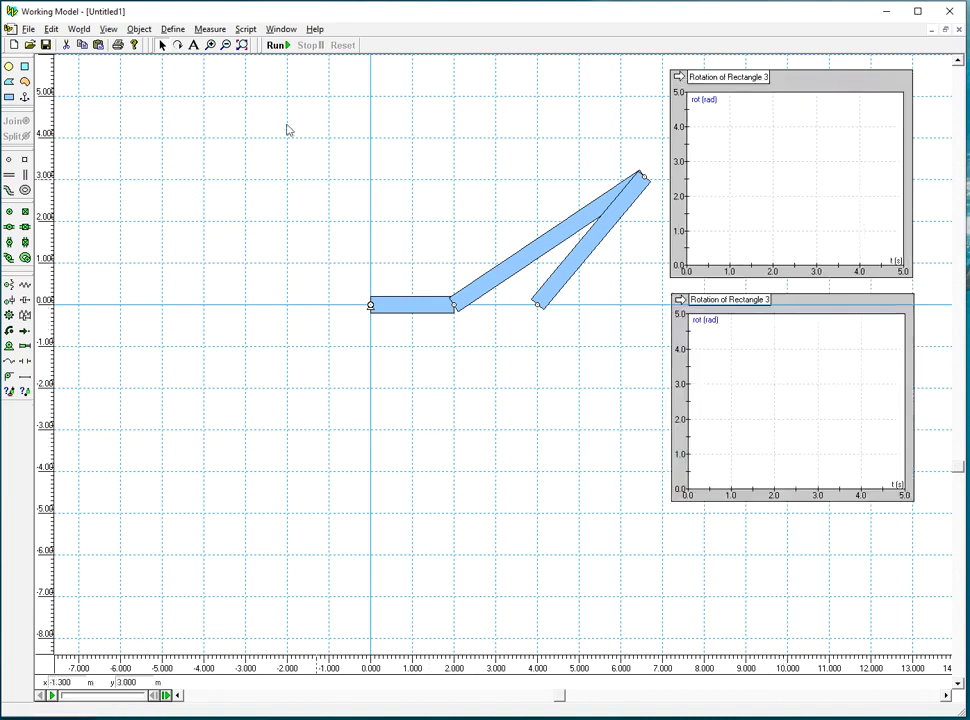
# Open the object properties and examine Body[1] and the list of objects in the model
pyautogui.click(282, 31)
pyautogui.click(295, 44)
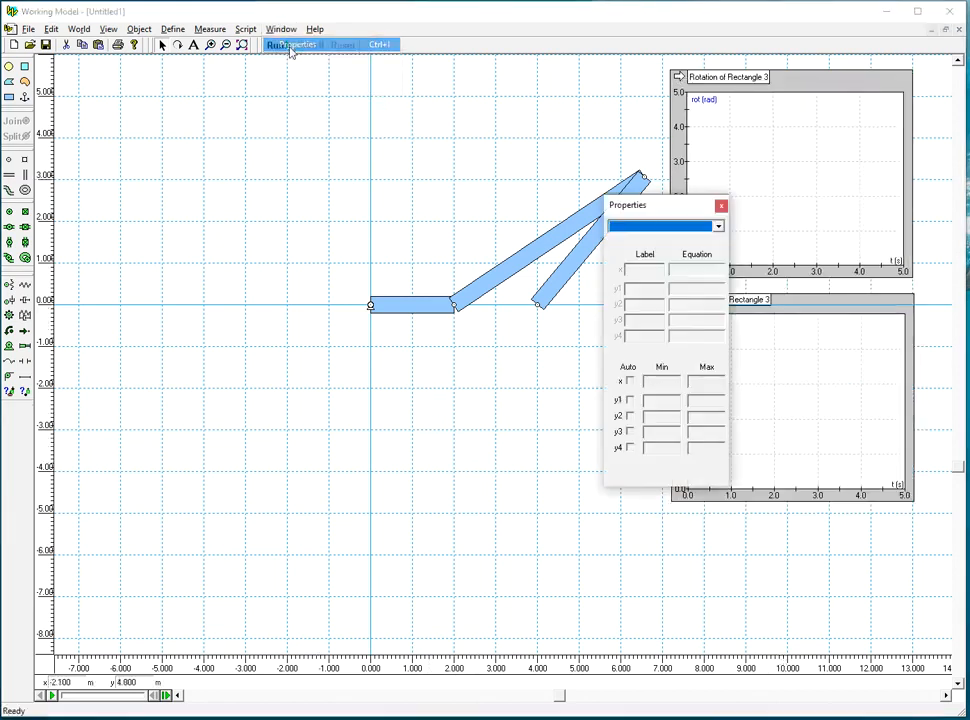
pyautogui.click(717, 226)
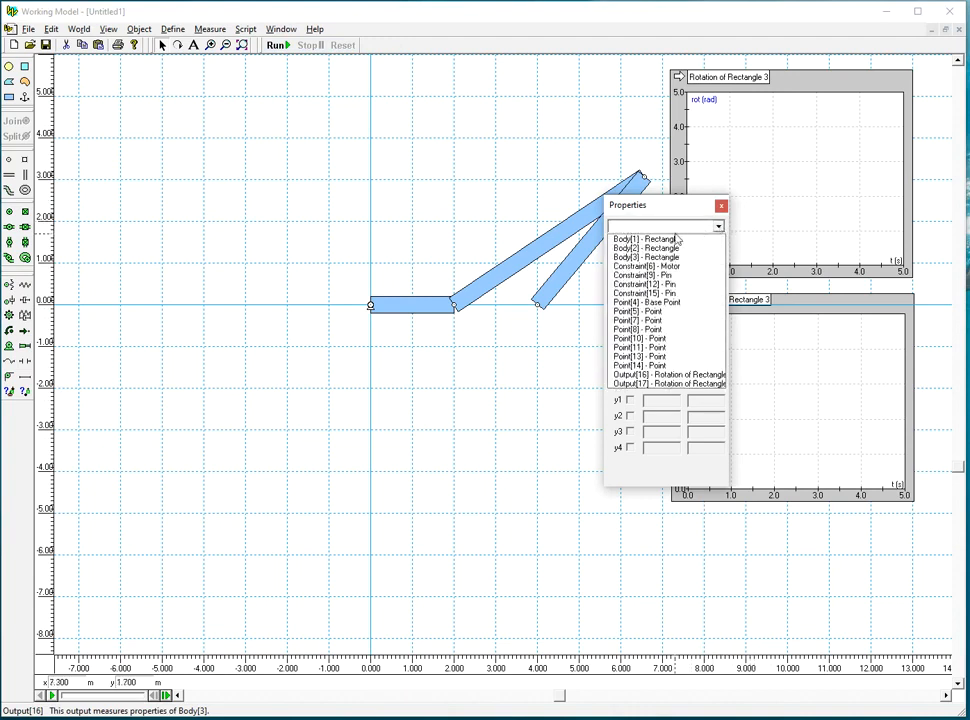
pyautogui.click(678, 237)
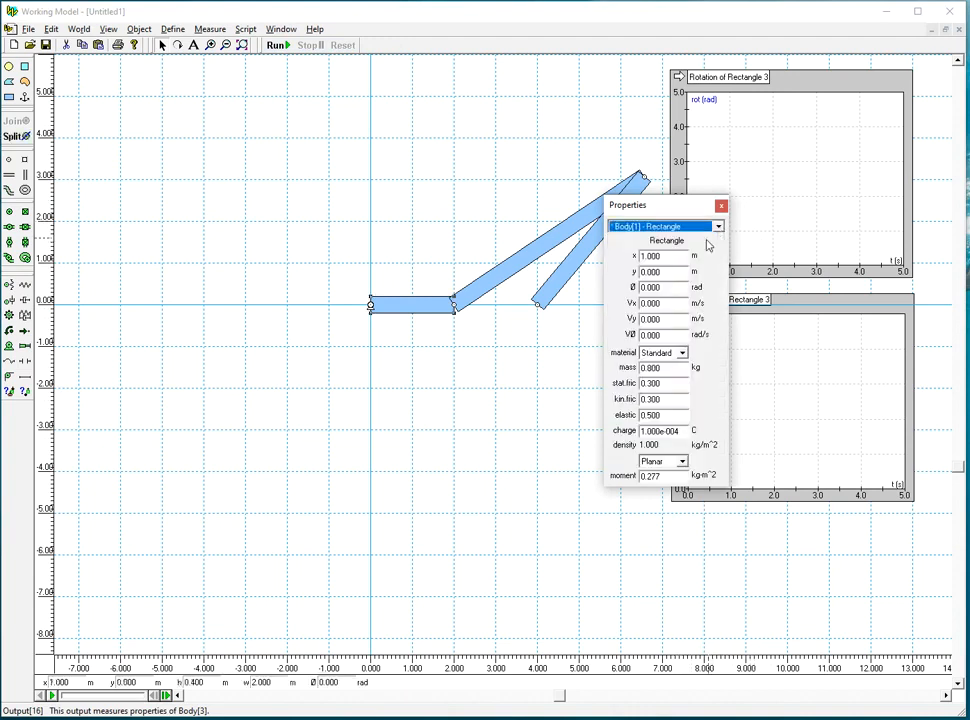
pyautogui.click(716, 228)
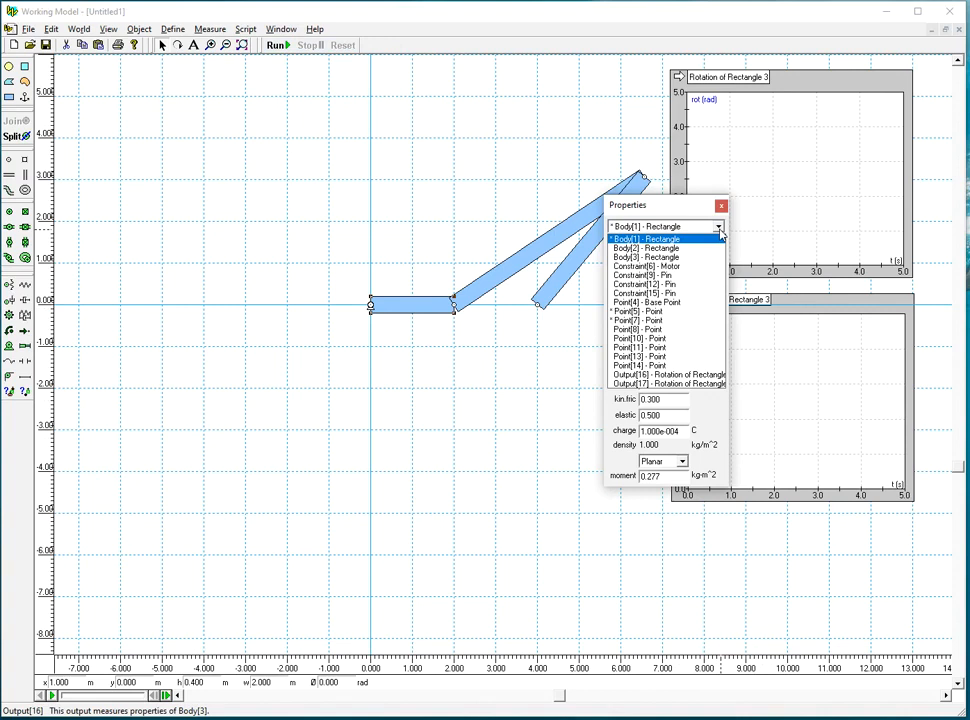
pyautogui.click(718, 228)
pyautogui.click(719, 230)
pyautogui.click(692, 204)
pyautogui.click(420, 227)
# Move the Properties window clear of the linkage and step through the bodies, constraints, points and graph outputs from Body[1] to Output[17]
pyautogui.moveTo(701, 213); pyautogui.dragTo(148, 162)
pyautogui.click(190, 177)
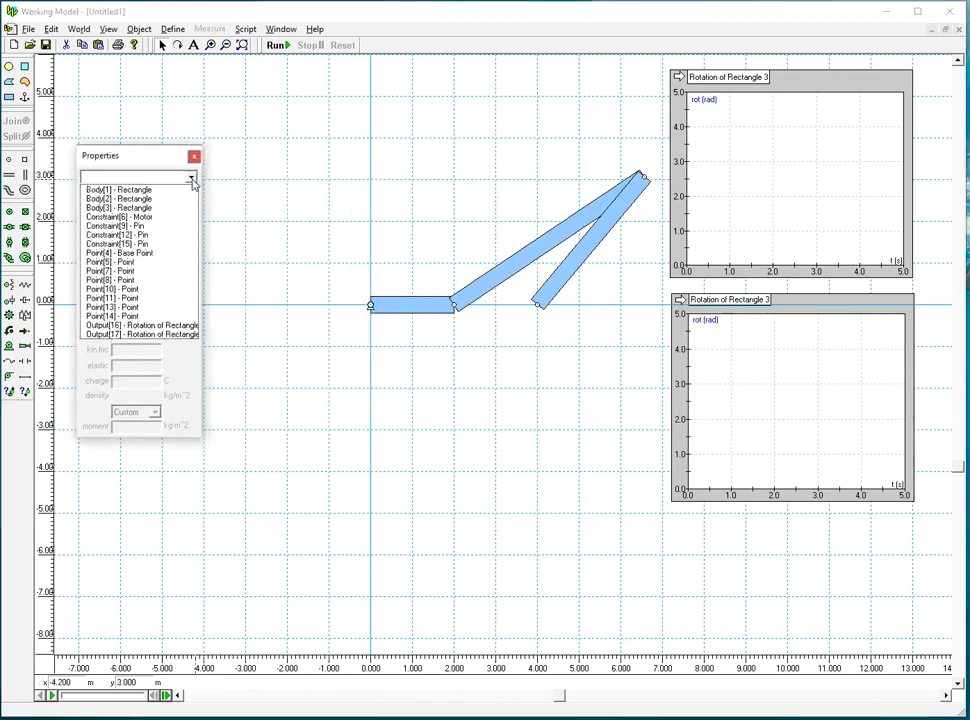
pyautogui.click(157, 190)
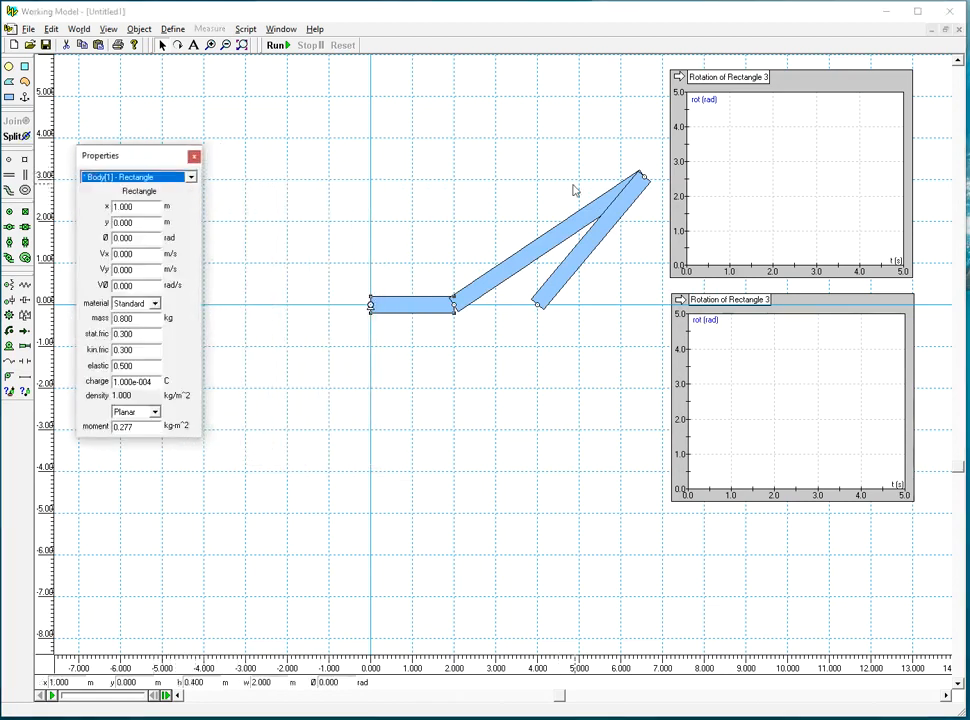
pyautogui.press('Down')
pyautogui.press('Up')
pyautogui.press('Down')
pyautogui.press('Down')
pyautogui.press('Down')
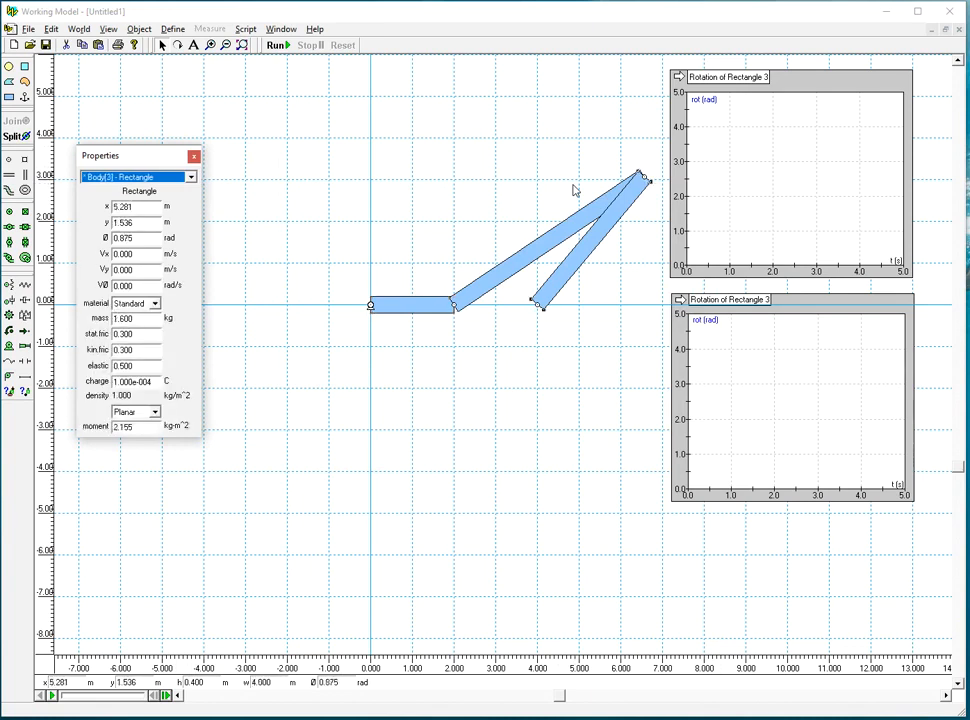
pyautogui.press('Down')
pyautogui.press('Down')
pyautogui.press('Down')
pyautogui.press('Down')
pyautogui.press('Down')
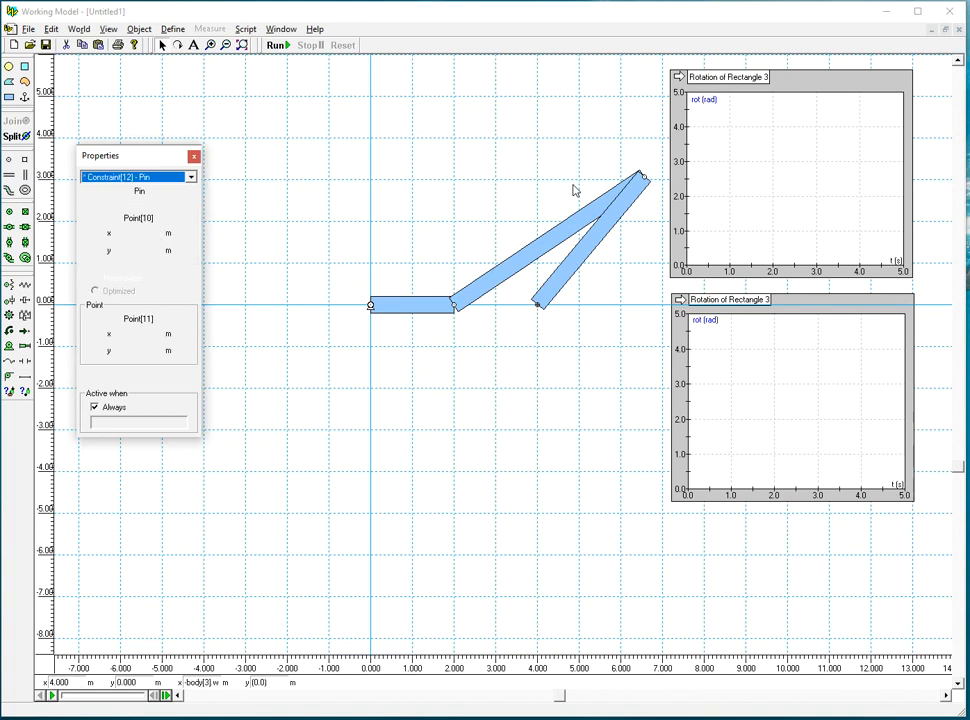
pyautogui.press('Down')
pyautogui.press('Down')
pyautogui.press('Down')
pyautogui.press('Down')
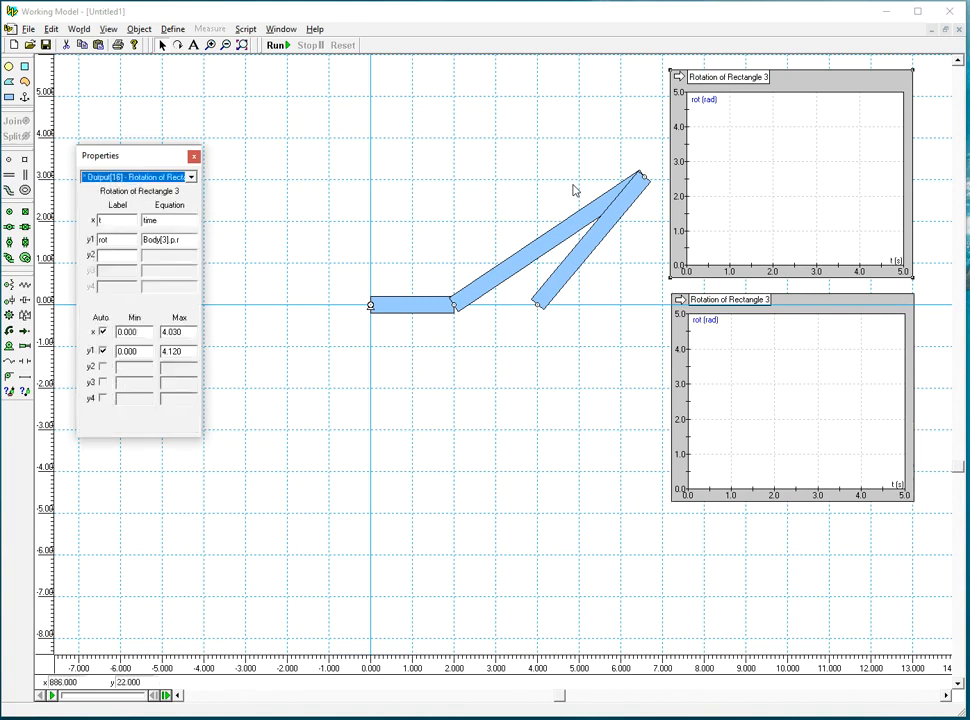
pyautogui.click(189, 179)
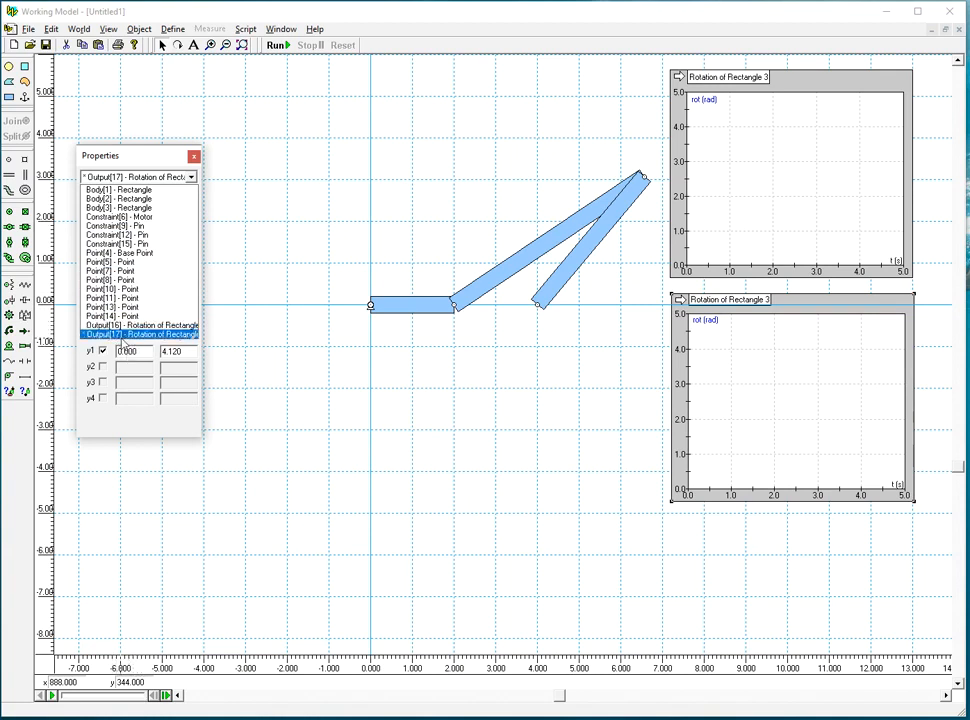
pyautogui.click(196, 158)
pyautogui.click(196, 157)
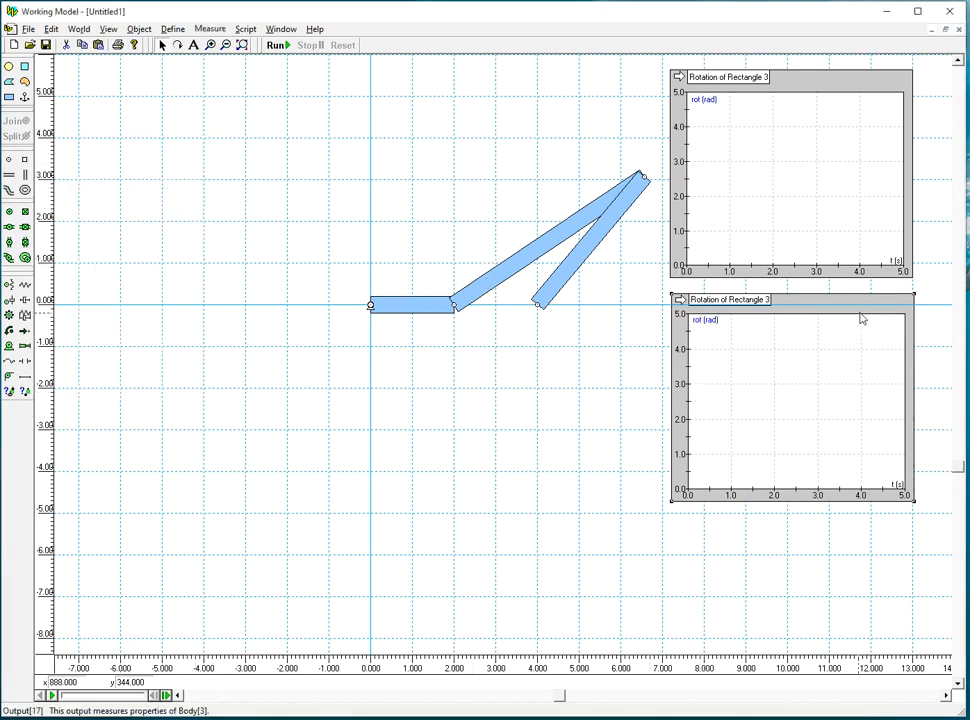
# Delete the duplicate rotation graph, and open the properties and appearance settings of the remaining one
pyautogui.press('Delete')
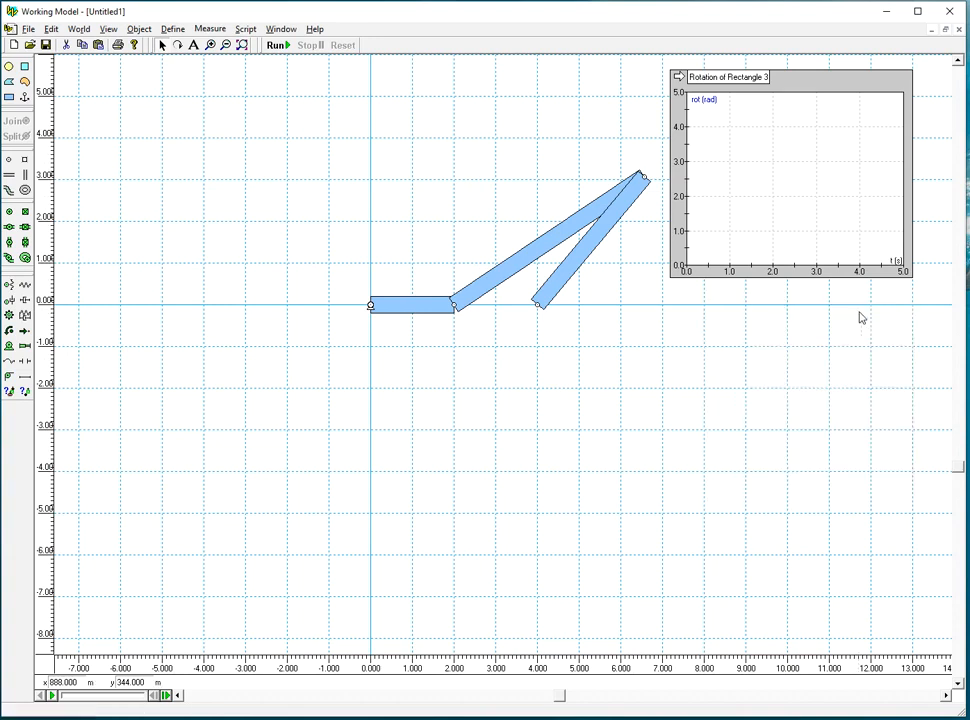
pyautogui.doubleClick(820, 91)
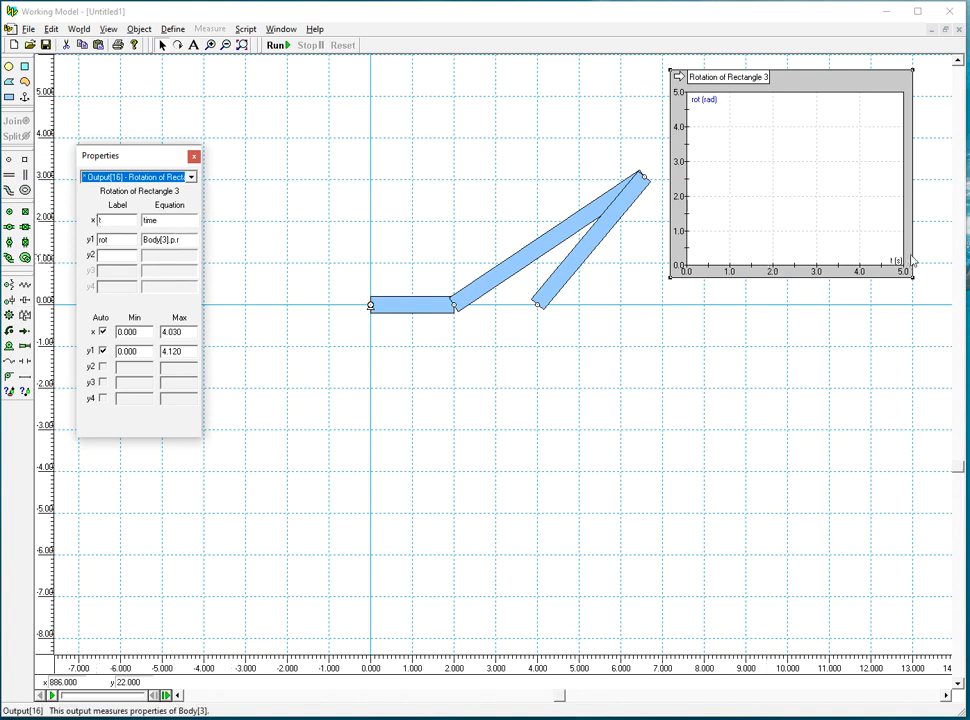
pyautogui.click(280, 29)
pyautogui.click(300, 58)
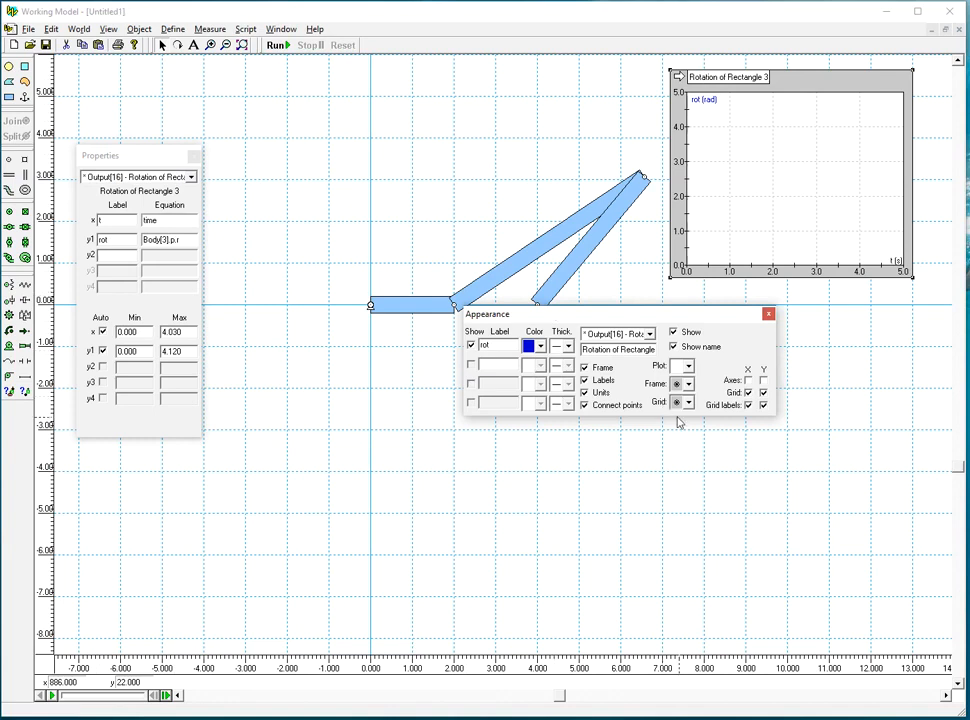
# Try hiding the rotation graph's frame, and restore it
pyautogui.click(585, 381)
pyautogui.click(586, 370)
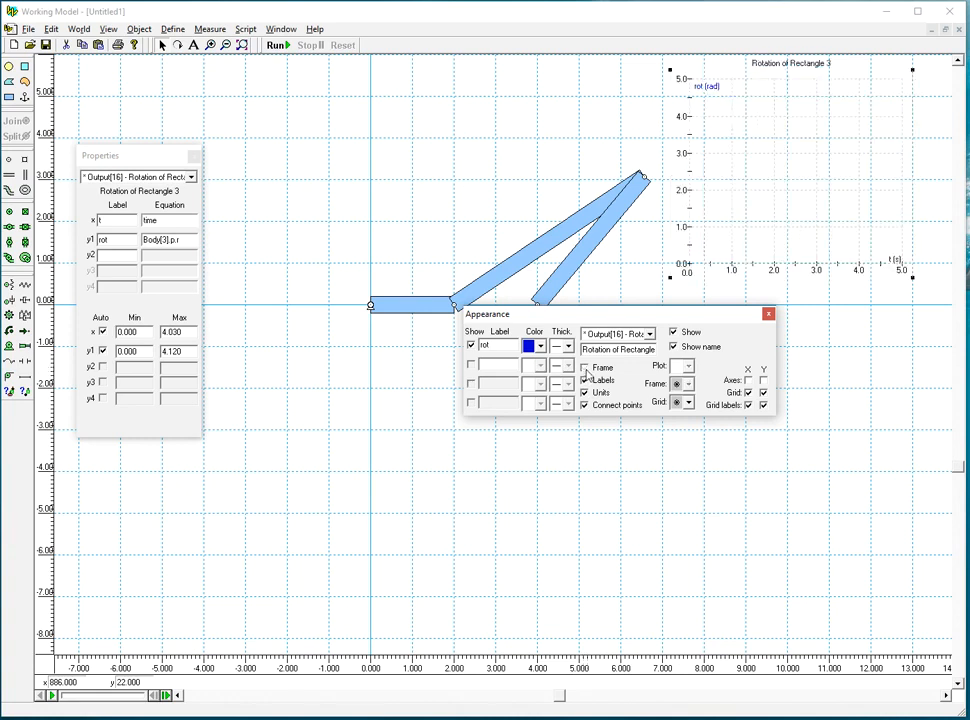
pyautogui.click(586, 370)
pyautogui.click(586, 370)
pyautogui.click(586, 370)
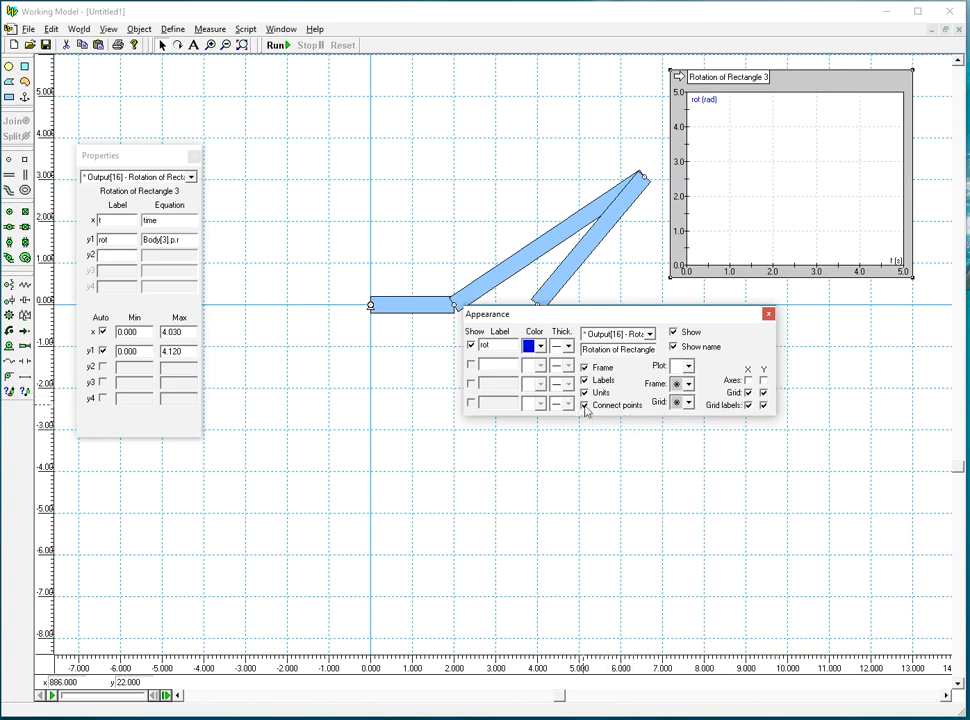
# Show the X and Y axes on the rotation graph, and run the simulation for about two seconds before resetting it
pyautogui.click(763, 380)
pyautogui.click(768, 316)
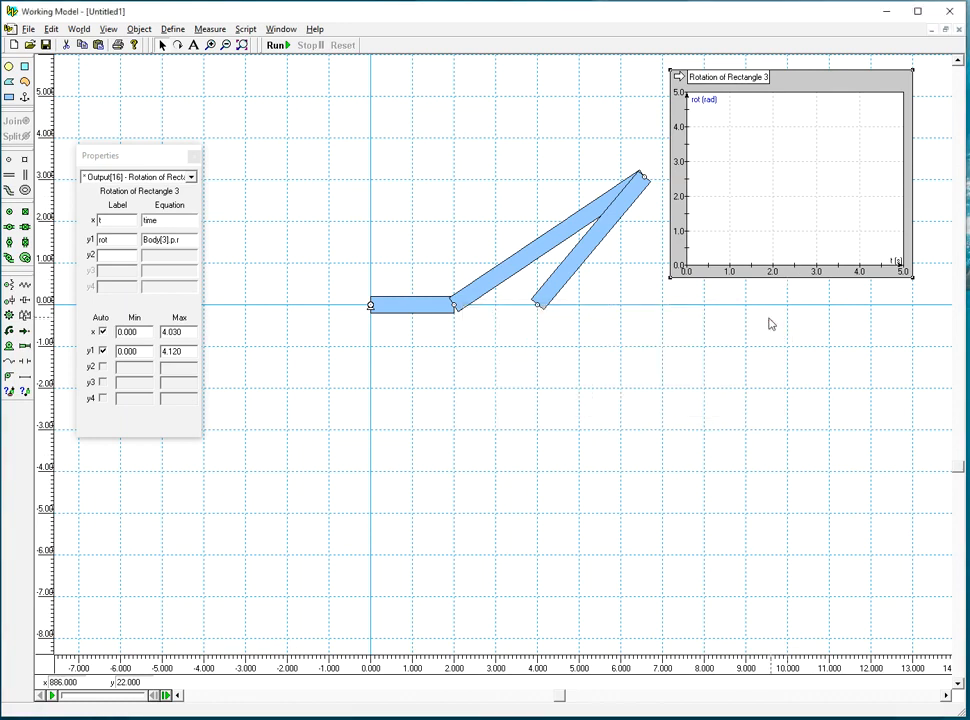
pyautogui.click(277, 45)
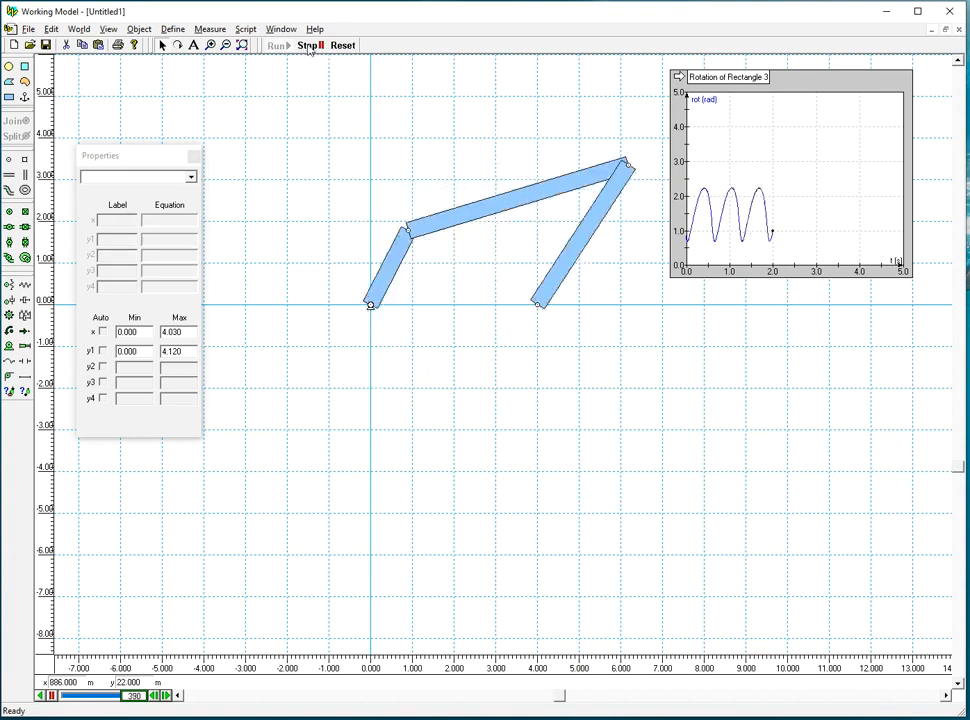
pyautogui.click(308, 45)
pyautogui.click(342, 45)
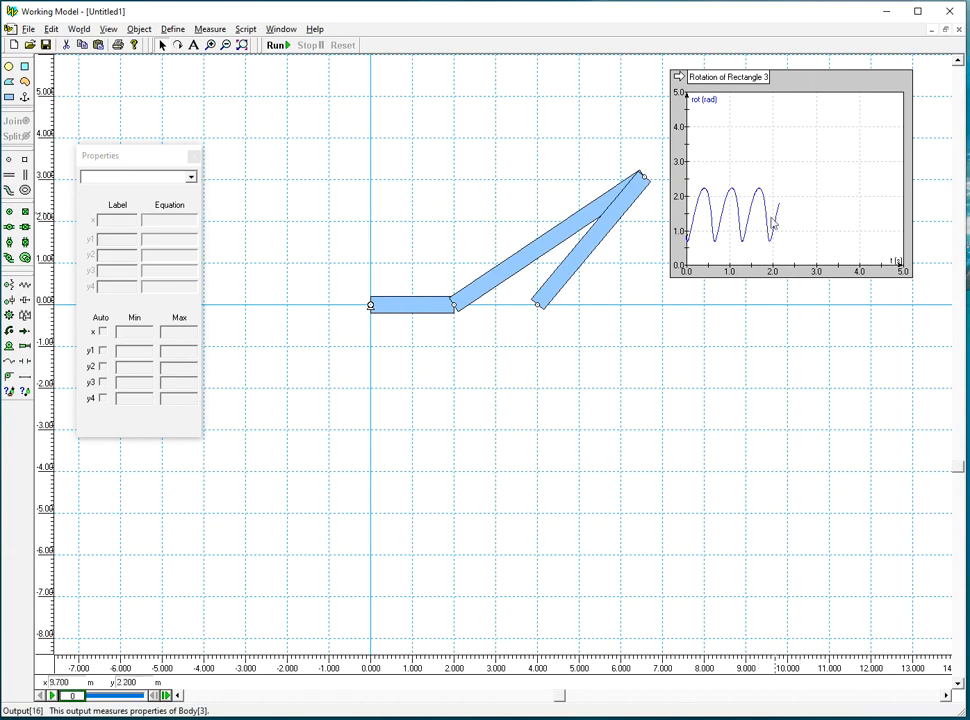
# Change the rotation graph's y1 equation to -pi+Body[3].p.r, and run the simulation briefly before resetting it
pyautogui.click(818, 85)
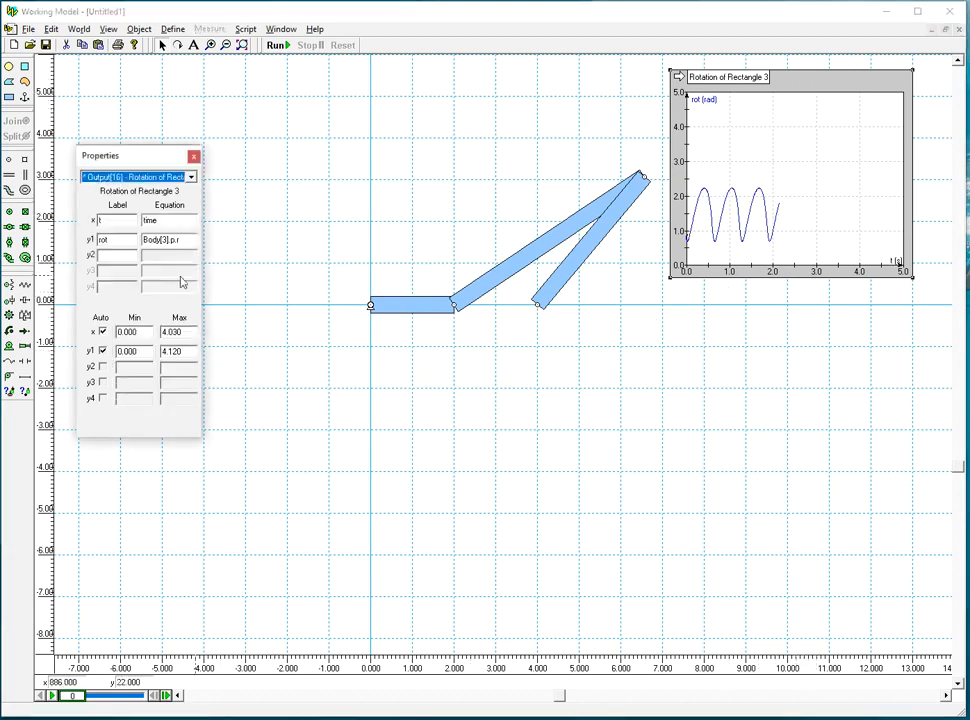
pyautogui.click(148, 241)
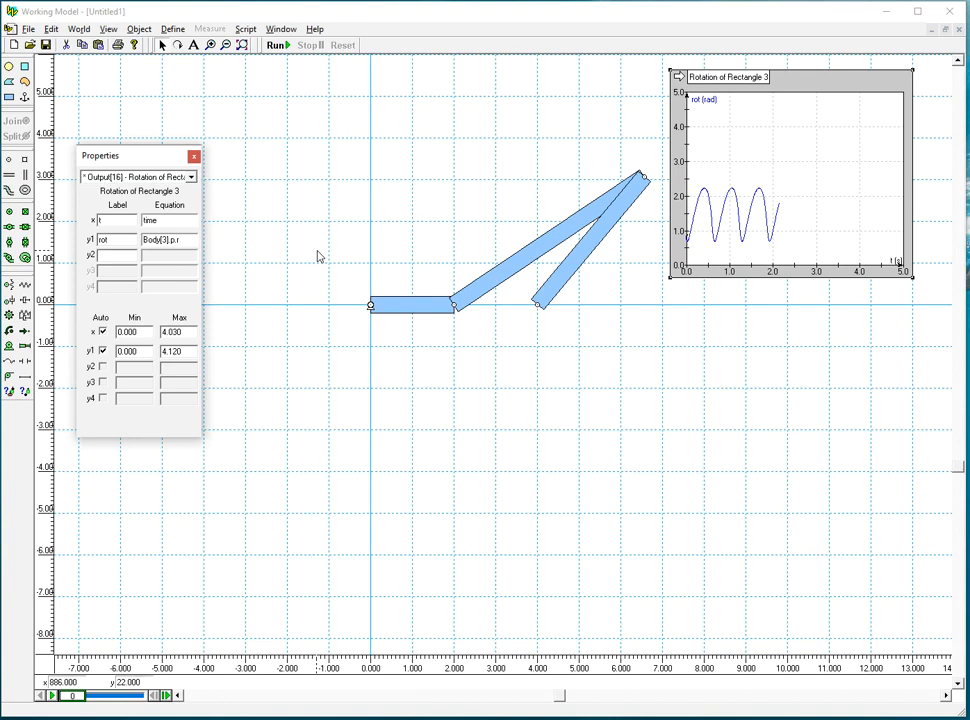
pyautogui.write('-pi+')
pyautogui.click(194, 157)
pyautogui.click(276, 45)
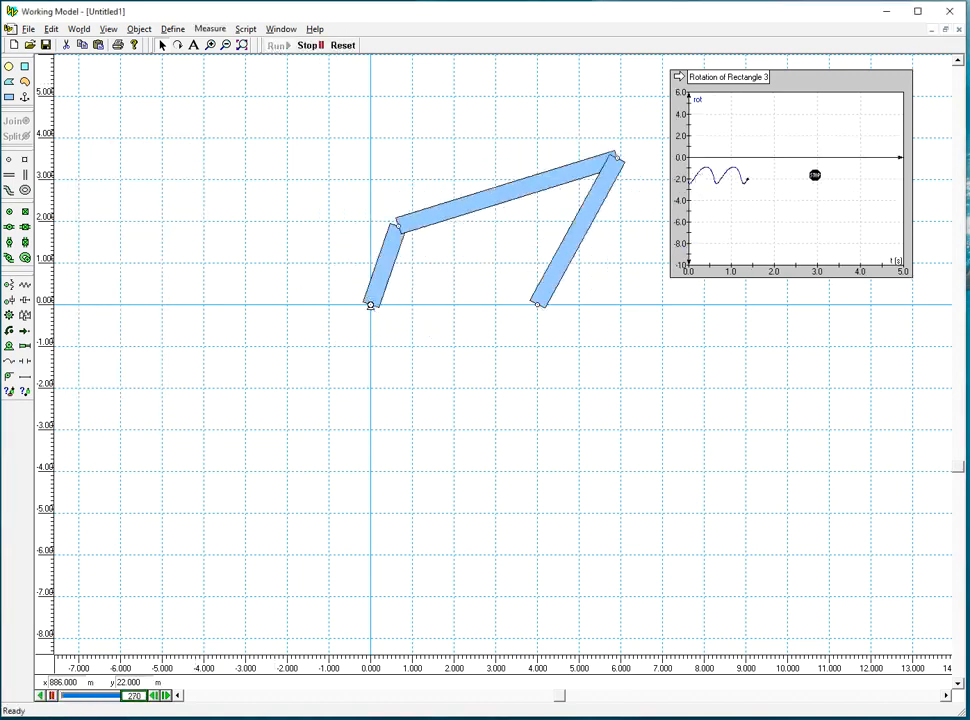
pyautogui.click(309, 45)
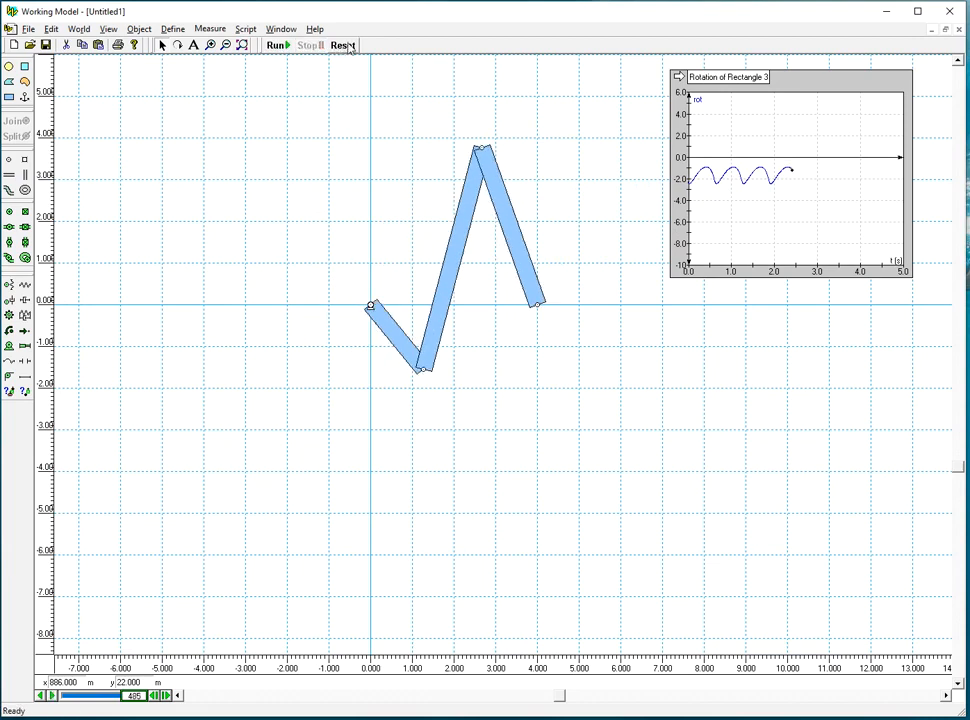
pyautogui.click(342, 45)
# Turn off automatic scaling of the rotation graph's x range and set its maximum to 2
pyautogui.doubleClick(812, 87)
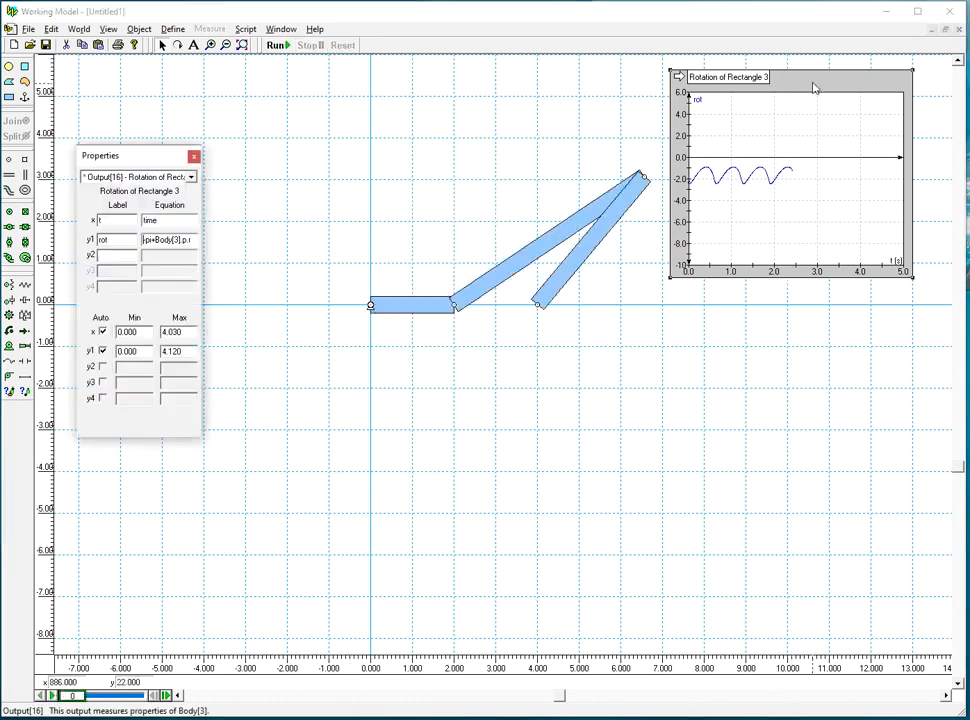
pyautogui.click(103, 351)
pyautogui.click(103, 333)
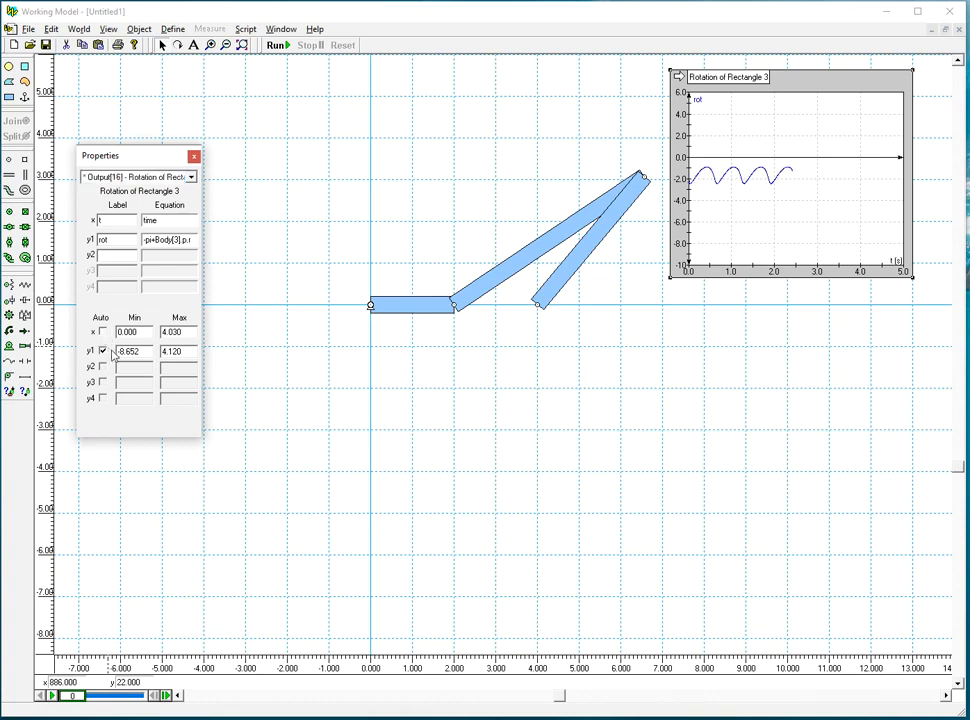
pyautogui.moveTo(195, 333); pyautogui.dragTo(157, 333)
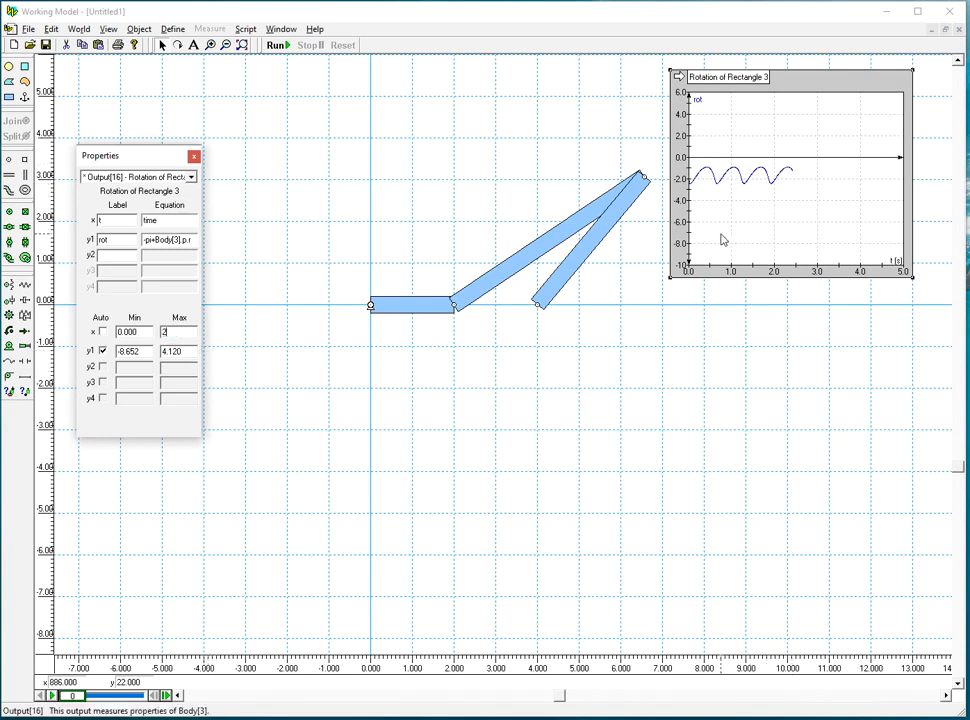
pyautogui.write('2')
pyautogui.click(196, 158)
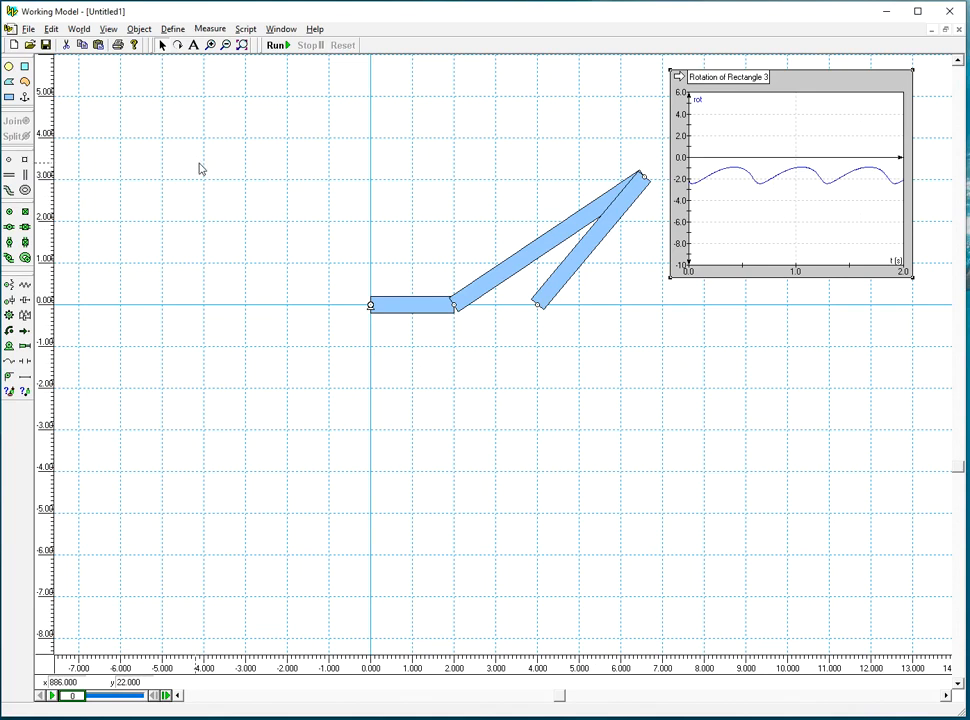
# Reopen the properties of the rotation graph
pyautogui.doubleClick(853, 89)
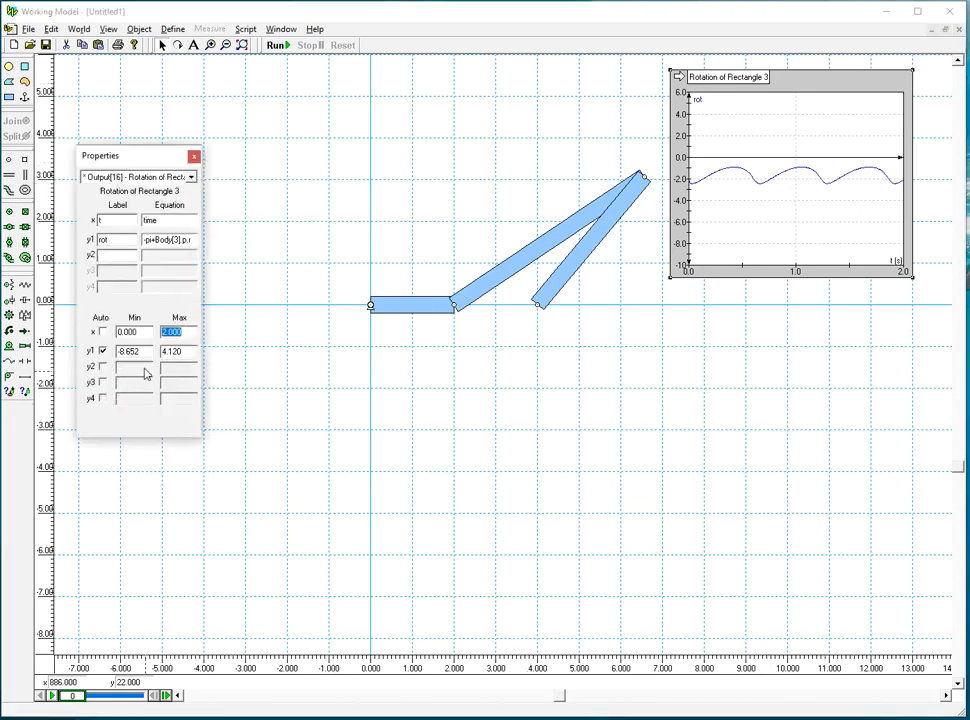
# Turn off auto-scaling for y1 on the rotation graph, set its range from -4 to 0, and run and reset the simulation
pyautogui.click(103, 352)
pyautogui.moveTo(147, 351); pyautogui.dragTo(87, 351)
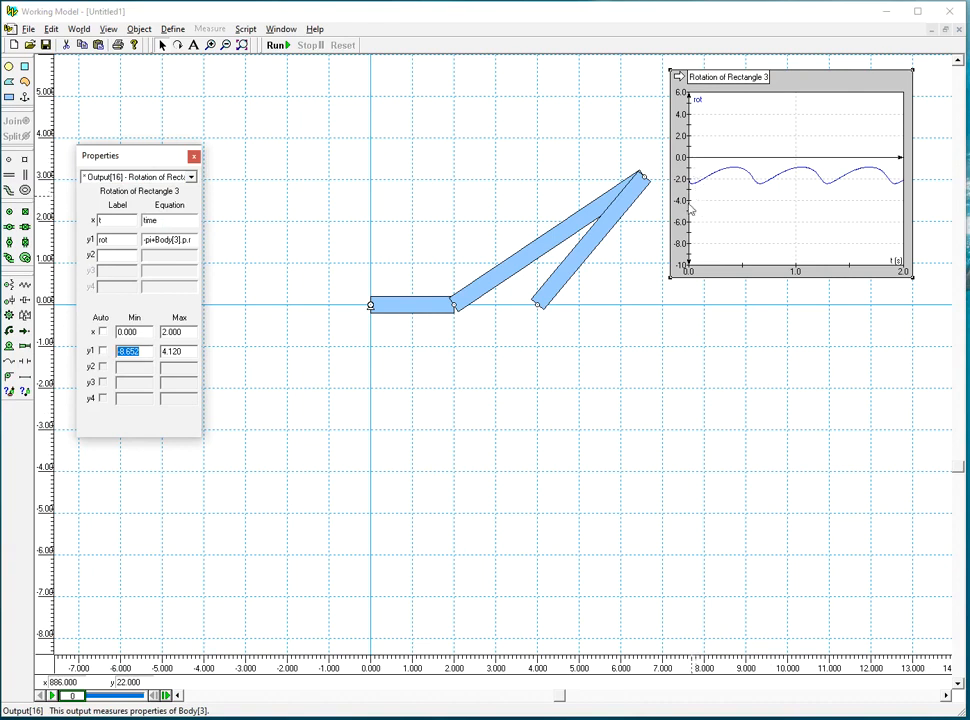
pyautogui.press('BackSpace')
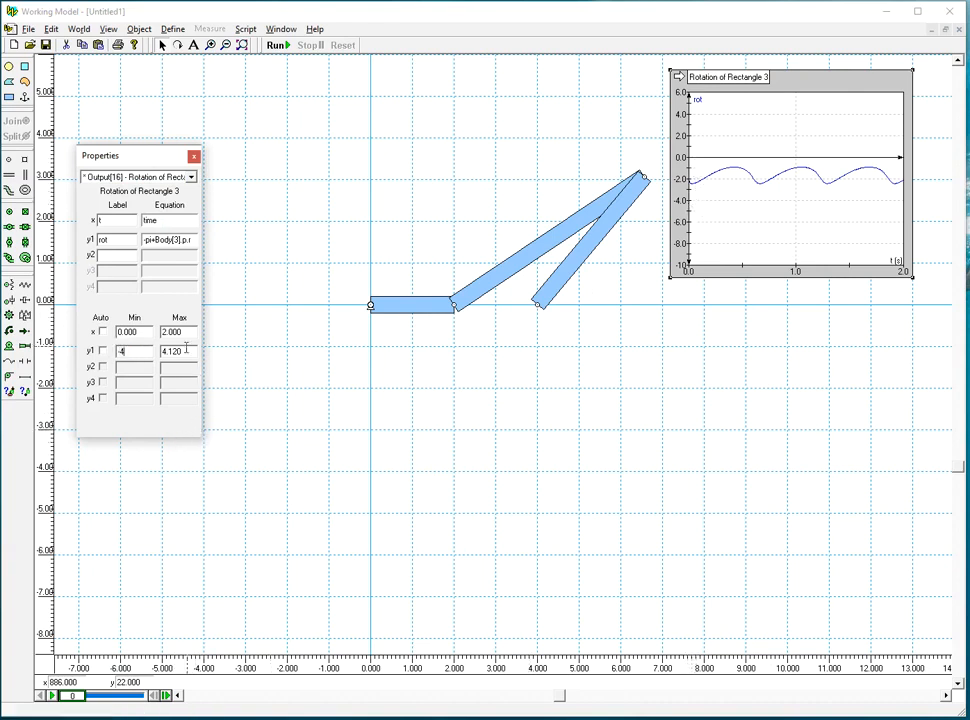
pyautogui.press('Tab')
pyautogui.write('0')
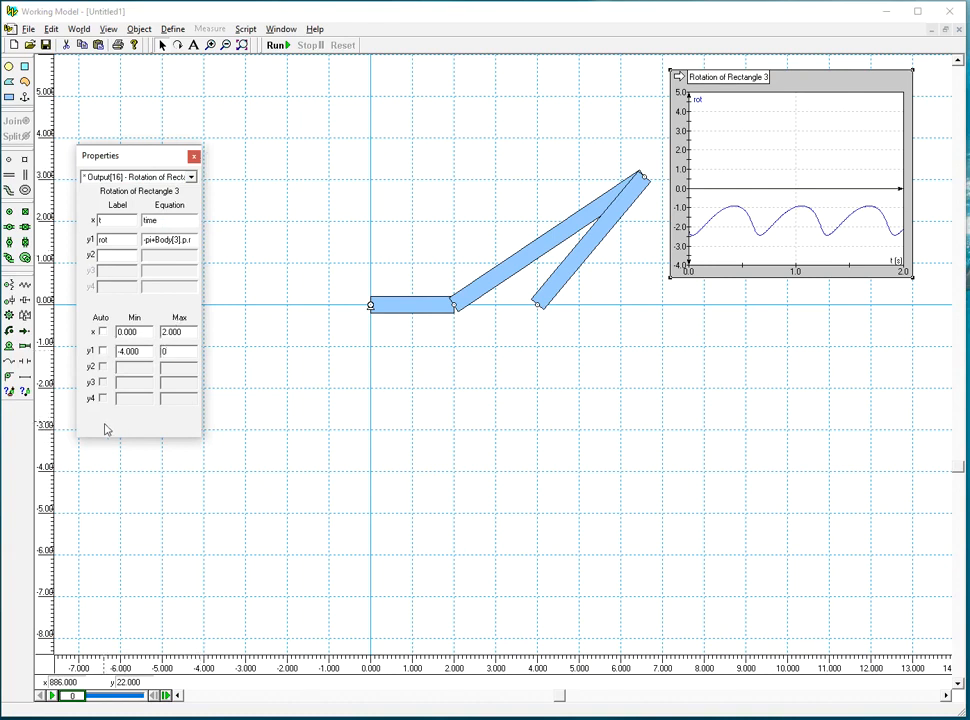
pyautogui.click(196, 157)
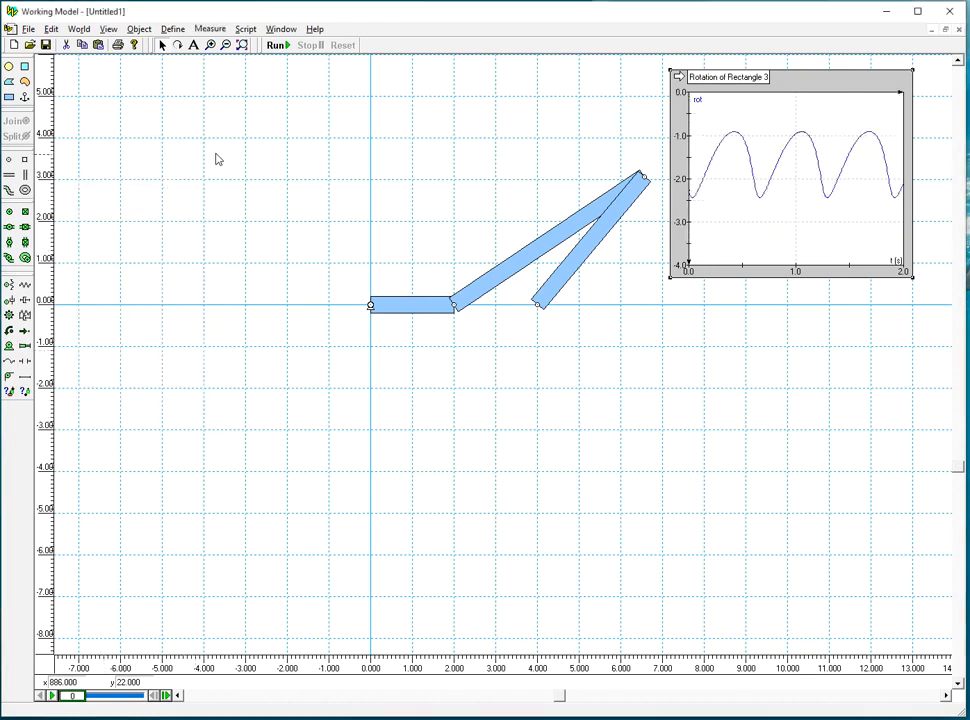
pyautogui.click(276, 45)
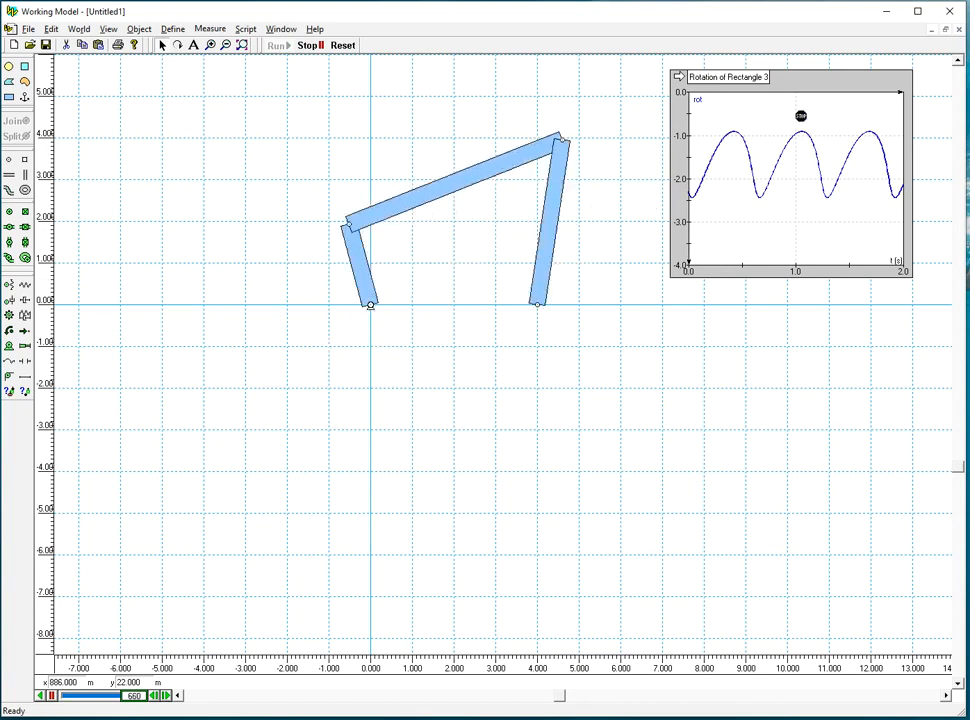
pyautogui.click(343, 46)
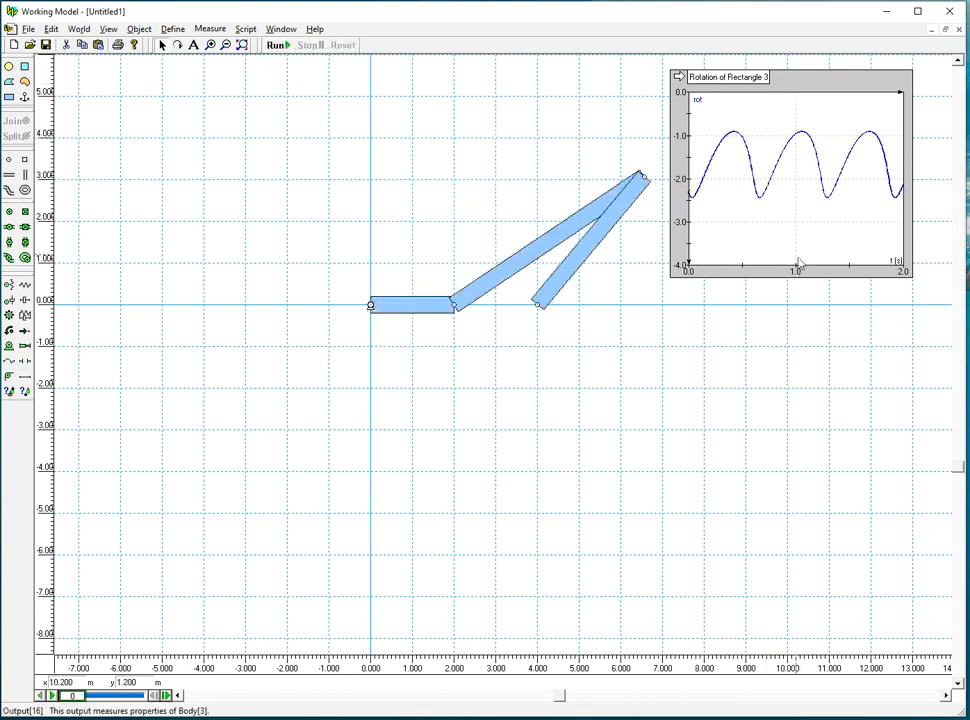
# Set the maximum of the rotation graph's x axis to 1
pyautogui.doubleClick(790, 88)
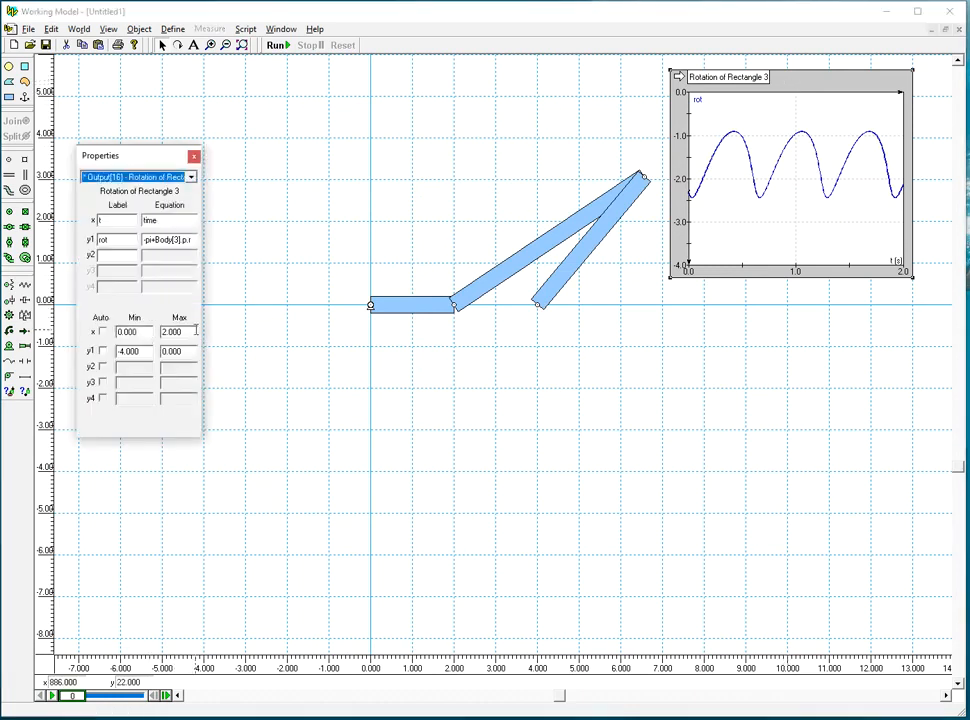
pyautogui.doubleClick(196, 331)
pyautogui.write('1')
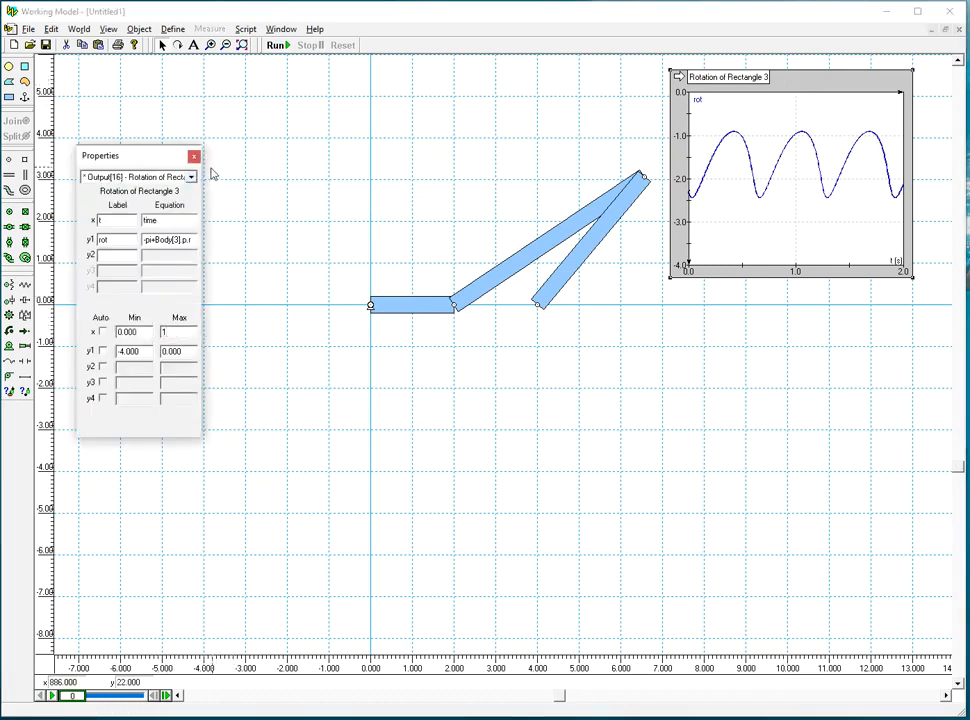
pyautogui.click(194, 156)
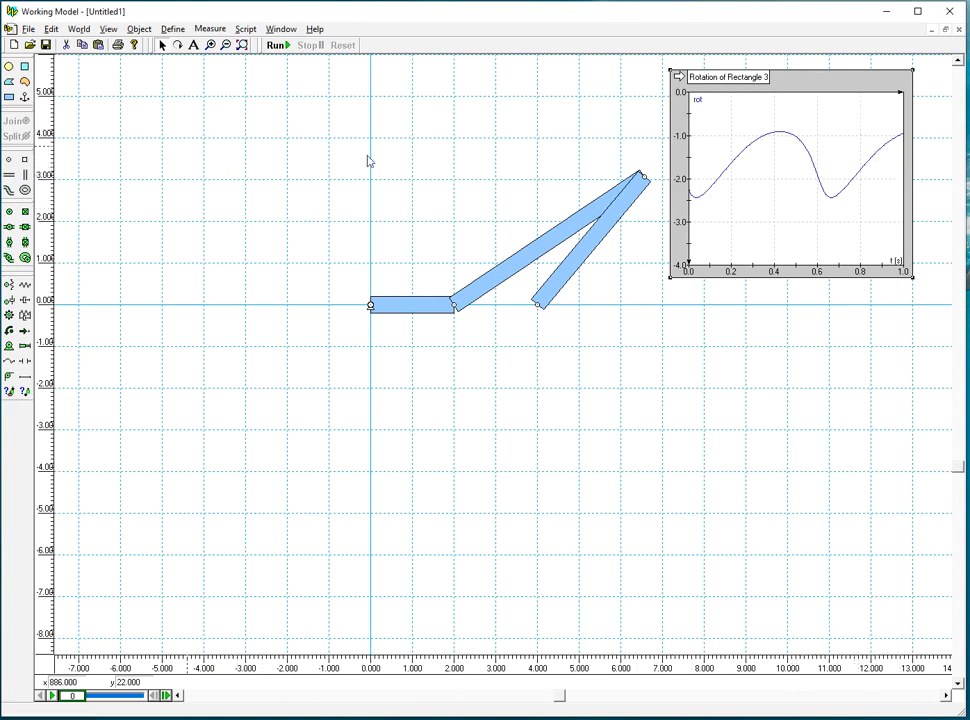
# Add a pause control condition that loops the simulation when time > 1.0
pyautogui.click(80, 30)
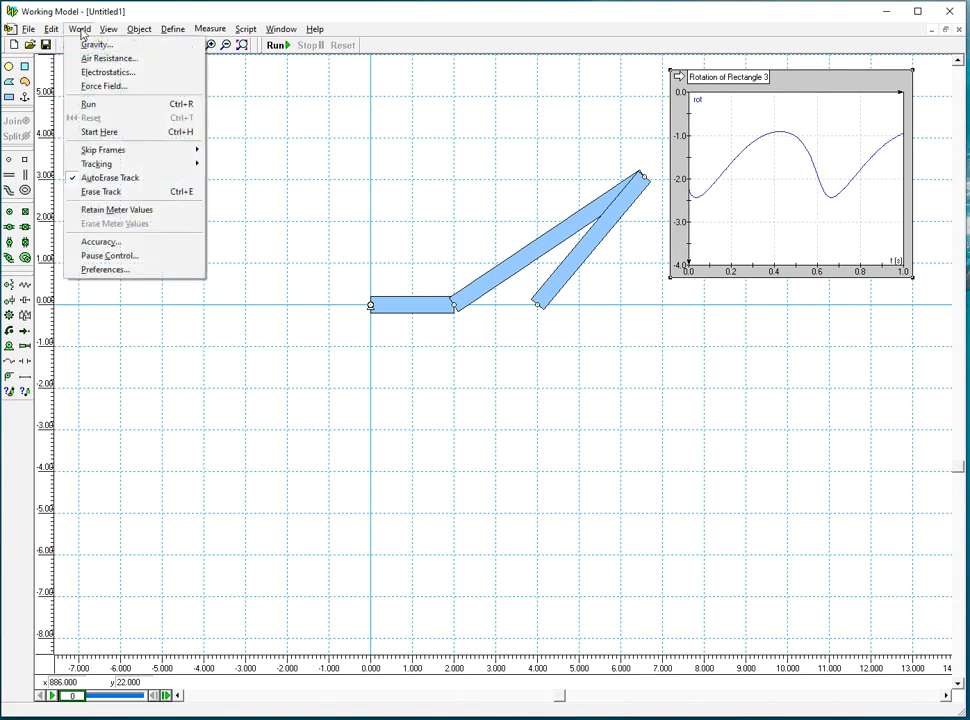
pyautogui.click(124, 256)
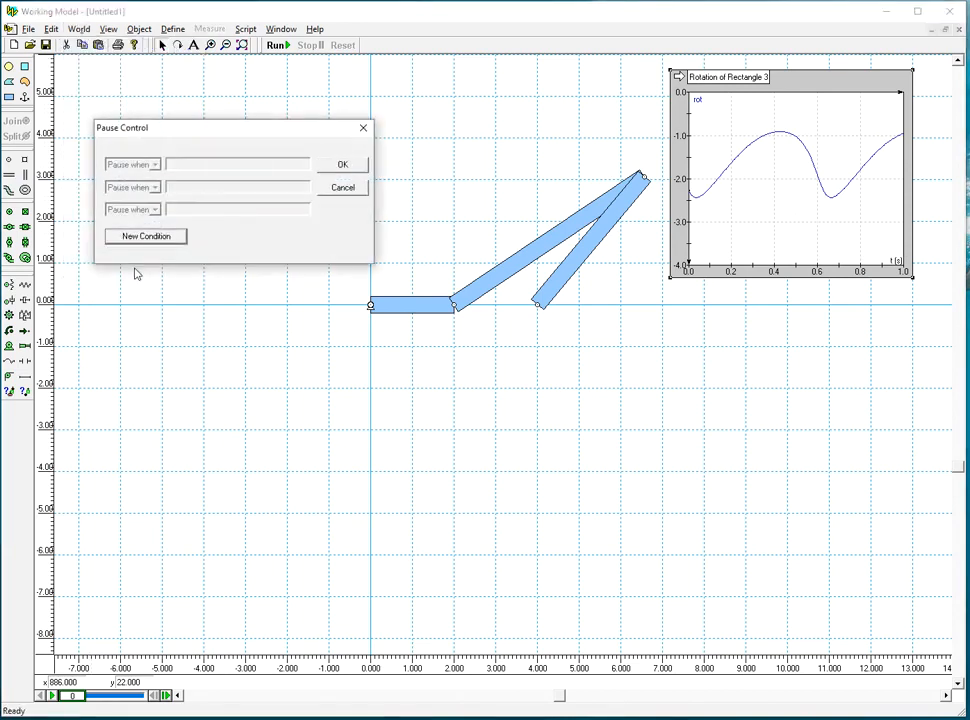
pyautogui.click(157, 241)
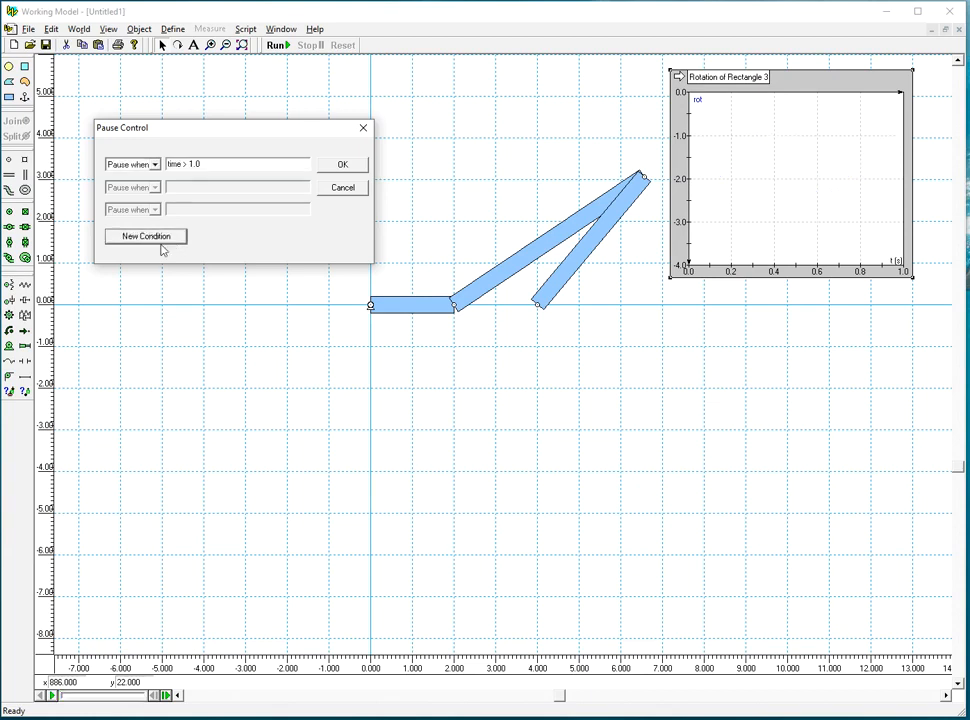
pyautogui.click(155, 165)
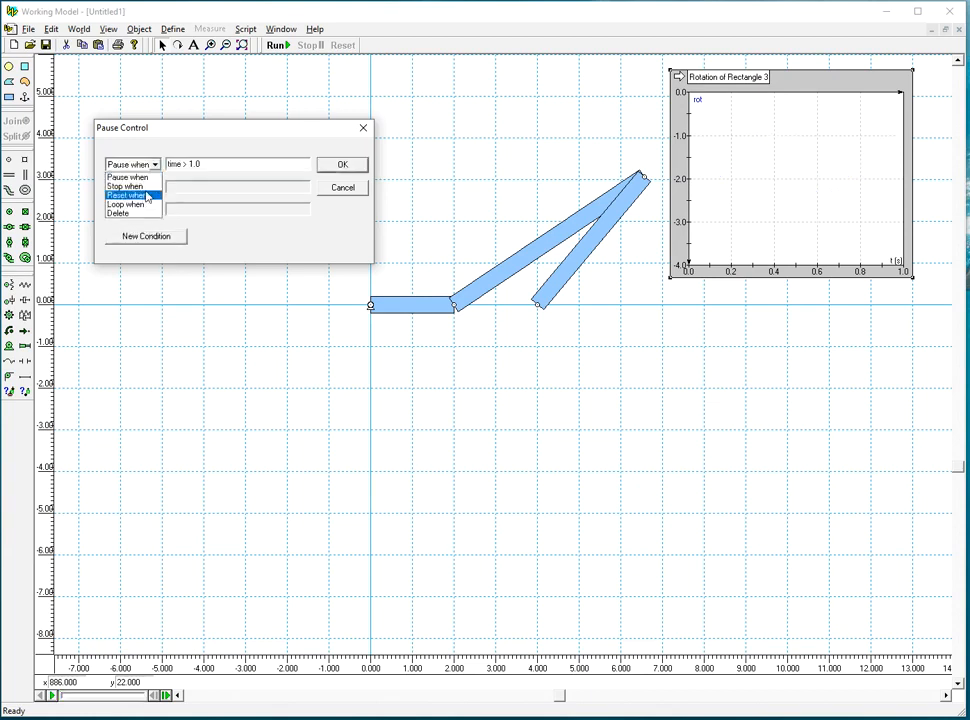
pyautogui.click(140, 205)
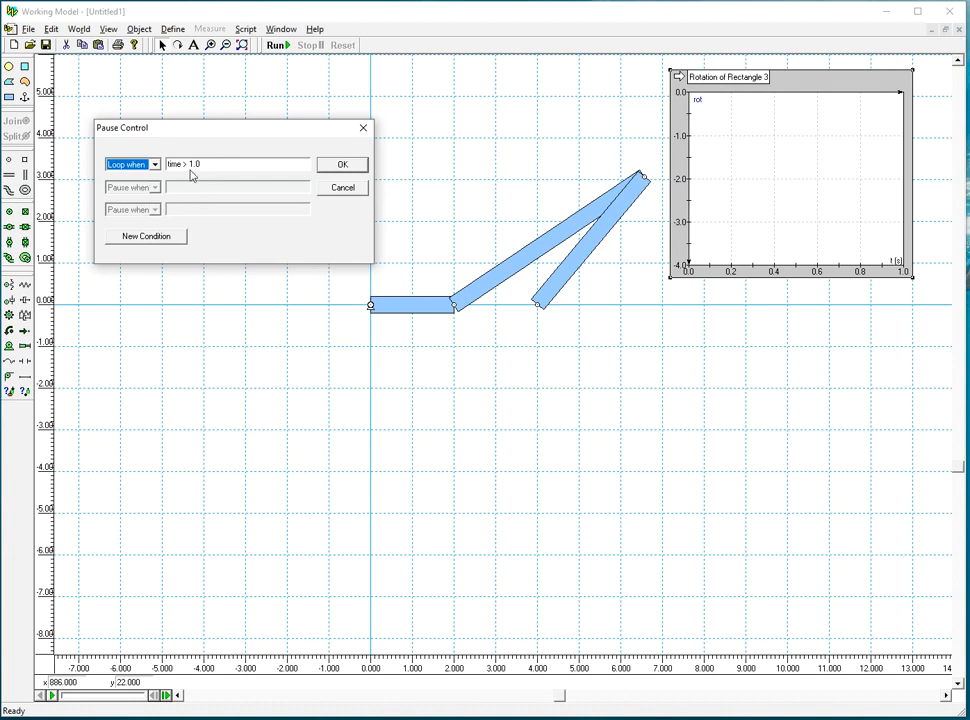
pyautogui.click(338, 165)
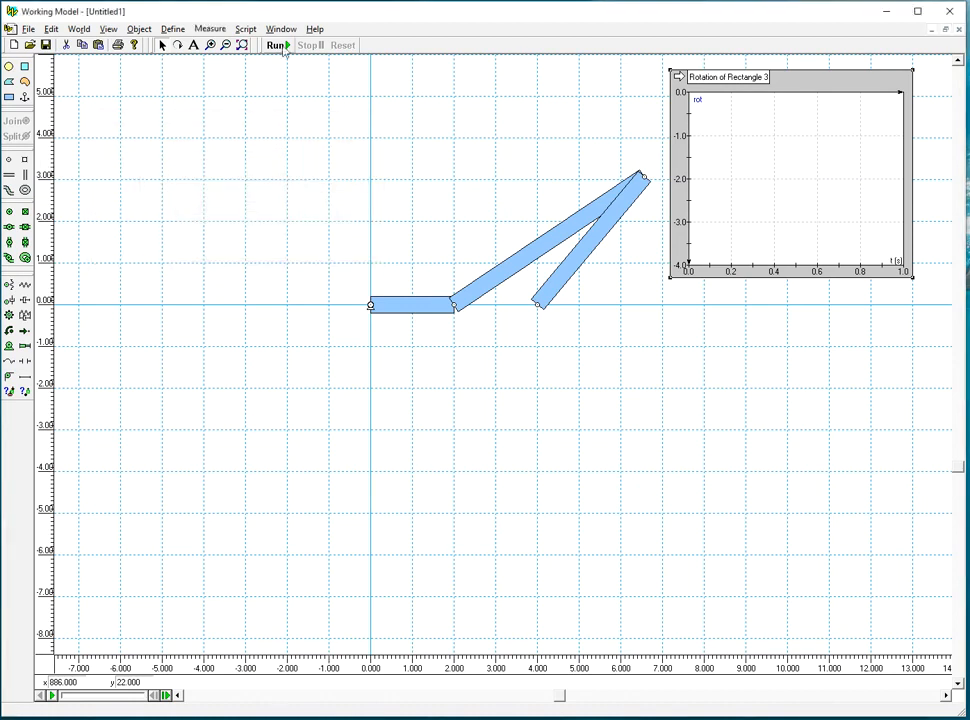
# Run the looping simulation to observe the linkage and its rotation plot, then stop and reset it
pyautogui.click(277, 45)
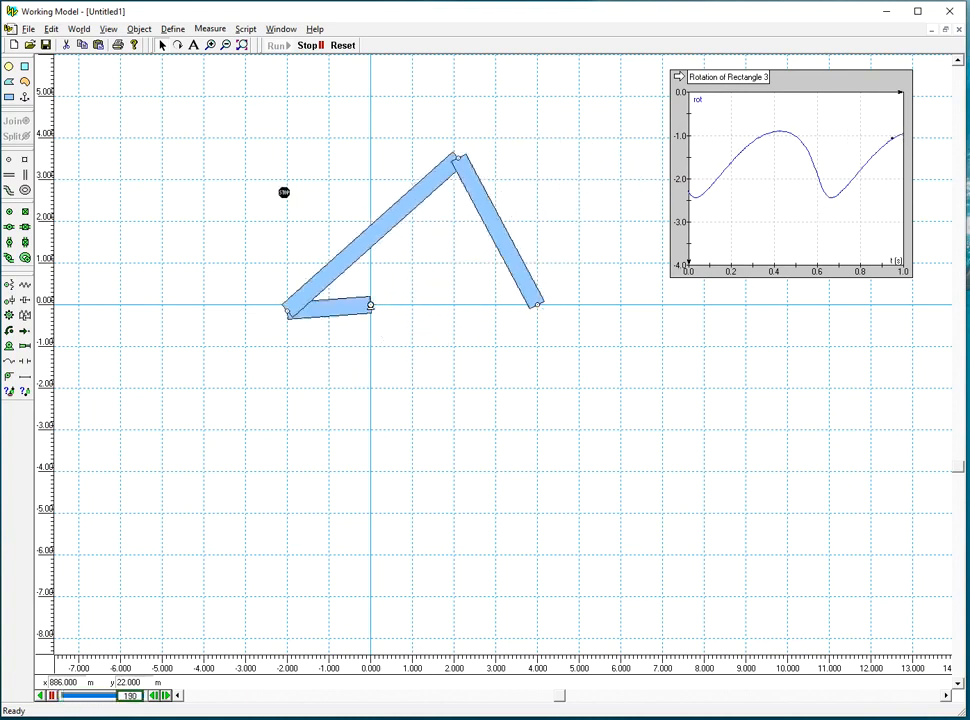
pyautogui.click(310, 45)
pyautogui.click(343, 46)
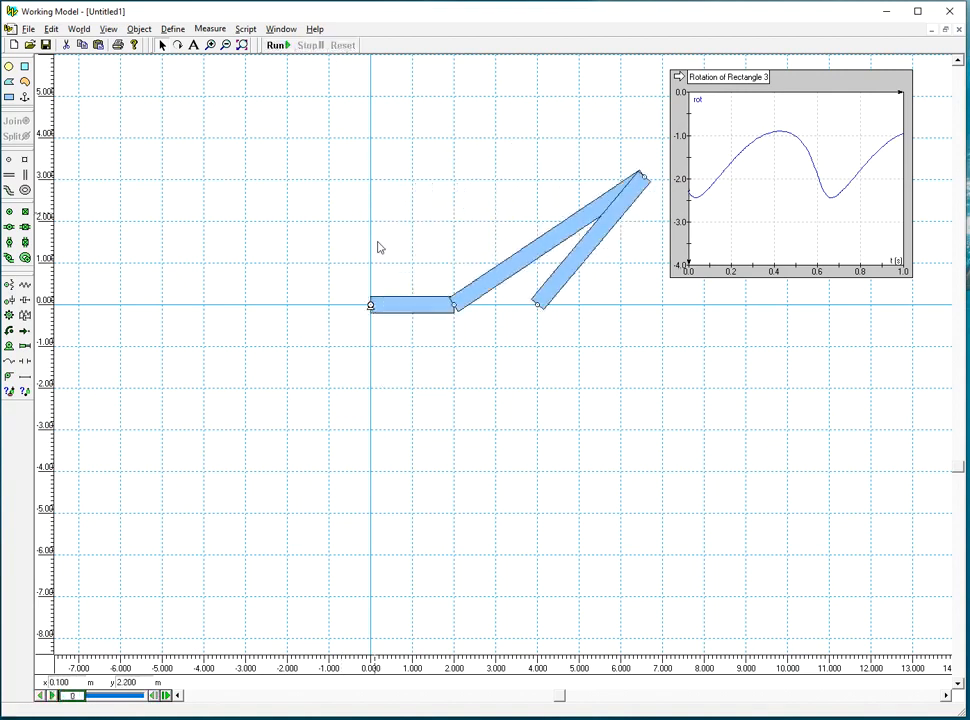
# Turn on tracking every 4 frames and show the center of mass of the long connecting bar, Body[2]
pyautogui.click(78, 29)
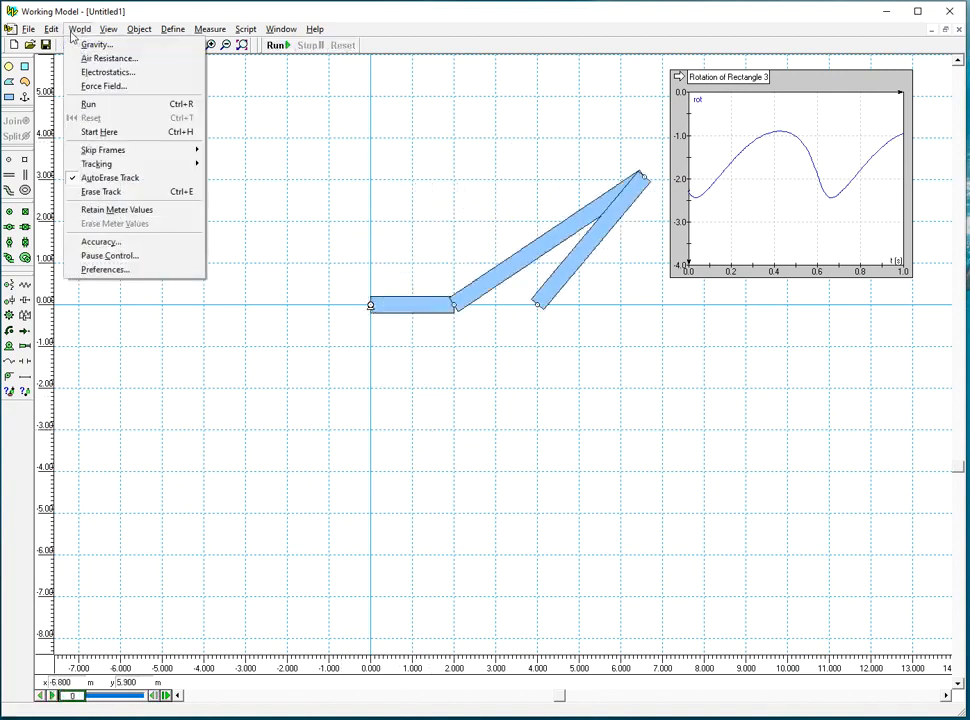
pyautogui.click(704, 473)
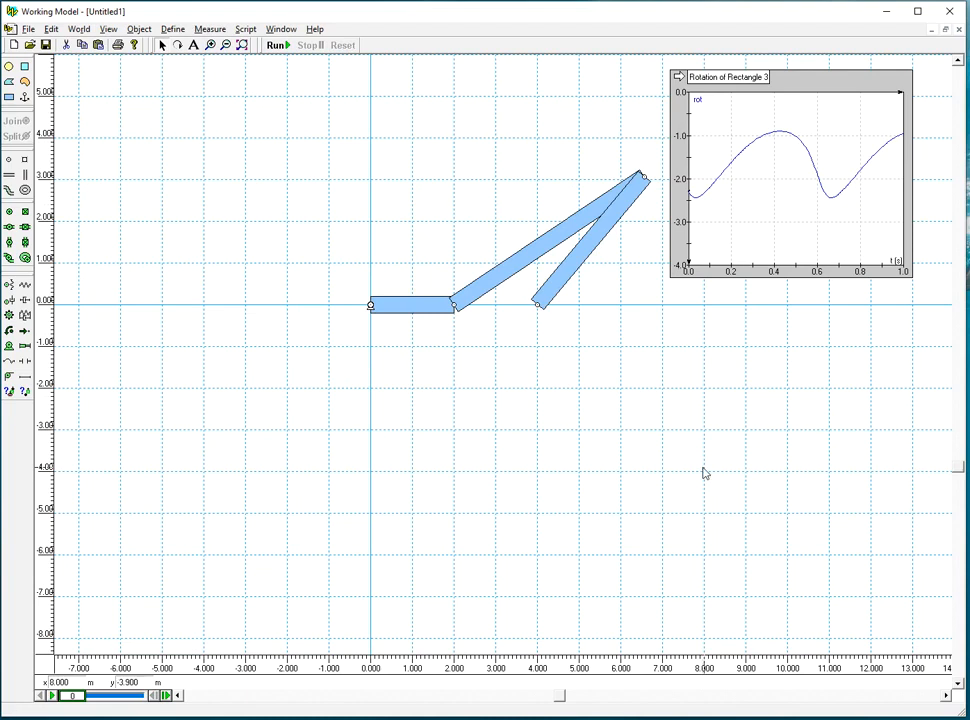
pyautogui.click(537, 250)
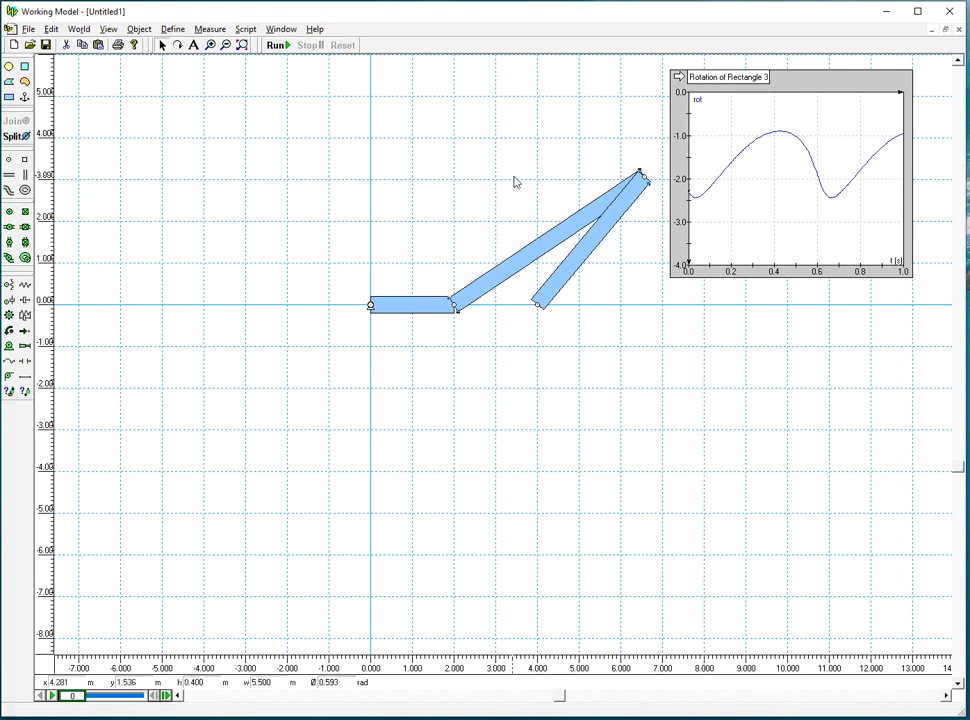
pyautogui.click(282, 30)
pyautogui.click(295, 57)
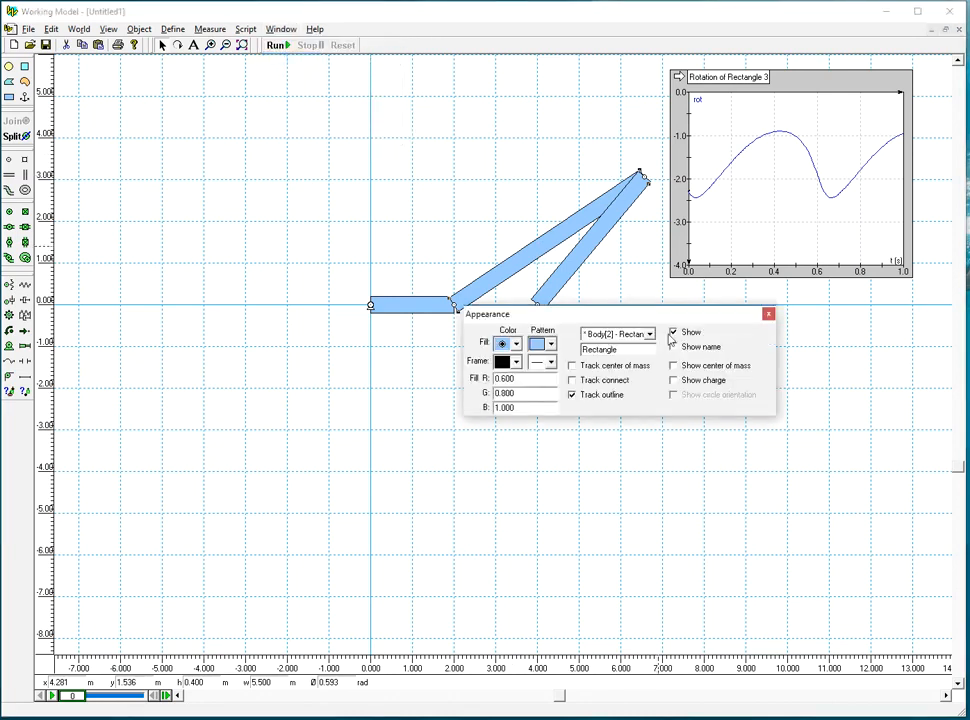
pyautogui.click(673, 366)
pyautogui.click(768, 314)
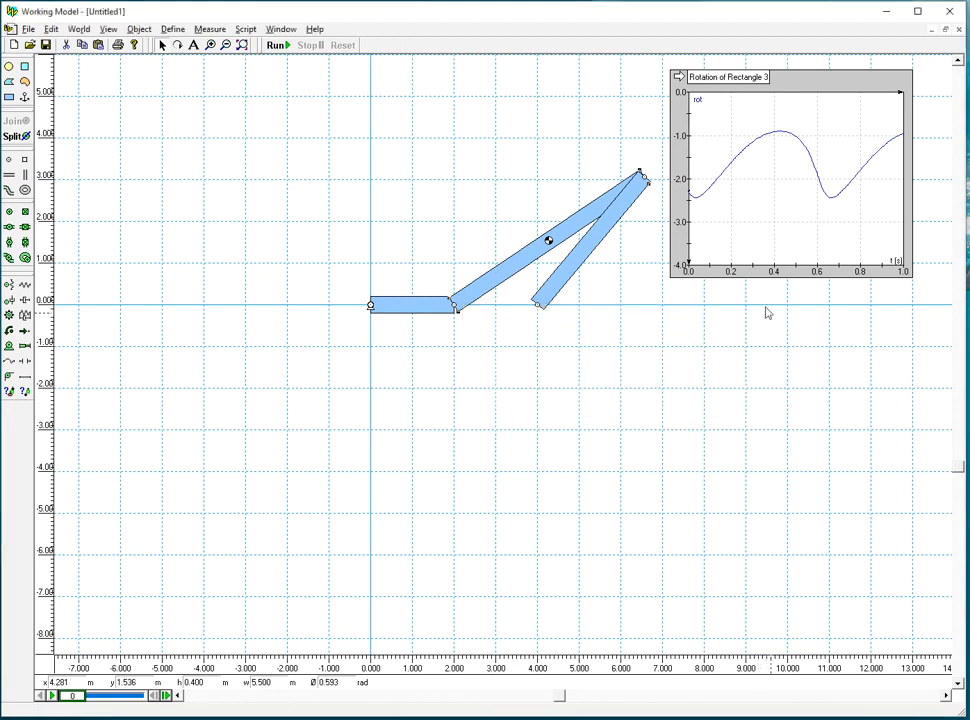
# Run the simulation with tracking on, then stop and reset it and clear the drawn tracks
pyautogui.click(279, 45)
pyautogui.click(310, 46)
pyautogui.click(342, 46)
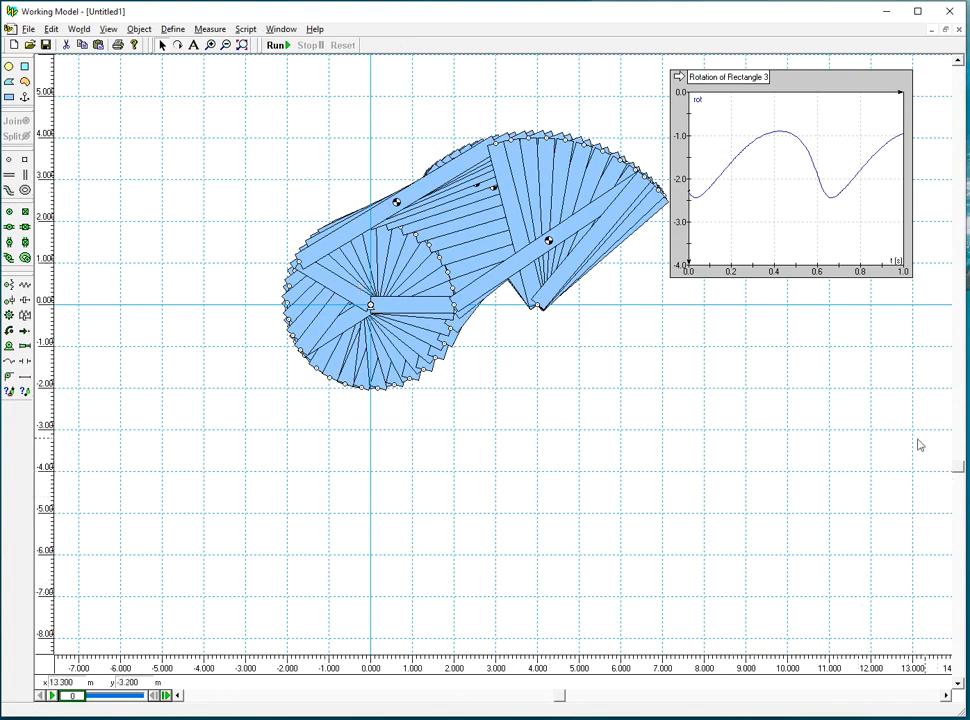
pyautogui.moveTo(960, 470); pyautogui.dragTo(955, 466)
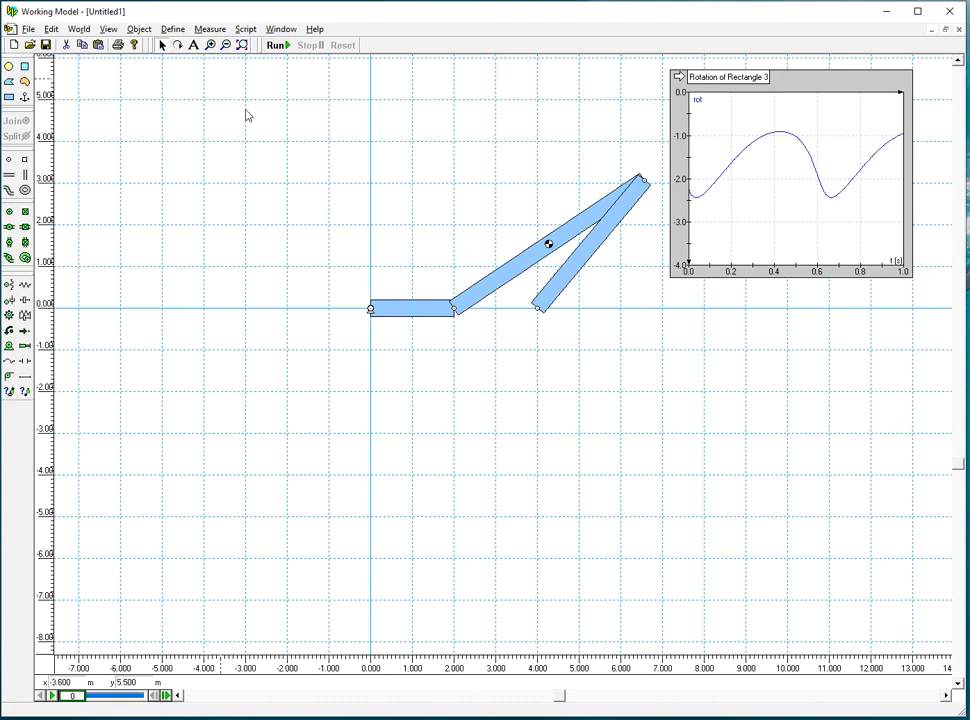
# Change tracking to every 8 frames, then run the simulation, stop it and reset it
pyautogui.click(79, 29)
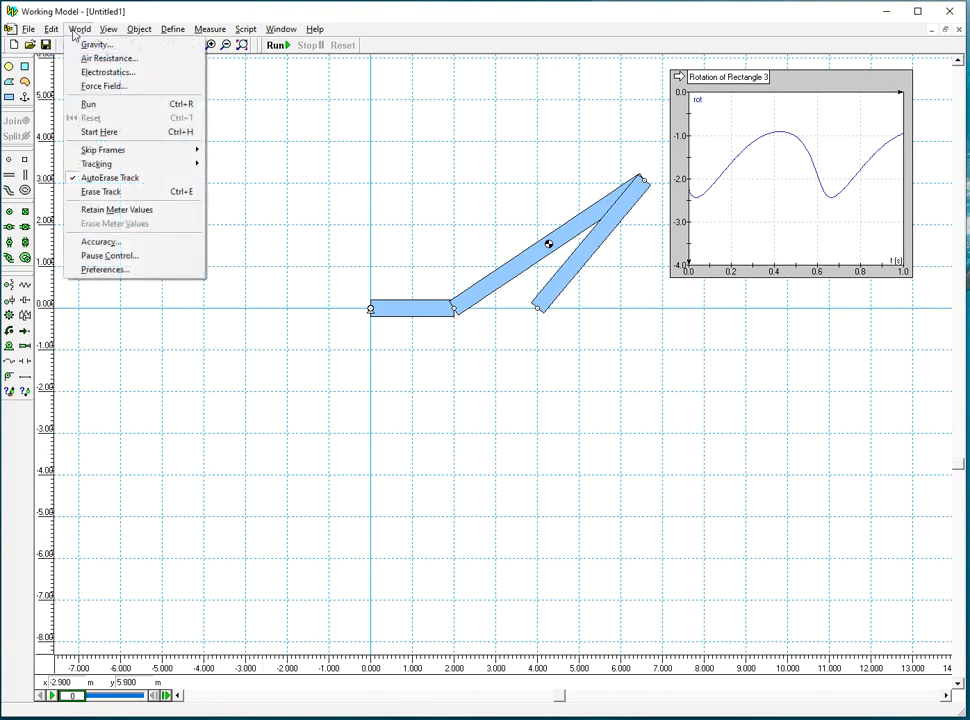
pyautogui.moveTo(150, 164)
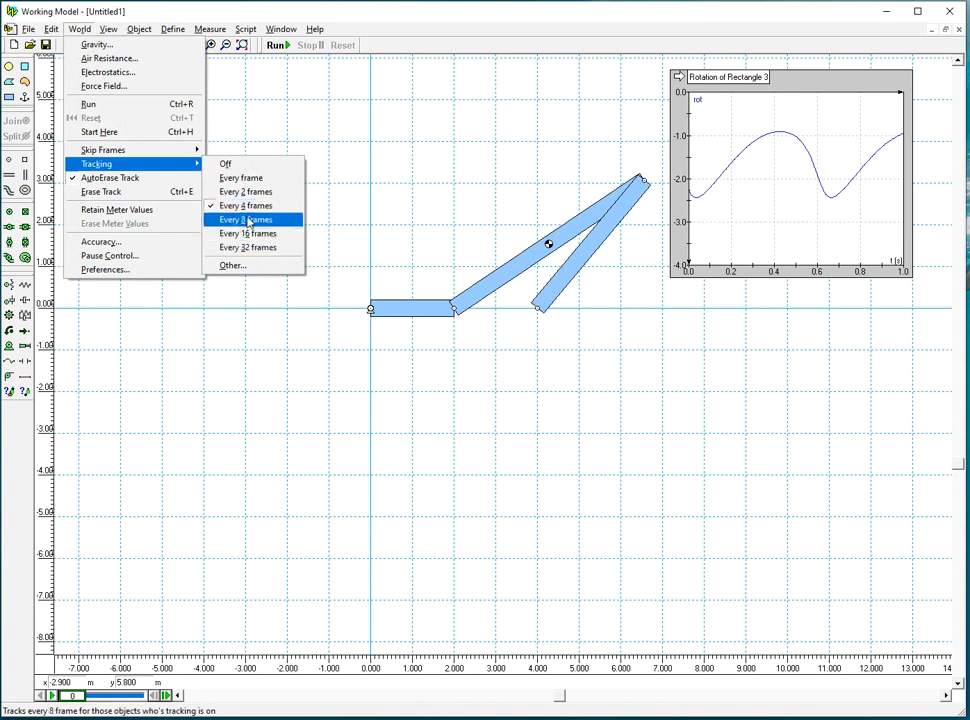
pyautogui.click(251, 219)
pyautogui.click(277, 46)
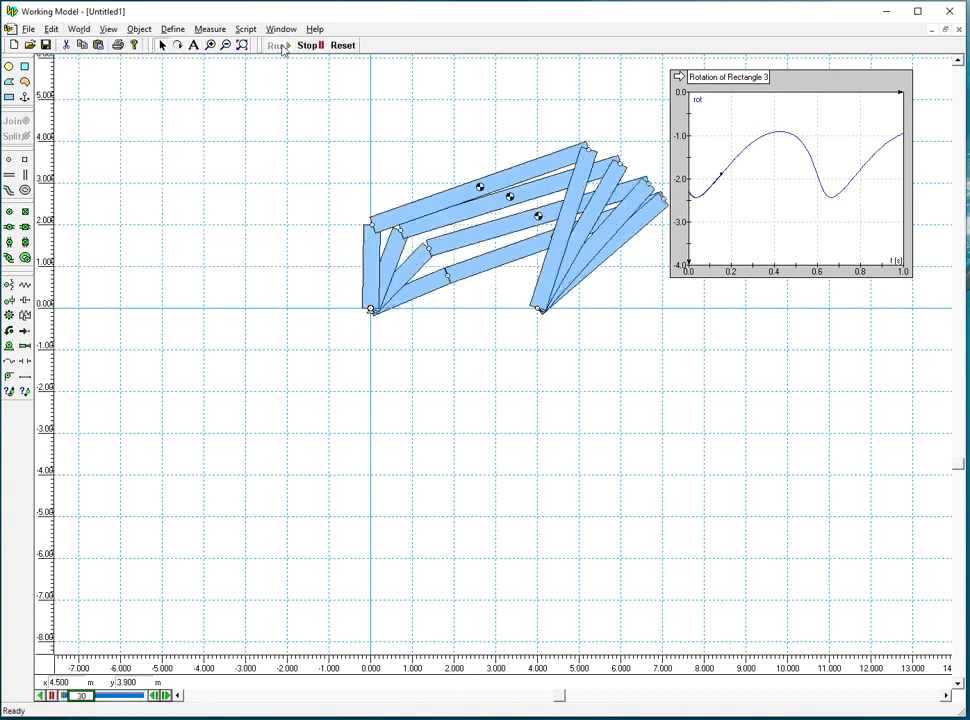
pyautogui.click(305, 46)
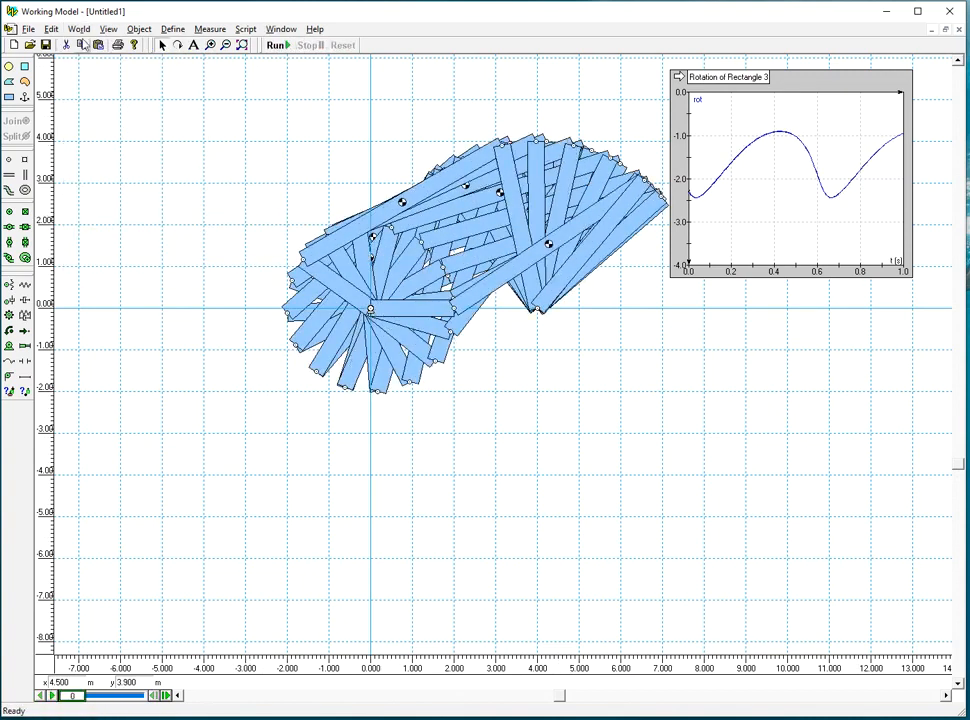
# Erase the tracks left by the linkage from the workspace
pyautogui.click(108, 30)
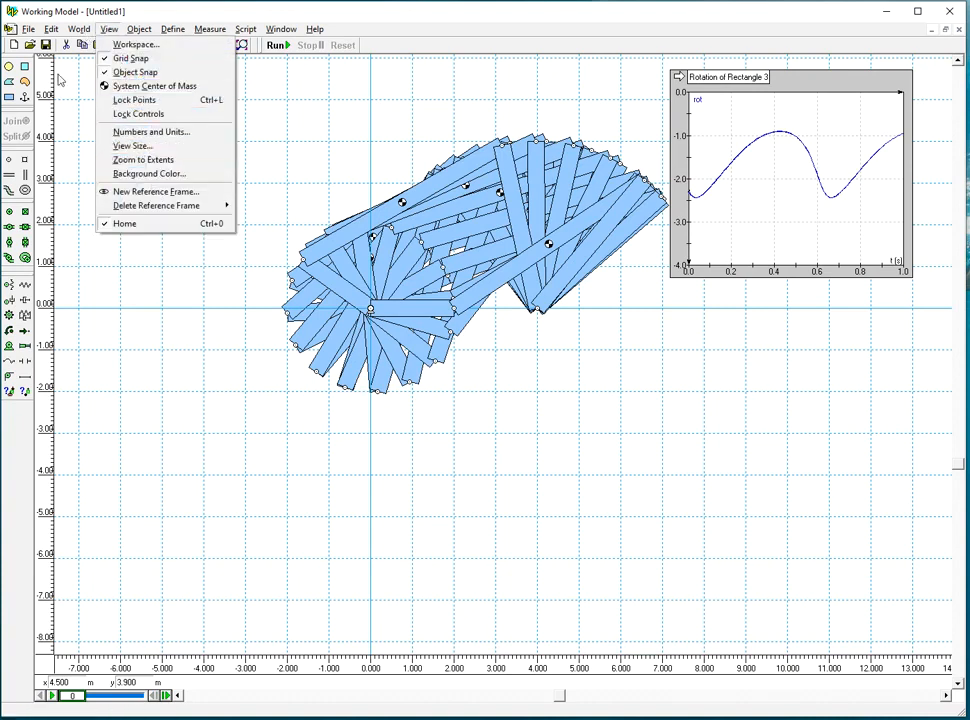
pyautogui.moveTo(85, 32)
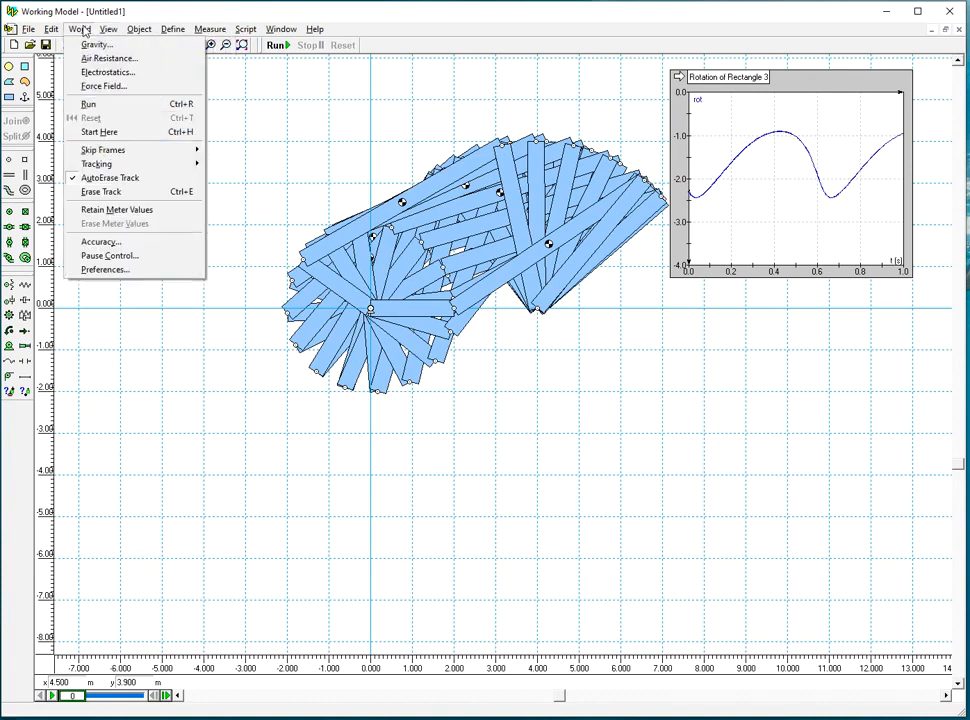
pyautogui.click(104, 192)
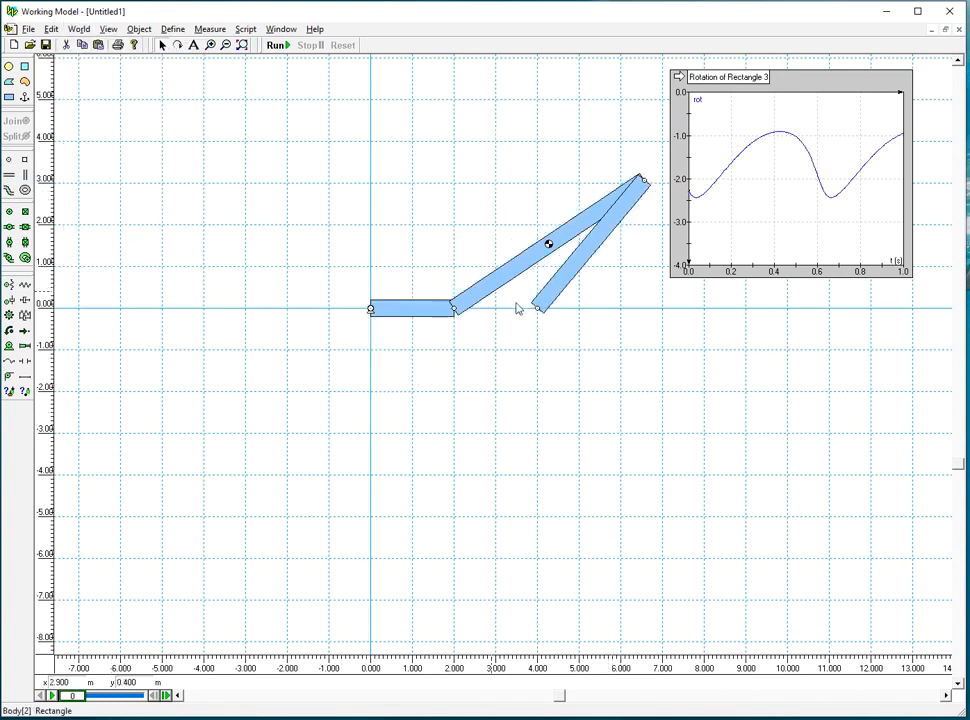
# Open the appearance settings and turn off outline tracking for the crank bar, Body[1]
pyautogui.click(287, 31)
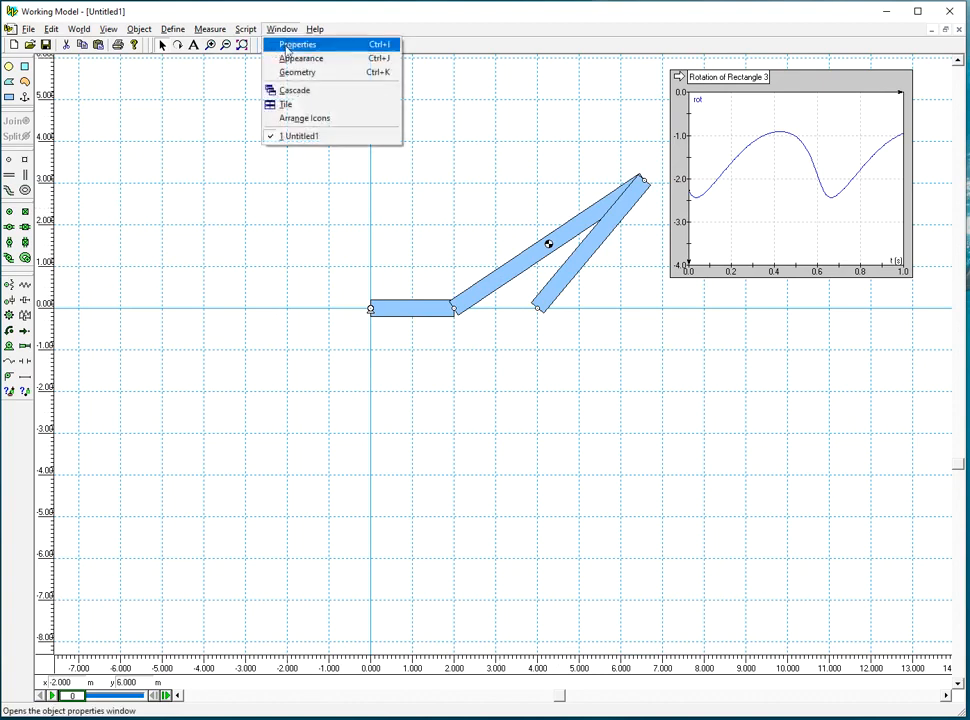
pyautogui.click(299, 60)
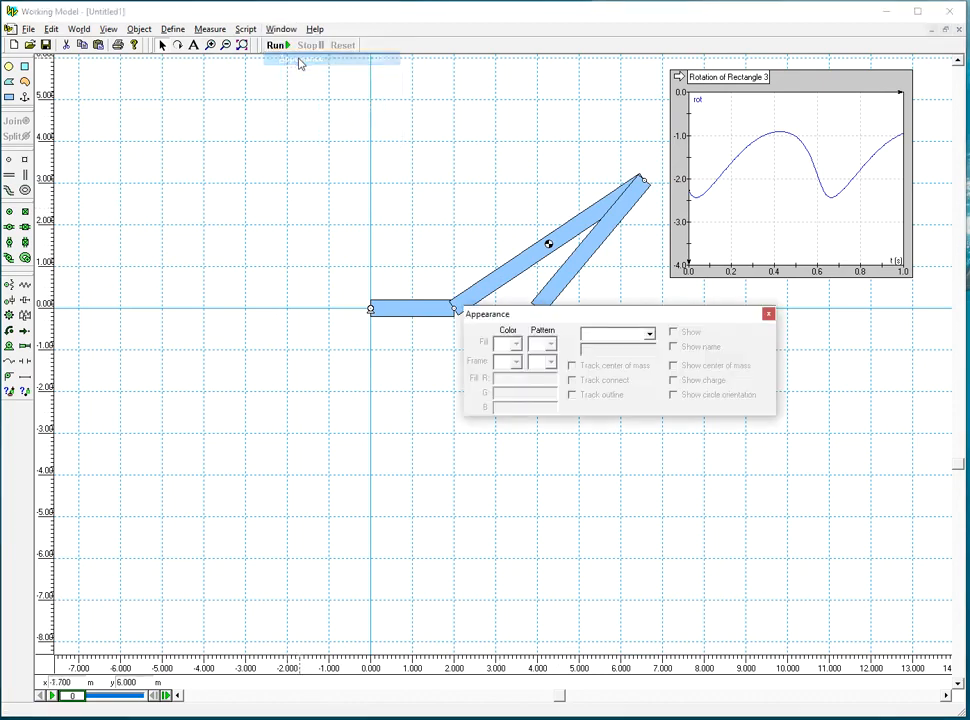
pyautogui.click(646, 334)
pyautogui.click(645, 347)
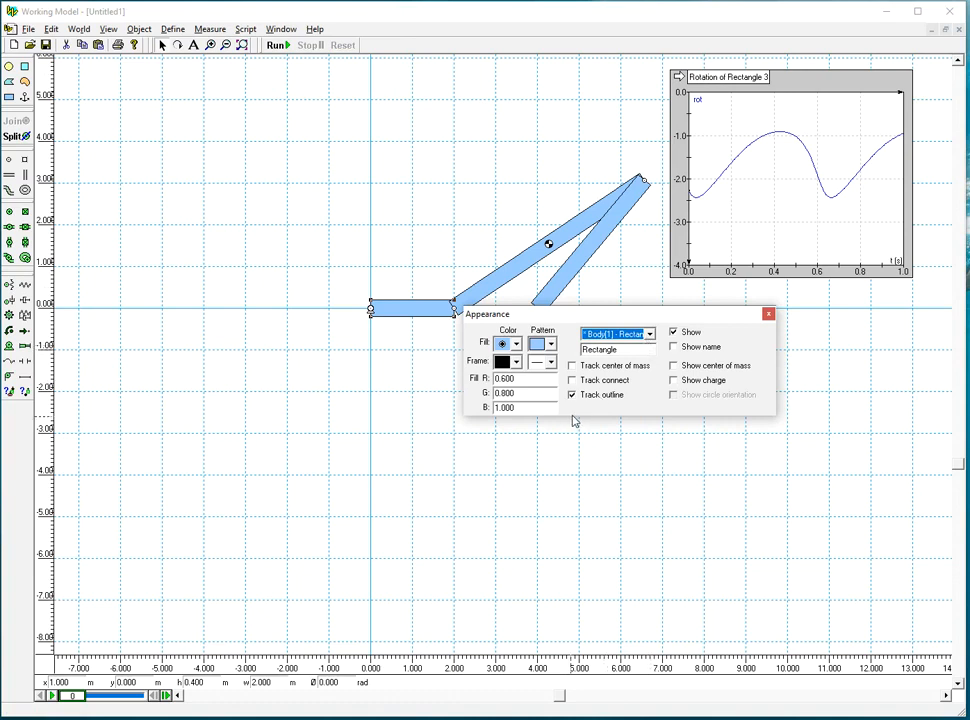
pyautogui.moveTo(632, 313); pyautogui.dragTo(632, 441)
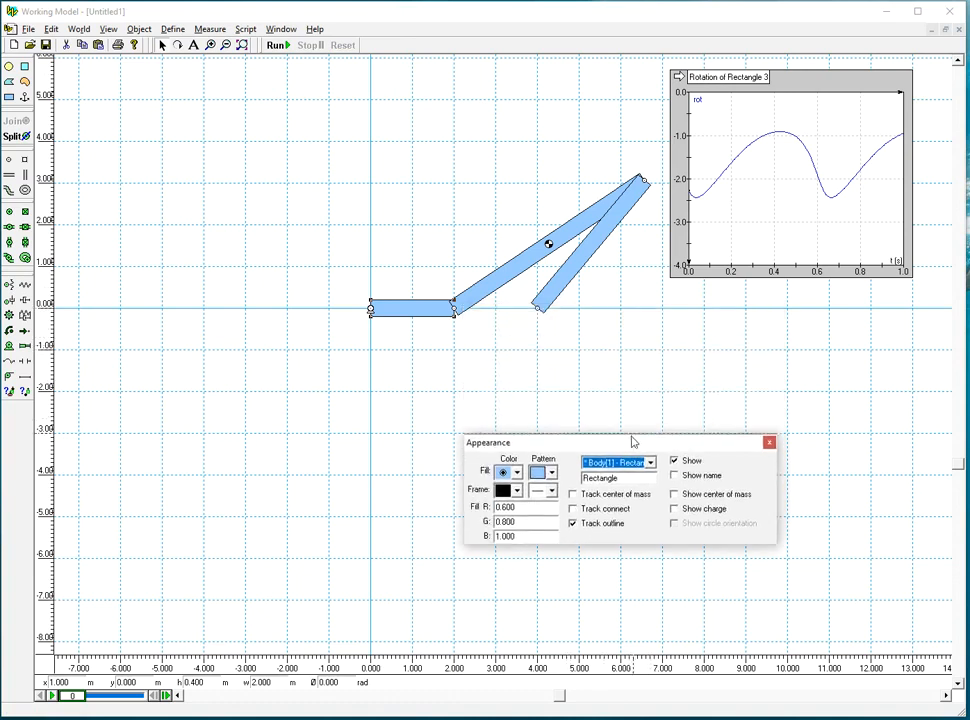
pyautogui.click(573, 523)
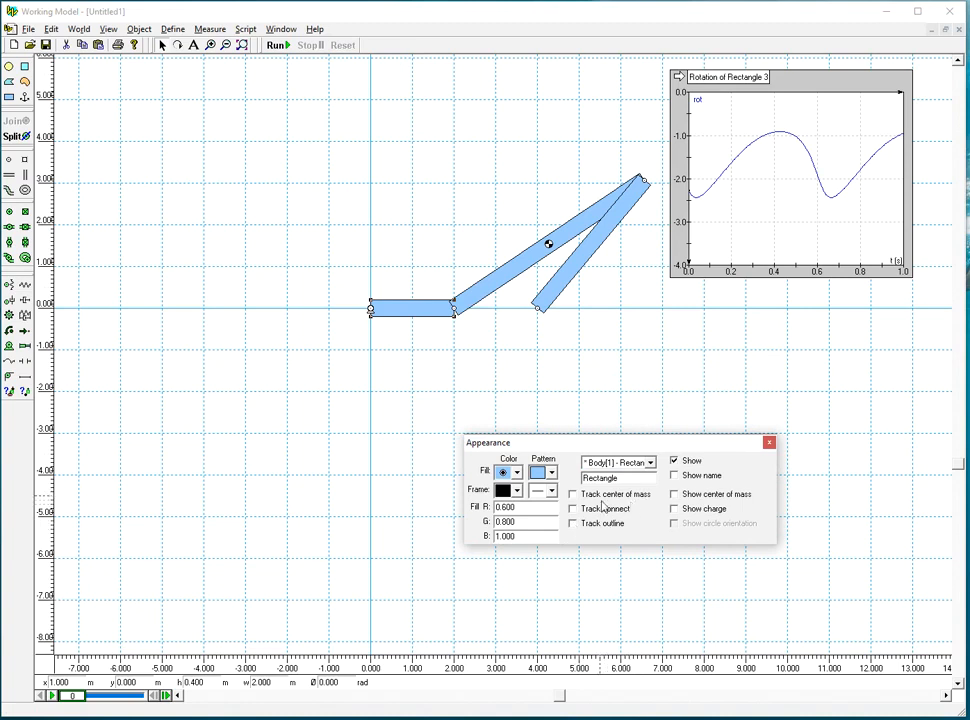
# Turn off outline tracking for the other two bars, Body[2] and Body[3]
pyautogui.click(650, 462)
pyautogui.click(632, 490)
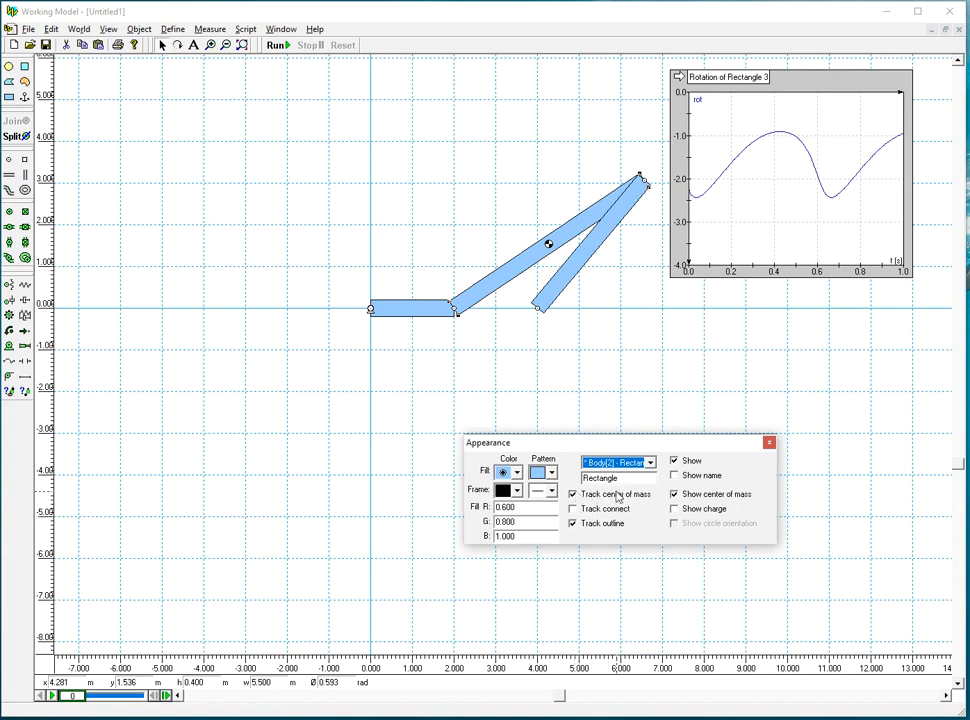
pyautogui.click(591, 527)
pyautogui.click(651, 464)
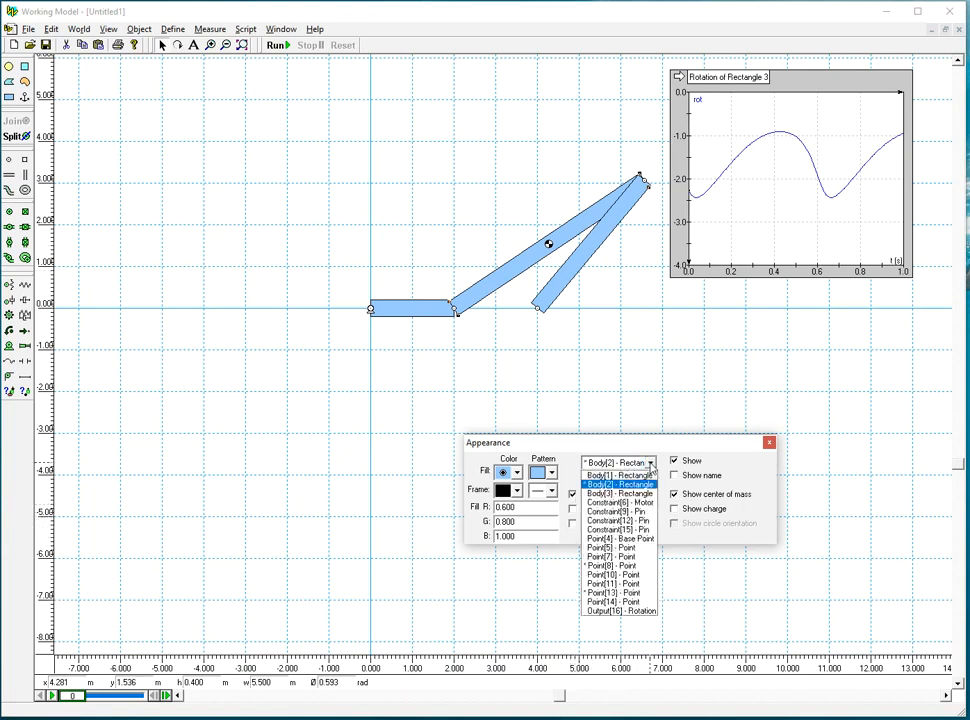
pyautogui.click(615, 491)
pyautogui.click(575, 527)
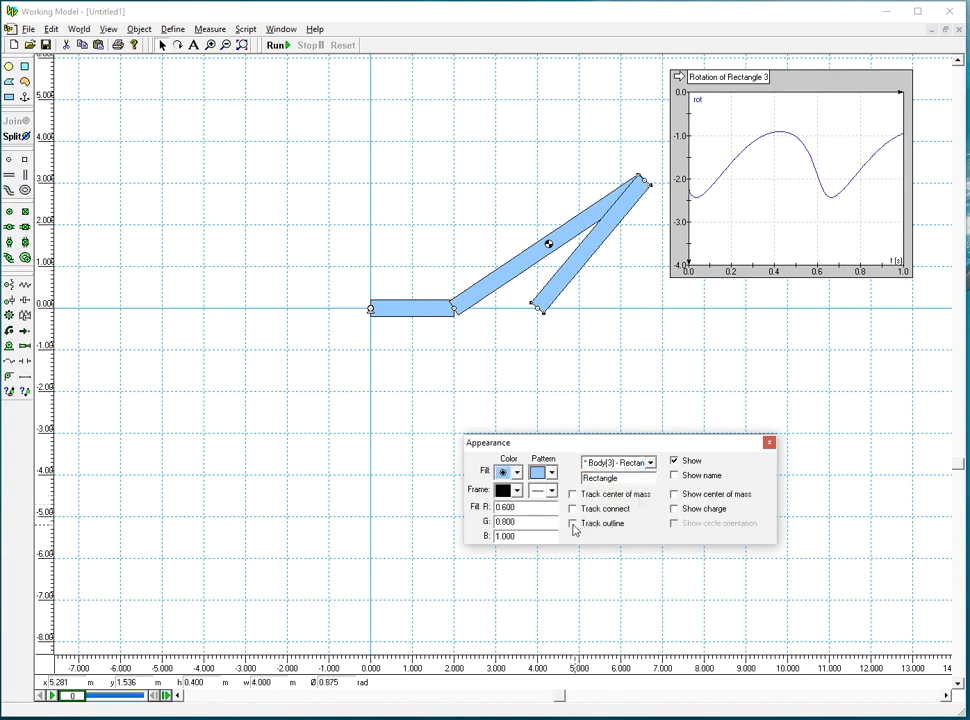
# Turn off tracking for the motor, Constraint[6], and the pin joint Constraint[9]
pyautogui.click(650, 466)
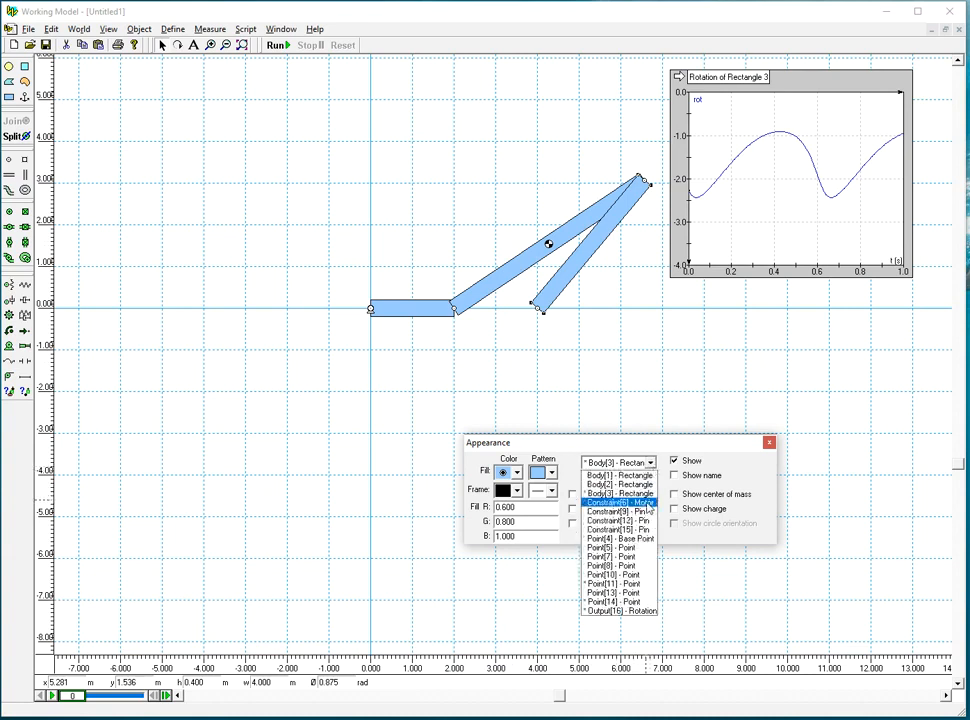
pyautogui.click(652, 502)
pyautogui.click(573, 495)
pyautogui.click(650, 463)
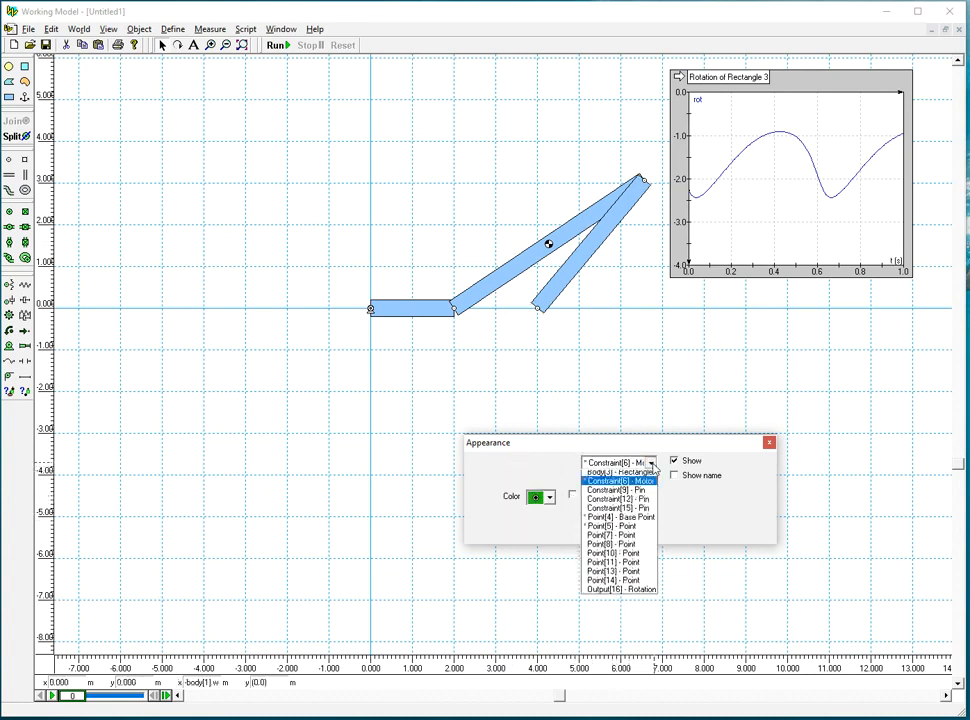
pyautogui.click(641, 512)
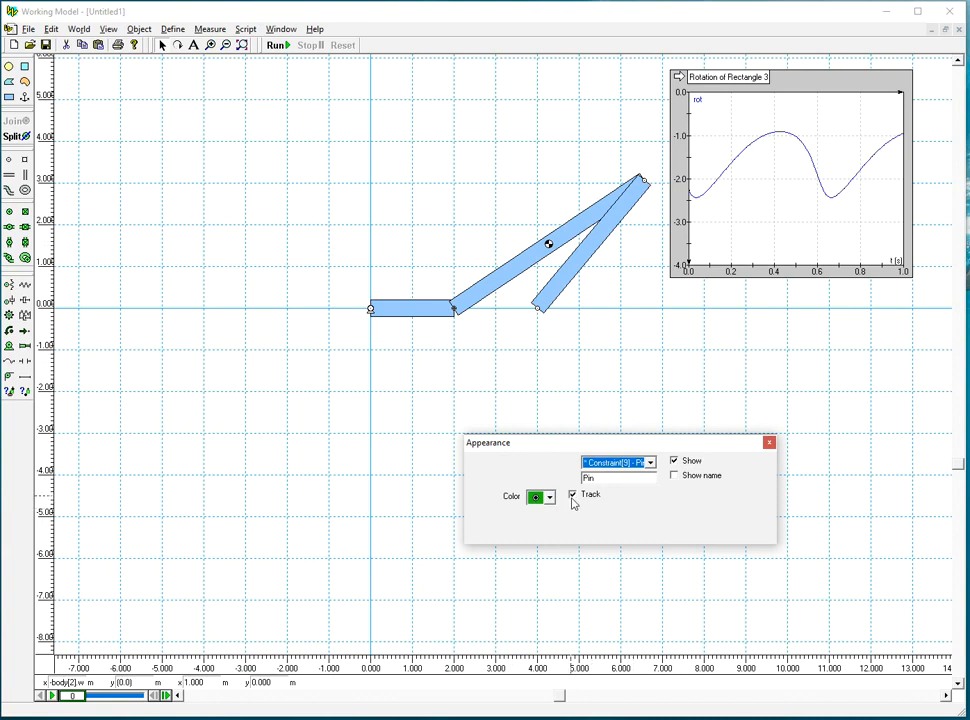
pyautogui.click(573, 495)
# Turn off tracking for the pin joints Constraint[12] and Constraint[15]
pyautogui.click(650, 463)
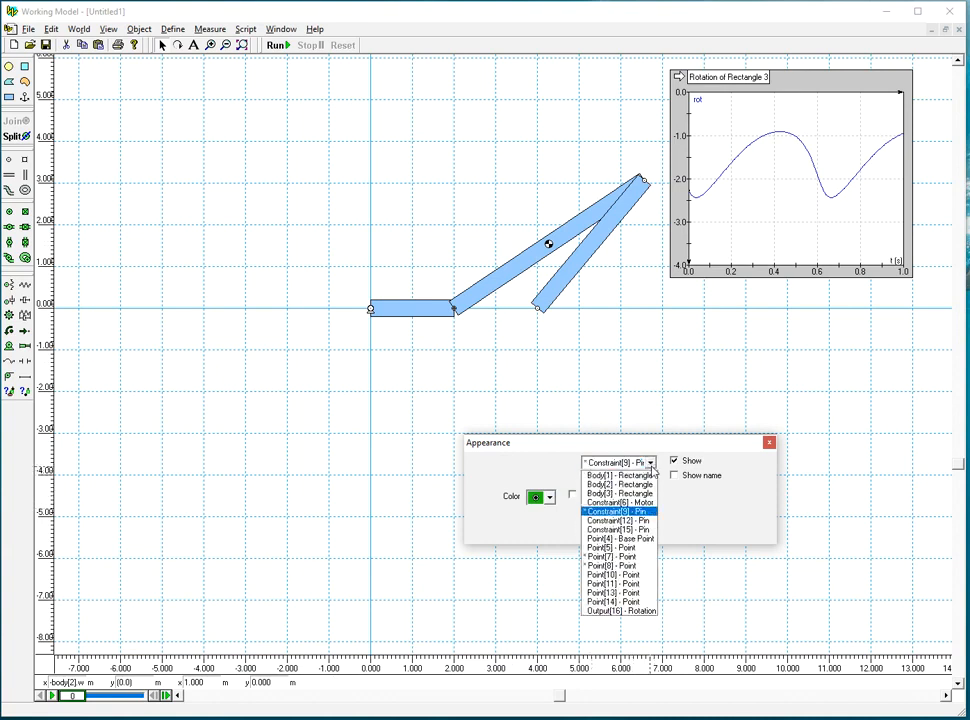
pyautogui.click(617, 519)
pyautogui.click(620, 462)
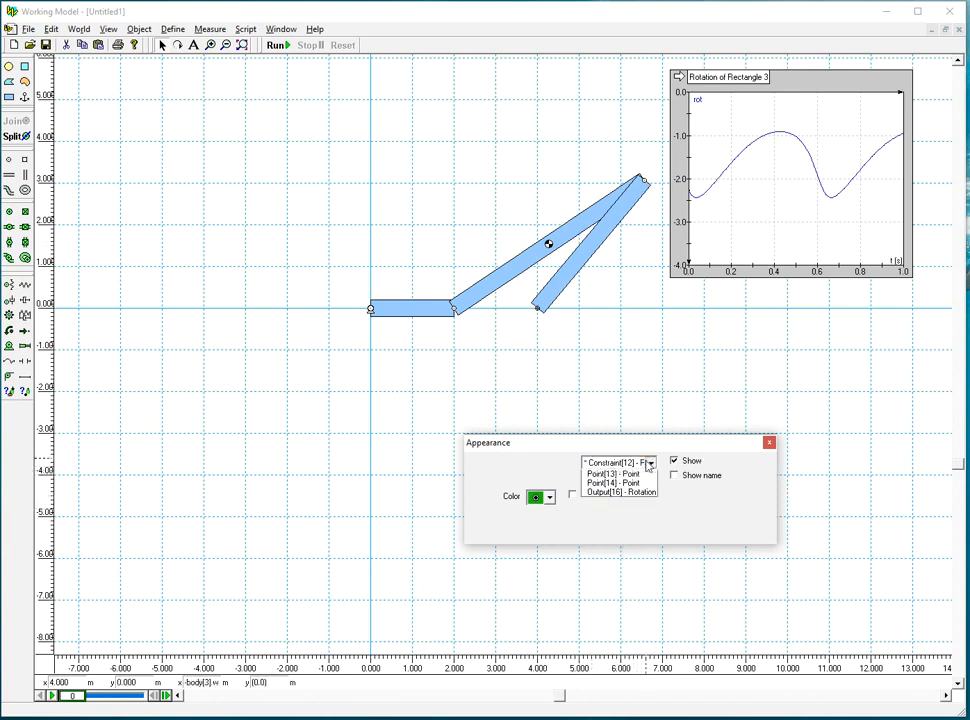
pyautogui.click(617, 530)
pyautogui.click(574, 495)
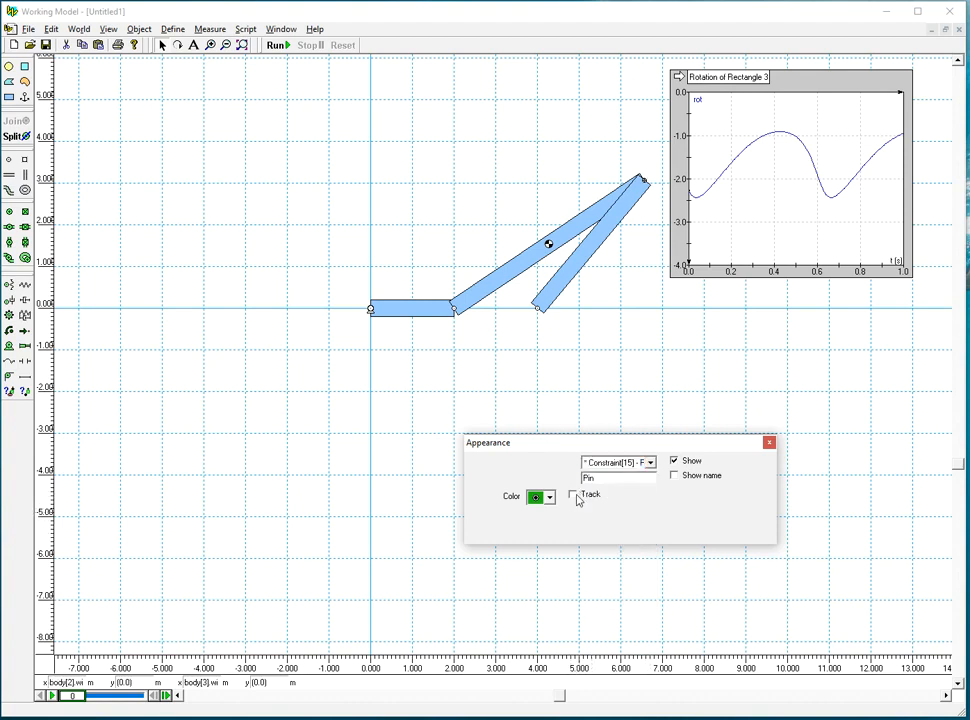
# Turn off center-of-mass tracking for the motor's points, Point[4] and Point[5]
pyautogui.click(650, 463)
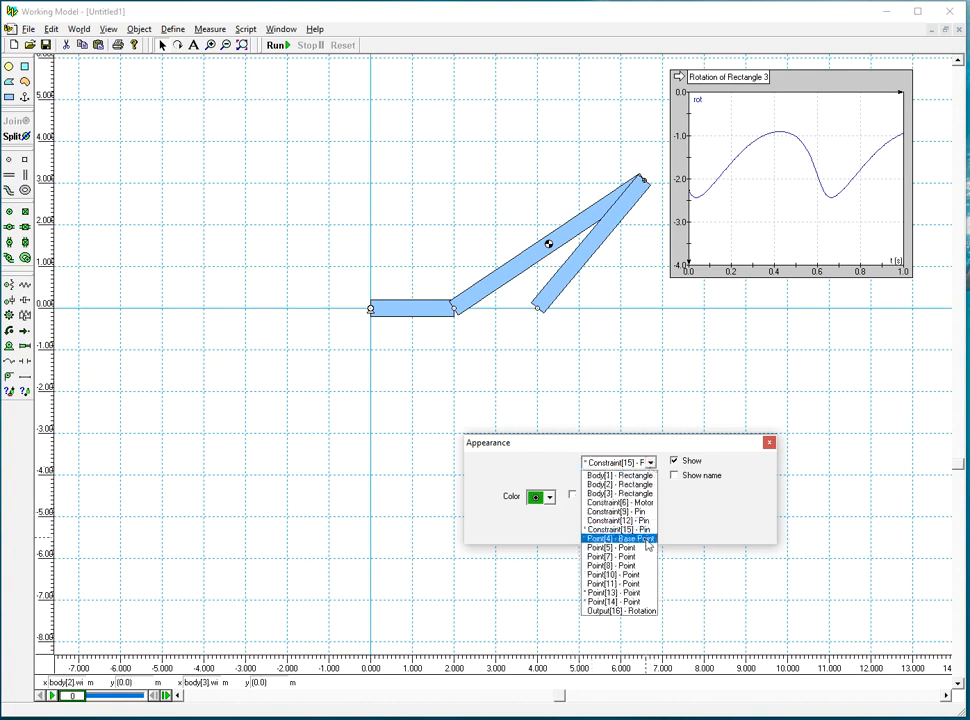
pyautogui.click(605, 540)
pyautogui.click(573, 494)
pyautogui.click(649, 463)
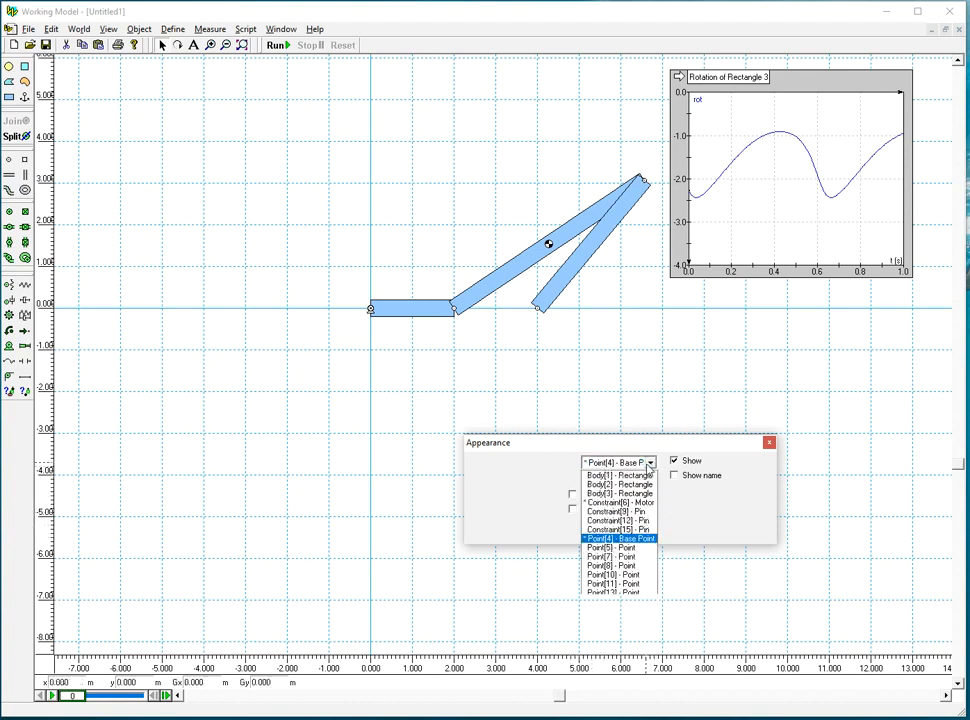
pyautogui.click(605, 547)
pyautogui.click(574, 495)
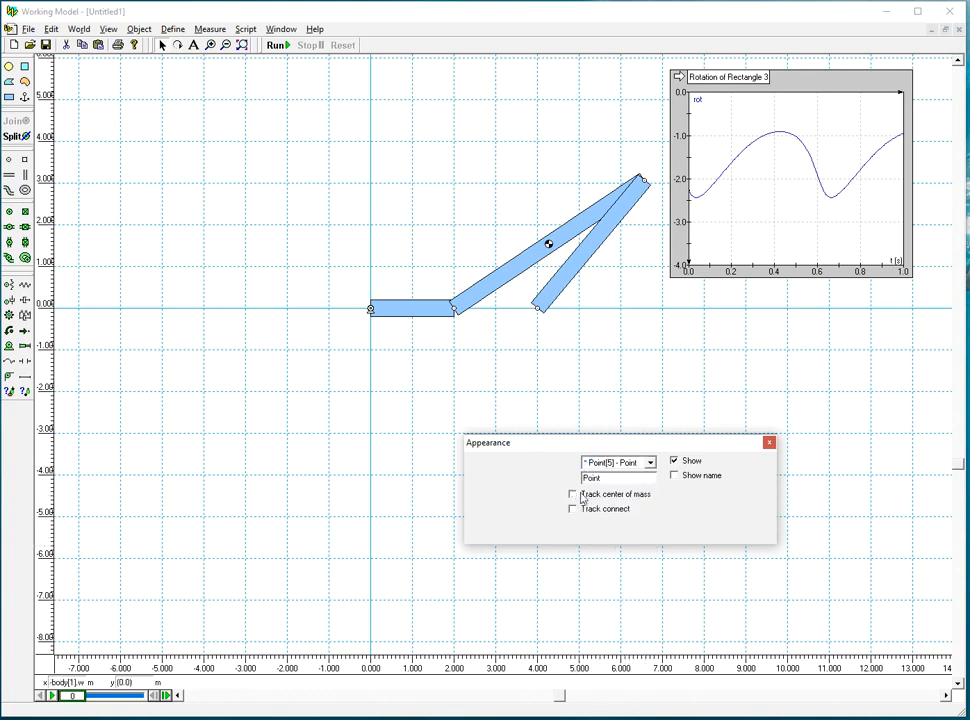
# Turn off center-of-mass tracking for Point[7] and Point[8]
pyautogui.click(650, 463)
pyautogui.click(612, 556)
pyautogui.click(573, 494)
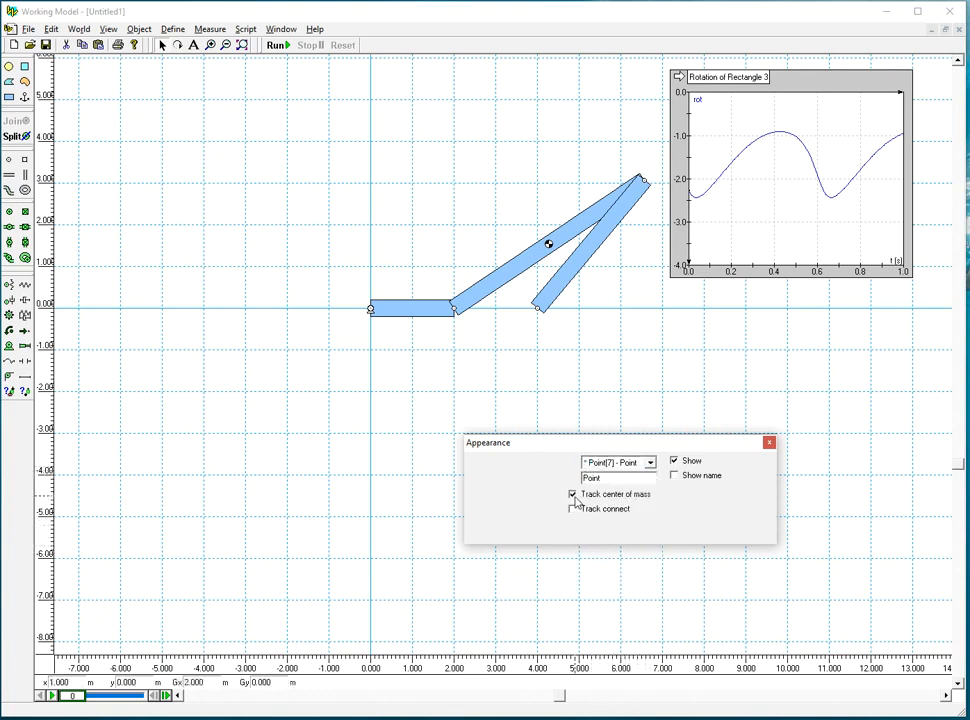
pyautogui.click(650, 463)
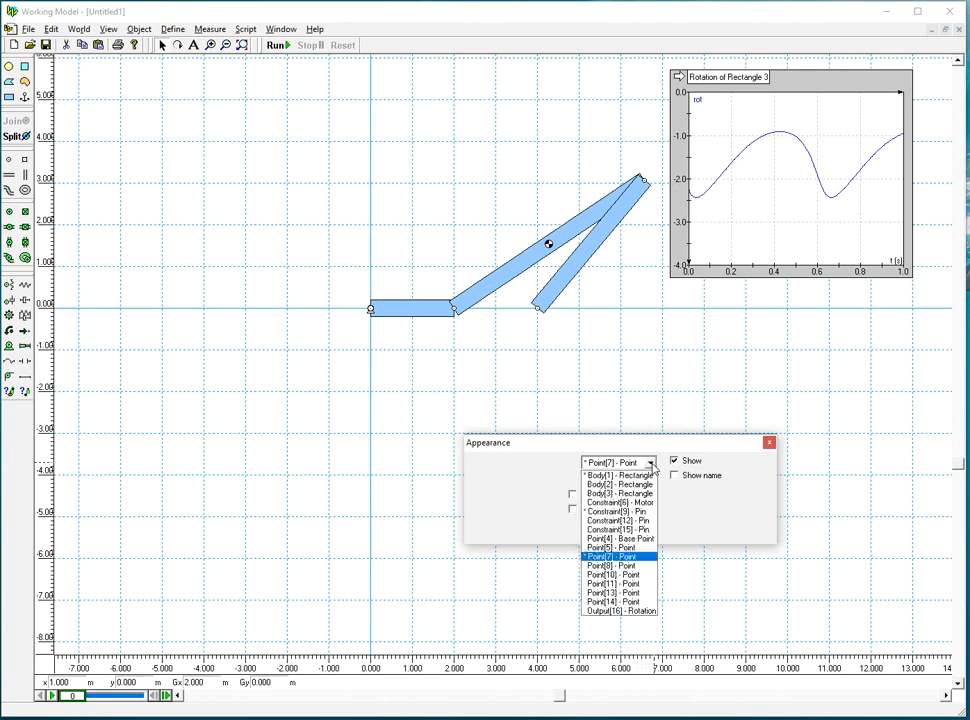
pyautogui.click(615, 565)
pyautogui.click(573, 494)
pyautogui.click(587, 497)
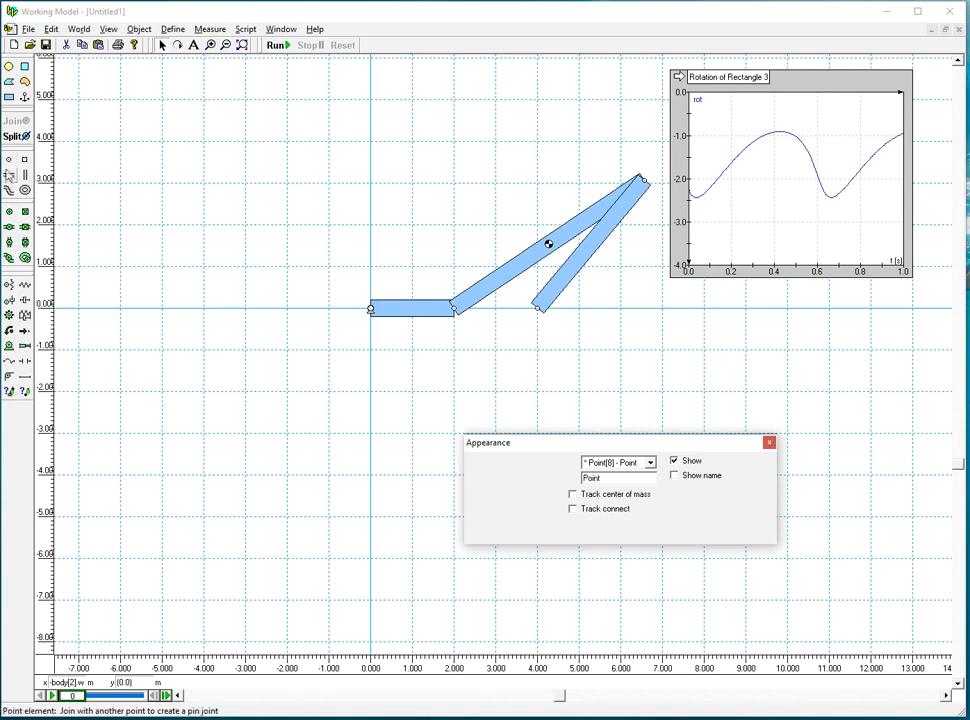
# Turn off center-of-mass tracking for Point[10], Point[11] and Point[14]
pyautogui.click(649, 462)
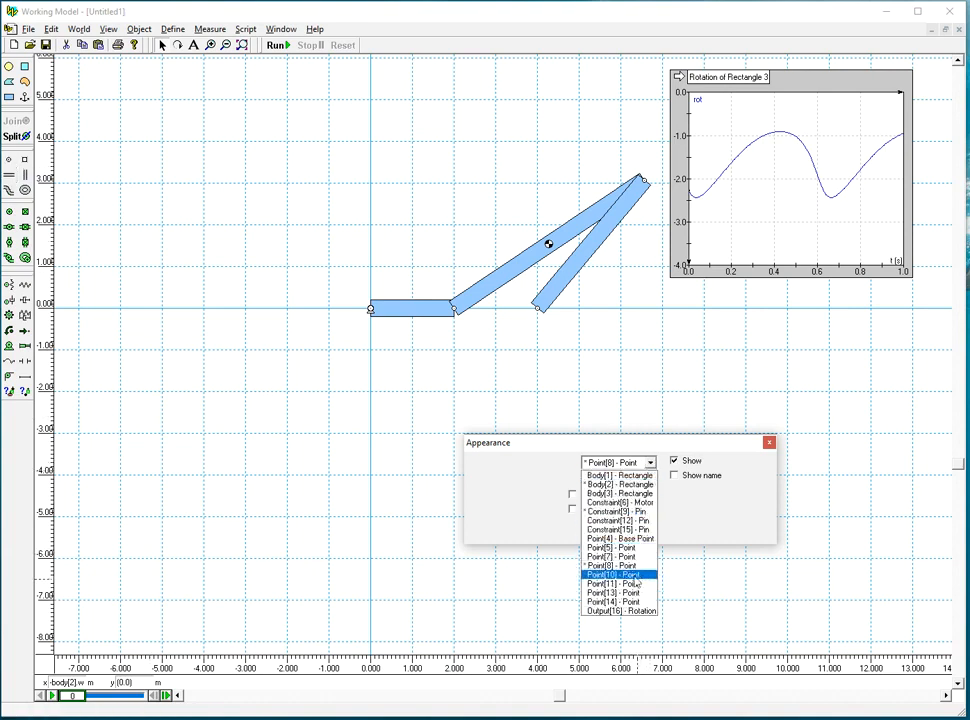
pyautogui.click(636, 577)
pyautogui.click(650, 463)
pyautogui.click(600, 577)
pyautogui.click(571, 495)
pyautogui.click(650, 463)
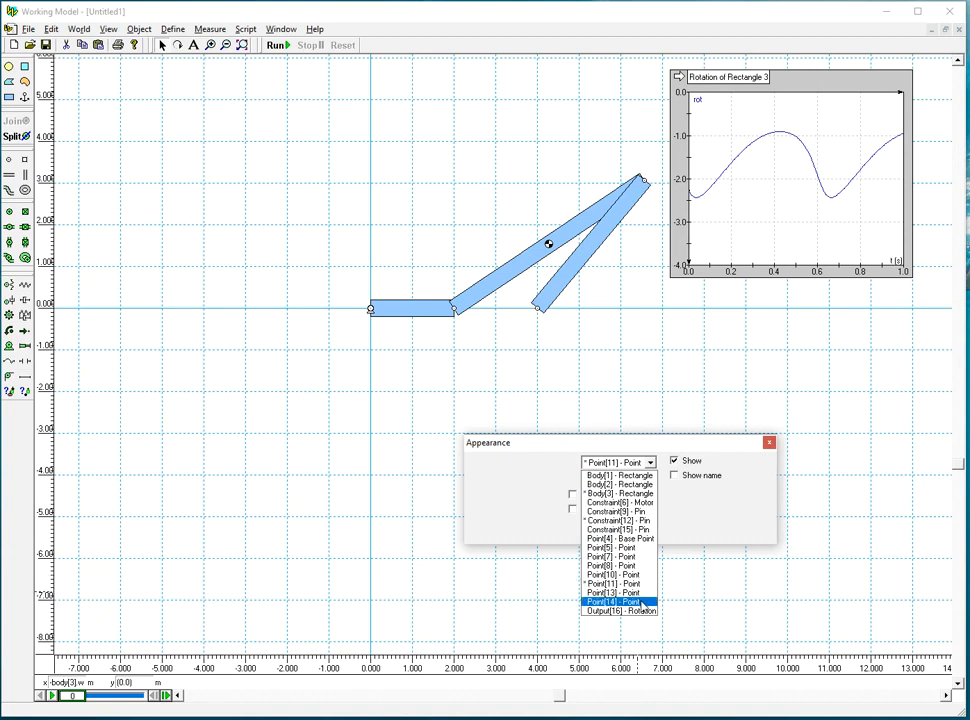
pyautogui.click(636, 602)
pyautogui.click(573, 495)
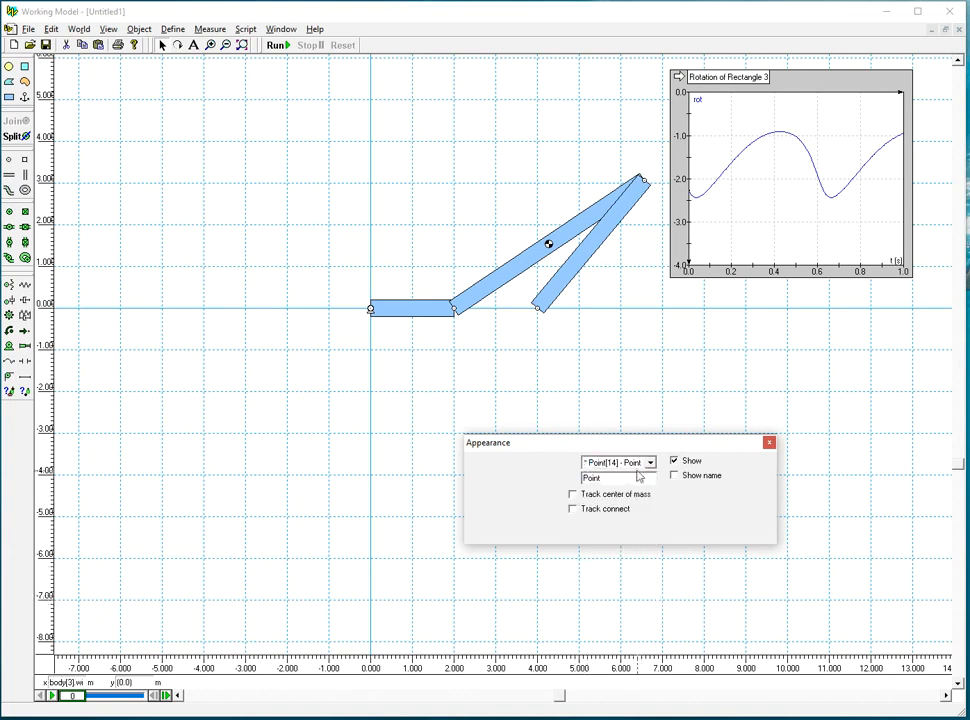
# Turn off center-of-mass tracking for Point[13], then run the simulation and reset it
pyautogui.click(650, 463)
pyautogui.click(643, 595)
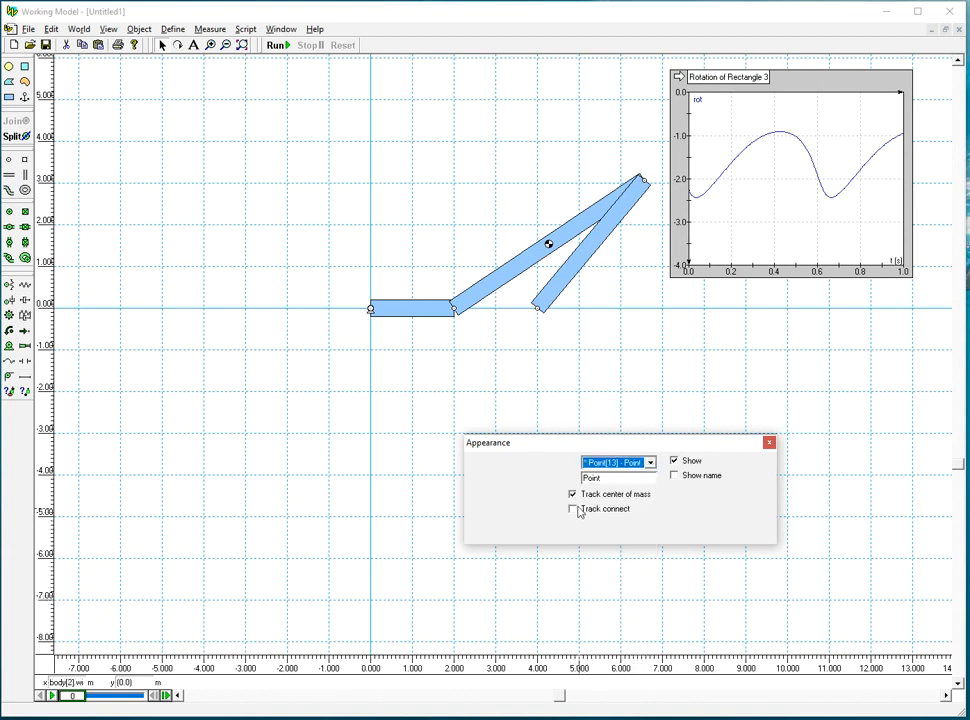
pyautogui.click(572, 494)
pyautogui.click(650, 468)
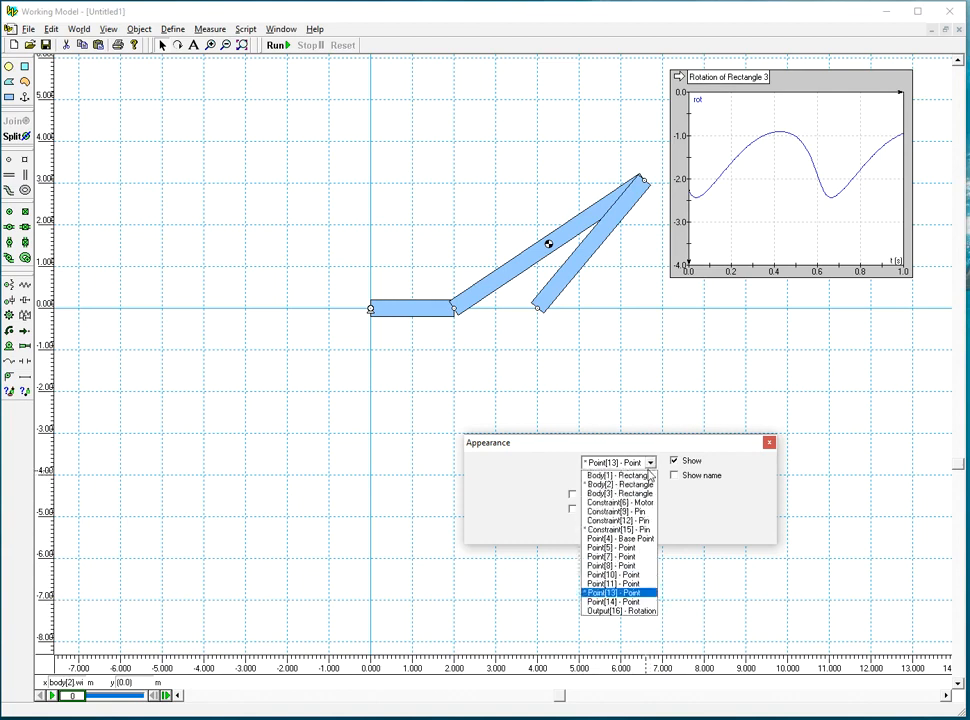
pyautogui.click(615, 577)
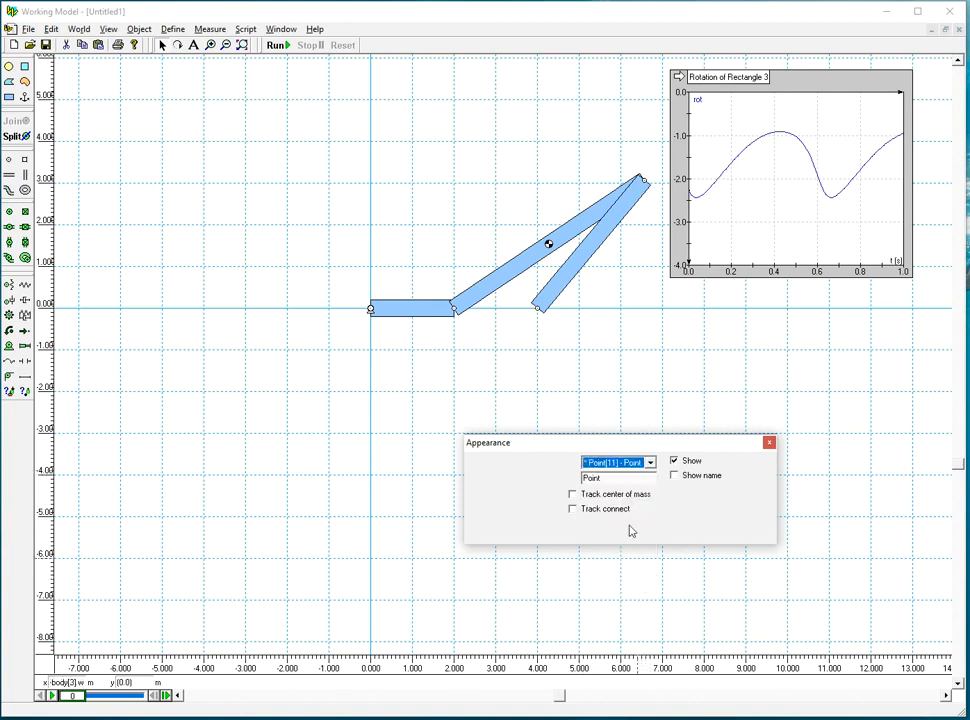
pyautogui.click(769, 443)
pyautogui.click(277, 45)
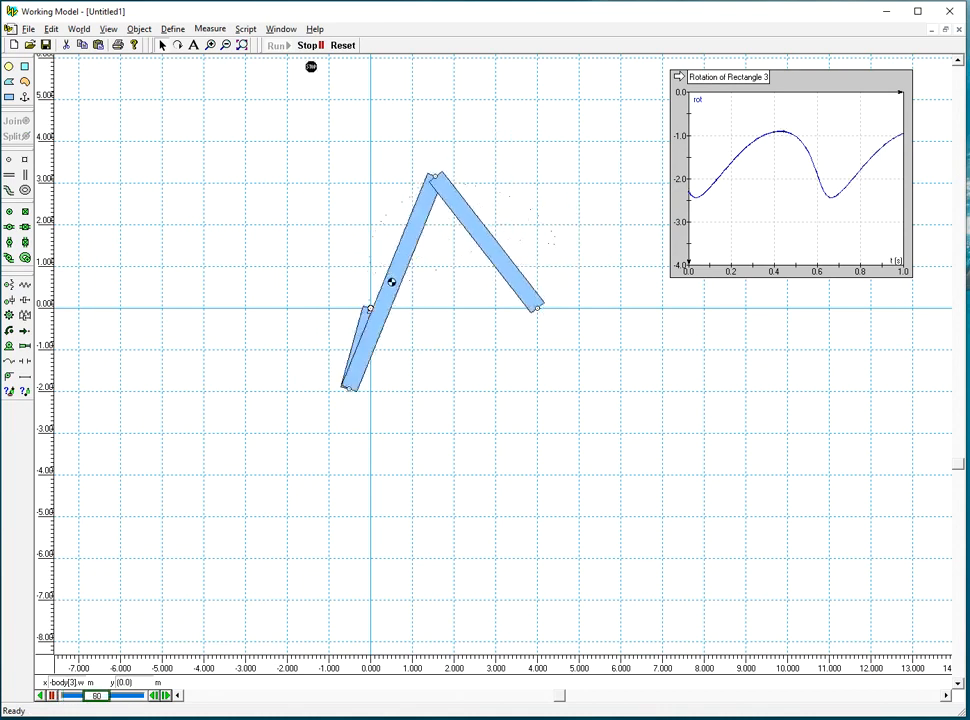
pyautogui.click(341, 46)
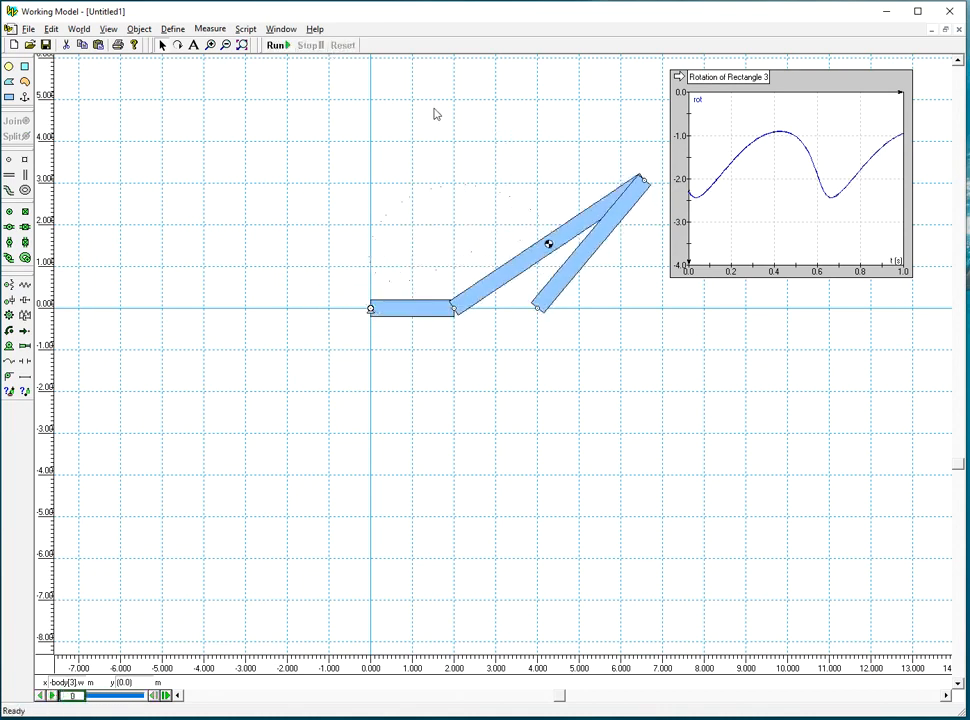
# Turn on Track connect for the long connecting bar, Body[2], then run the simulation and reset it
pyautogui.click(511, 275)
pyautogui.click(281, 29)
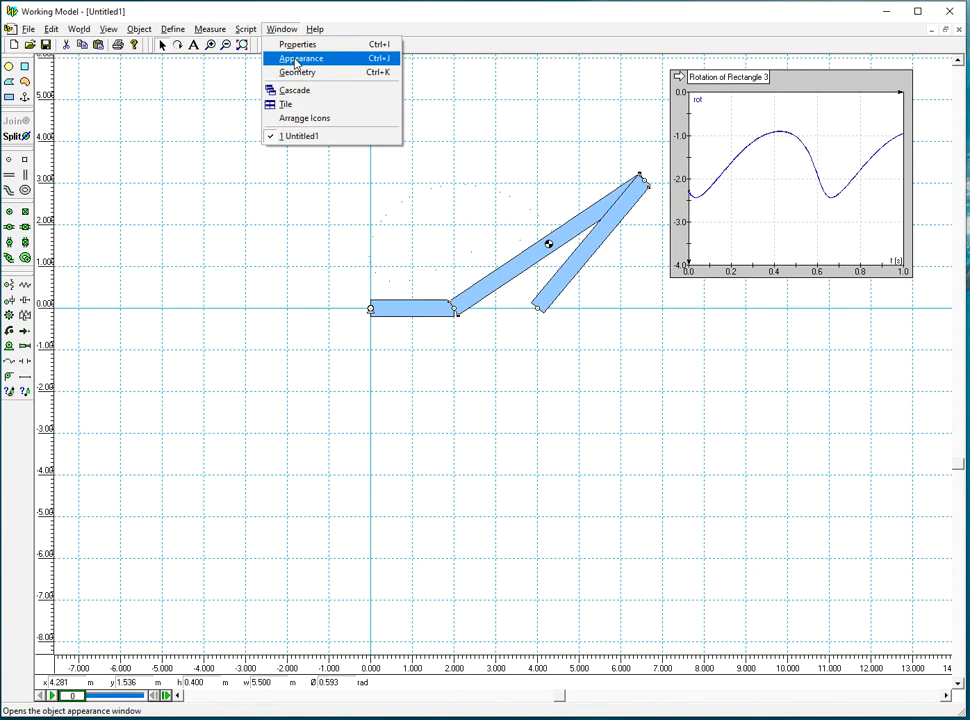
pyautogui.click(292, 56)
pyautogui.click(612, 509)
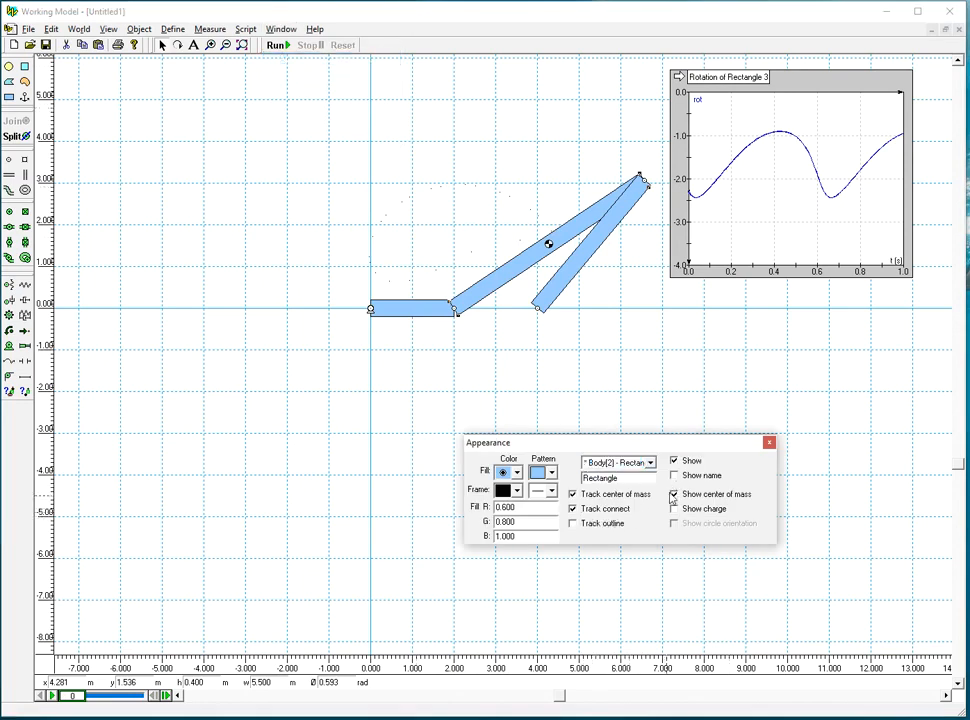
pyautogui.click(769, 442)
pyautogui.click(279, 46)
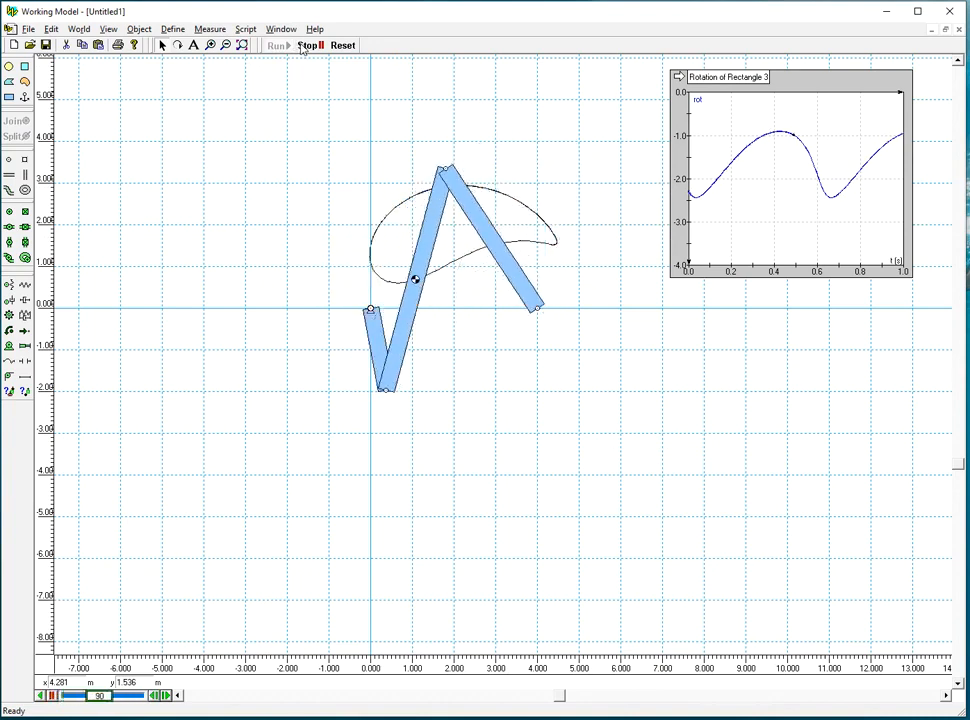
pyautogui.click(343, 45)
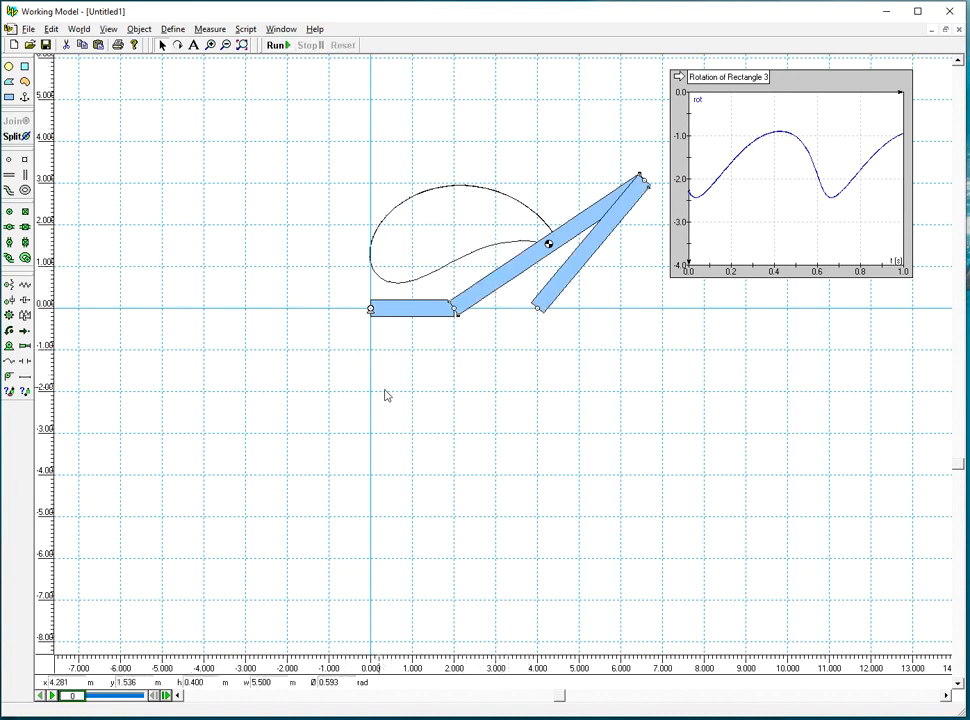
# Add a point element on the connecting bar at about x 2.8 m, y 0.6 m and open its properties
pyautogui.click(9, 159)
pyautogui.click(487, 284)
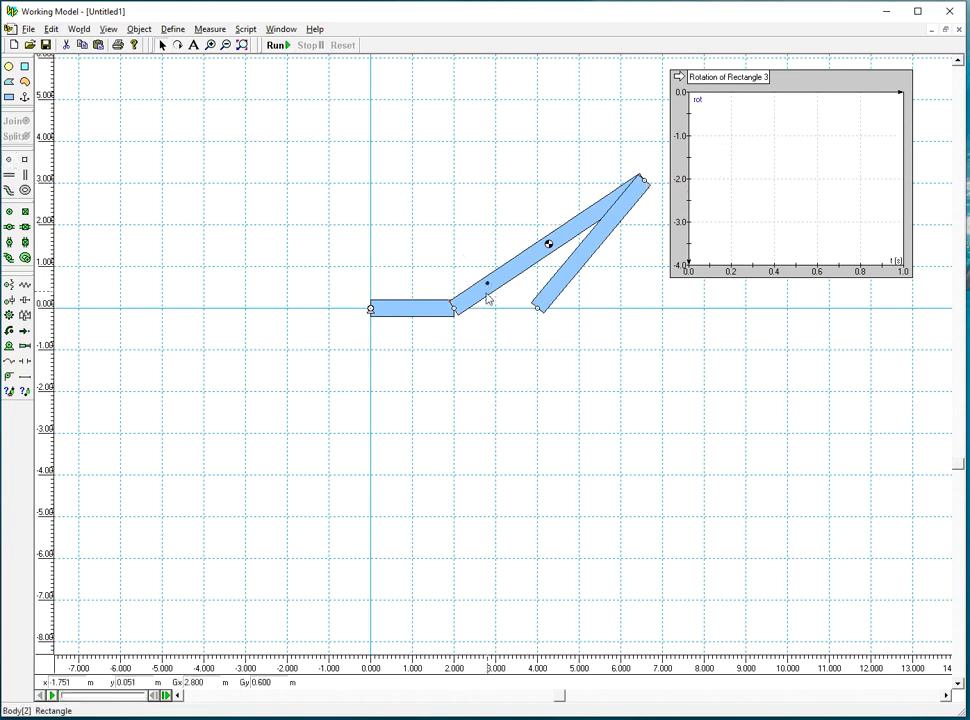
pyautogui.click(282, 29)
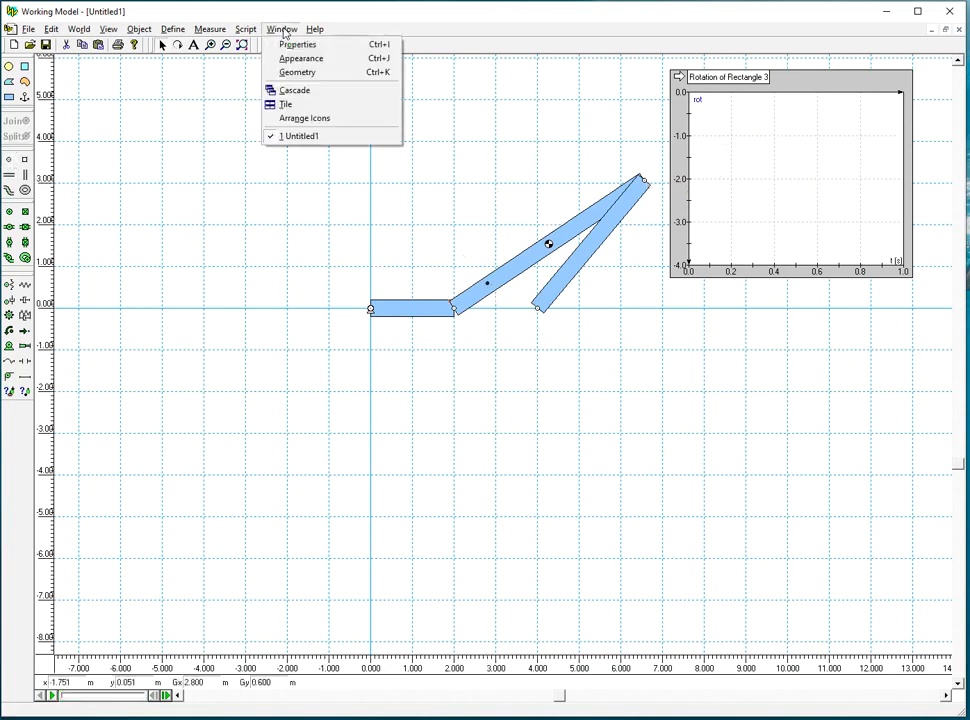
pyautogui.click(311, 46)
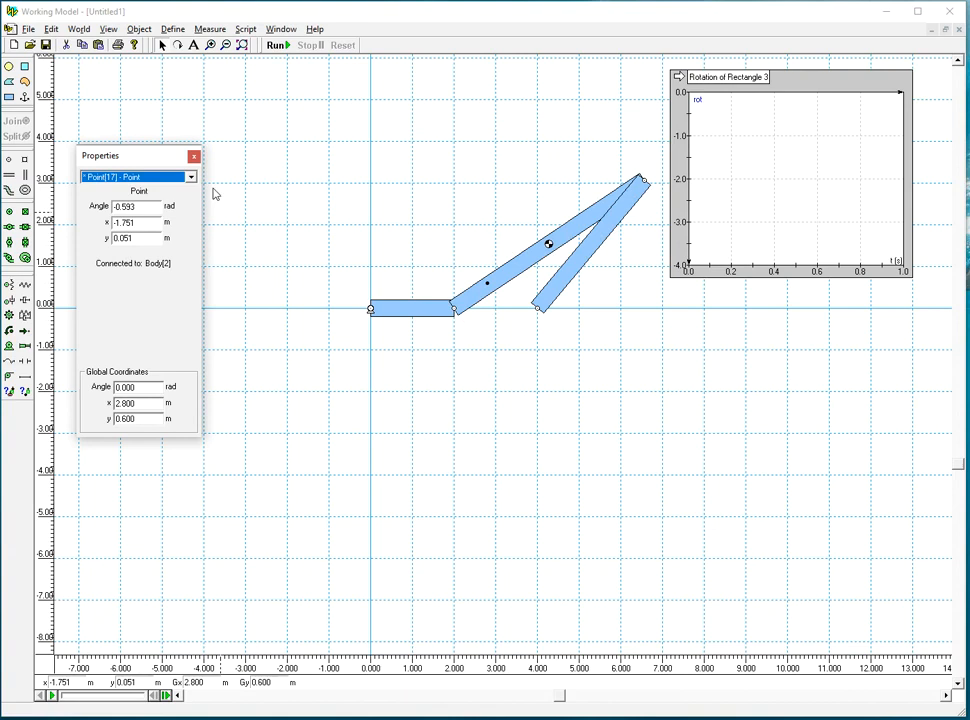
# Turn on Track connect for the new point on the connecting bar, Point[17], then run the simulation and reset it
pyautogui.click(193, 158)
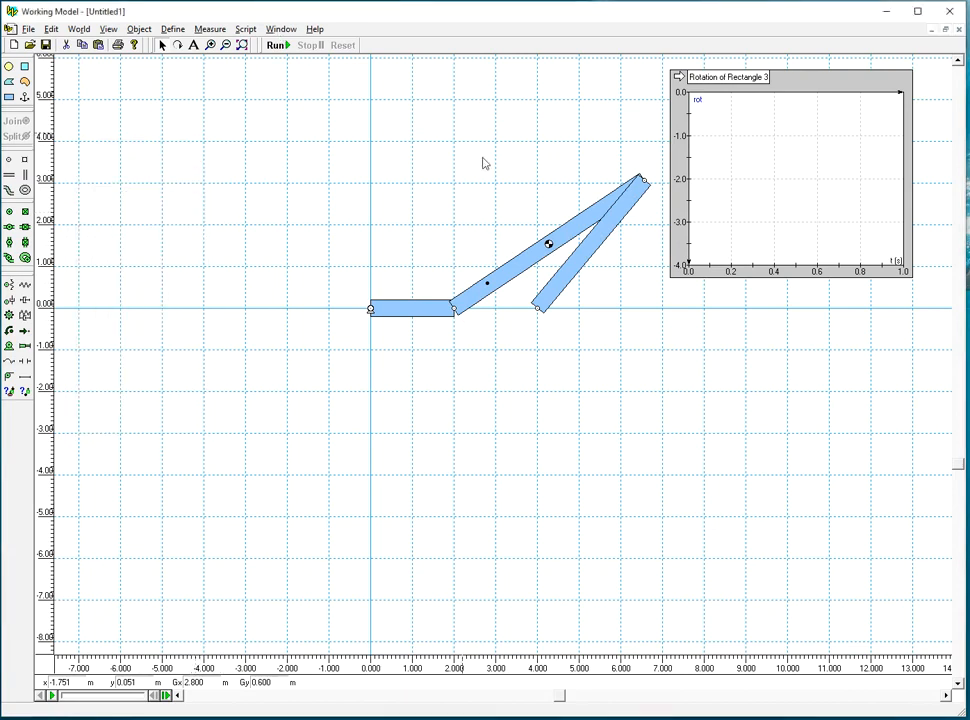
pyautogui.click(281, 29)
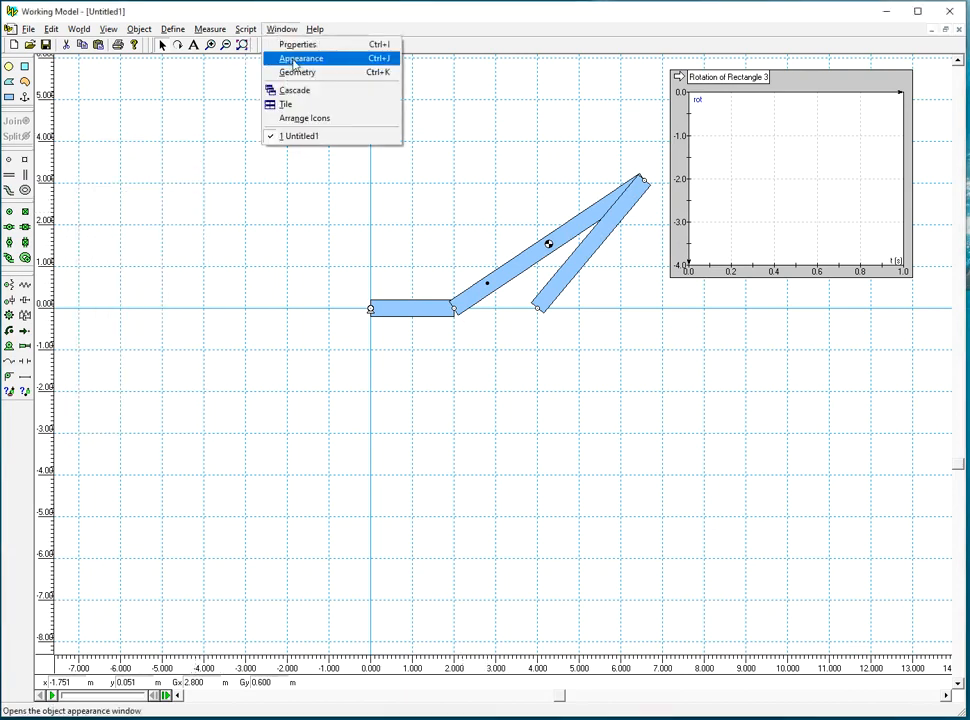
pyautogui.click(290, 57)
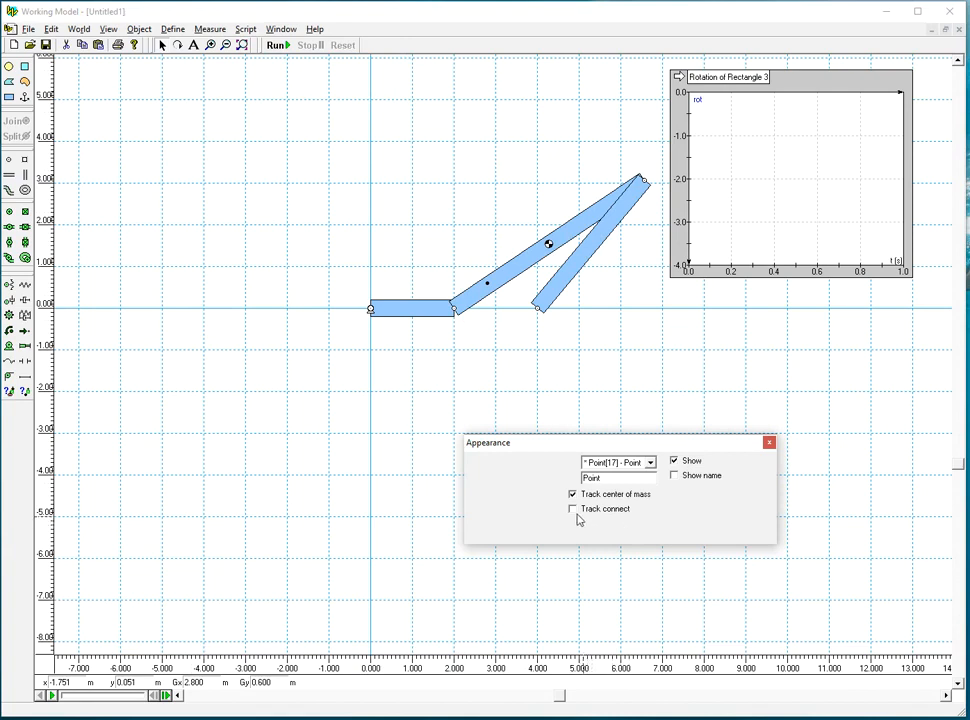
pyautogui.click(769, 443)
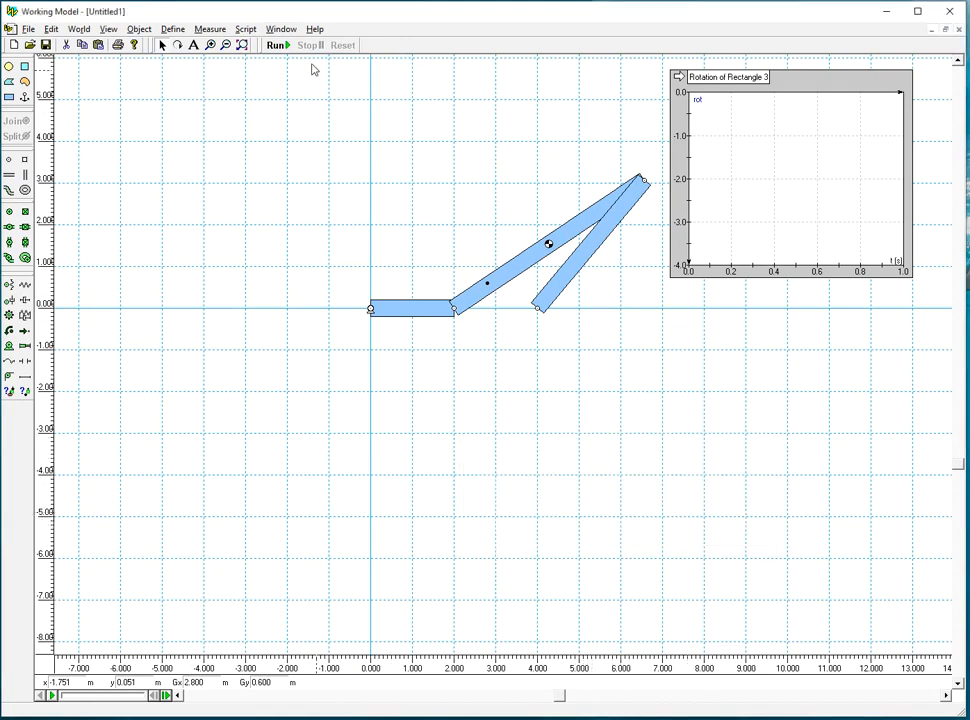
pyautogui.click(279, 45)
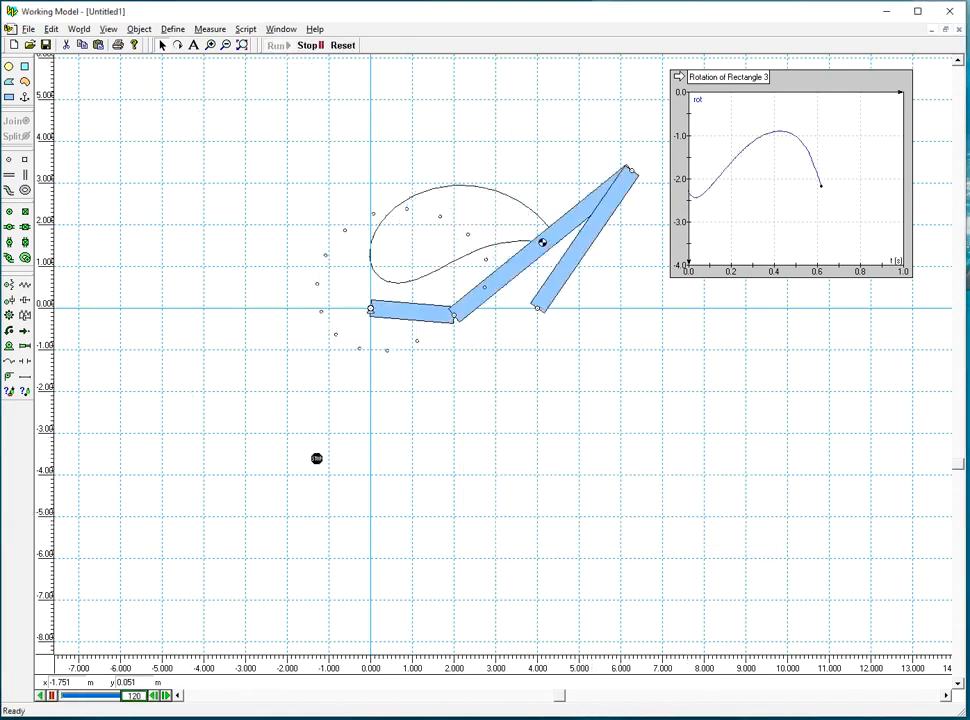
pyautogui.click(341, 45)
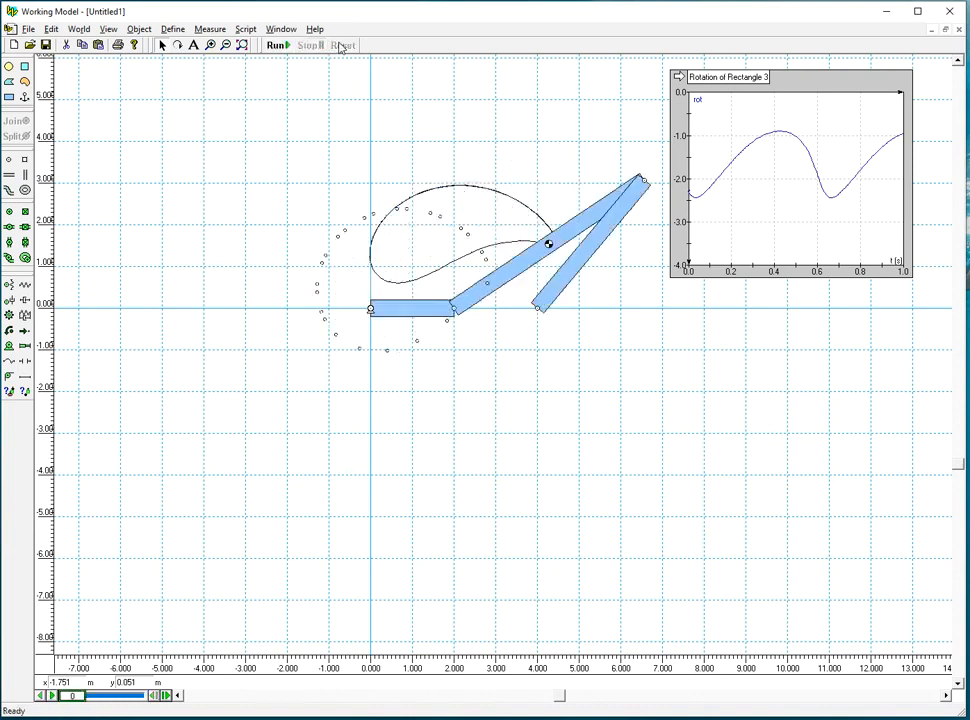
# Turn off center-of-mass tracking for Point[17], then run the simulation and reset it
pyautogui.click(487, 283)
pyautogui.click(279, 29)
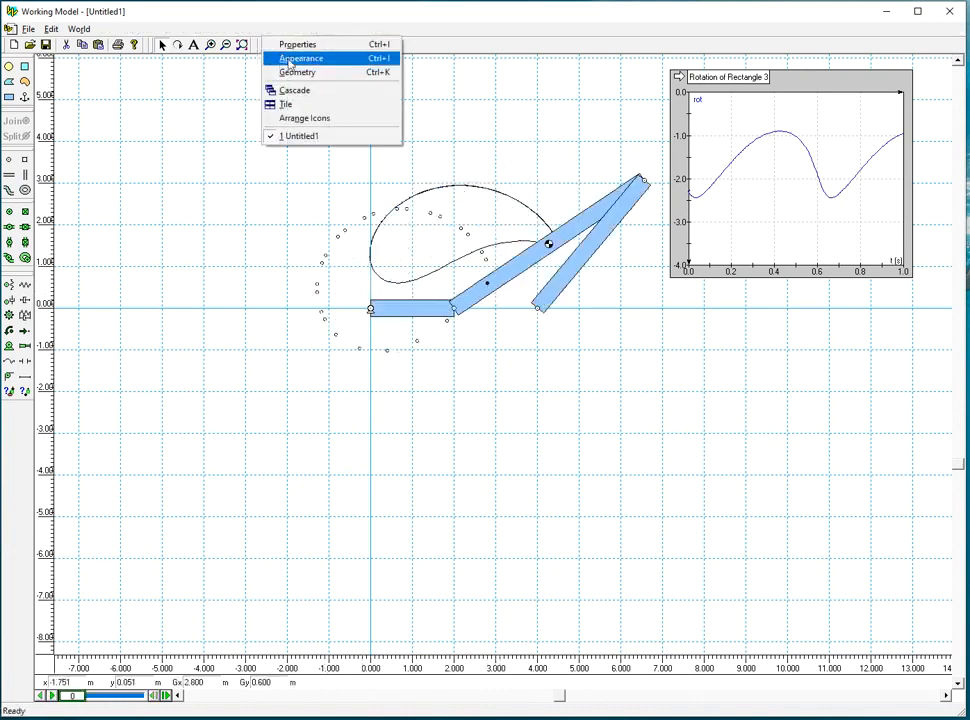
pyautogui.click(282, 58)
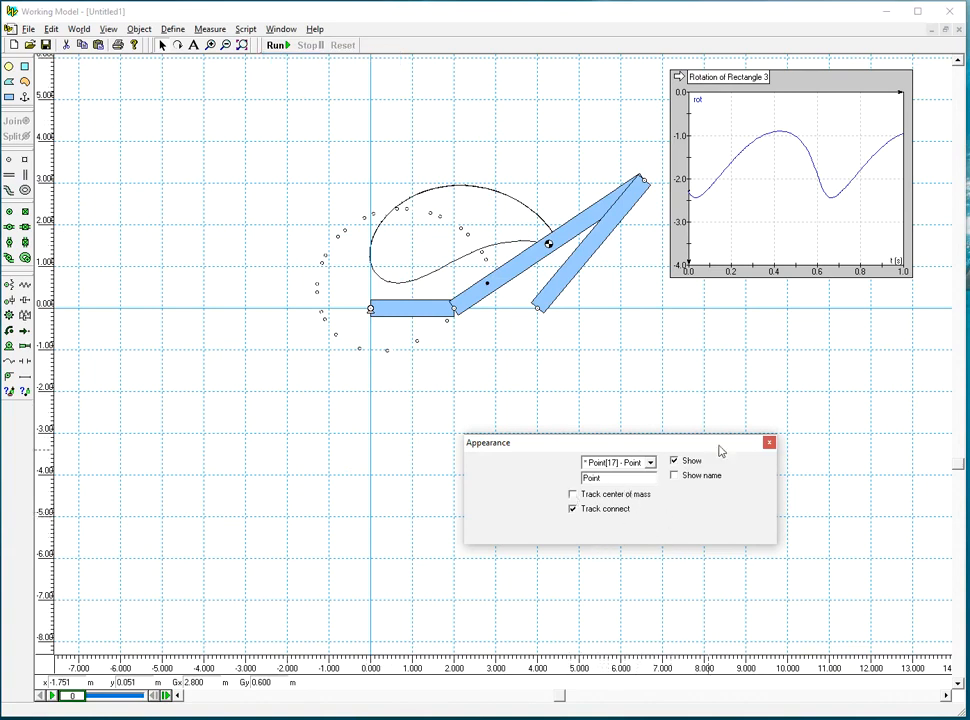
pyautogui.click(767, 442)
pyautogui.click(276, 45)
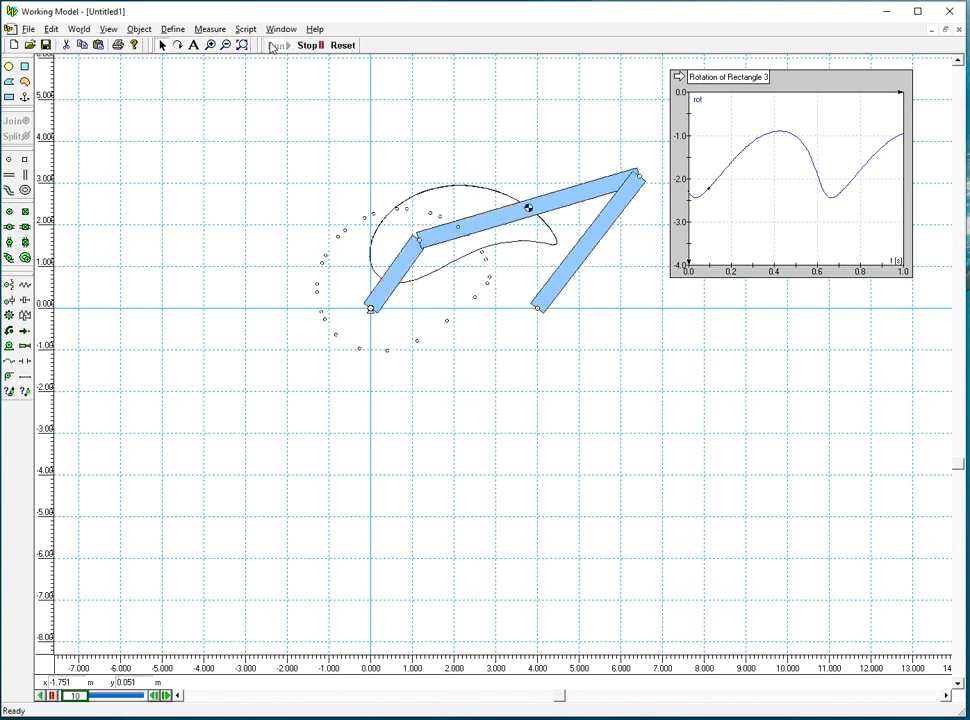
pyautogui.click(341, 46)
# Erase the existing track, then run the simulation again and reset it
pyautogui.click(80, 29)
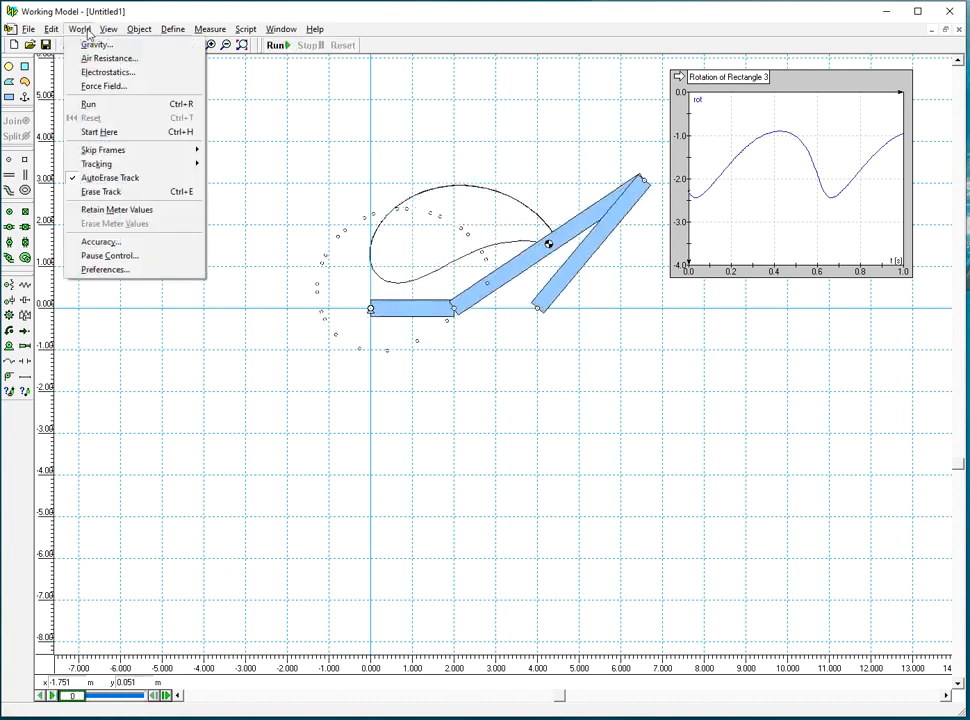
pyautogui.click(123, 190)
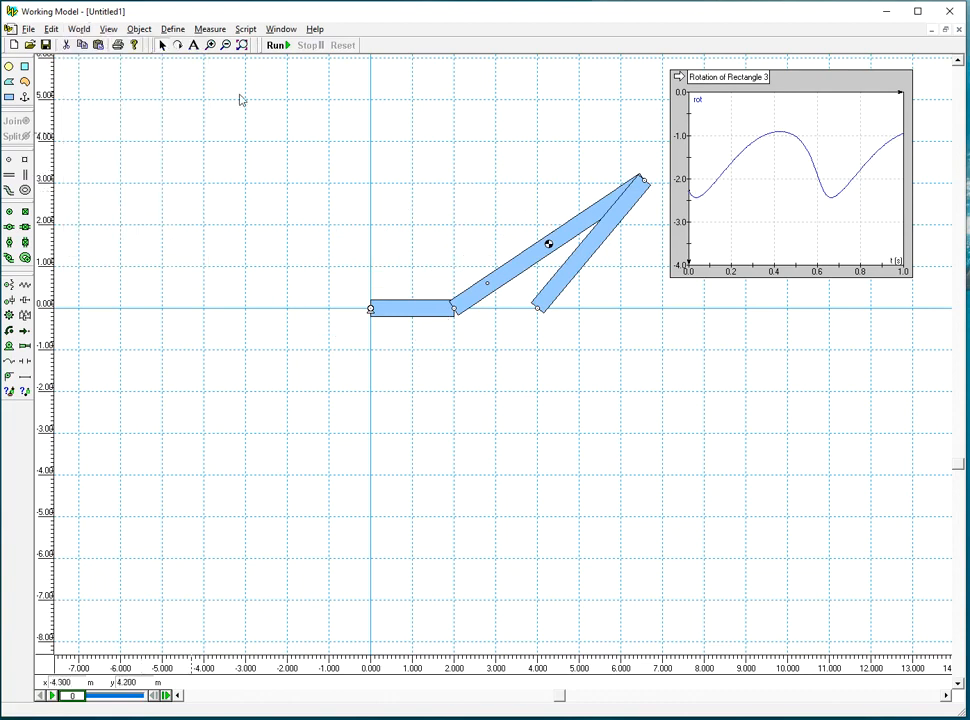
pyautogui.click(278, 45)
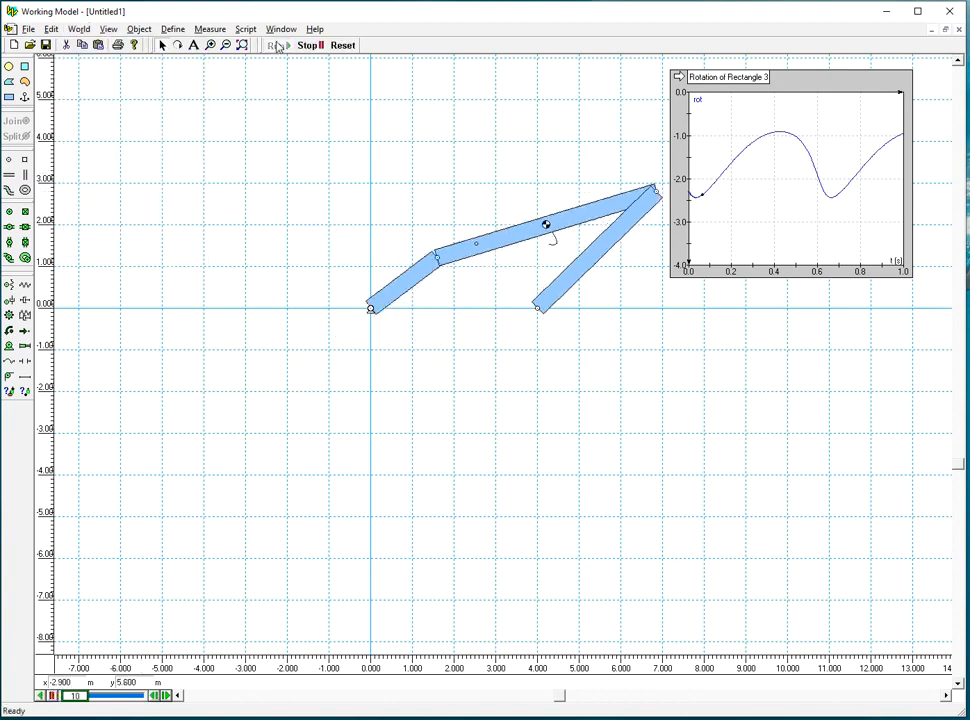
pyautogui.click(341, 46)
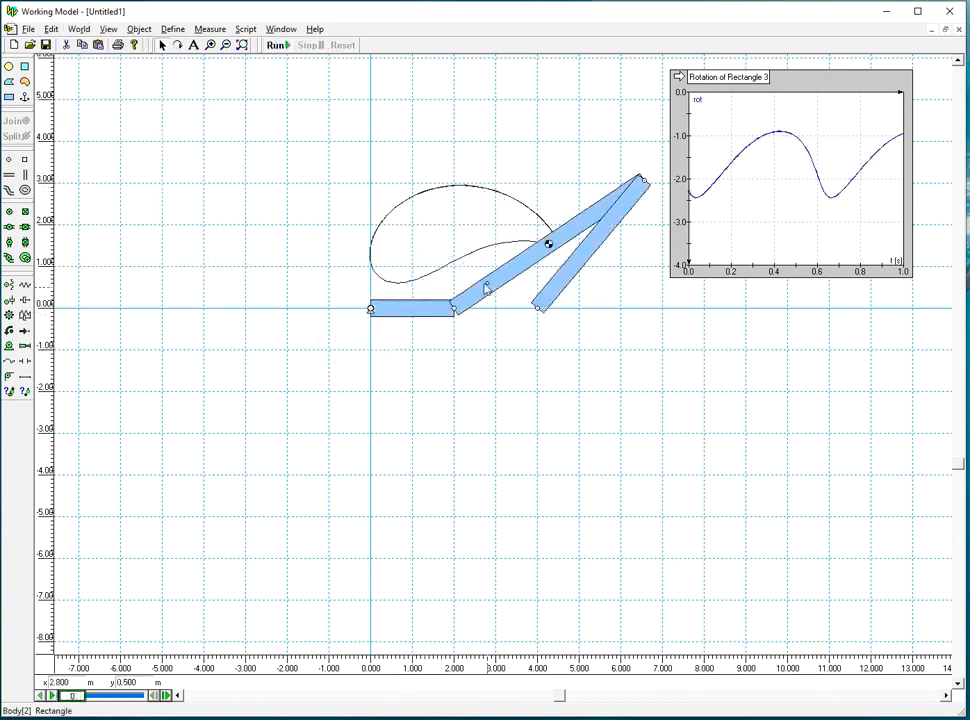
# Turn on center-of-mass tracking for Point[17], then run the simulation and reset it
pyautogui.click(283, 33)
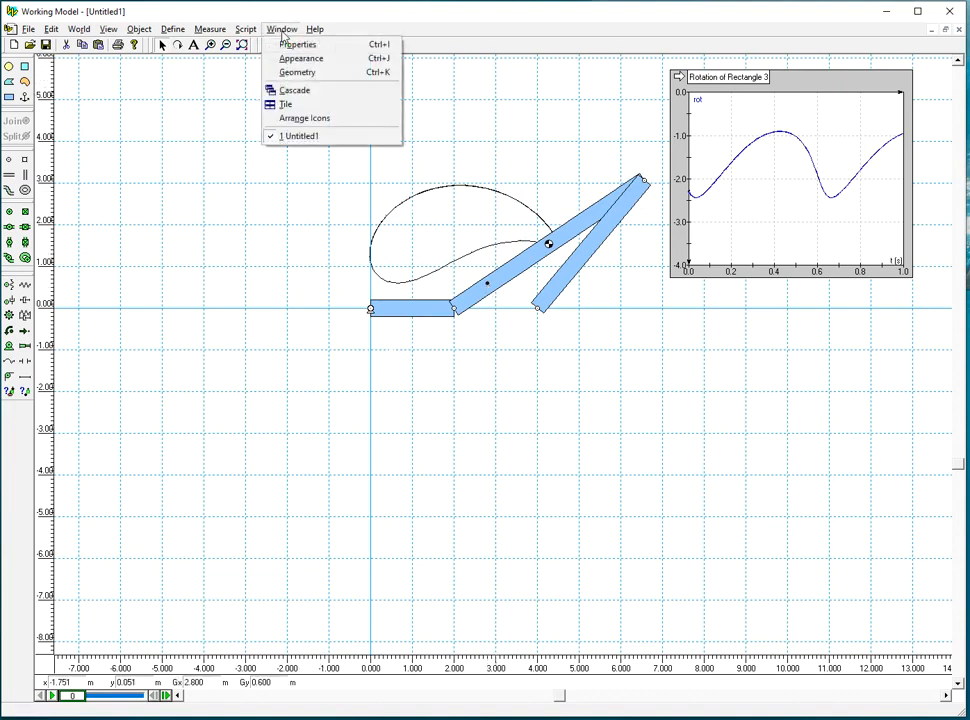
pyautogui.click(296, 61)
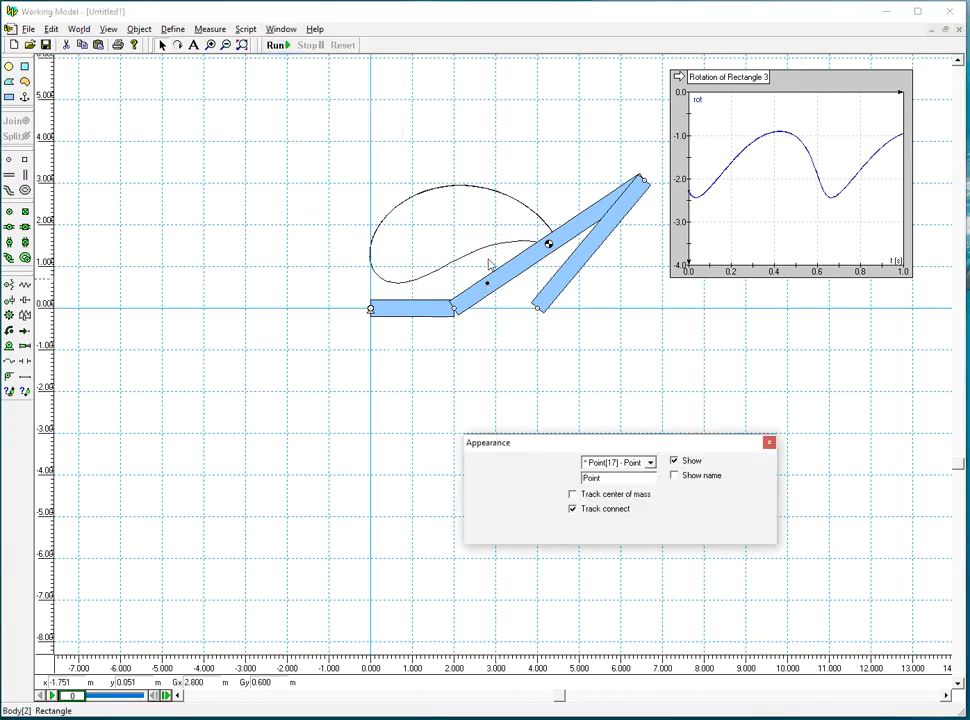
pyautogui.click(767, 443)
pyautogui.click(278, 46)
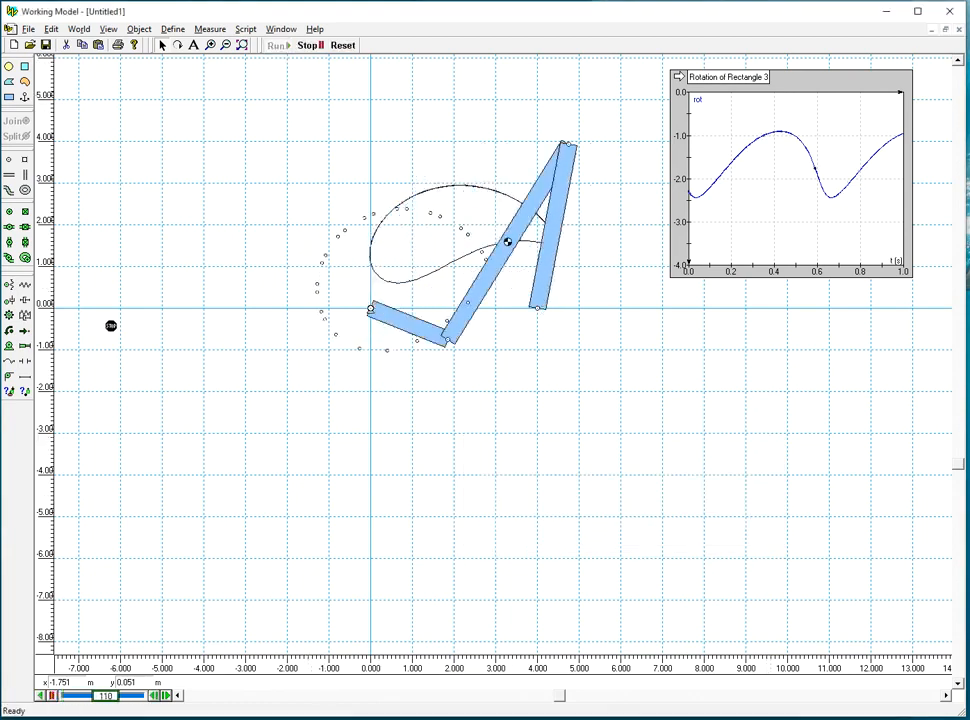
pyautogui.click(342, 45)
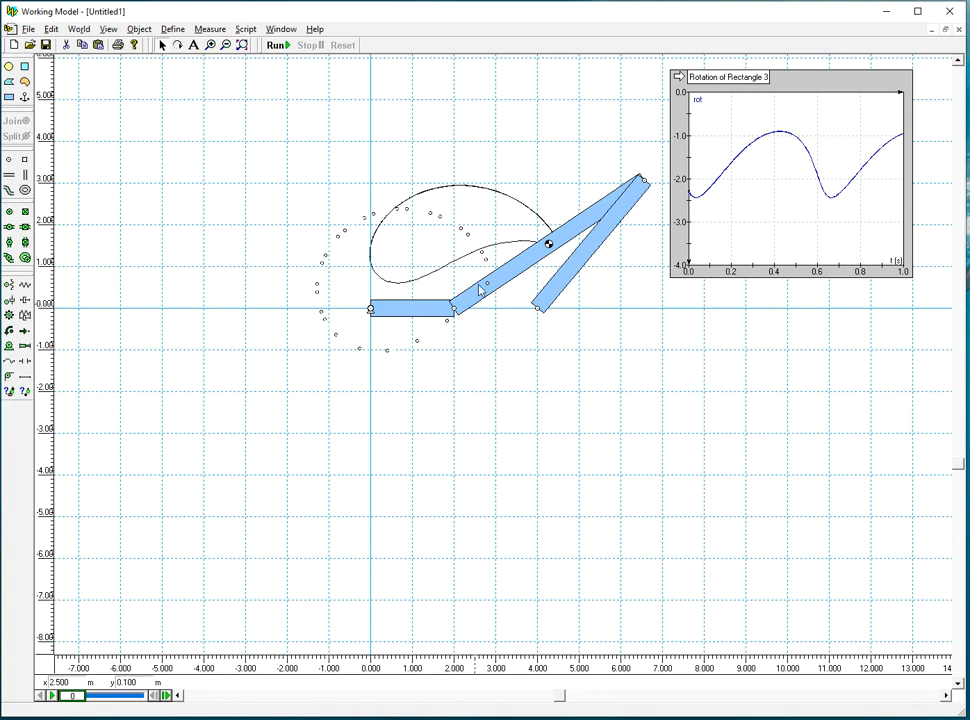
# Set the simulation accuracy's animation step to 0.001 s, then run the simulation and reset it
pyautogui.click(79, 30)
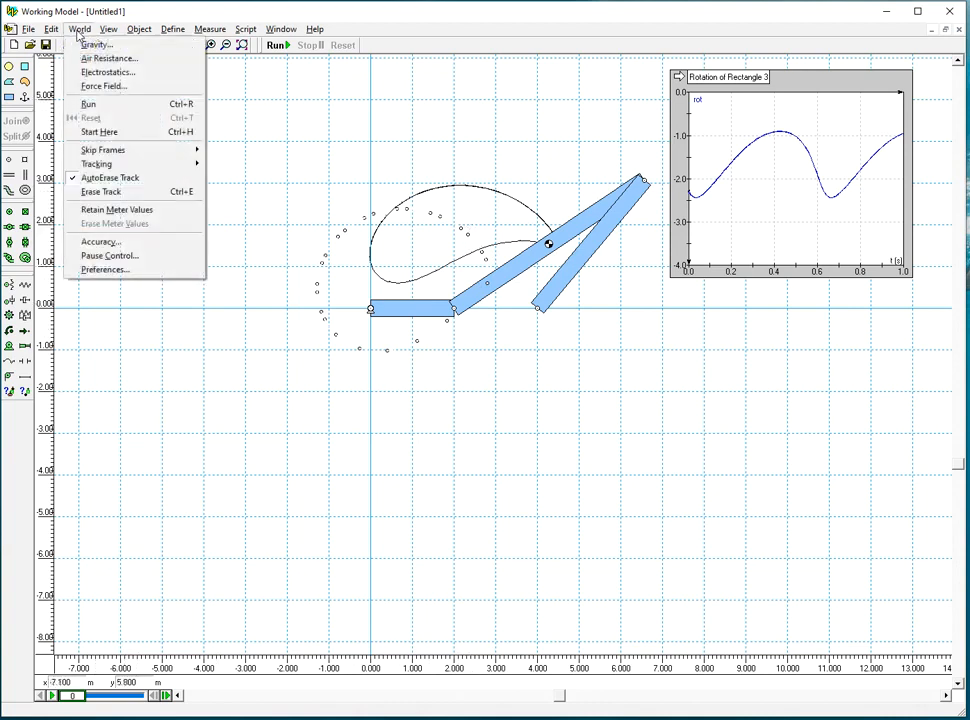
pyautogui.click(101, 242)
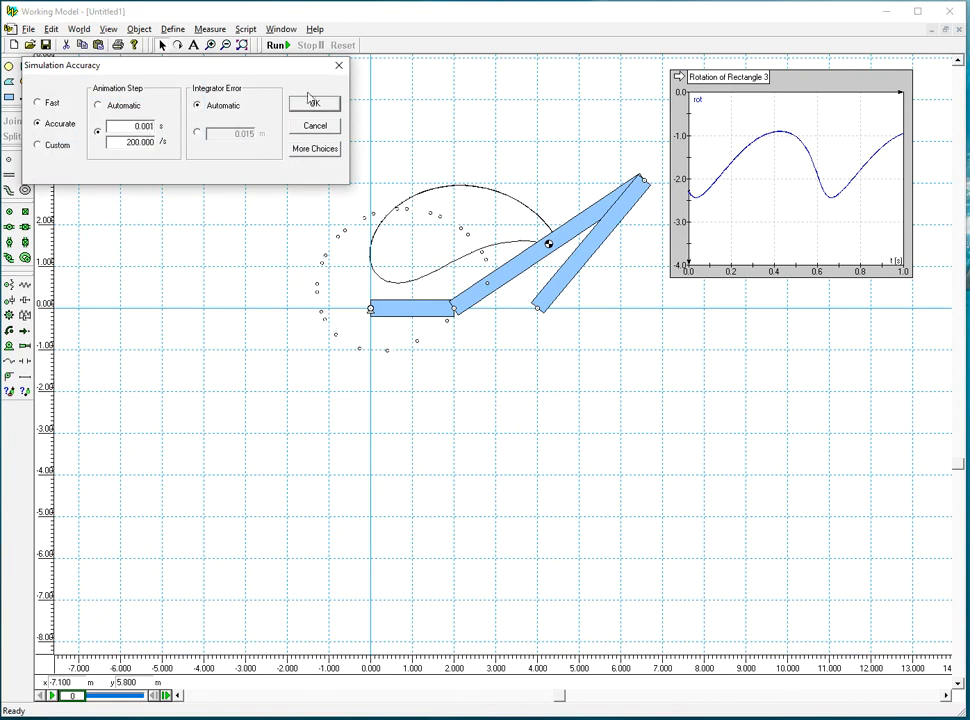
pyautogui.click(318, 105)
pyautogui.click(279, 45)
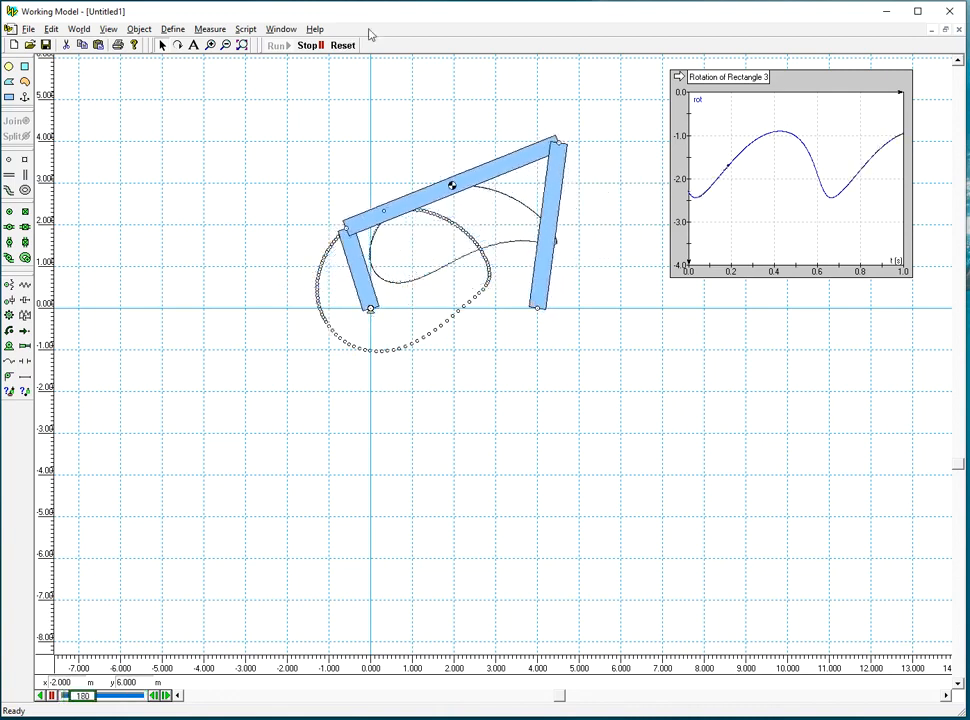
pyautogui.click(309, 45)
pyautogui.click(342, 45)
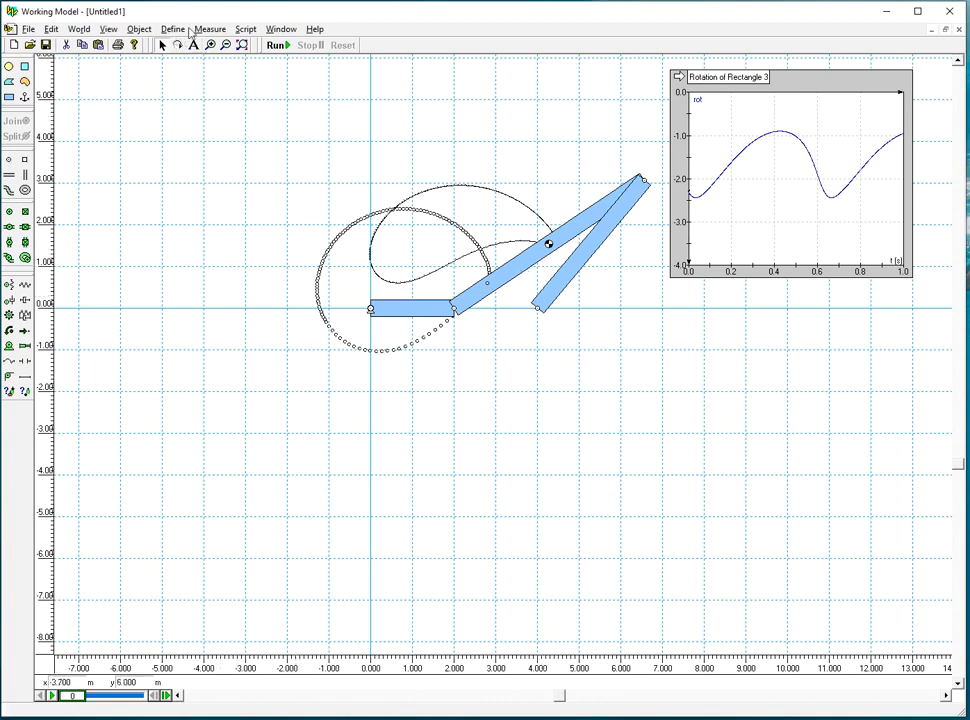
# Define an acceleration vector for the long connecting bar, Body[2], then run the simulation and reset it
pyautogui.click(518, 265)
pyautogui.click(211, 32)
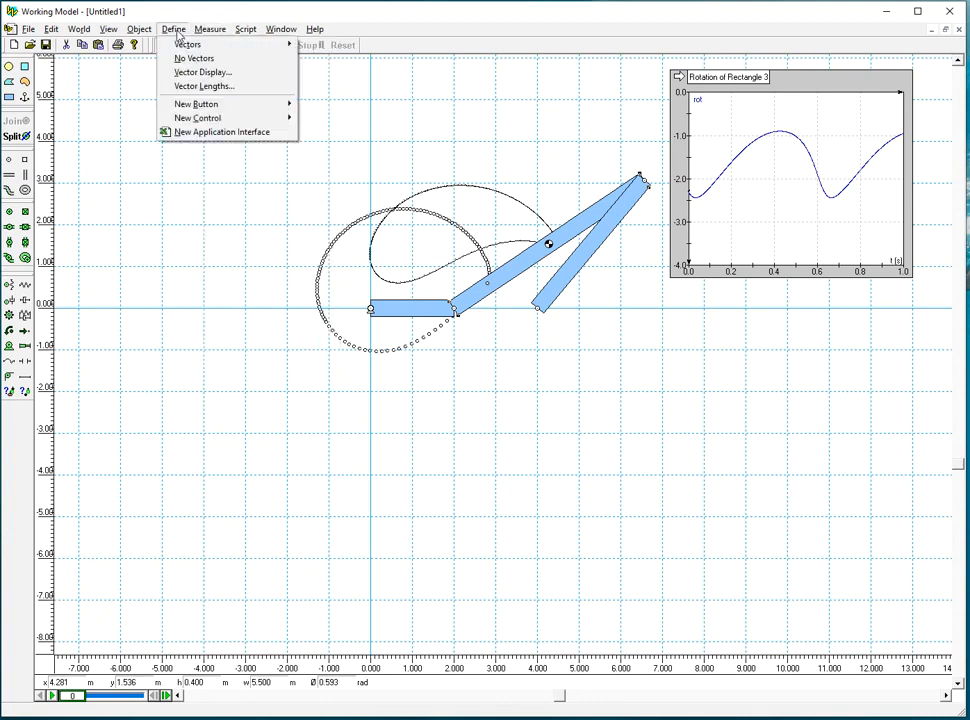
pyautogui.click(177, 31)
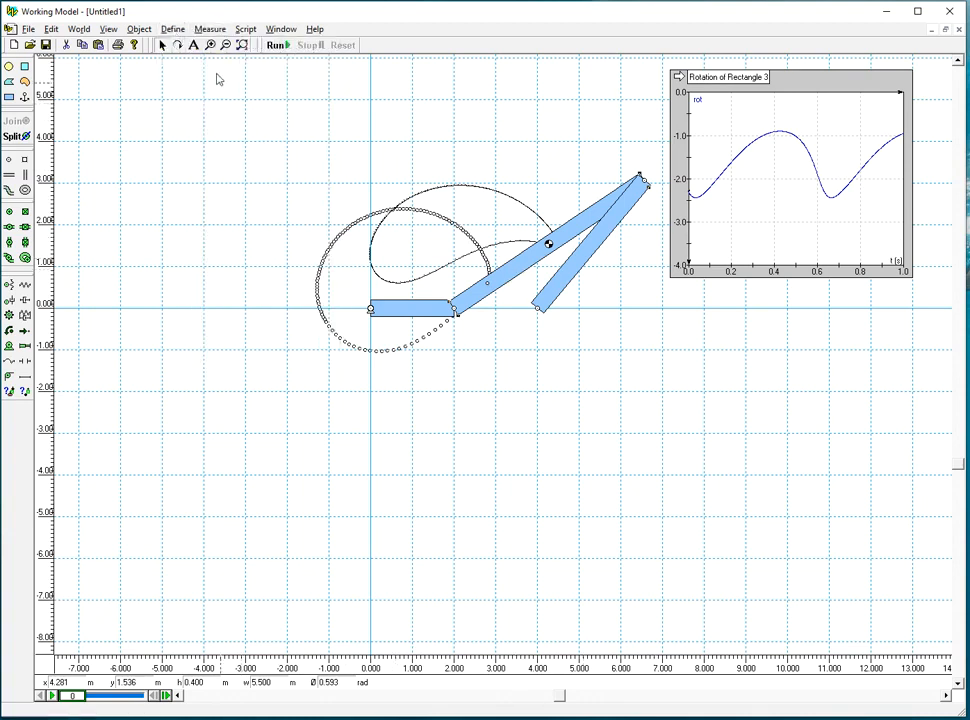
pyautogui.click(177, 30)
pyautogui.moveTo(195, 45)
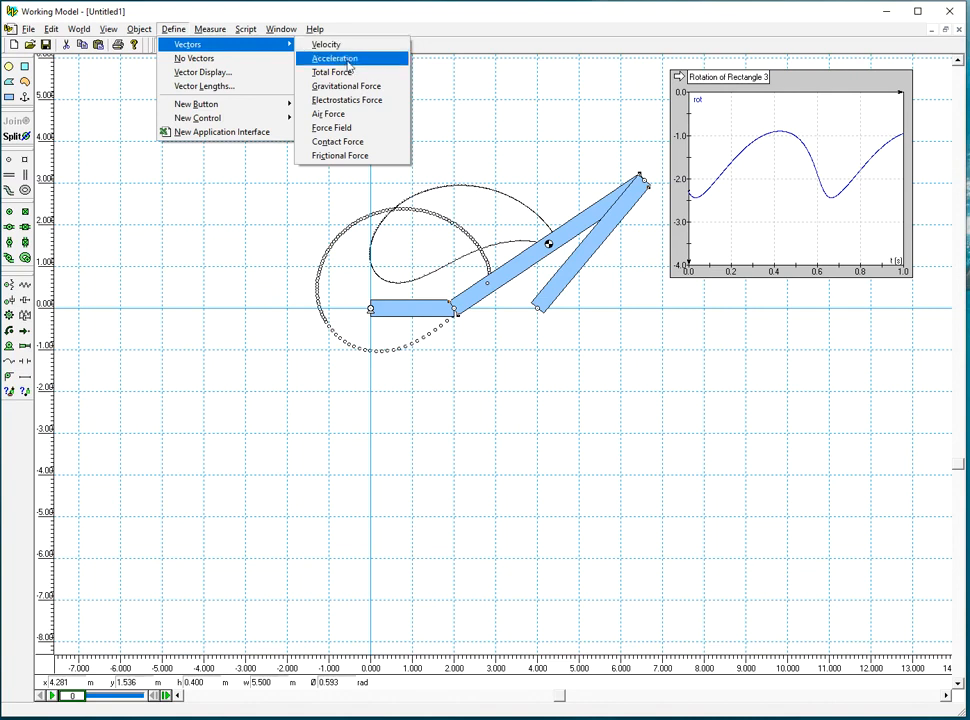
pyautogui.click(346, 59)
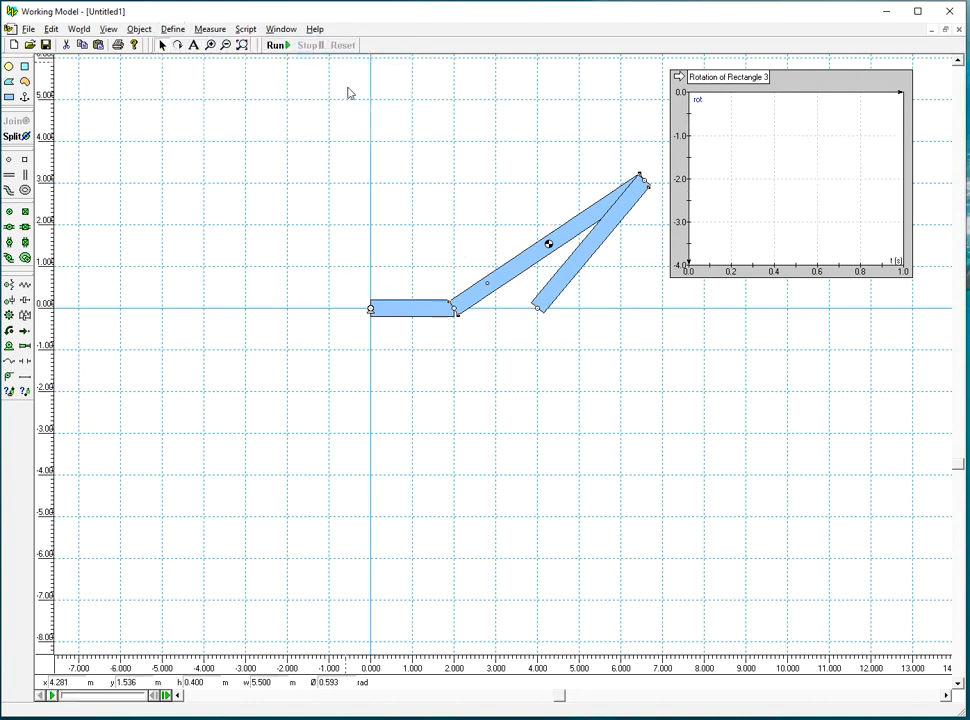
pyautogui.click(277, 46)
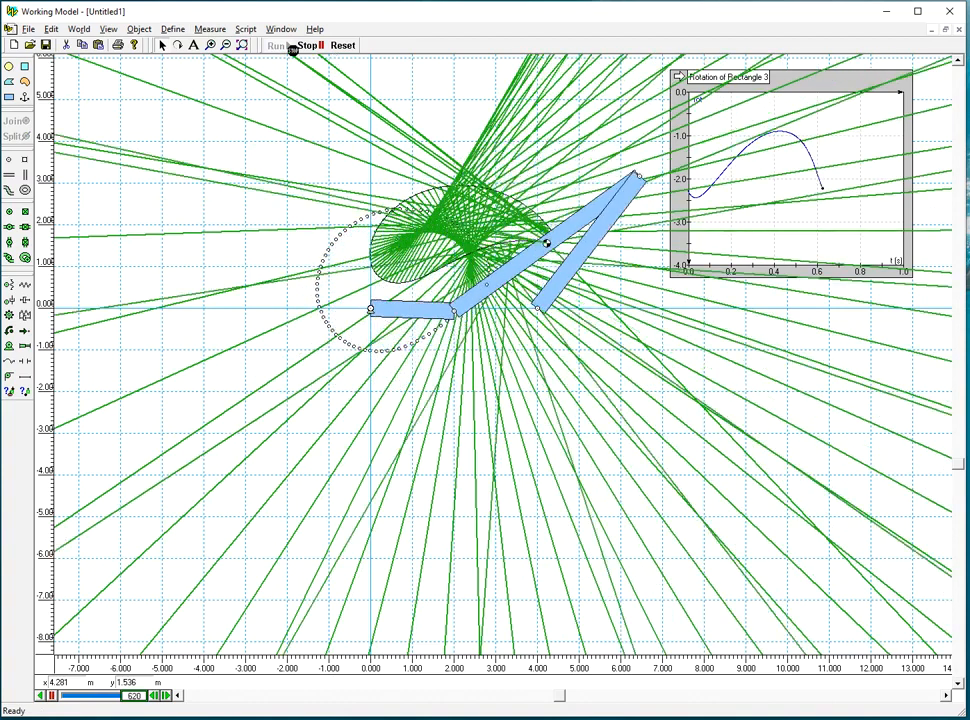
pyautogui.click(300, 46)
# Set the acceleration vector length to 0.001
pyautogui.click(205, 29)
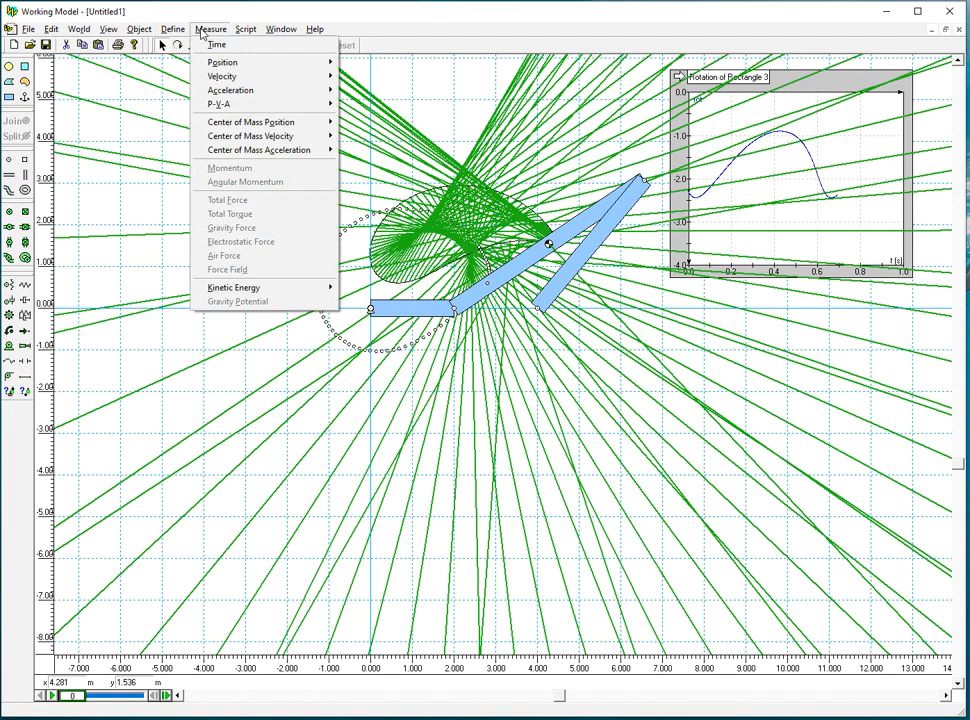
pyautogui.moveTo(173, 29)
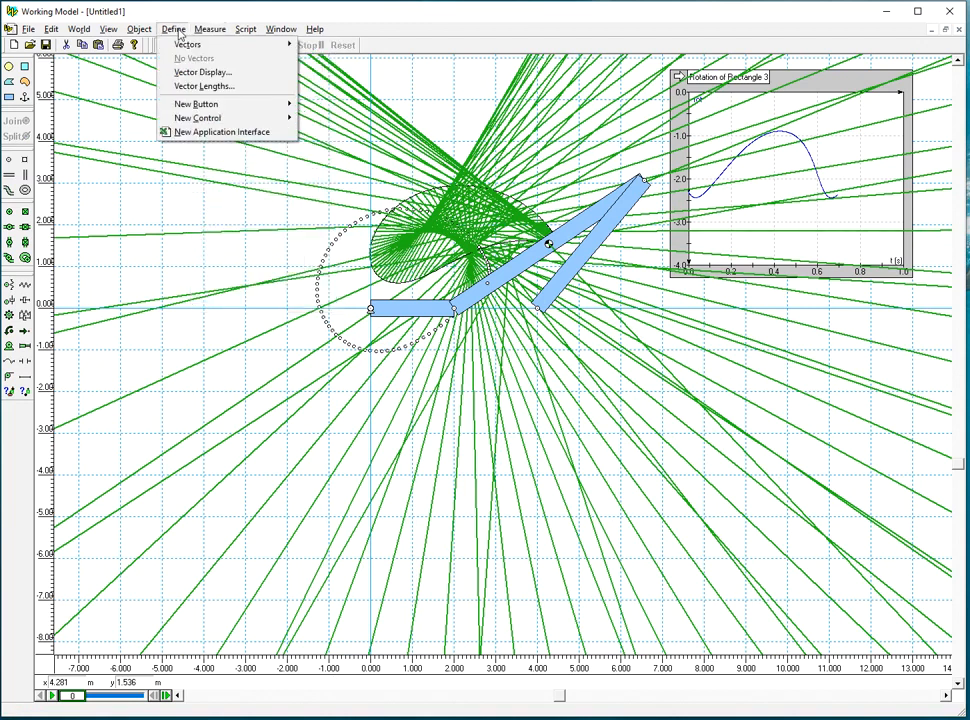
pyautogui.click(205, 90)
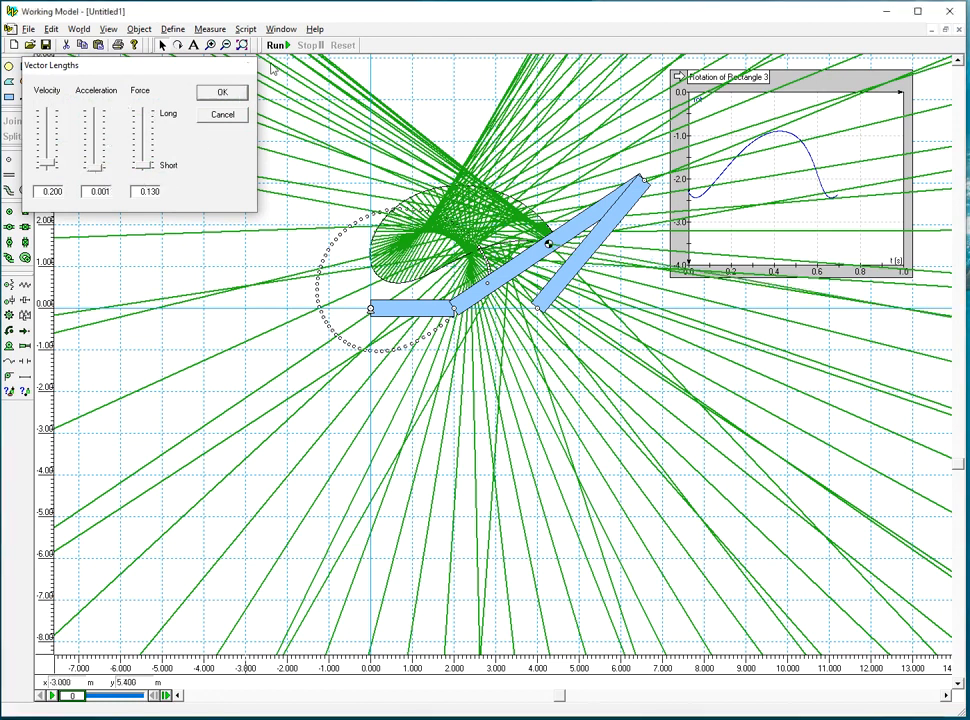
pyautogui.click(221, 94)
# Erase the drawn track and vectors, then run the simulation with the shortened acceleration vectors and reset it
pyautogui.click(78, 29)
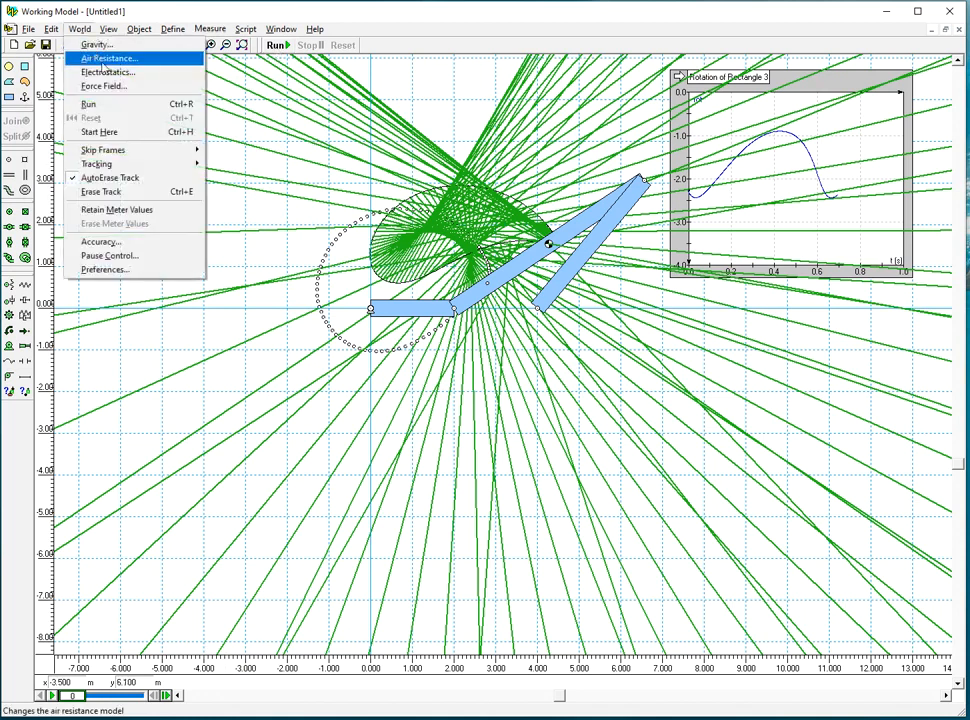
pyautogui.click(115, 190)
pyautogui.click(270, 48)
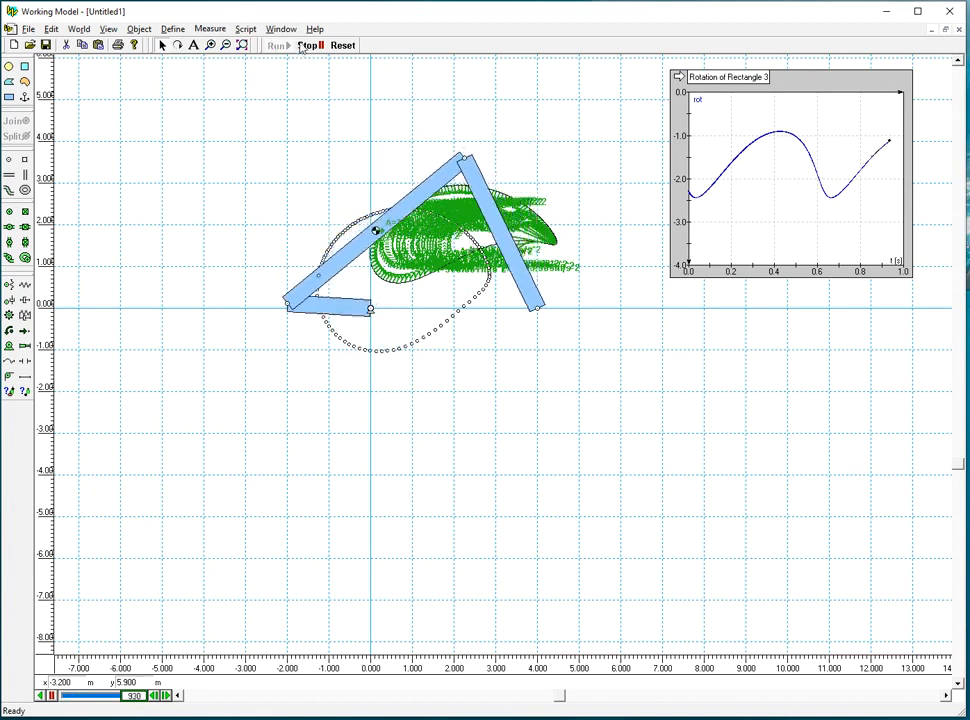
pyautogui.click(339, 46)
pyautogui.click(281, 29)
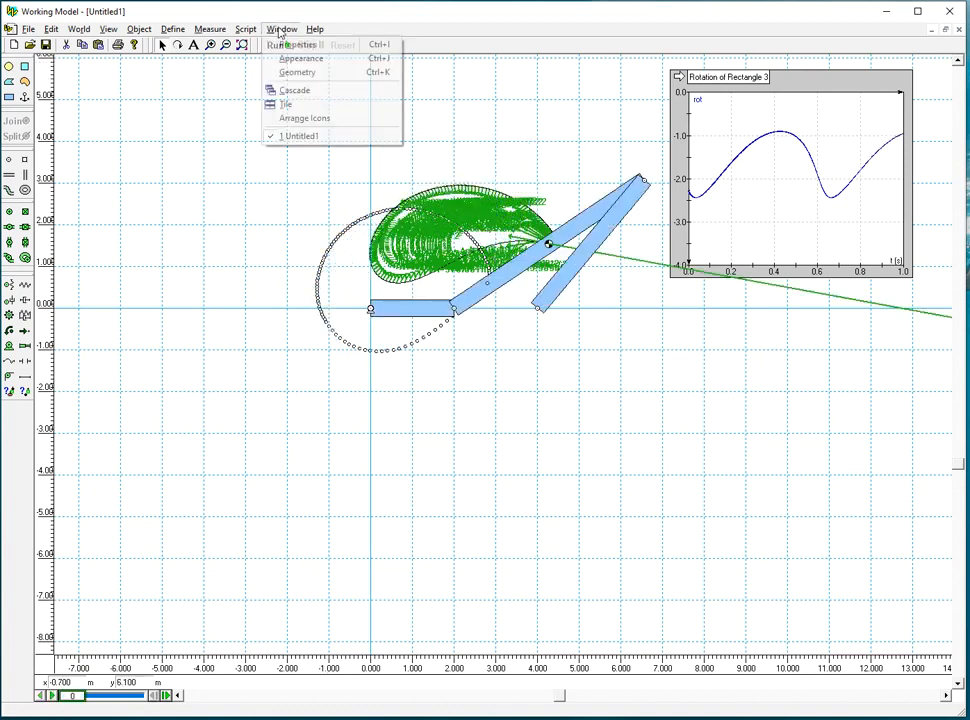
pyautogui.click(300, 59)
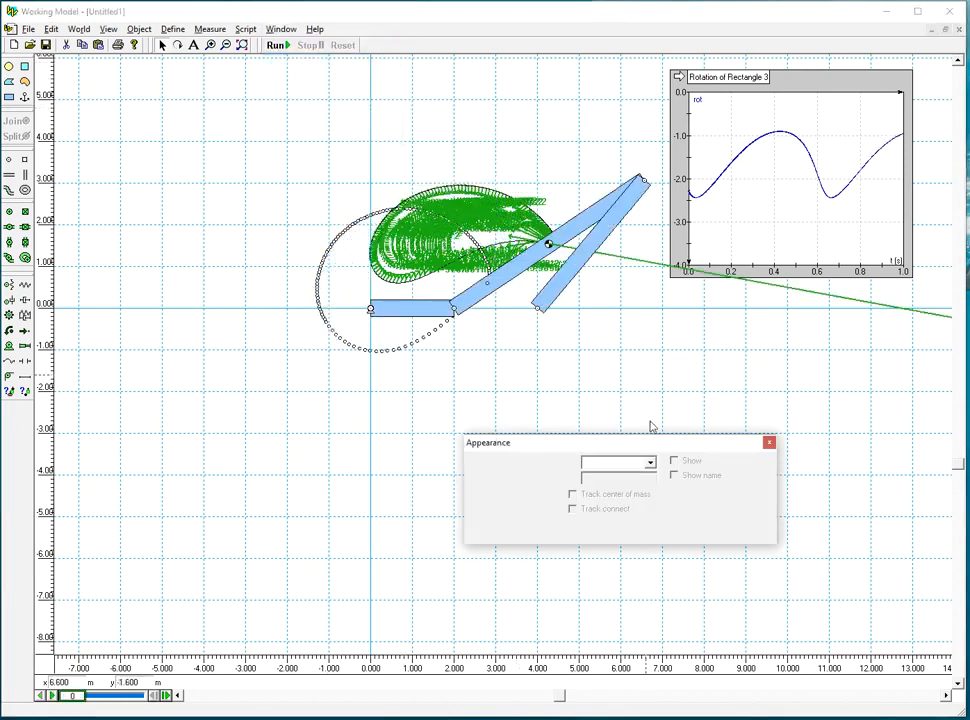
pyautogui.click(650, 462)
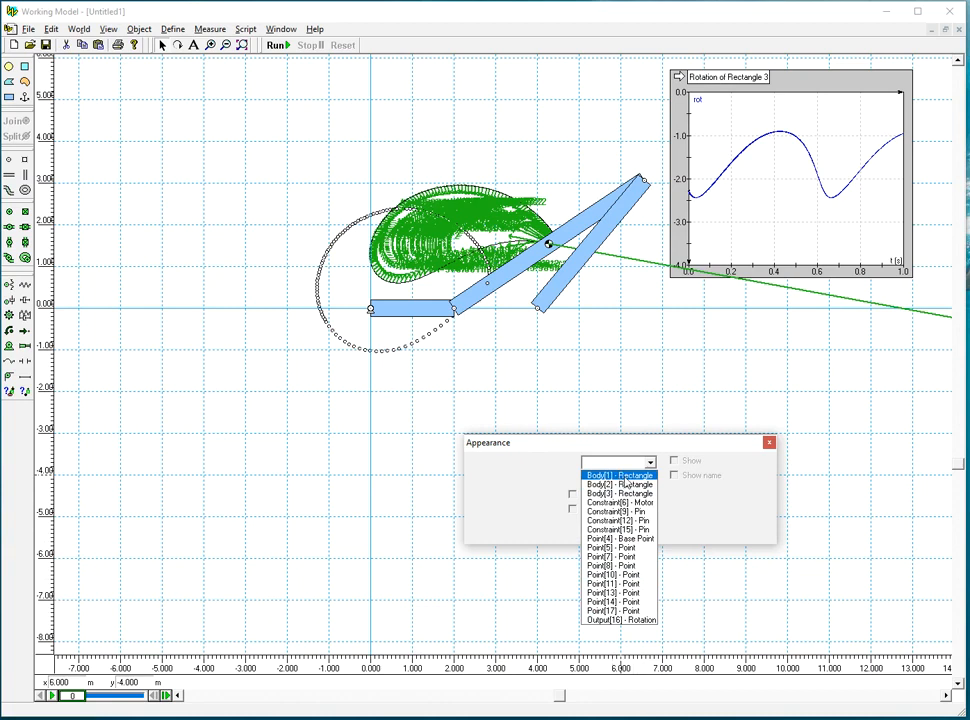
pyautogui.click(768, 442)
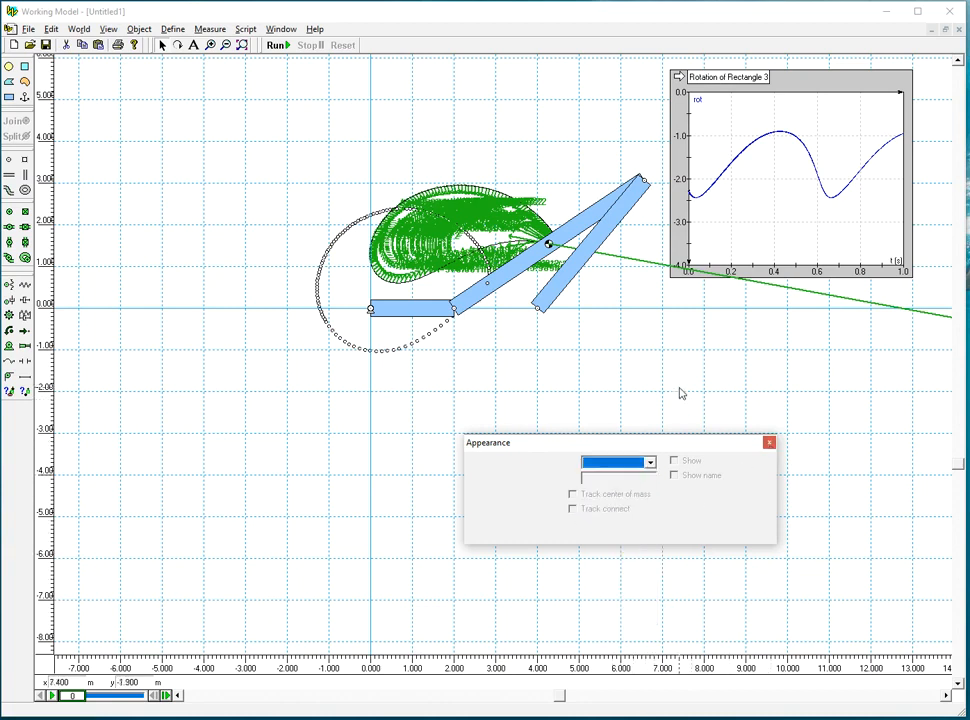
# Close the appearance settings, turn tracking off, then run the simulation and reset it
pyautogui.click(768, 442)
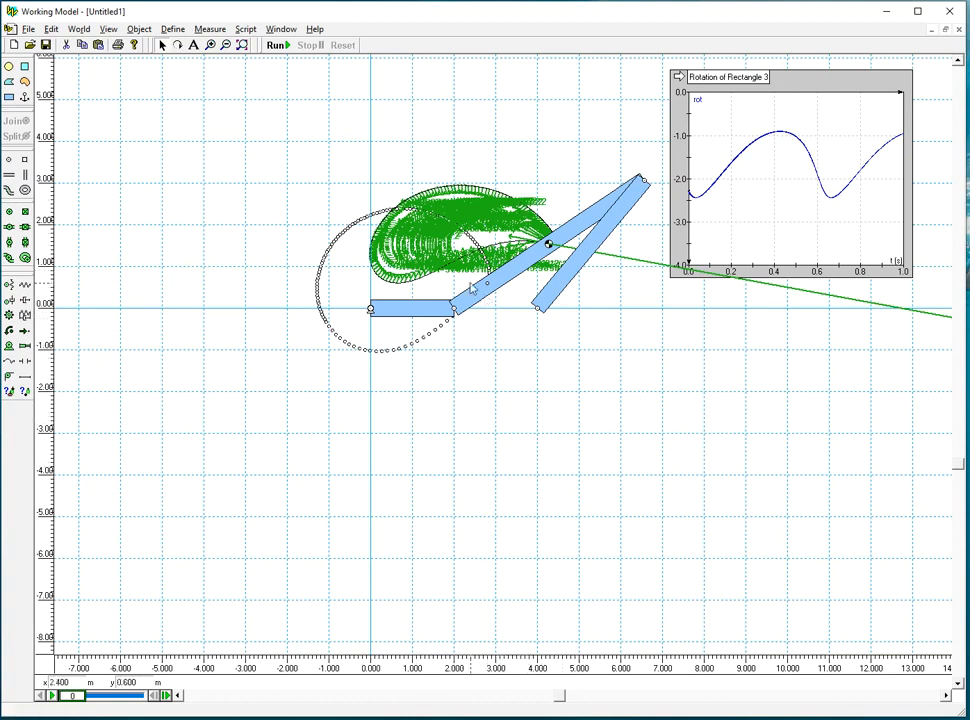
pyautogui.click(79, 29)
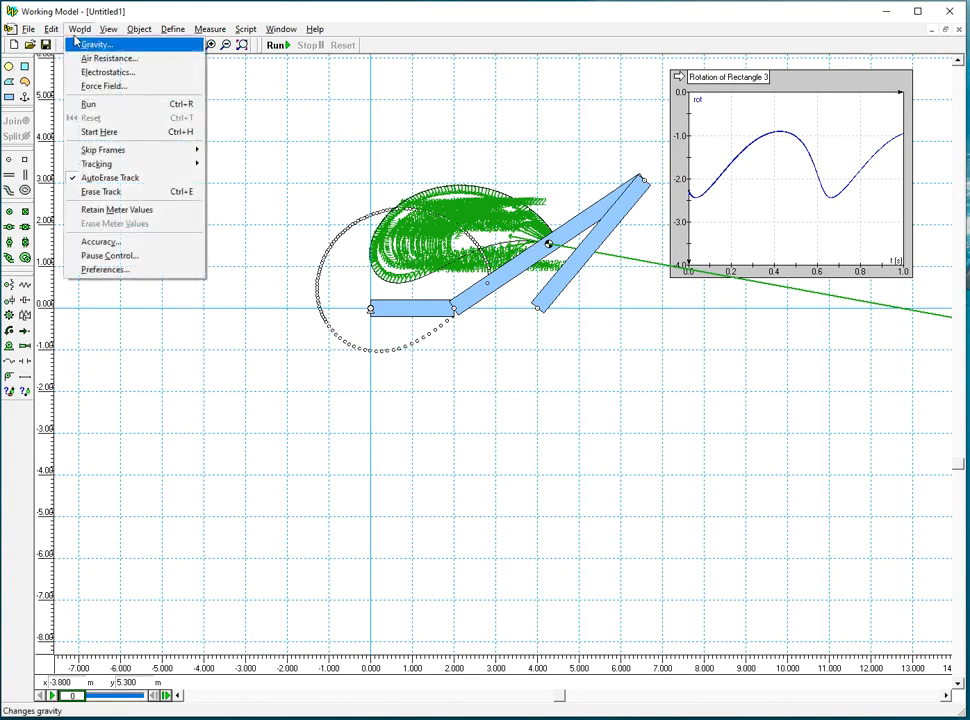
pyautogui.moveTo(130, 169)
pyautogui.click(232, 164)
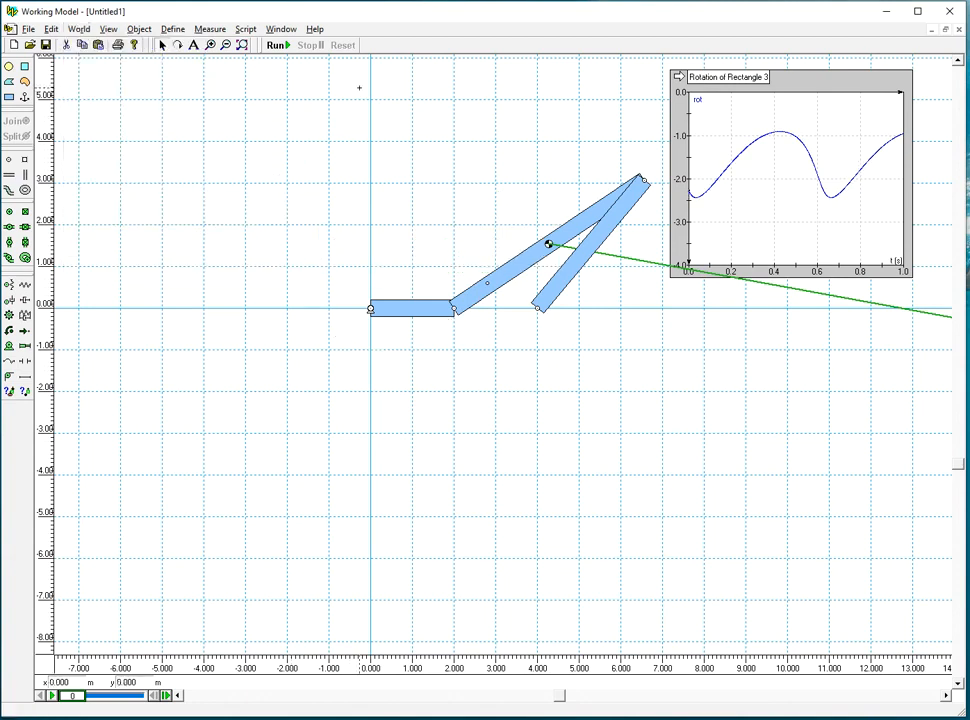
pyautogui.click(283, 48)
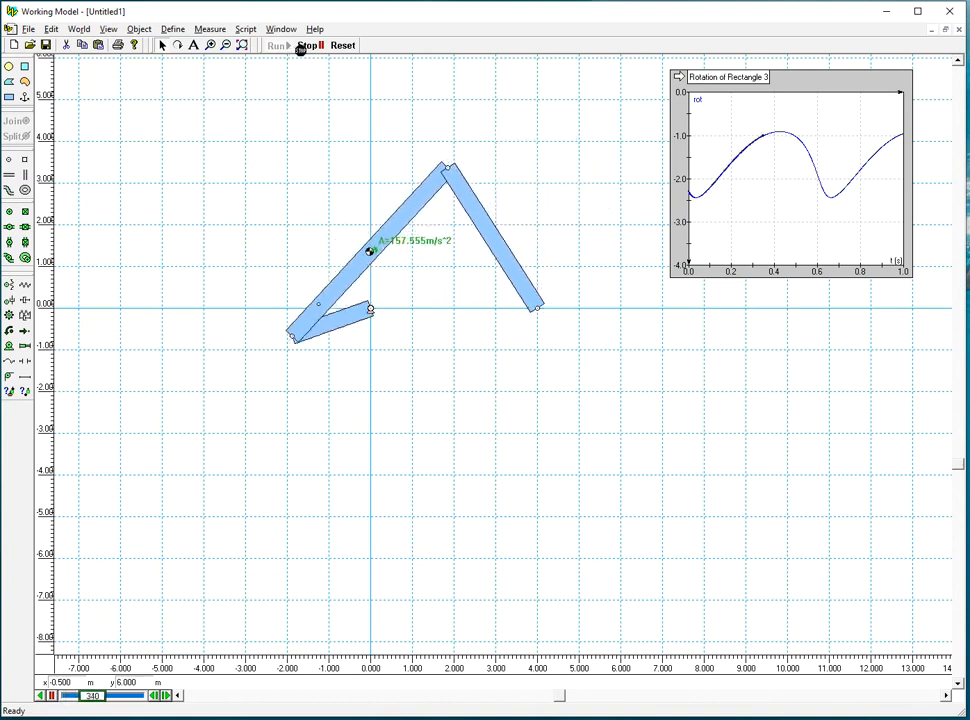
pyautogui.click(342, 45)
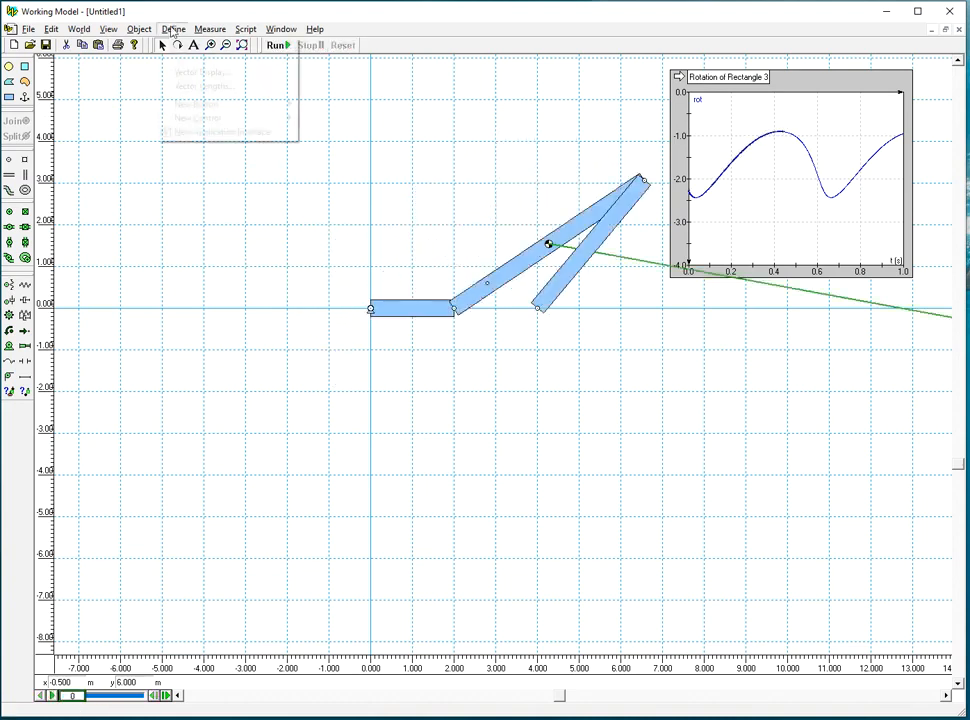
# Set the acceleration vector length to 0.005, then run the simulation and reset it
pyautogui.click(172, 30)
pyautogui.moveTo(200, 31)
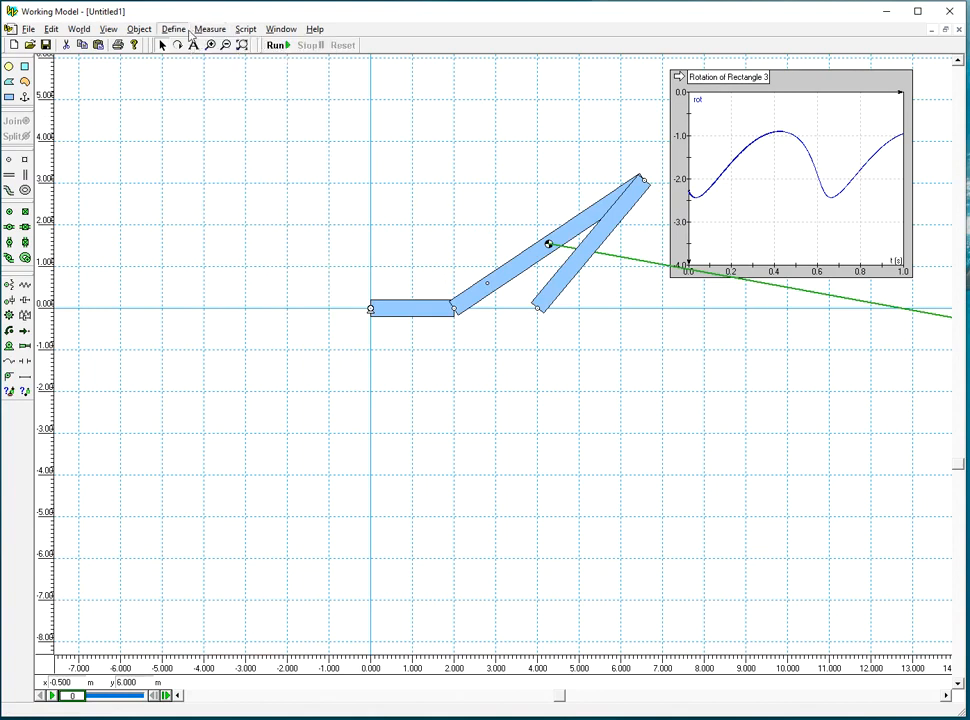
pyautogui.click(185, 88)
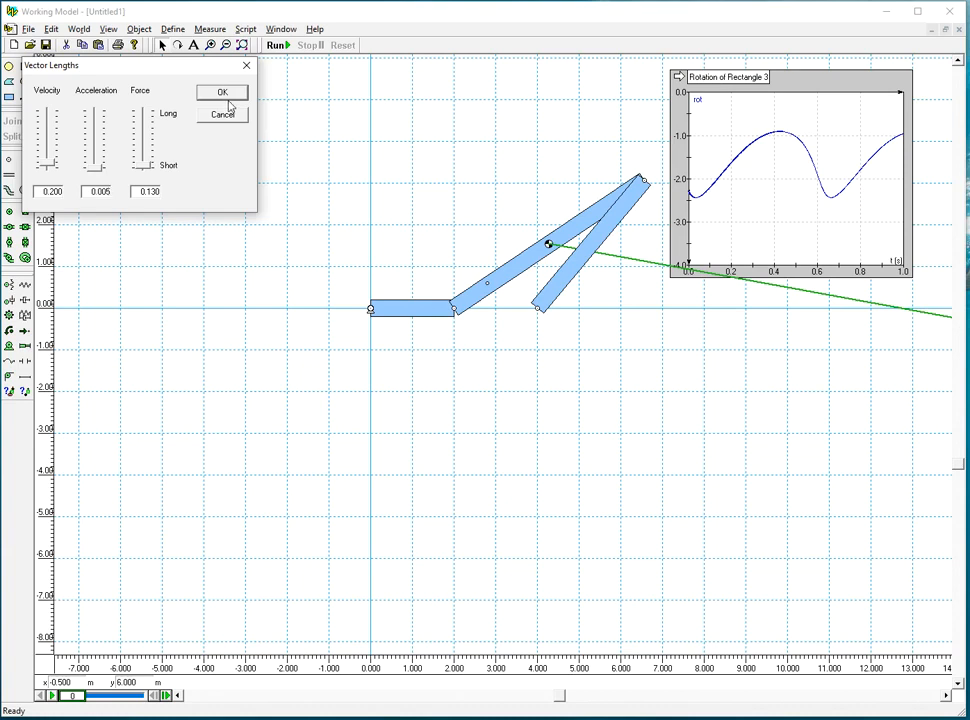
pyautogui.click(227, 97)
pyautogui.click(277, 45)
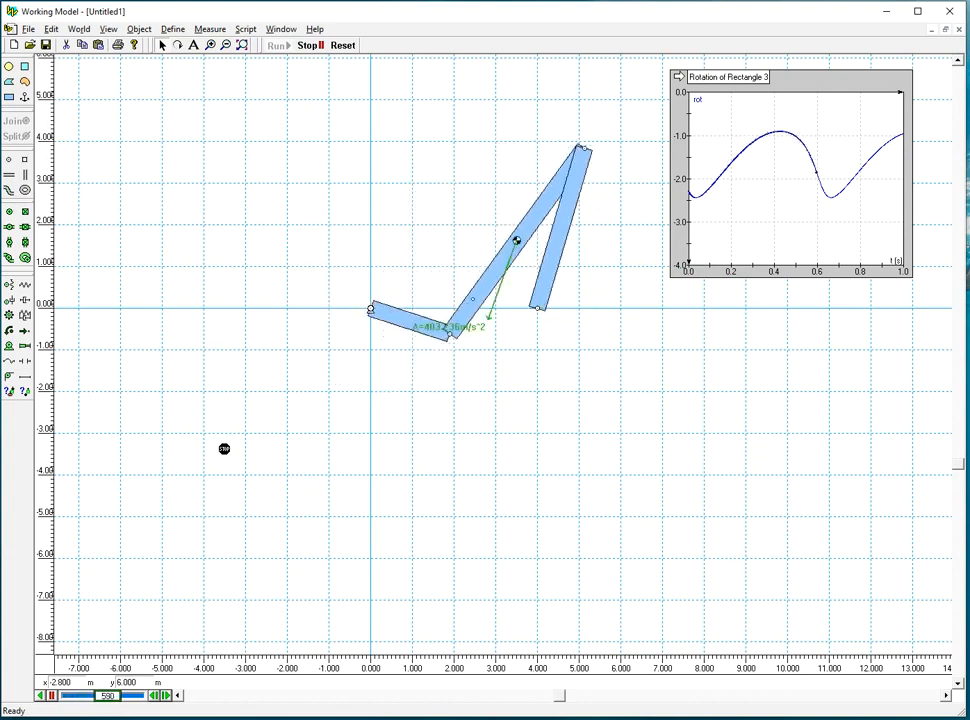
pyautogui.click(345, 46)
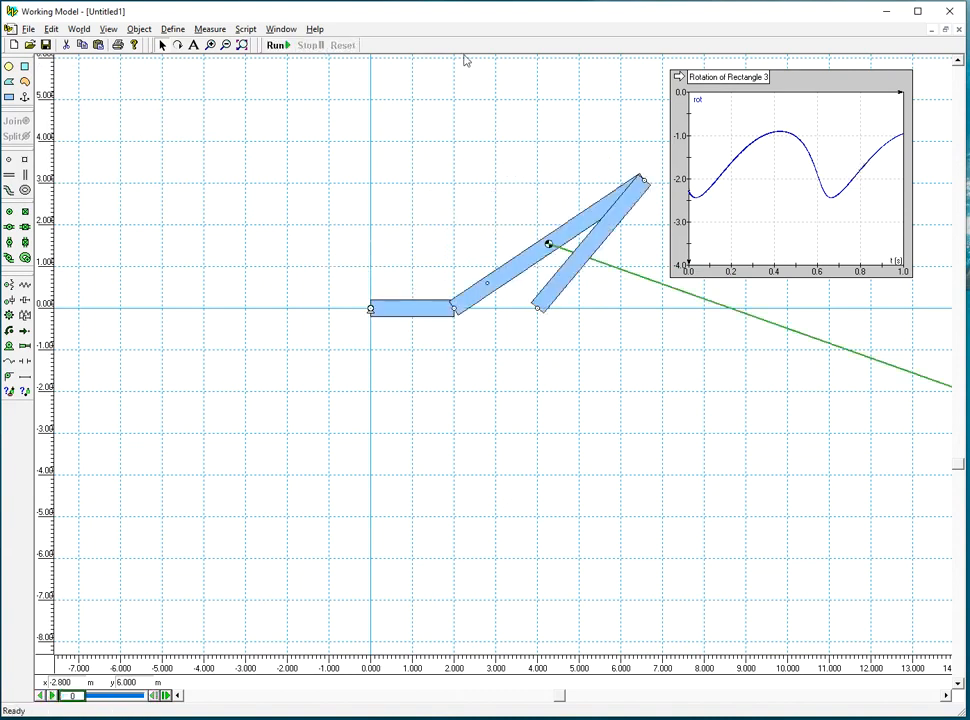
# Switch the Rotation of Rectangle 3 meter to a digital display, then run the simulation and reset it
pyautogui.click(678, 77)
pyautogui.click(677, 77)
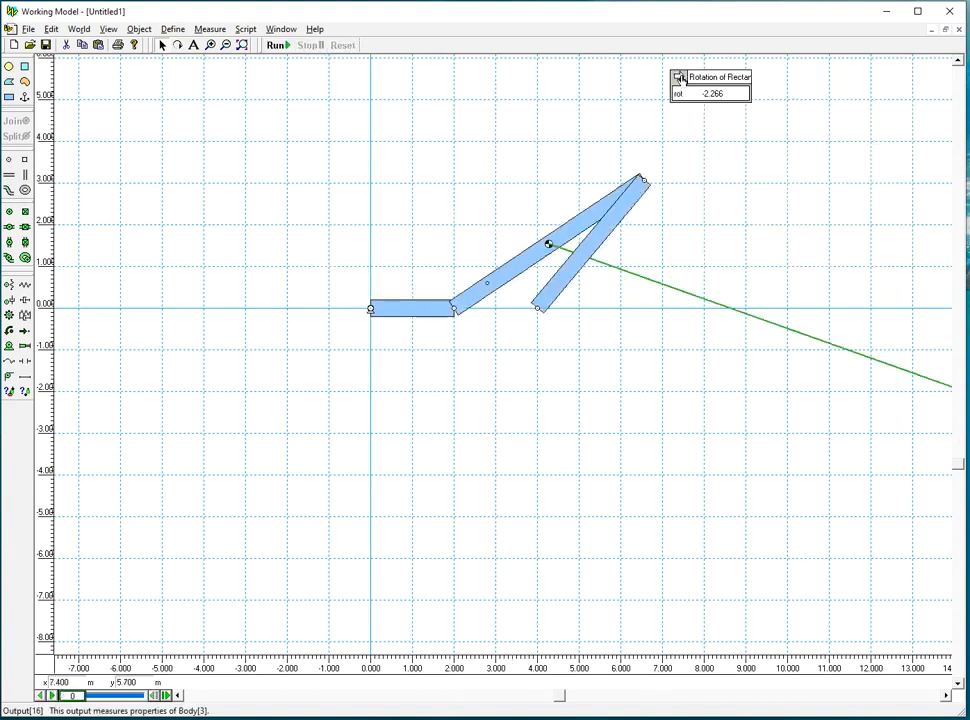
pyautogui.click(277, 45)
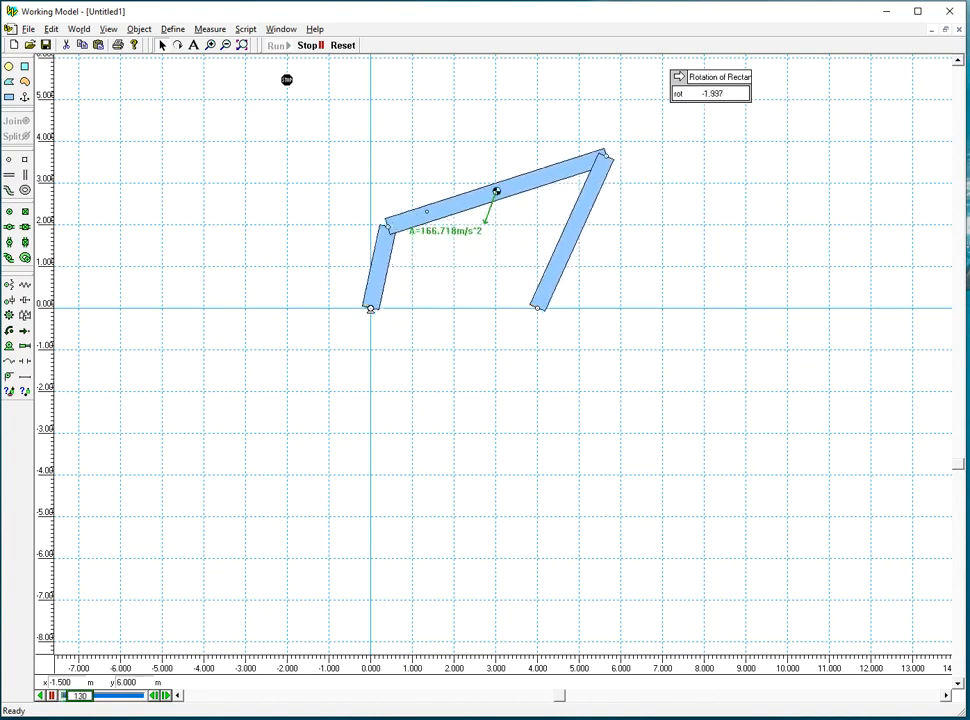
pyautogui.click(342, 45)
# Try the rotation meter as a bar display during a simulation run, reset, and return the meter to its graph display
pyautogui.click(678, 77)
pyautogui.click(678, 77)
pyautogui.click(277, 45)
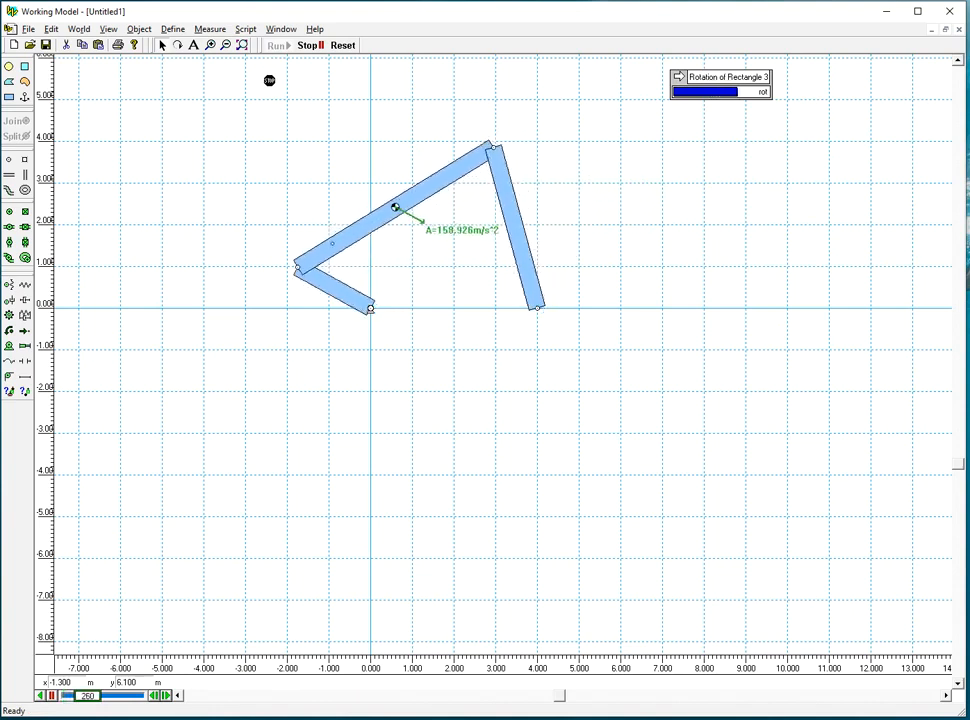
pyautogui.click(342, 45)
pyautogui.click(678, 77)
pyautogui.click(678, 77)
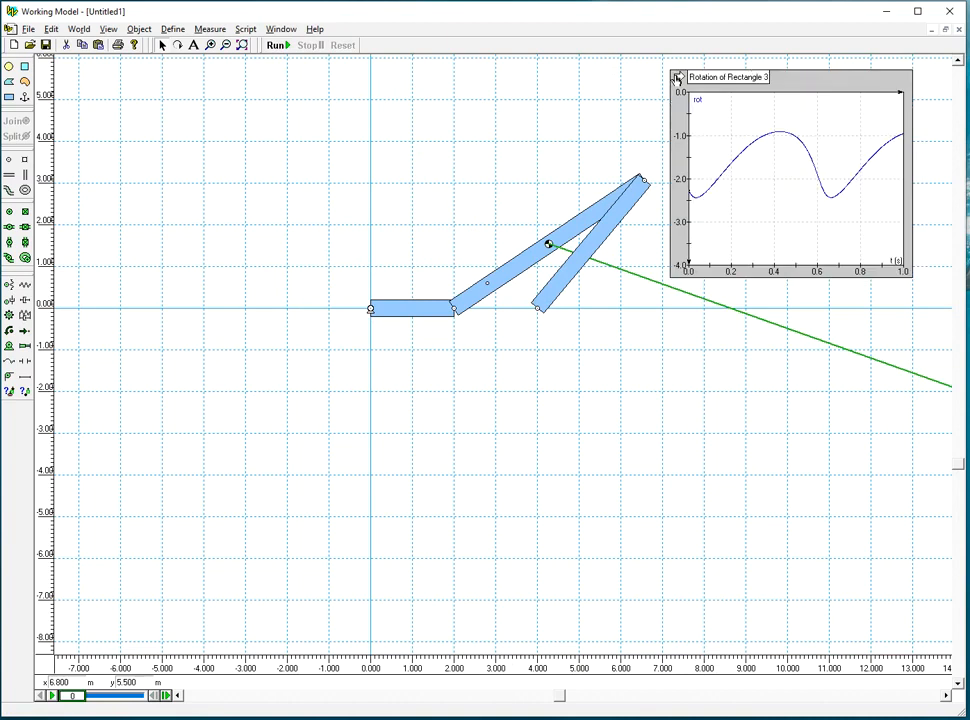
# Hide the name of the Rotation of Rectangle 3 graph in its appearance settings
pyautogui.click(281, 29)
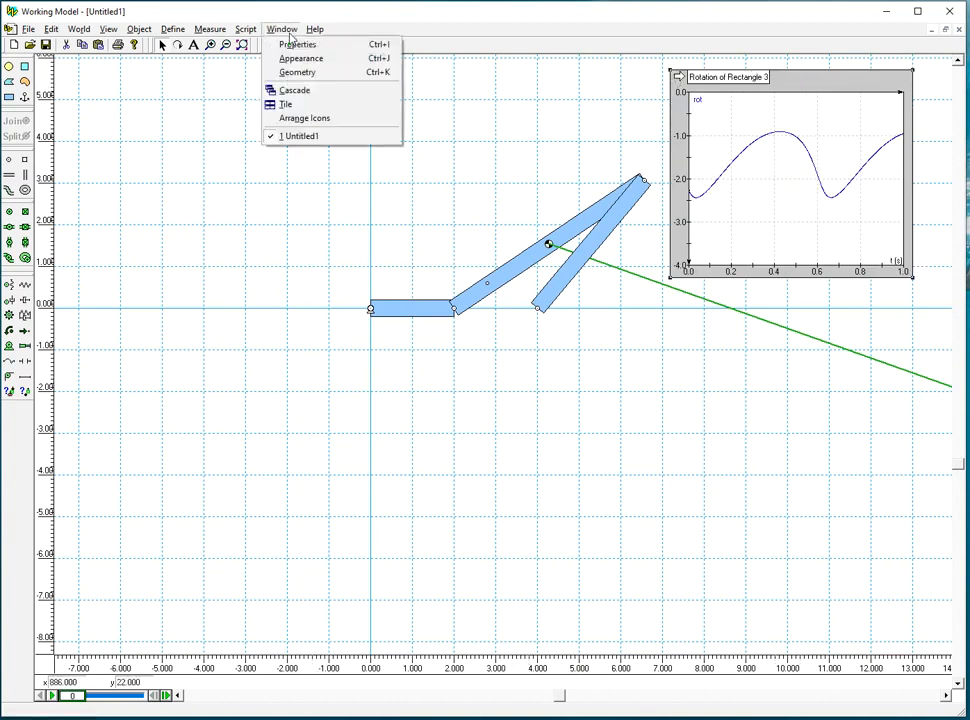
pyautogui.click(303, 60)
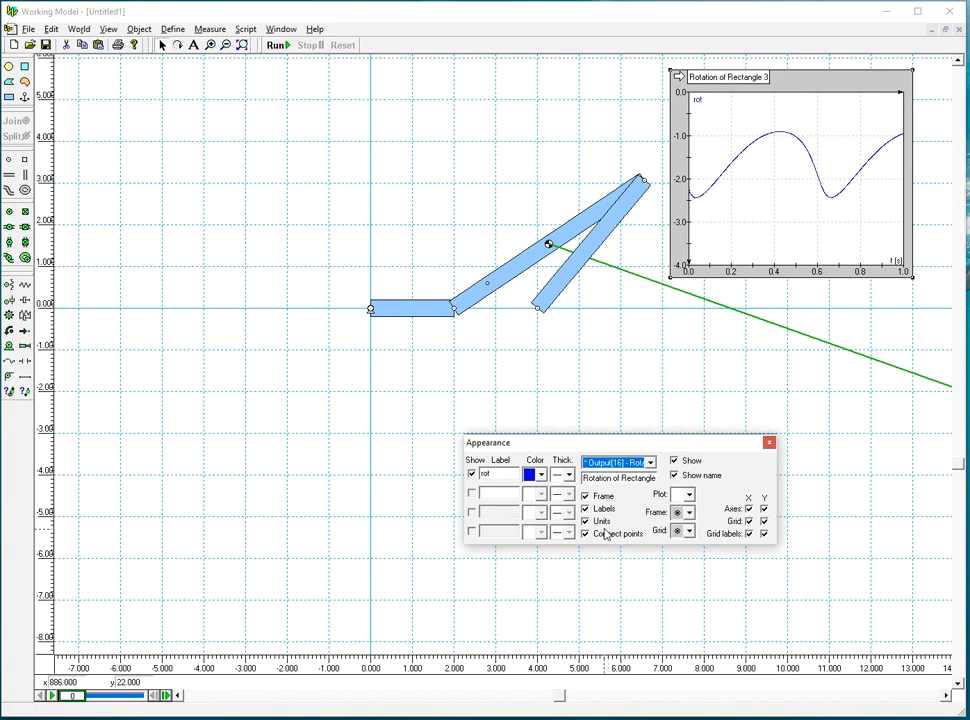
pyautogui.click(675, 476)
pyautogui.click(675, 477)
pyautogui.click(675, 477)
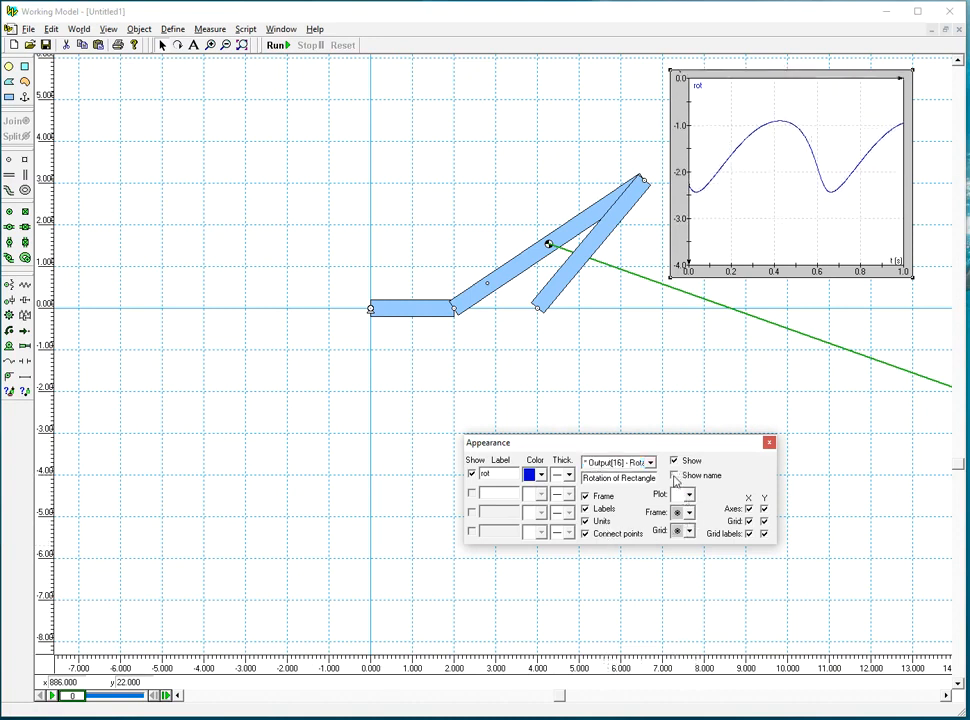
pyautogui.click(770, 443)
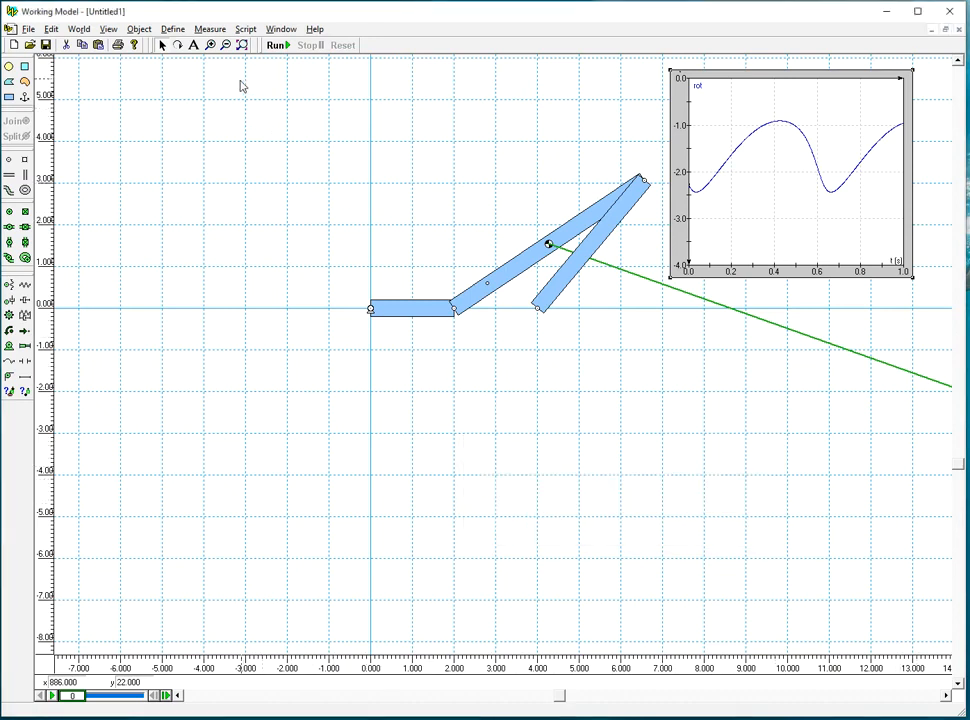
# Create a menu button that performs Erase Track and place it in the upper-left area of the workspace
pyautogui.click(168, 30)
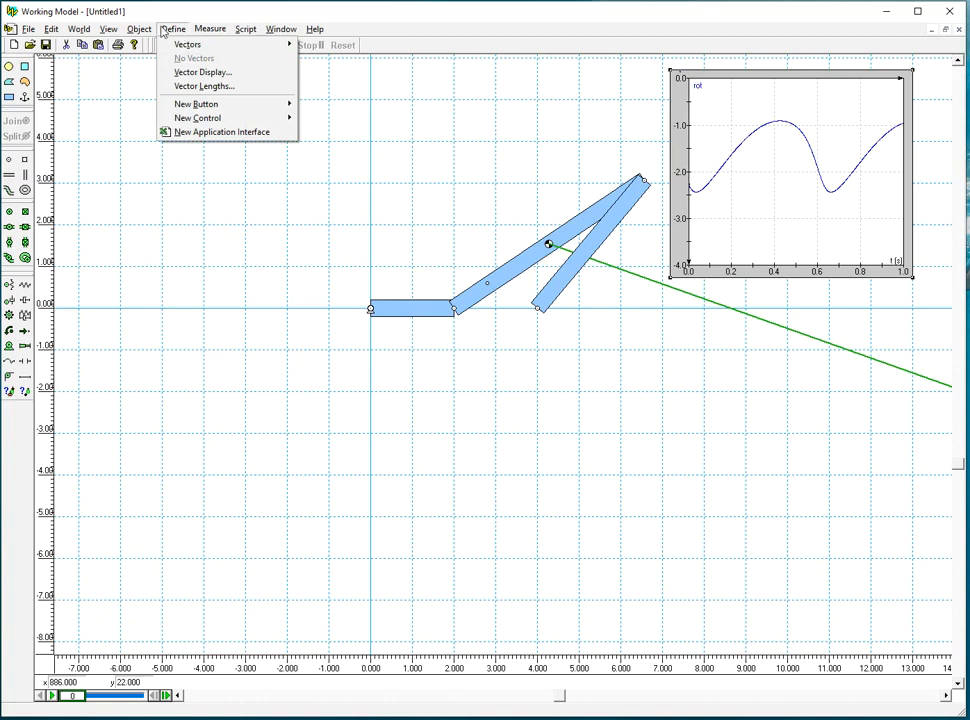
pyautogui.moveTo(110, 31)
pyautogui.moveTo(164, 30)
pyautogui.click(168, 32)
pyautogui.click(174, 31)
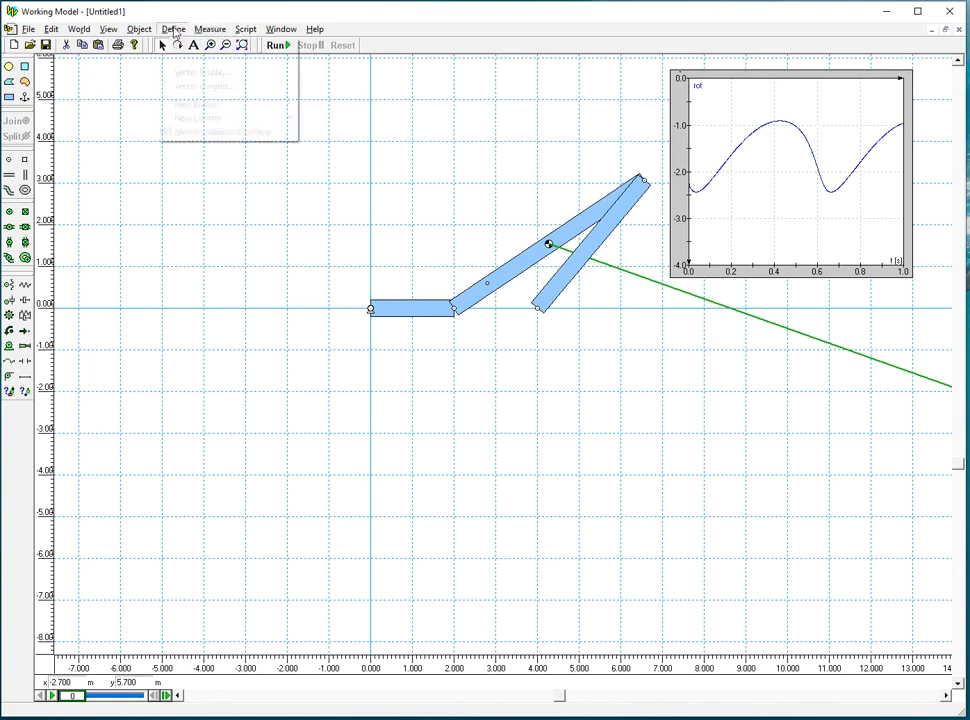
pyautogui.moveTo(206, 105)
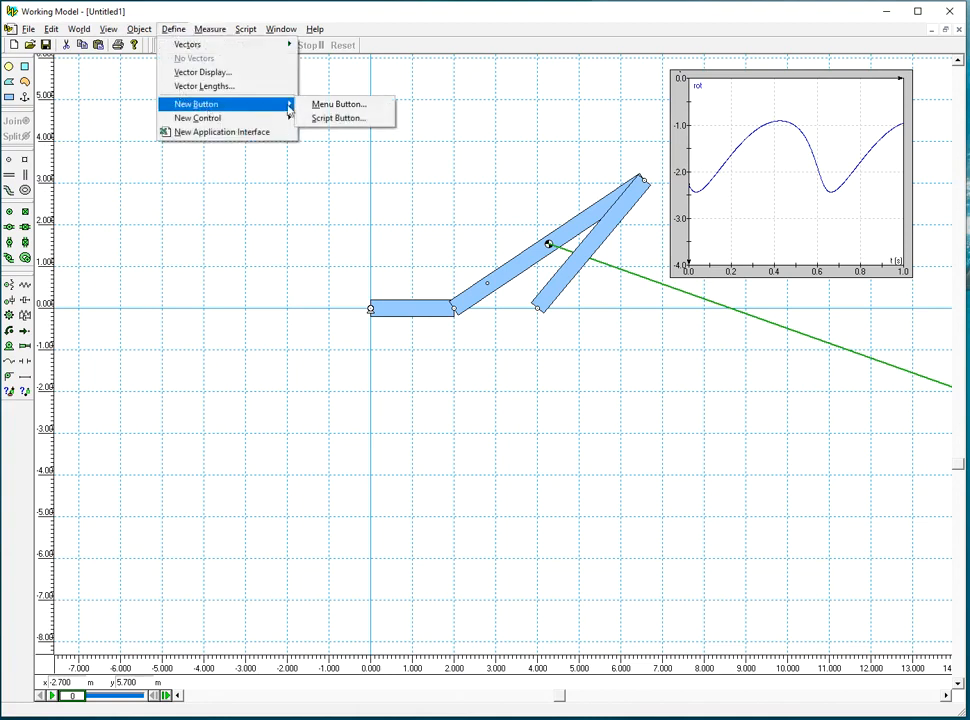
pyautogui.click(340, 104)
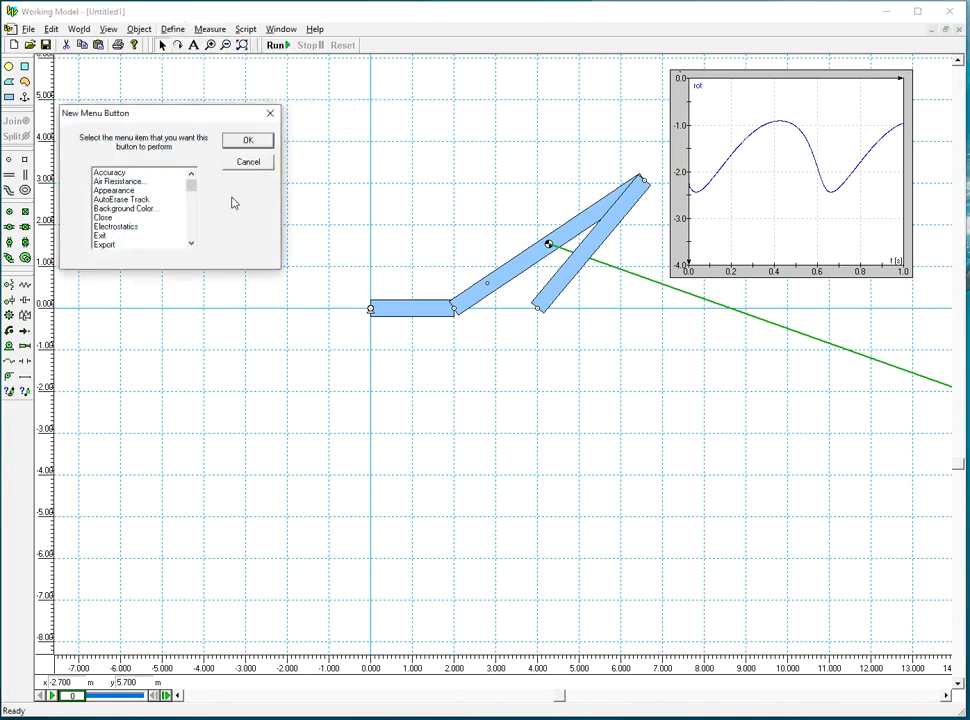
pyautogui.click(191, 243)
pyautogui.click(191, 243)
pyautogui.click(191, 243)
pyautogui.click(117, 227)
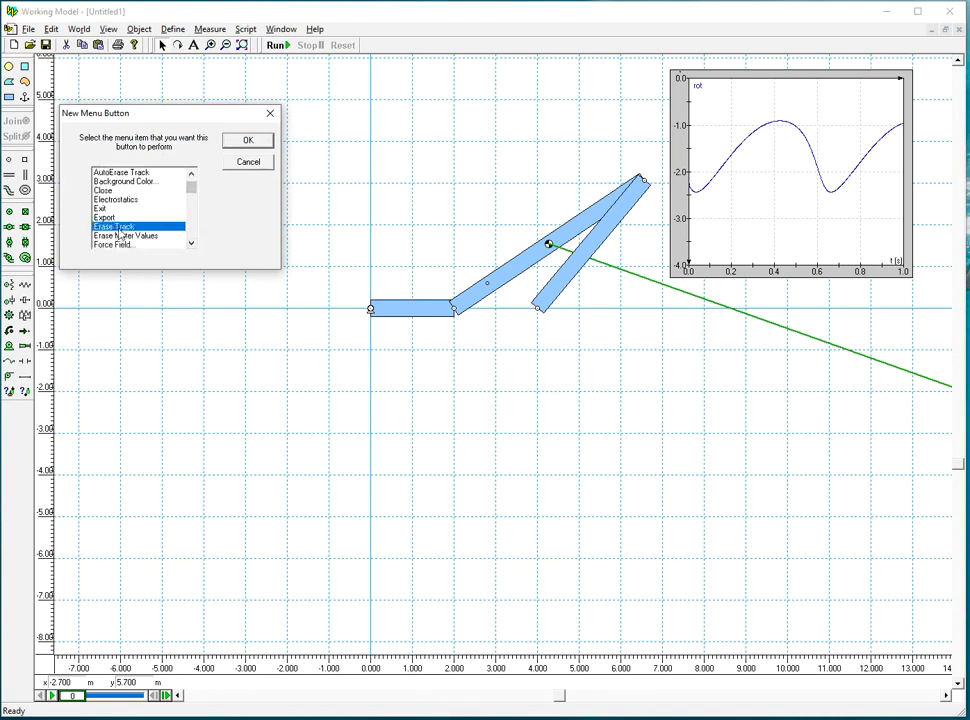
pyautogui.click(256, 142)
pyautogui.moveTo(117, 217)
pyautogui.mouseDown()
pyautogui.moveTo(105, 138)
pyautogui.moveTo(145, 63)
pyautogui.moveTo(137, 73)
pyautogui.mouseUp()
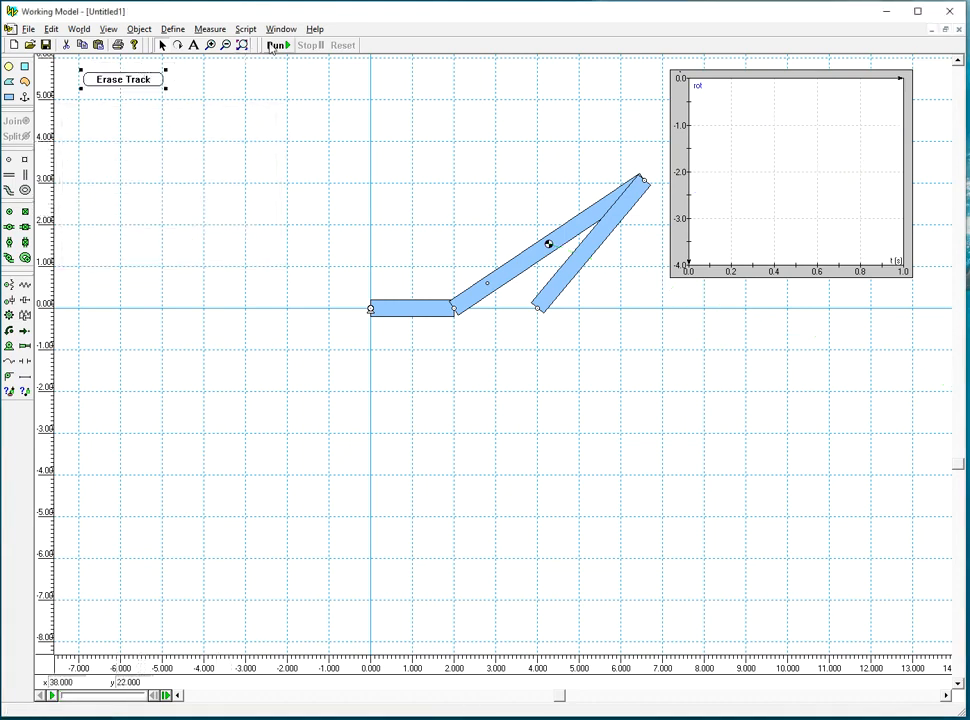
# Run the simulation and reset it, then check the tracking options in the appearance settings of the long connecting bar, Body[2]
pyautogui.click(274, 45)
pyautogui.click(342, 45)
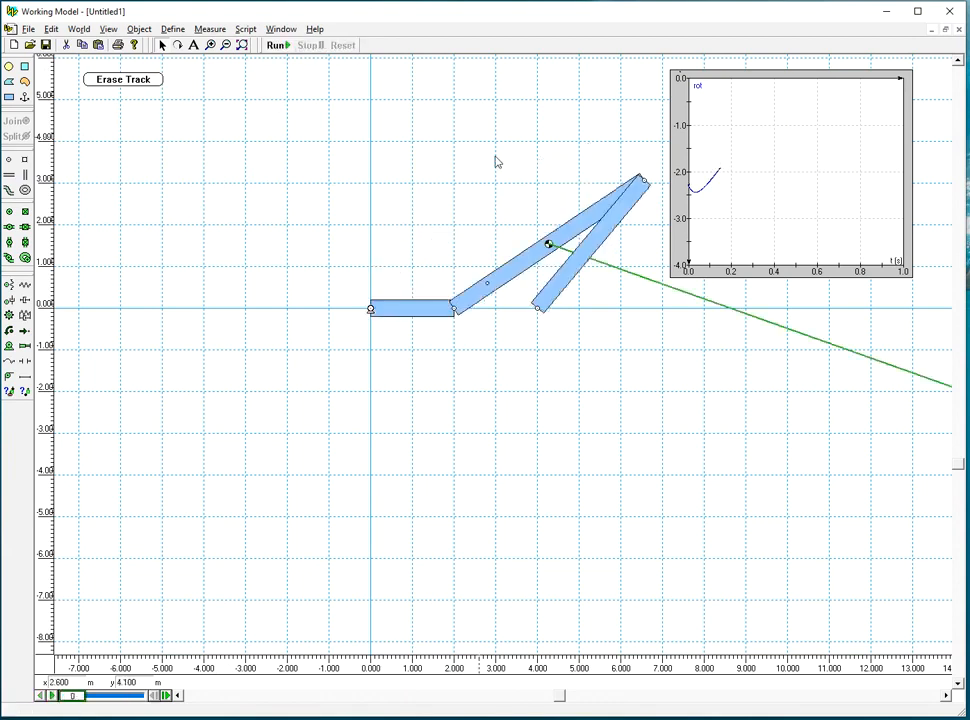
pyautogui.click(528, 258)
pyautogui.click(281, 29)
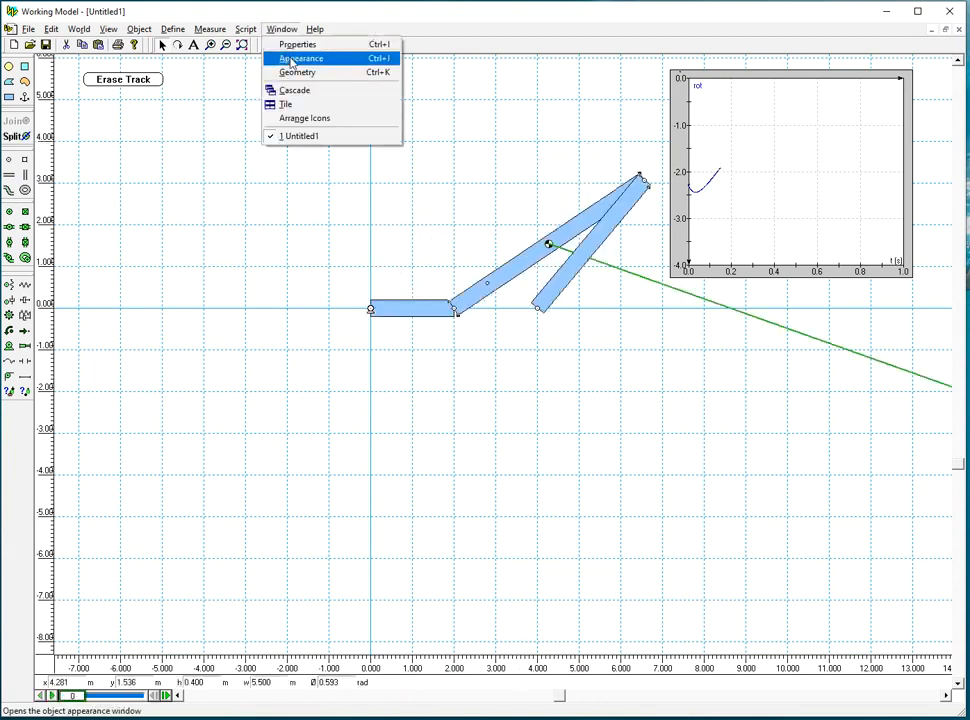
pyautogui.click(291, 60)
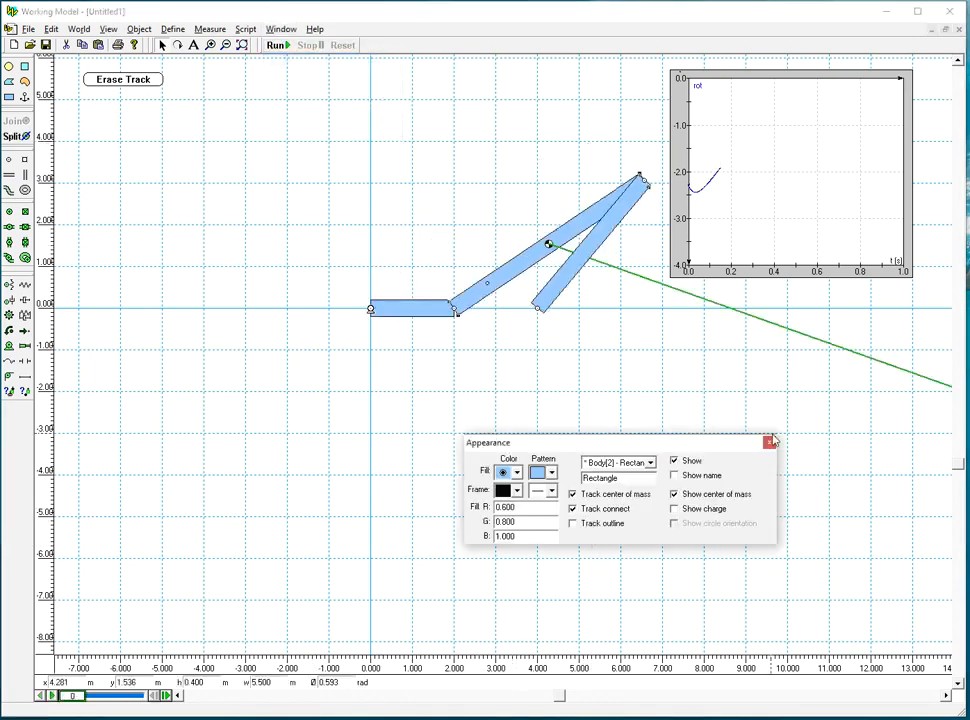
pyautogui.click(769, 441)
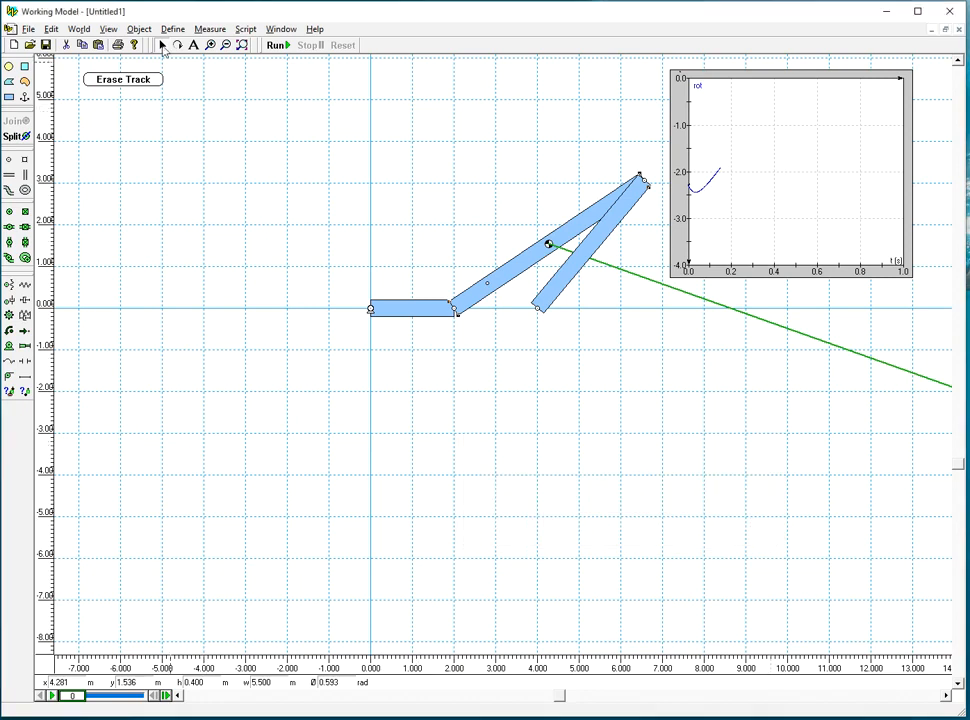
# Set the simulation's tracking to every 8 frames
pyautogui.click(85, 31)
pyautogui.moveTo(119, 168)
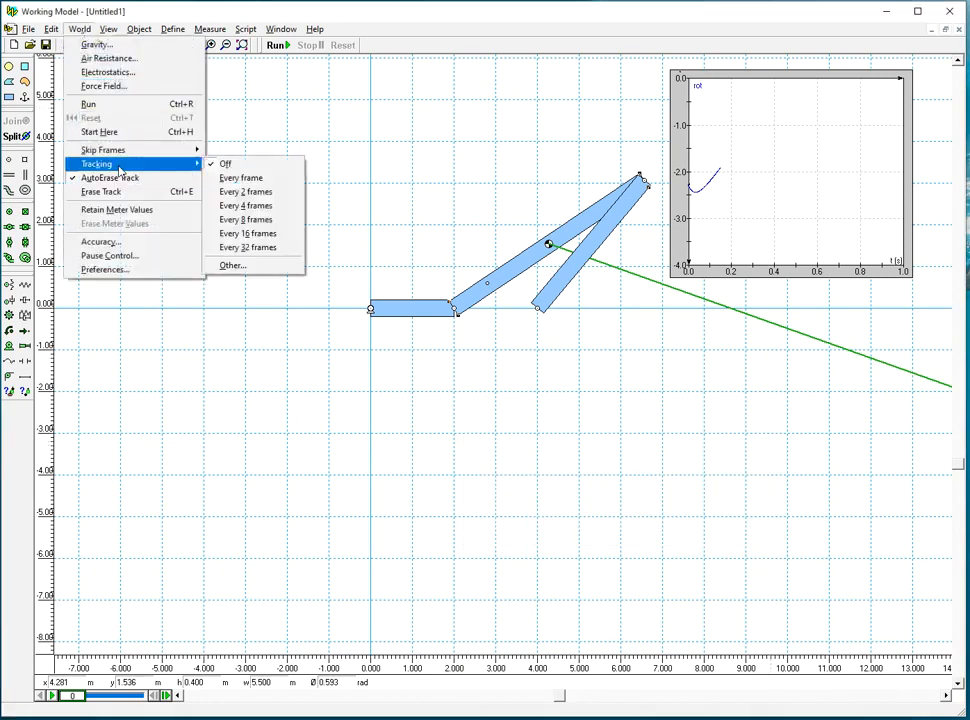
pyautogui.click(244, 220)
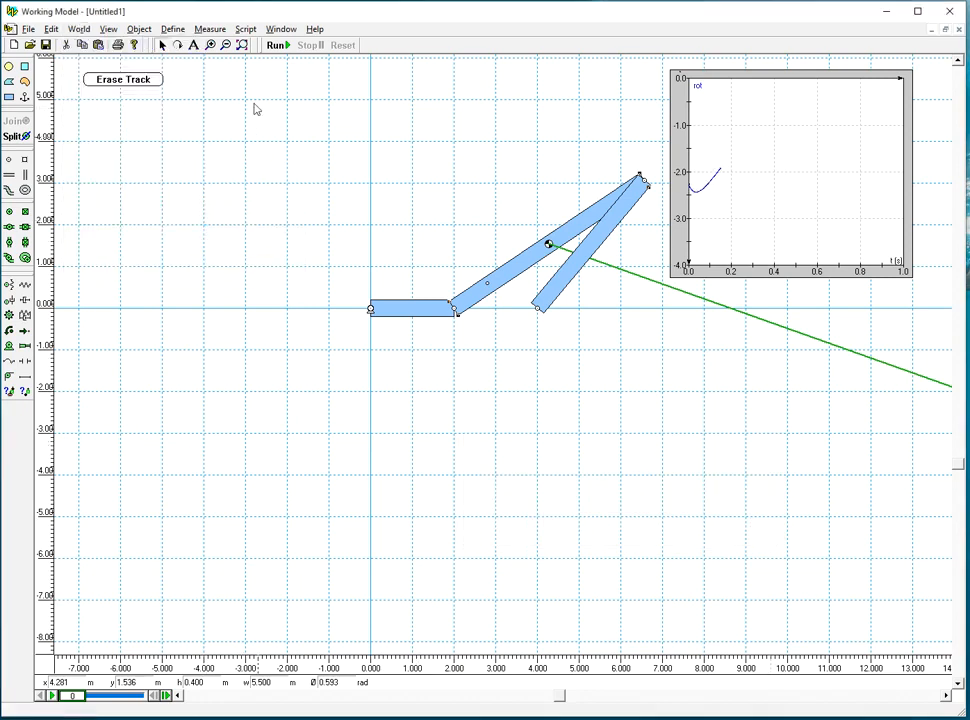
# Run the simulation, stop and reset it, then clear the drawn track with the Erase Track button in the workspace
pyautogui.click(276, 45)
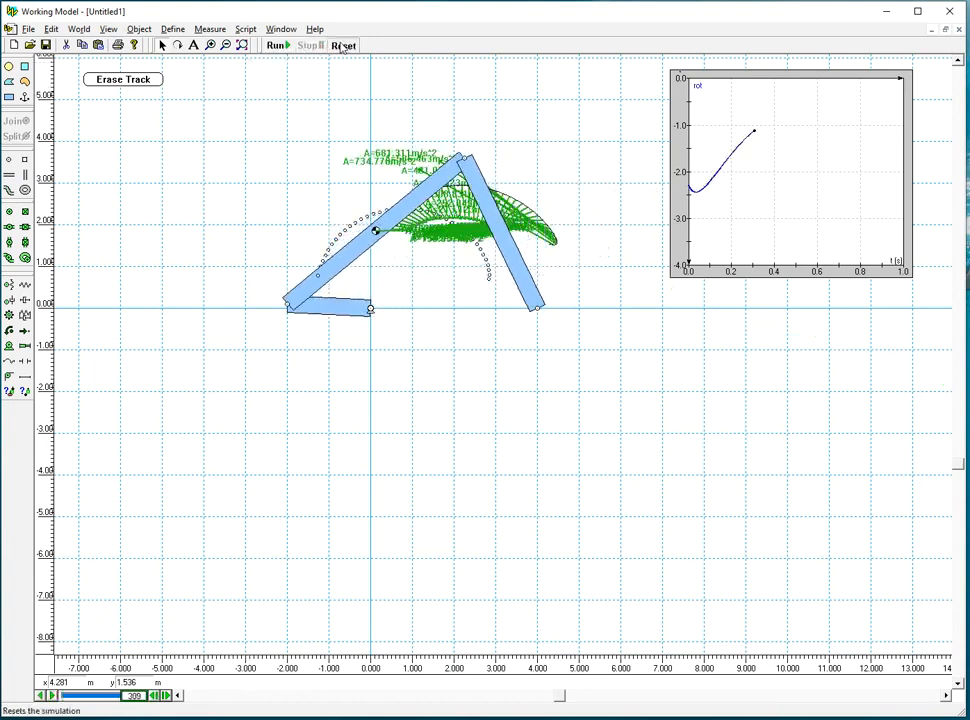
pyautogui.click(311, 46)
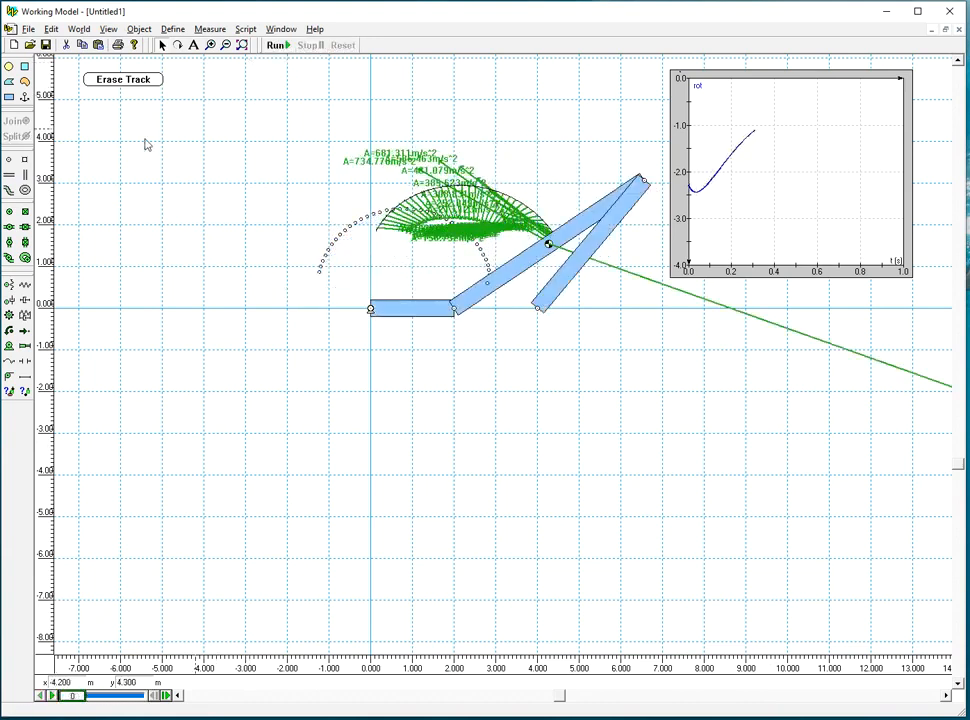
pyautogui.click(137, 86)
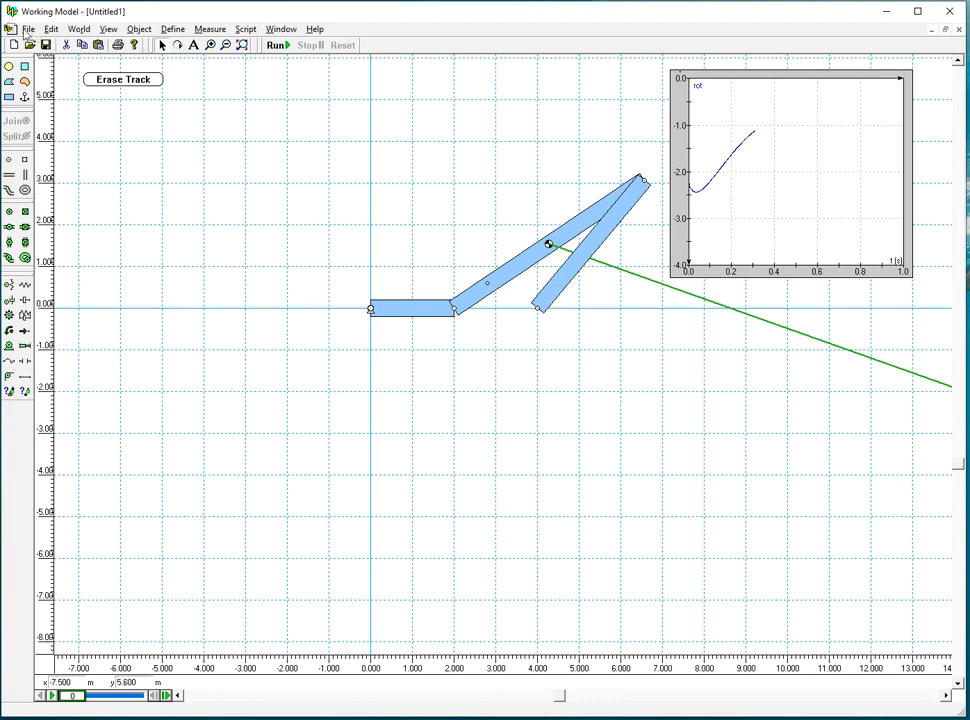
# Start a new document and display rulers, grid lines and X,Y axes in its workspace
pyautogui.click(28, 29)
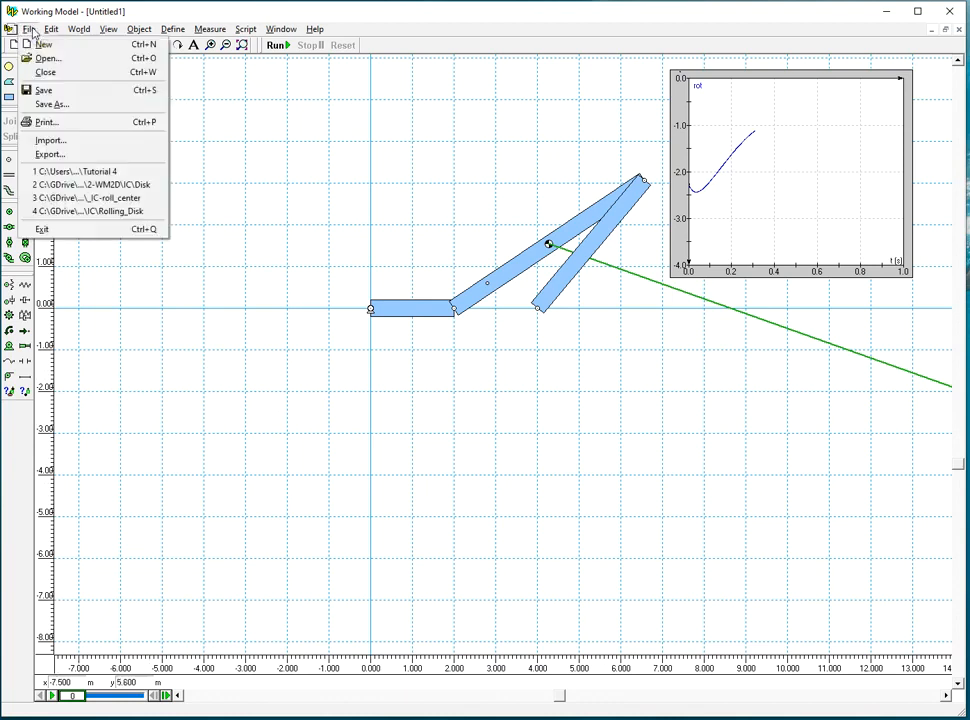
pyautogui.click(42, 41)
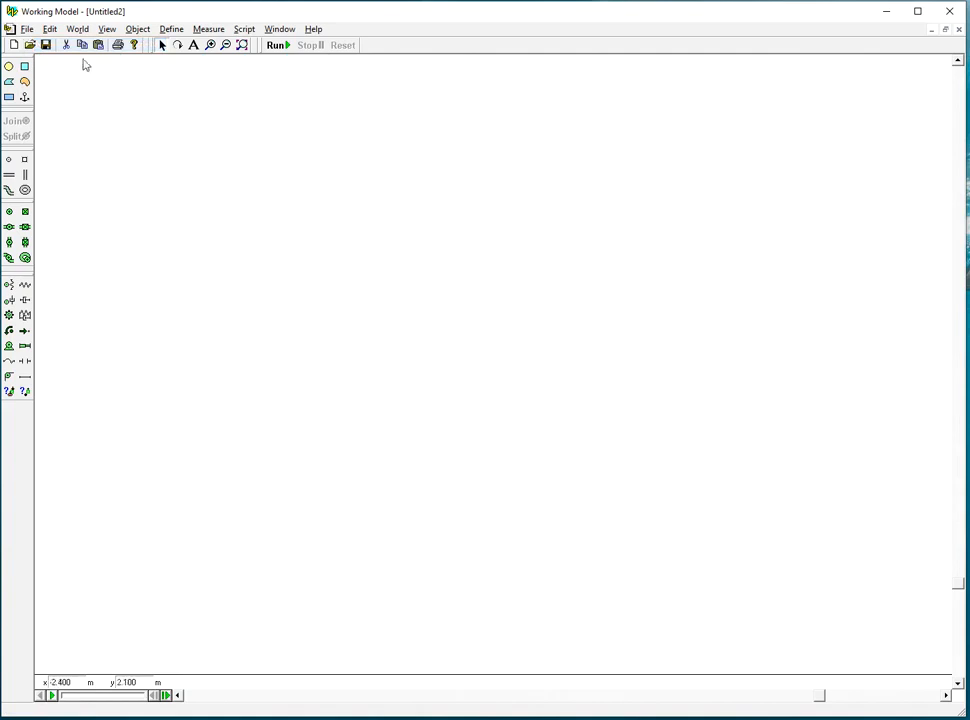
pyautogui.click(108, 30)
pyautogui.click(126, 45)
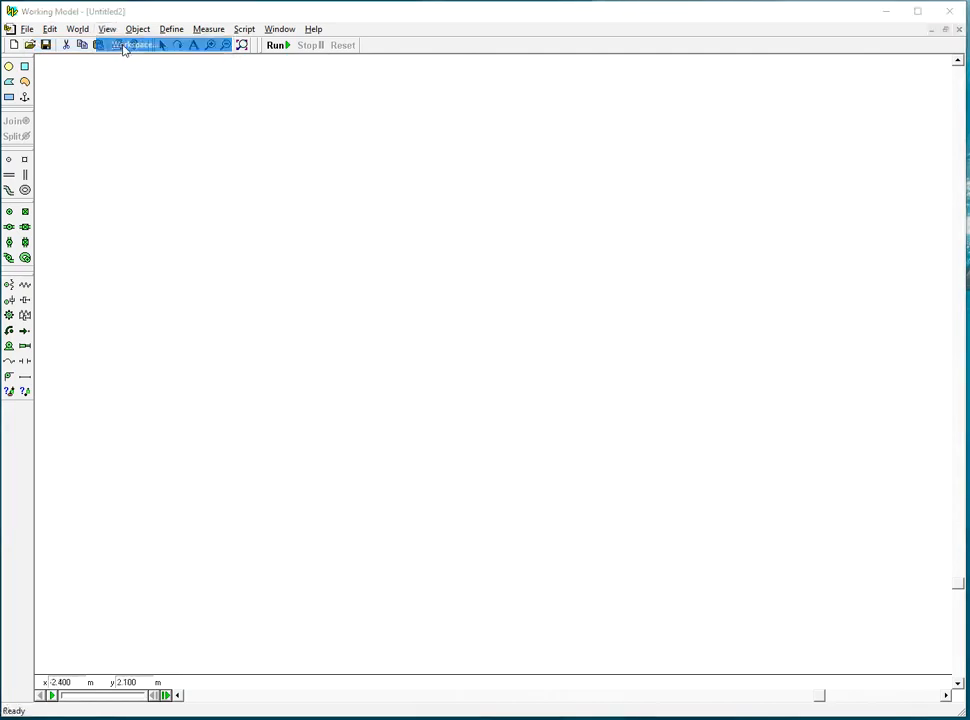
pyautogui.click(86, 120)
pyautogui.click(84, 133)
pyautogui.click(90, 147)
pyautogui.click(303, 100)
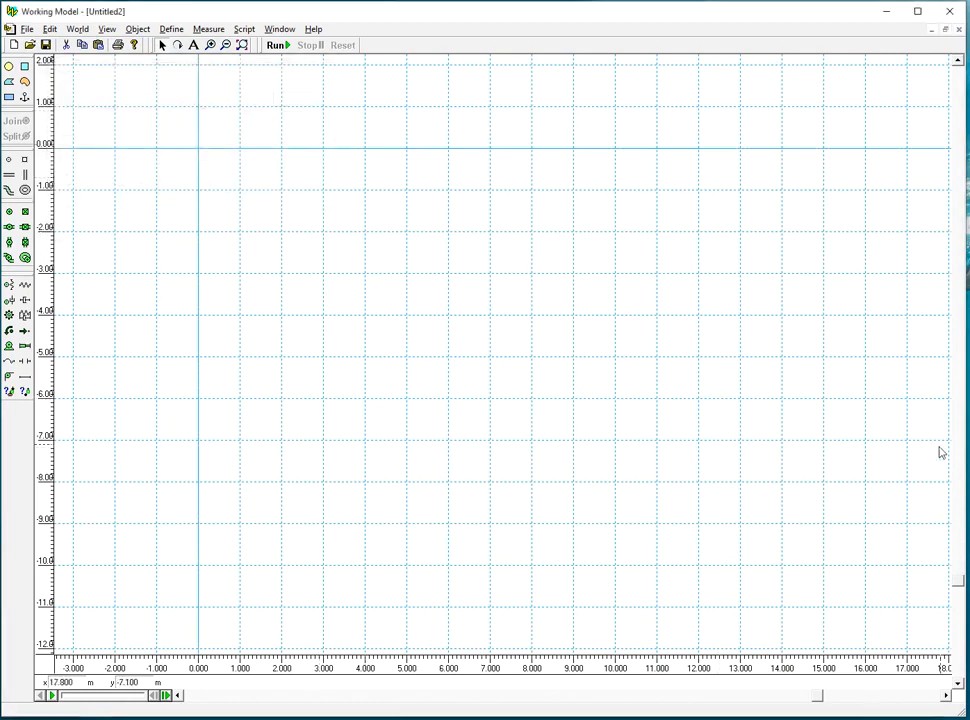
pyautogui.moveTo(959, 587); pyautogui.dragTo(946, 298)
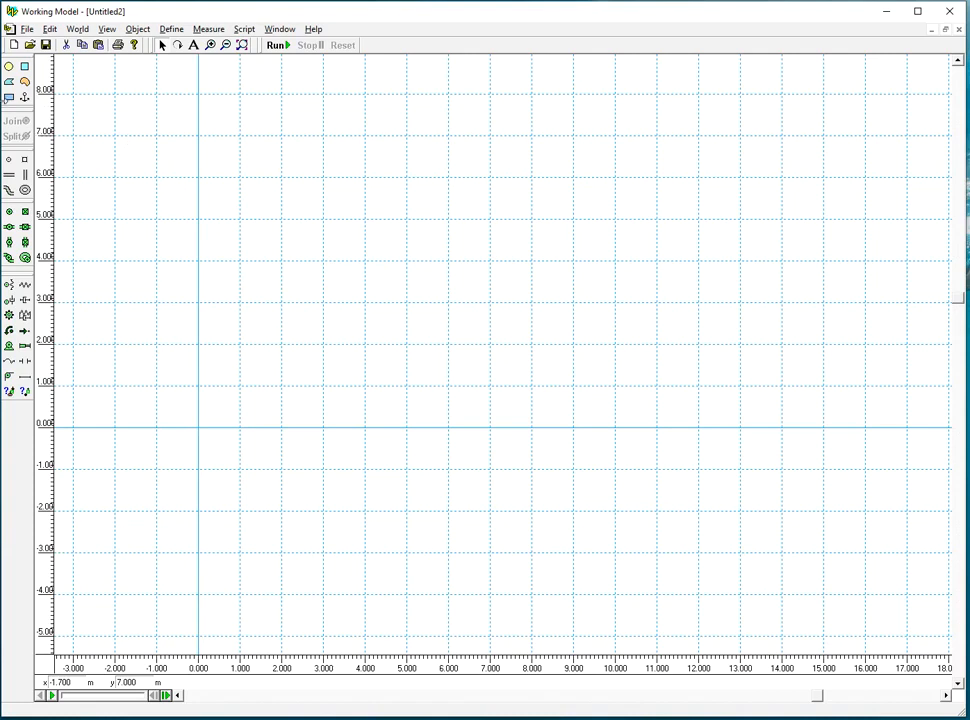
# Draw a horizontal rectangle about 15.6 m wide and 0.6 m high with its upper-left corner at the origin, and anchor it
pyautogui.click(10, 97)
pyautogui.moveTo(199, 428); pyautogui.dragTo(849, 452)
pyautogui.click(25, 97)
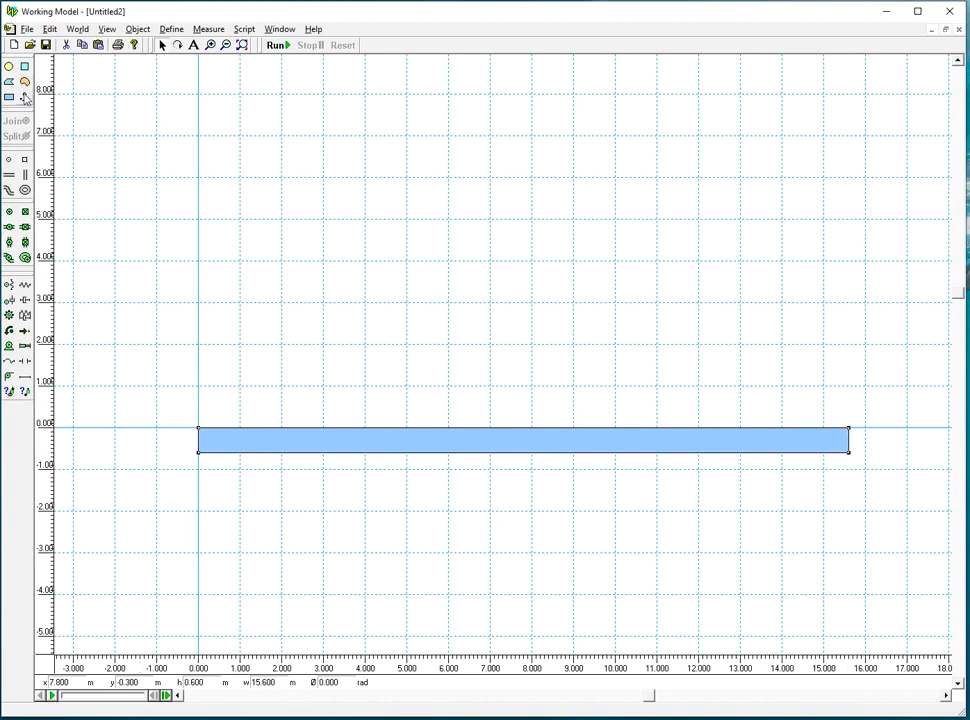
pyautogui.click(786, 442)
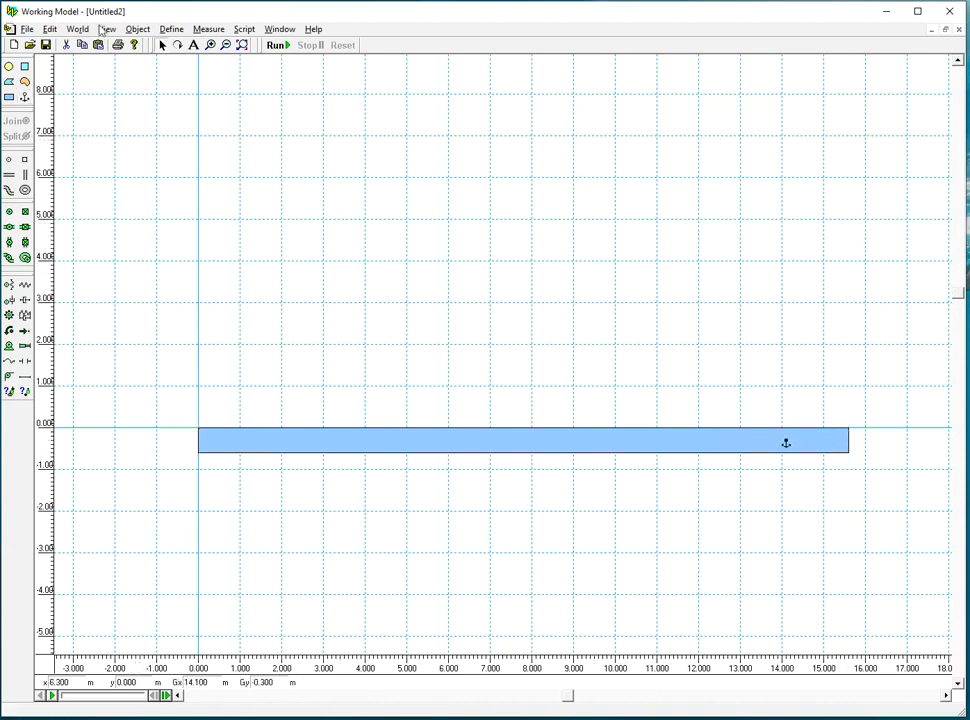
# Place a circle above the anchored bar at about x 1.6 m, y 6.6 m, and test-run and reset the simulation
pyautogui.click(9, 66)
pyautogui.click(260, 148)
pyautogui.click(279, 45)
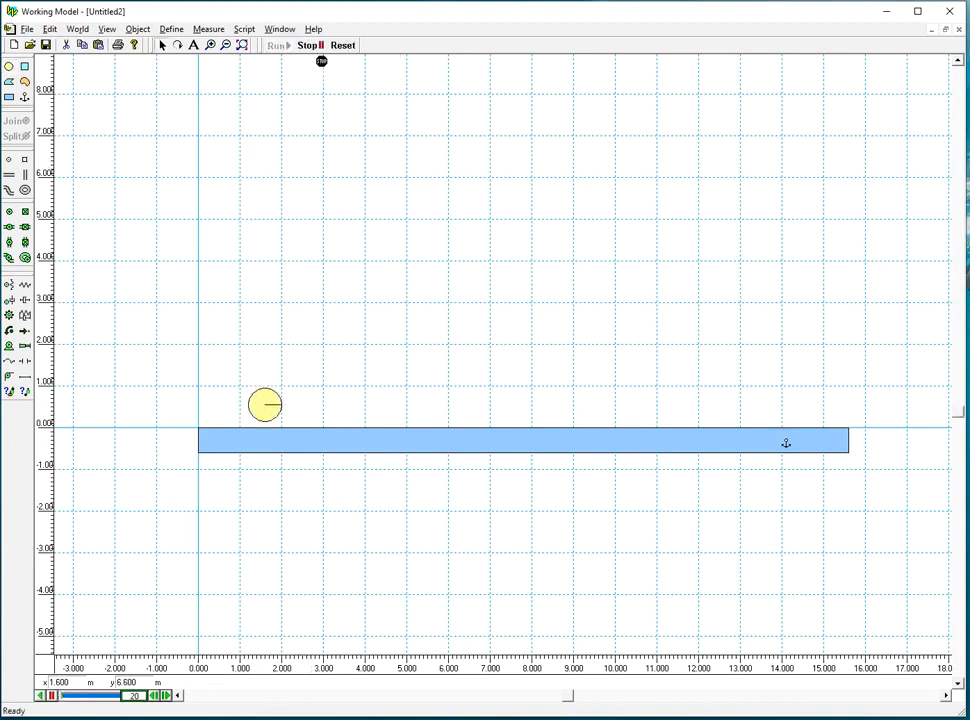
pyautogui.click(309, 46)
pyautogui.click(342, 45)
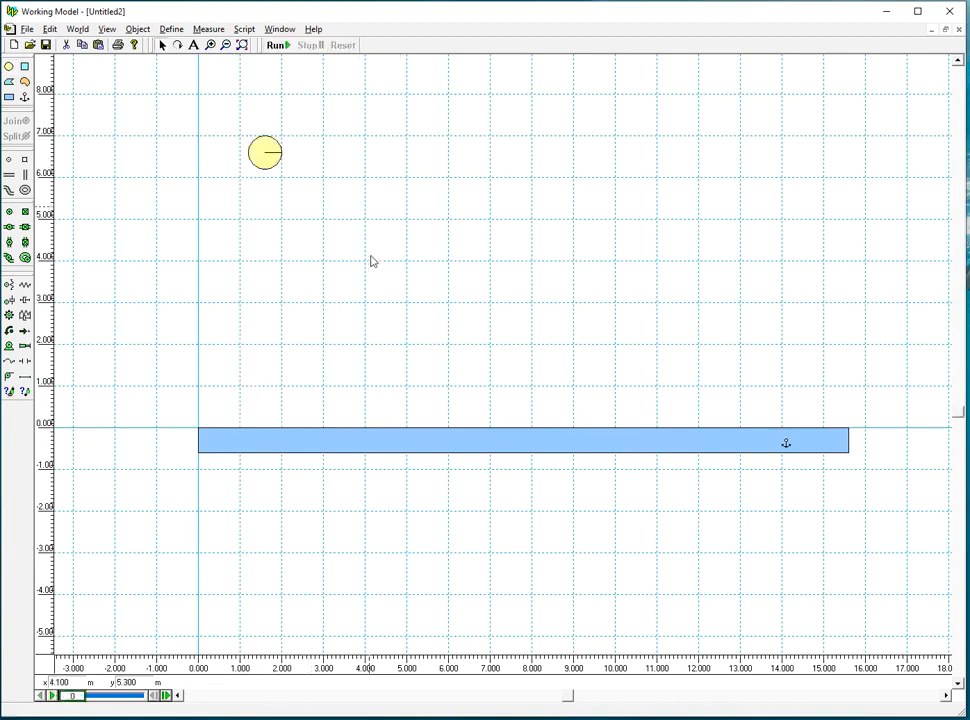
# Set the elasticity of both the circle and the anchored bar to 1
pyautogui.click(268, 165)
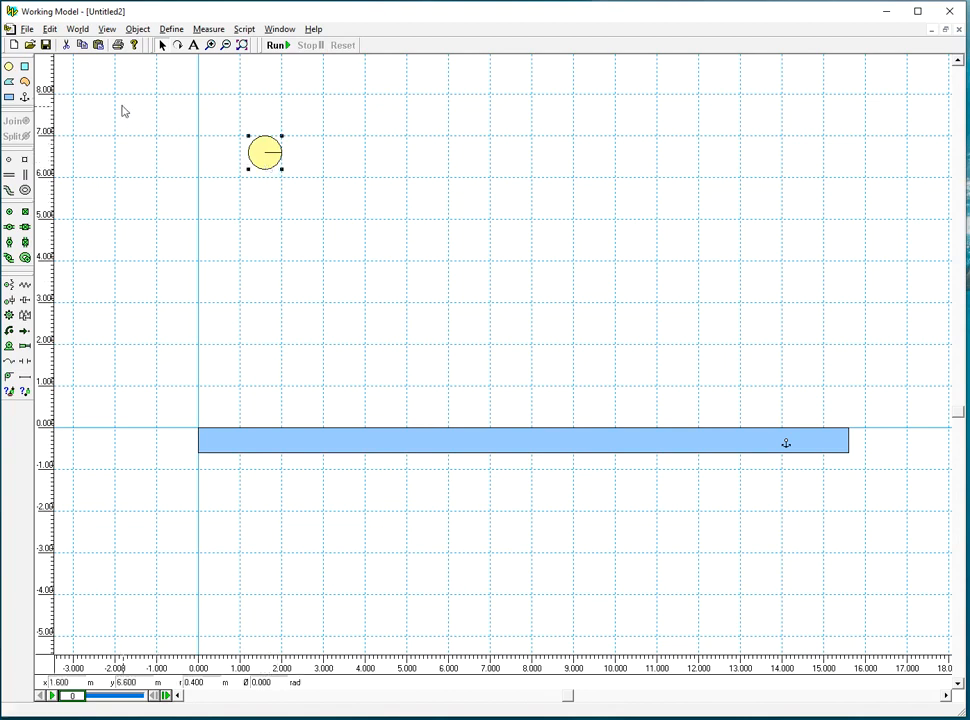
pyautogui.moveTo(912, 541); pyautogui.dragTo(123, 104)
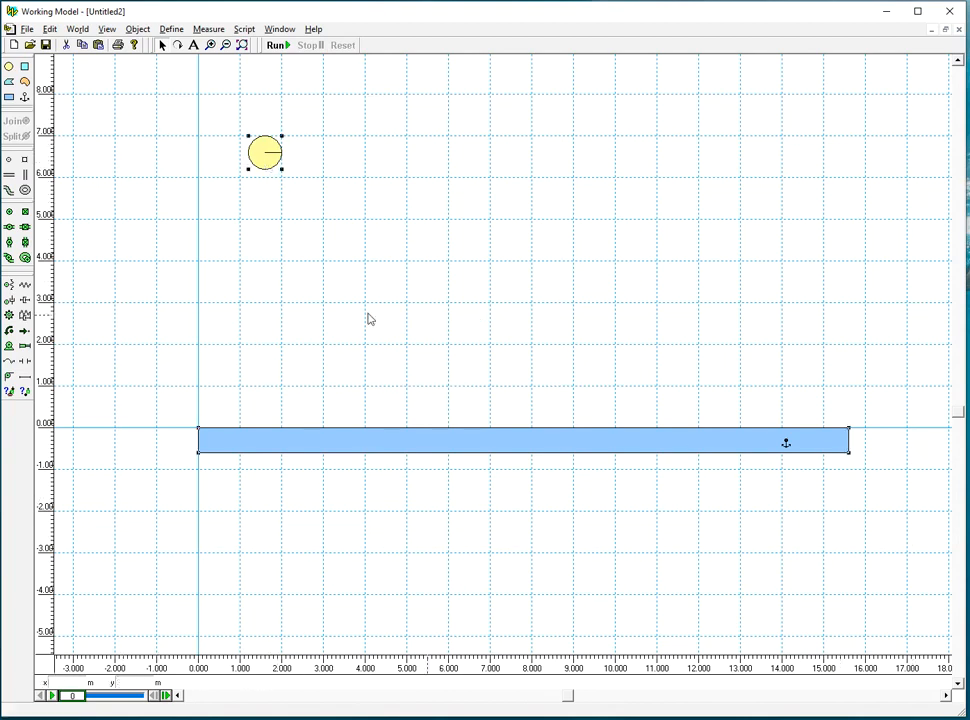
pyautogui.click(280, 30)
pyautogui.click(300, 43)
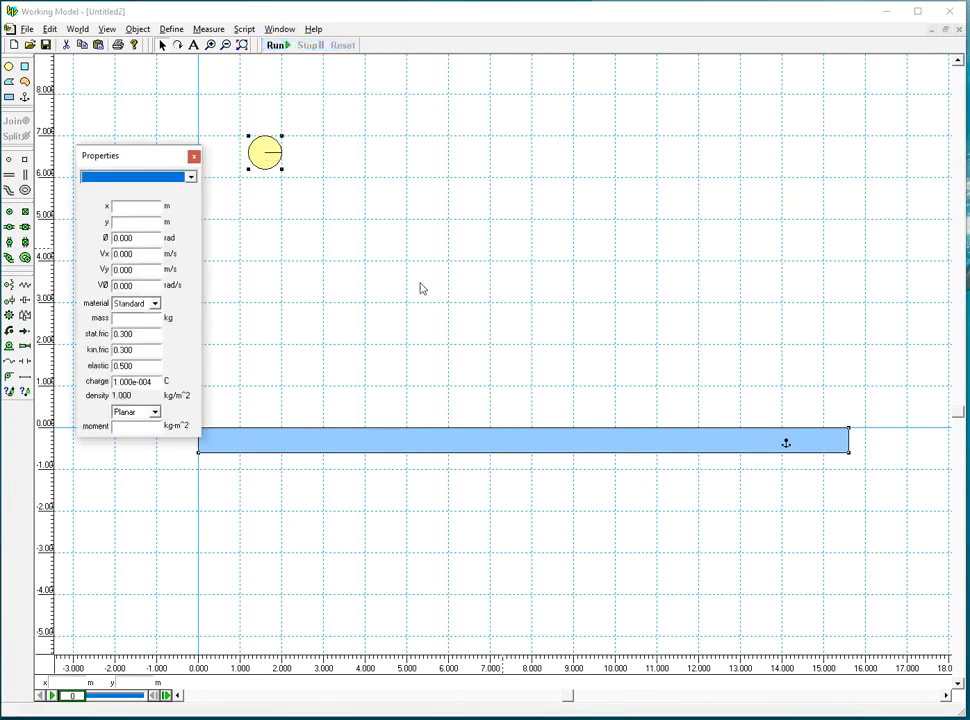
pyautogui.moveTo(153, 160); pyautogui.dragTo(631, 88)
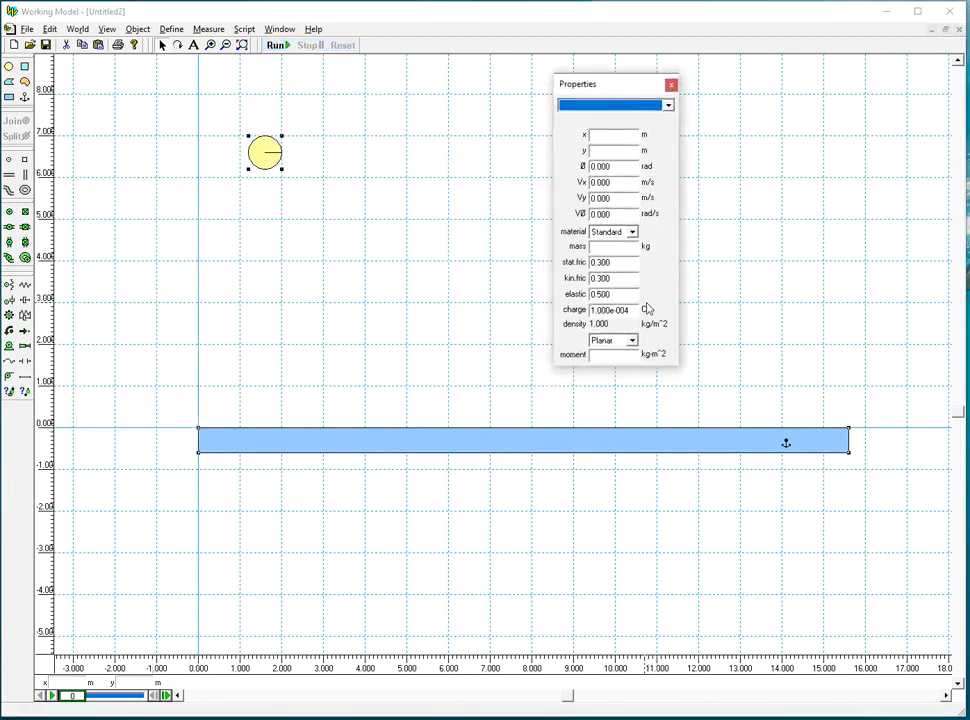
pyautogui.moveTo(622, 294); pyautogui.dragTo(586, 294)
pyautogui.write('1')
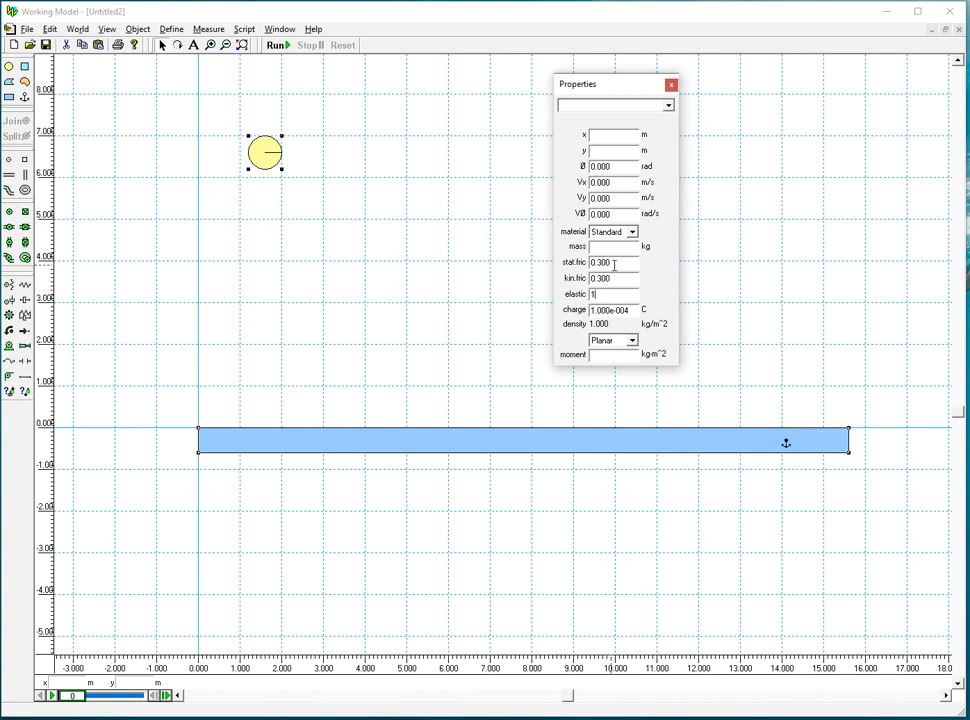
pyautogui.click(600, 263)
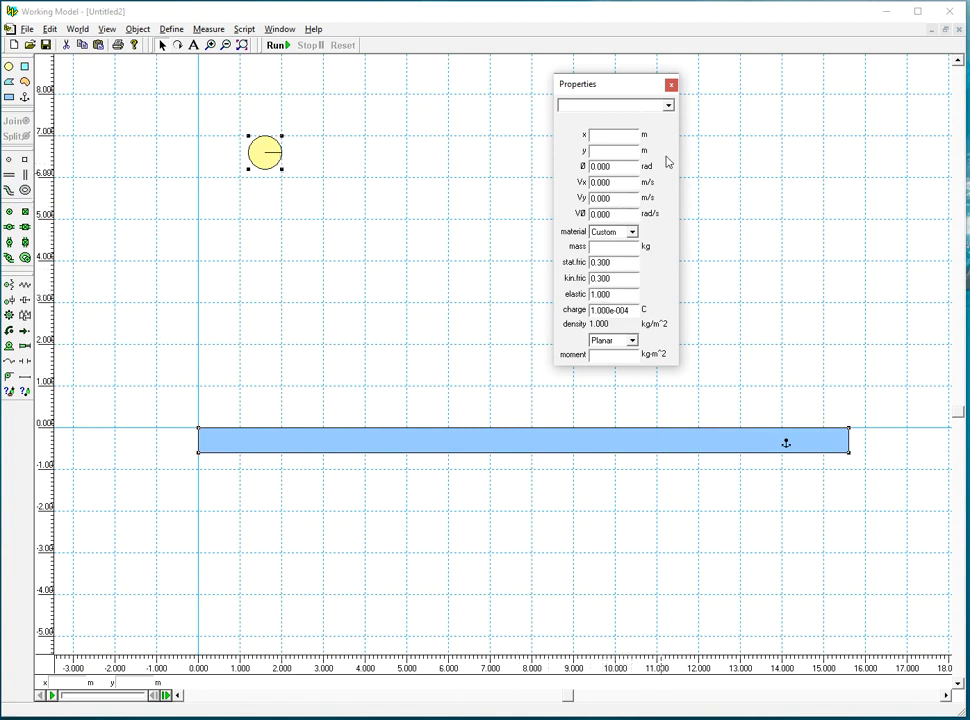
pyautogui.click(671, 85)
# Run the simulation to watch the circle bounce on the bar, and stop and reset it
pyautogui.click(277, 45)
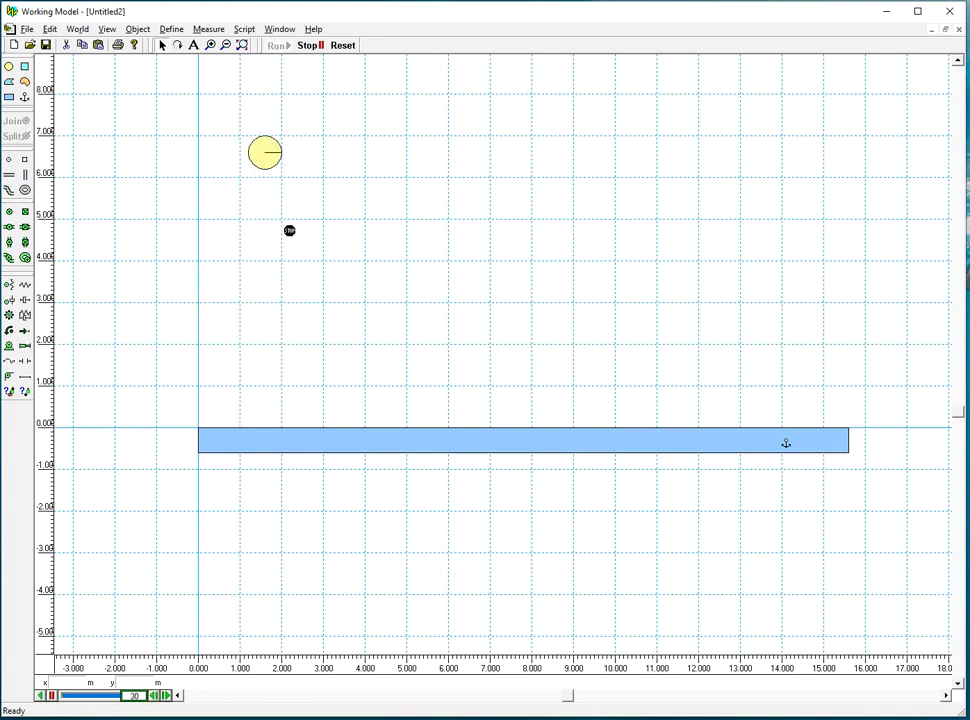
pyautogui.click(308, 45)
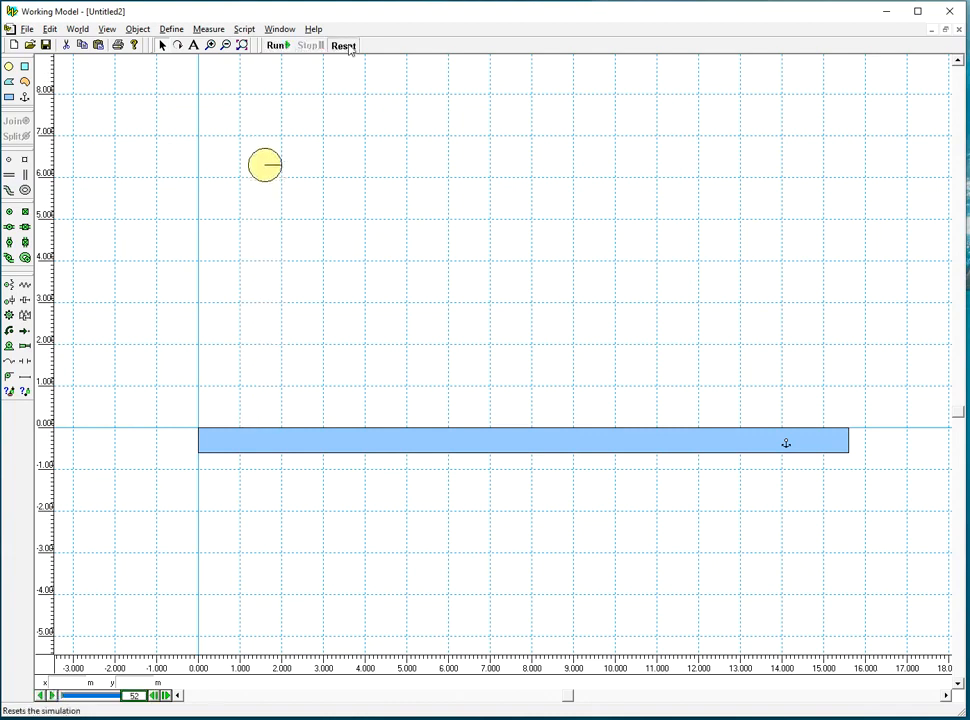
pyautogui.click(344, 45)
# Set the circle's initial horizontal velocity Vx to 1 m/s
pyautogui.click(280, 29)
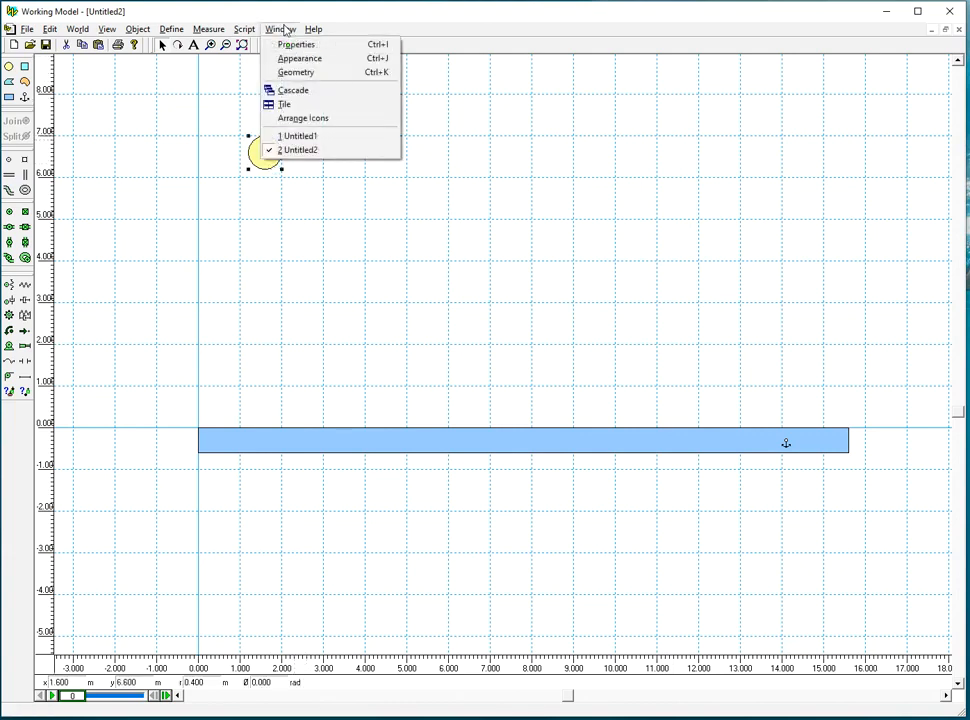
pyautogui.click(303, 46)
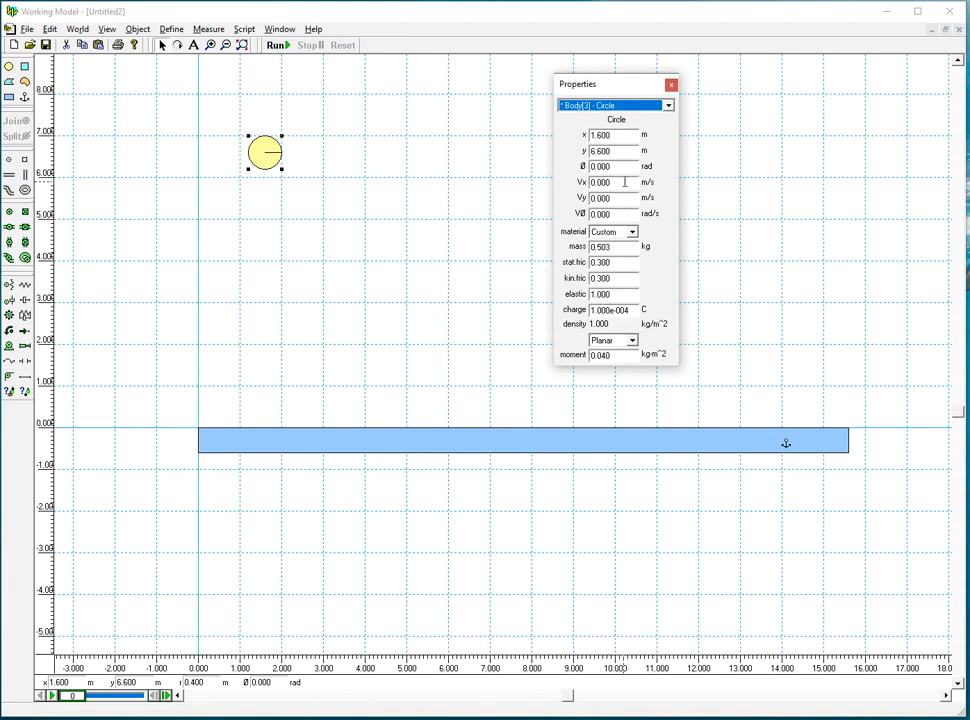
pyautogui.moveTo(626, 183); pyautogui.dragTo(579, 181)
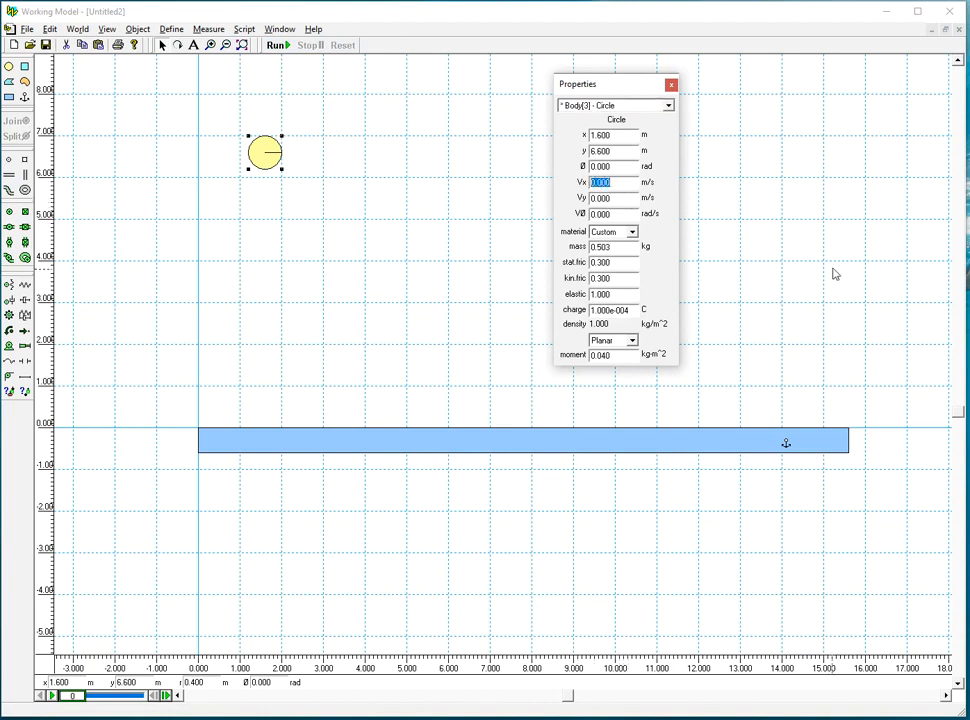
pyautogui.click(672, 85)
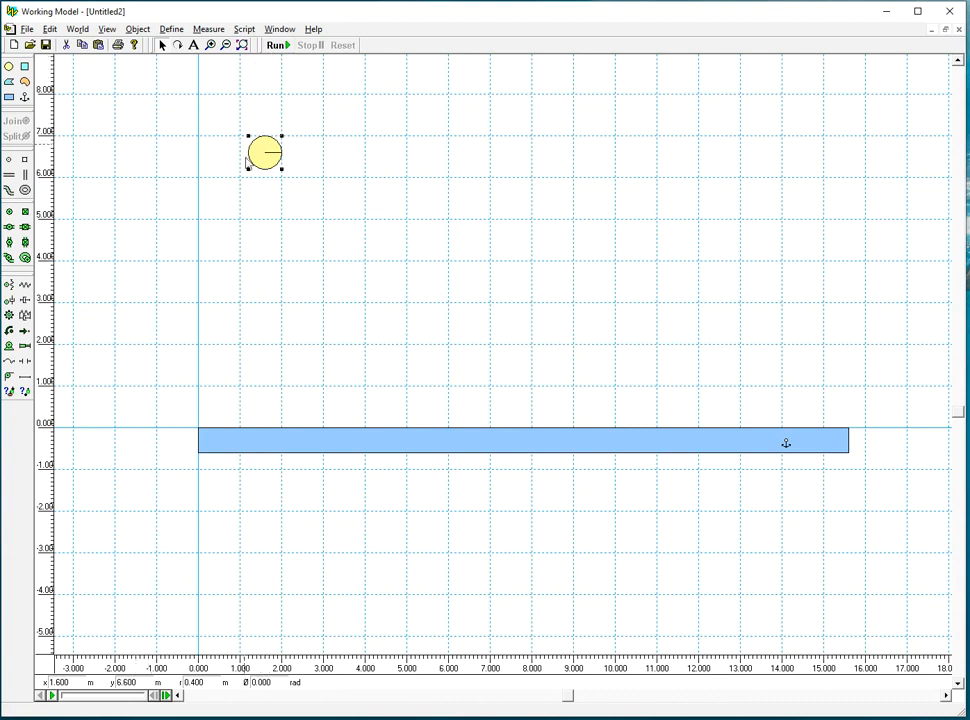
# Examine the detailed number and unit settings, including the available distance units
pyautogui.click(107, 29)
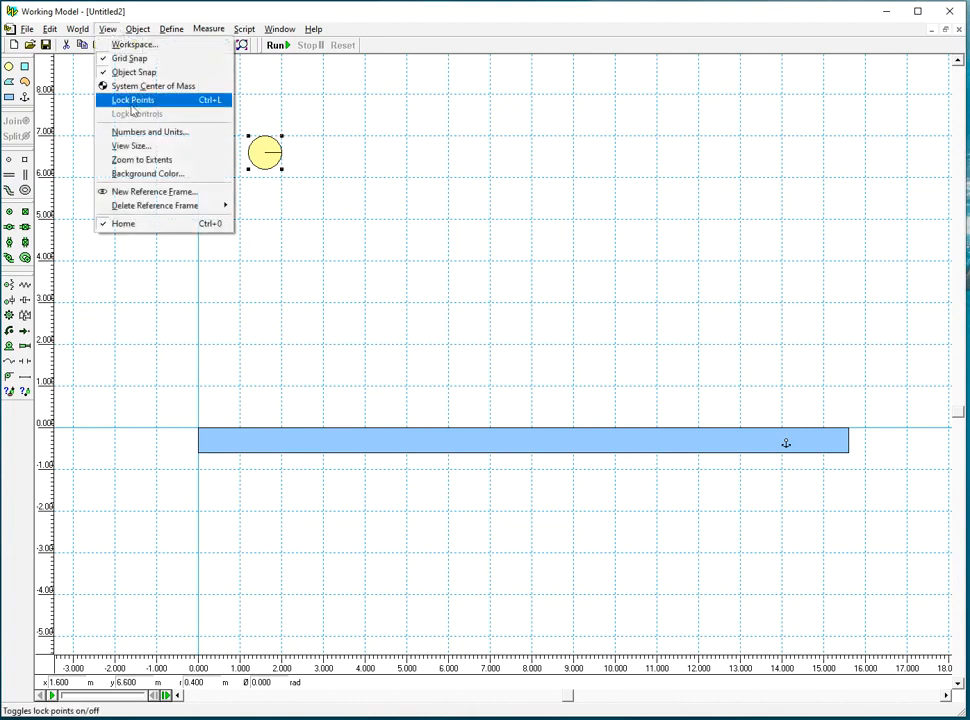
pyautogui.click(145, 132)
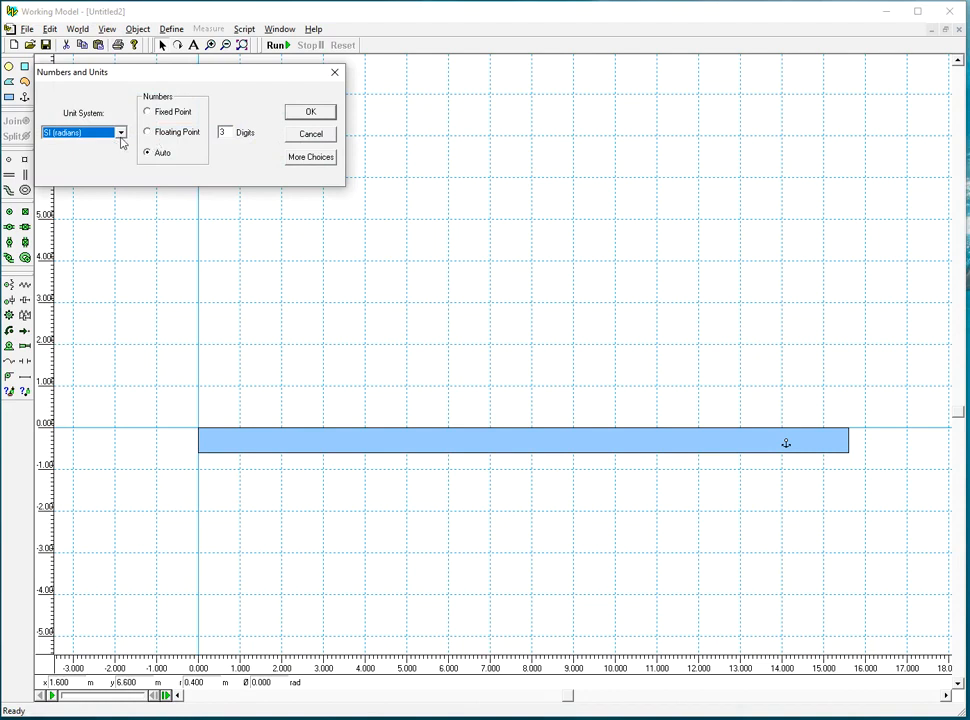
pyautogui.click(308, 158)
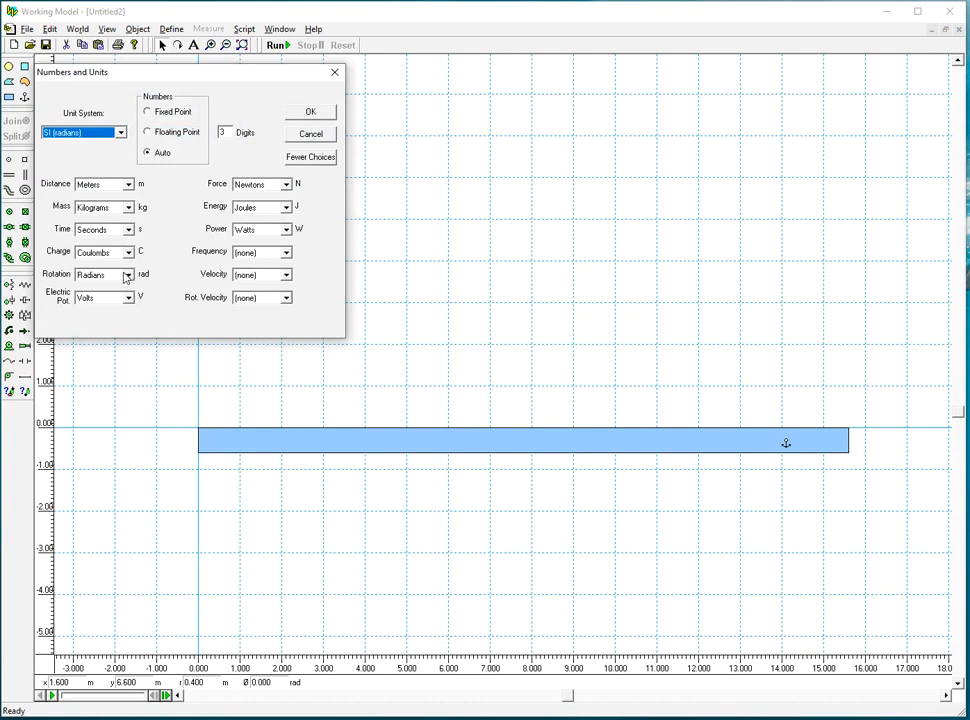
pyautogui.click(129, 188)
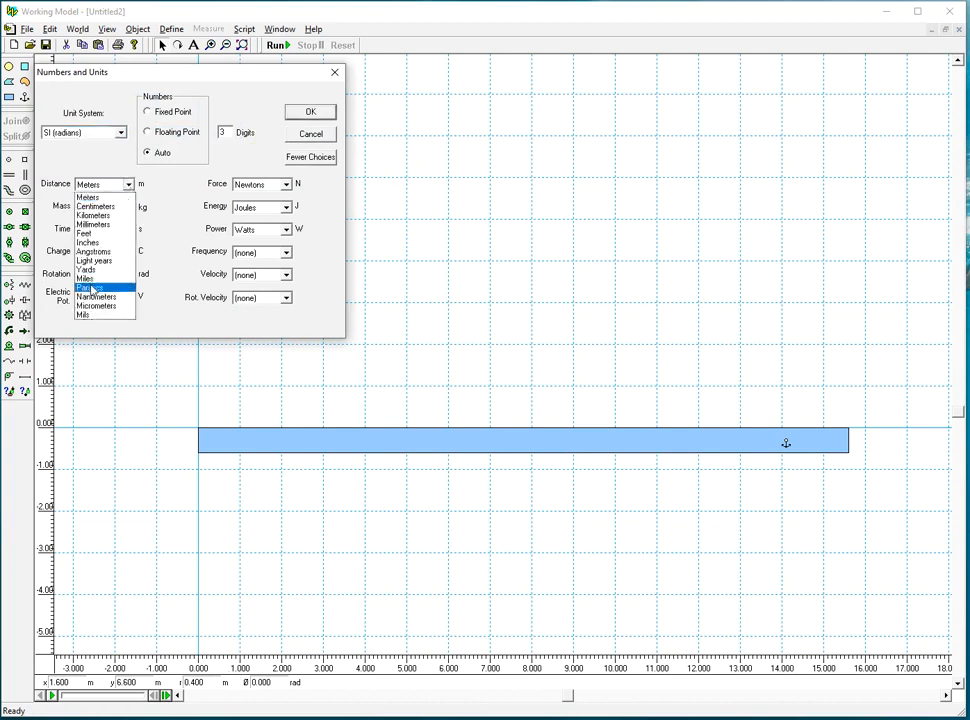
pyautogui.click(334, 72)
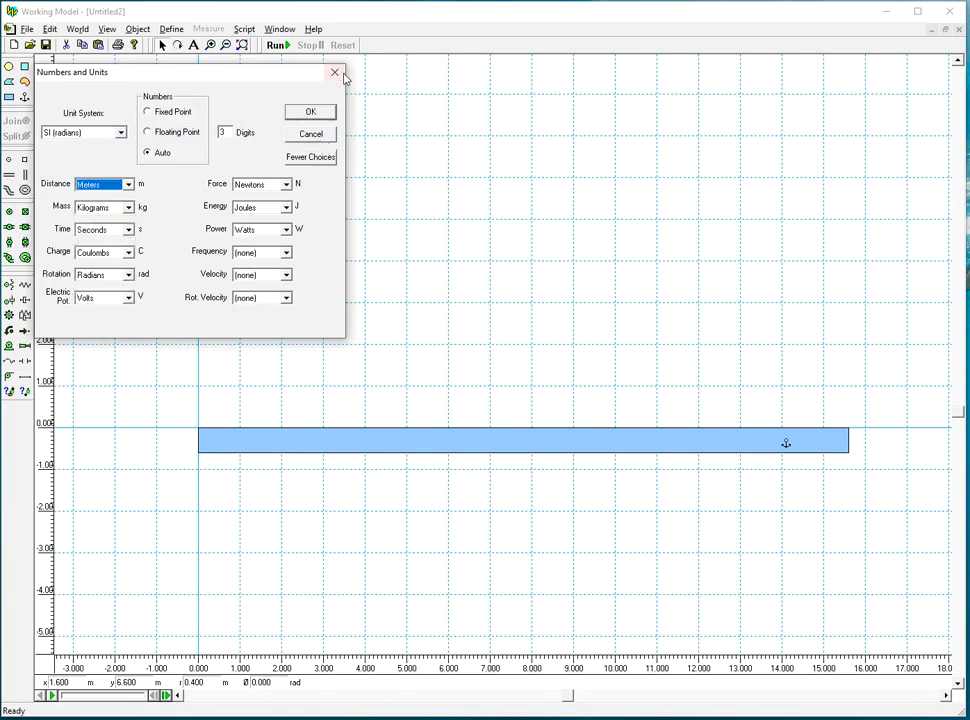
pyautogui.click(334, 72)
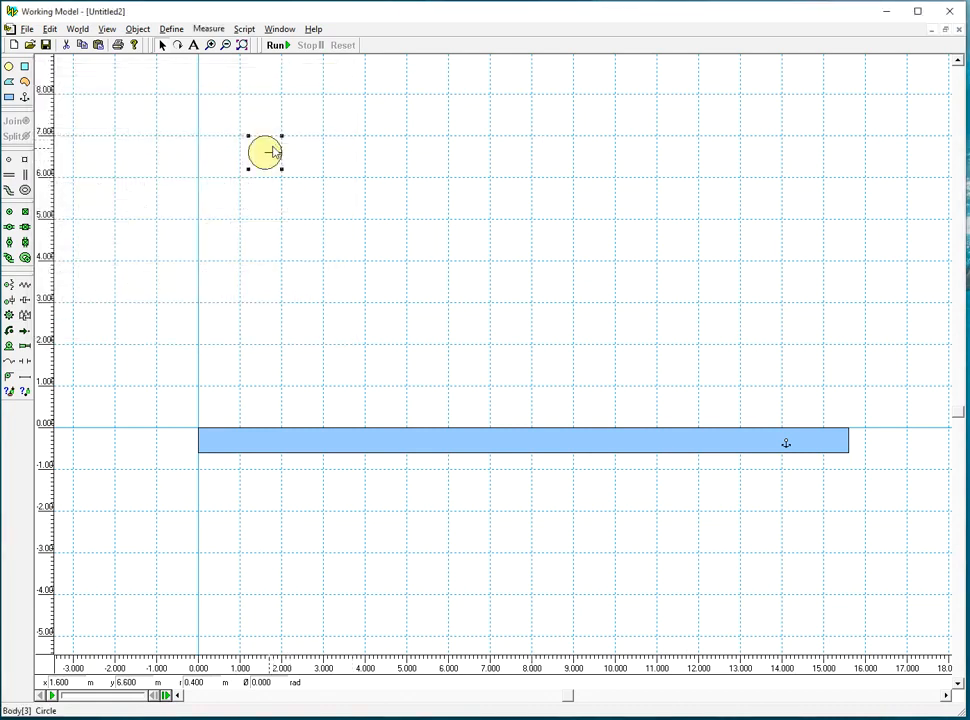
# Display the velocity vector on the circle, and run and reset the simulation to watch it
pyautogui.click(219, 31)
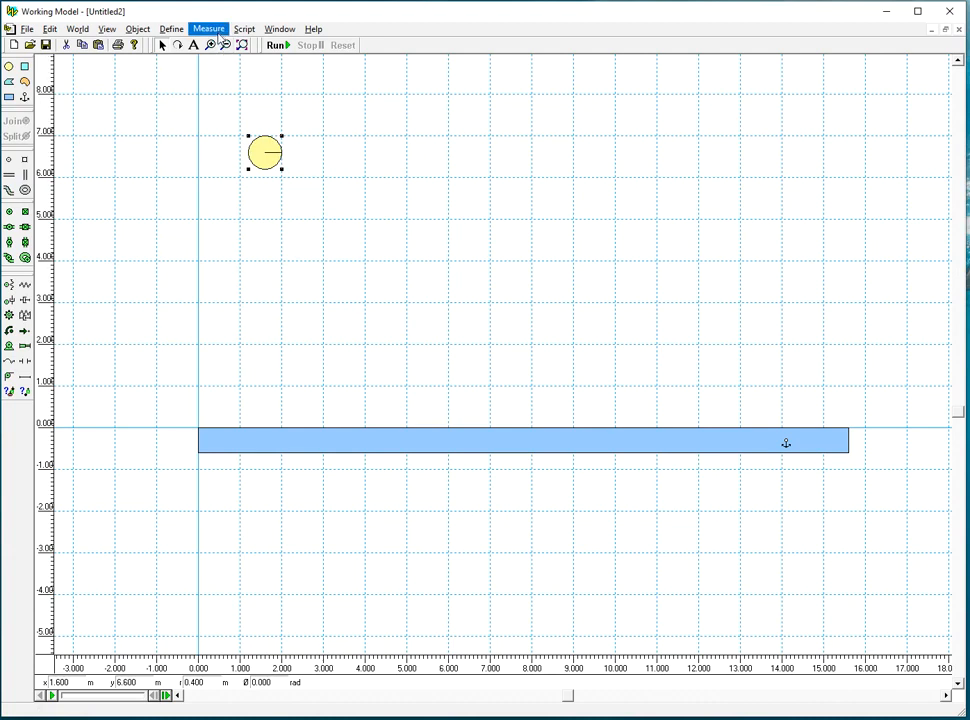
pyautogui.click(171, 29)
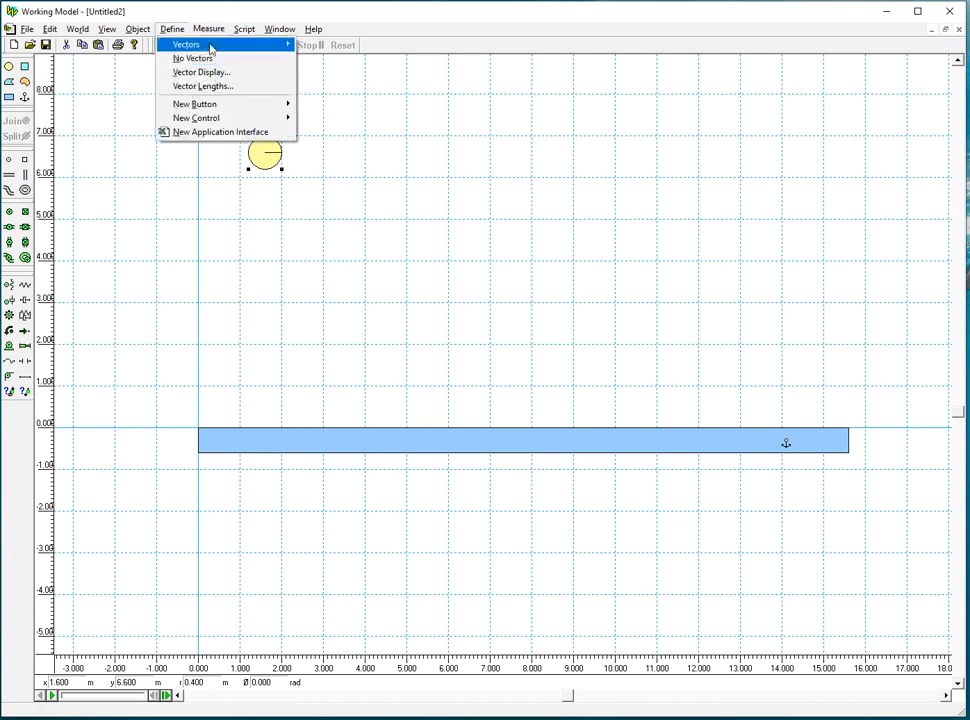
pyautogui.click(314, 29)
pyautogui.moveTo(171, 29)
pyautogui.moveTo(200, 43)
pyautogui.click(322, 44)
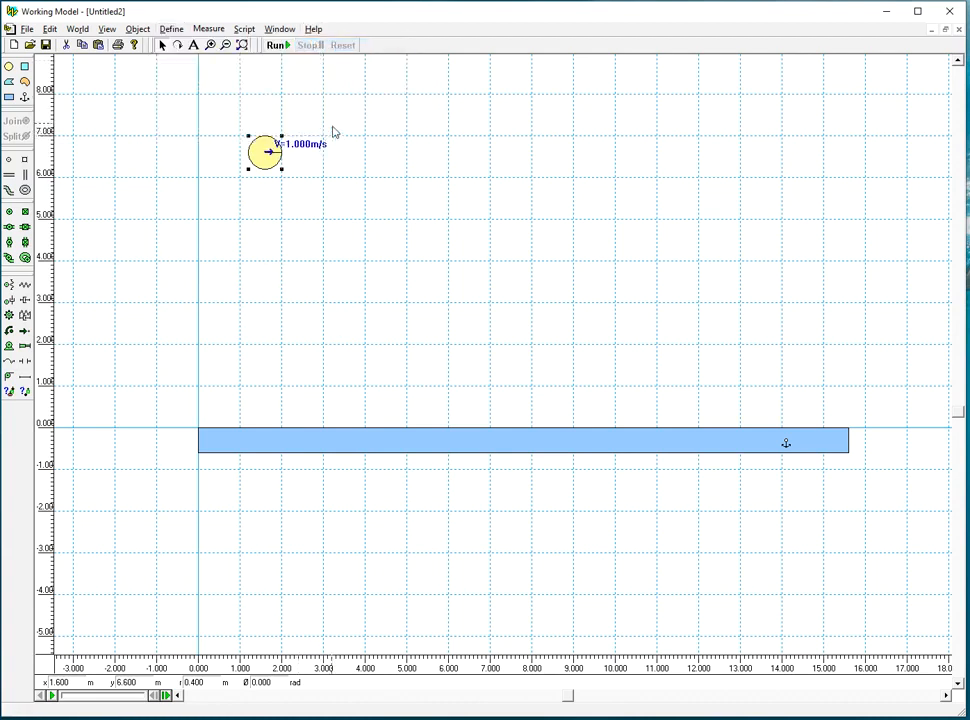
pyautogui.click(276, 45)
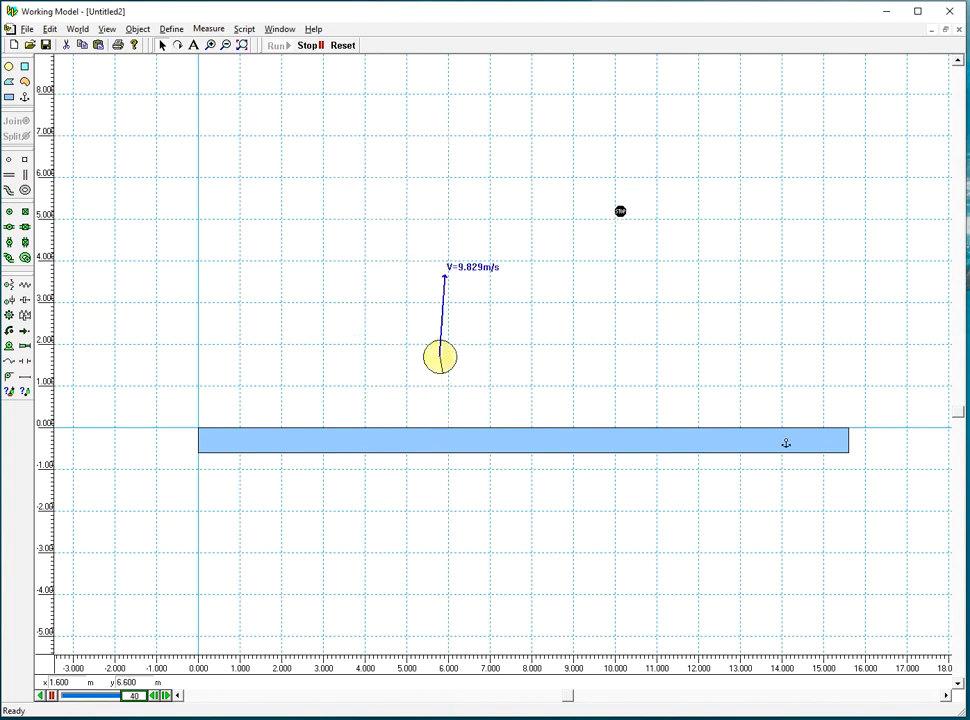
pyautogui.click(342, 47)
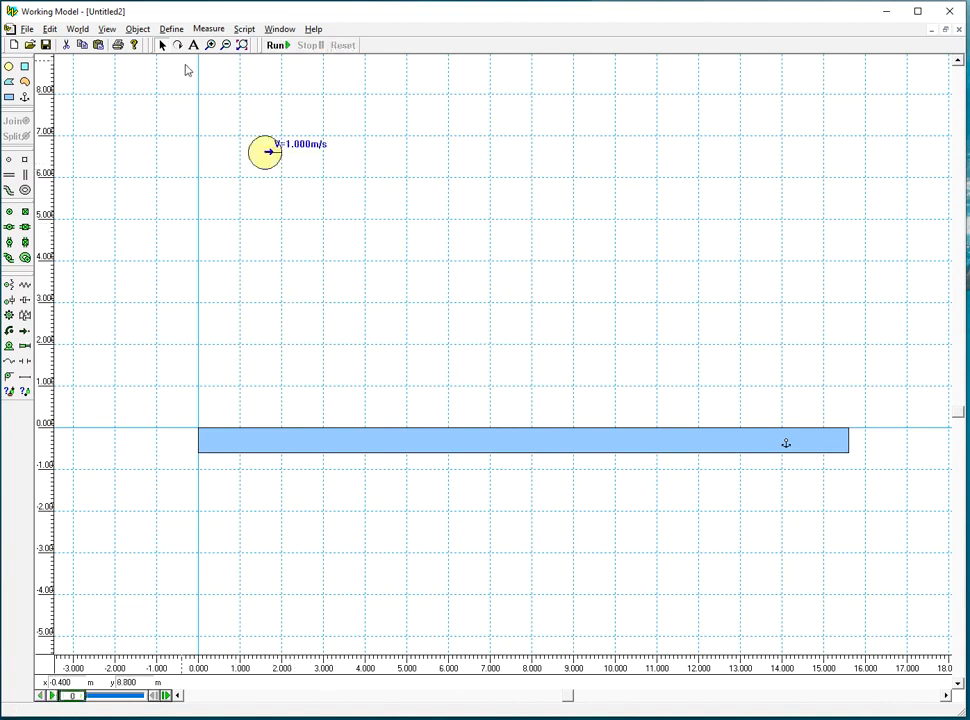
# Increase the display length of velocity vectors and run the simulation
pyautogui.click(180, 33)
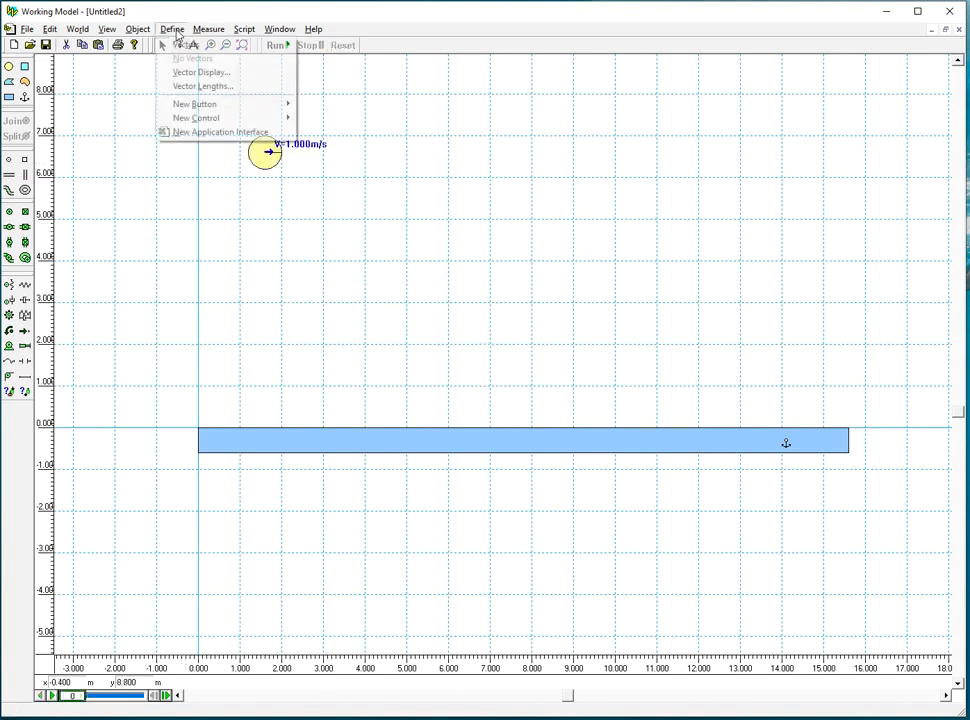
pyautogui.click(203, 88)
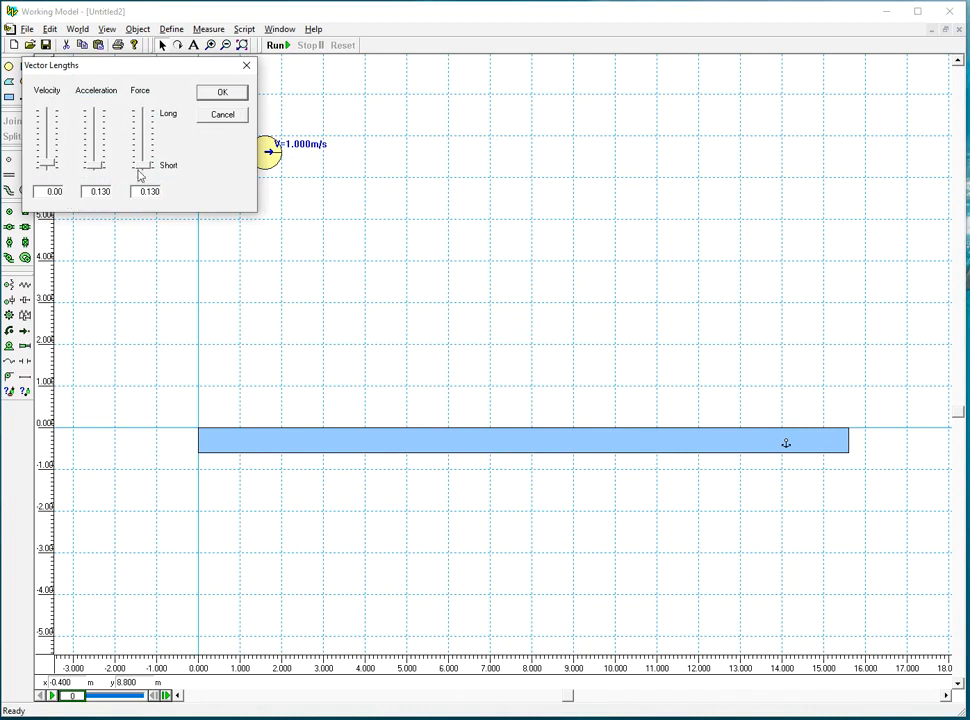
pyautogui.click(232, 92)
pyautogui.click(274, 46)
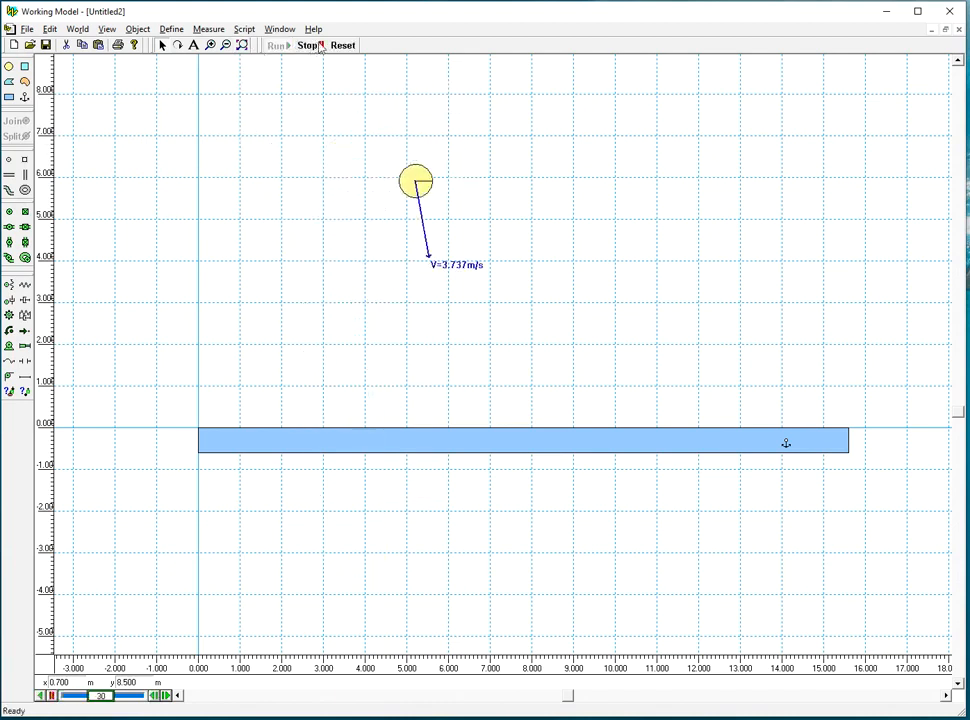
# Try to set the simulation accuracy's animation step to 0.01 s, and run and reset the simulation
pyautogui.click(312, 45)
pyautogui.click(342, 45)
pyautogui.click(78, 29)
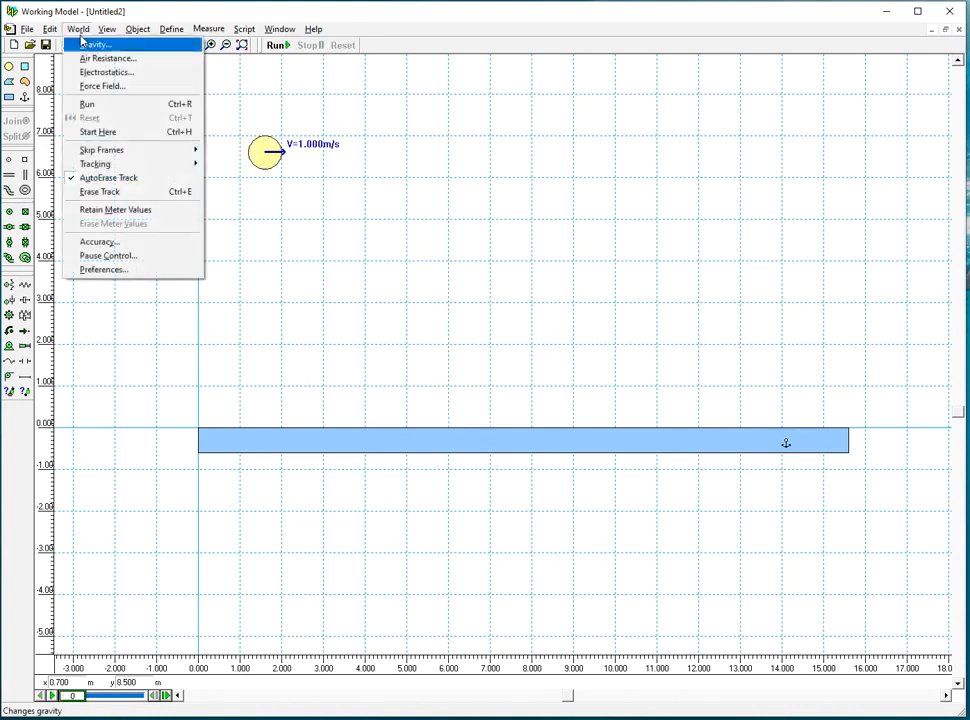
pyautogui.click(126, 243)
pyautogui.click(99, 133)
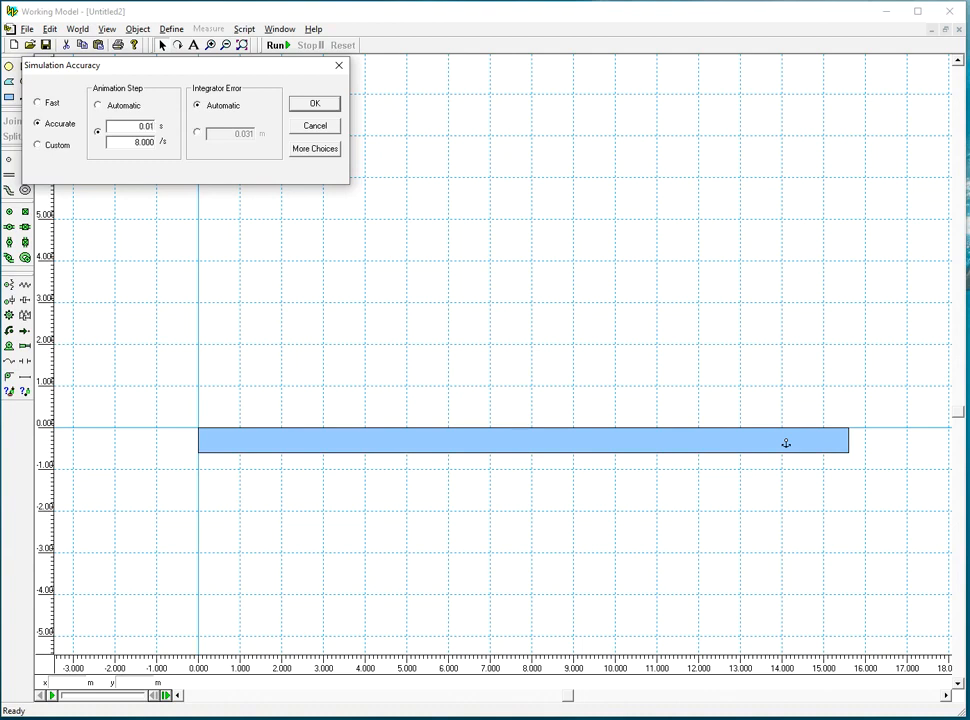
pyautogui.click(339, 68)
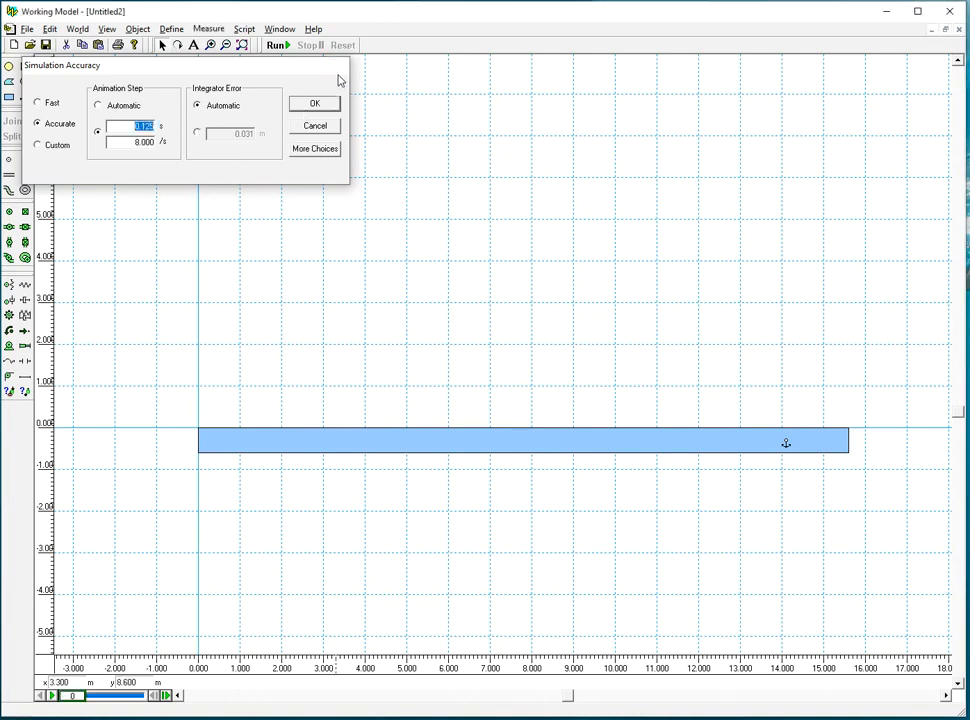
pyautogui.click(277, 45)
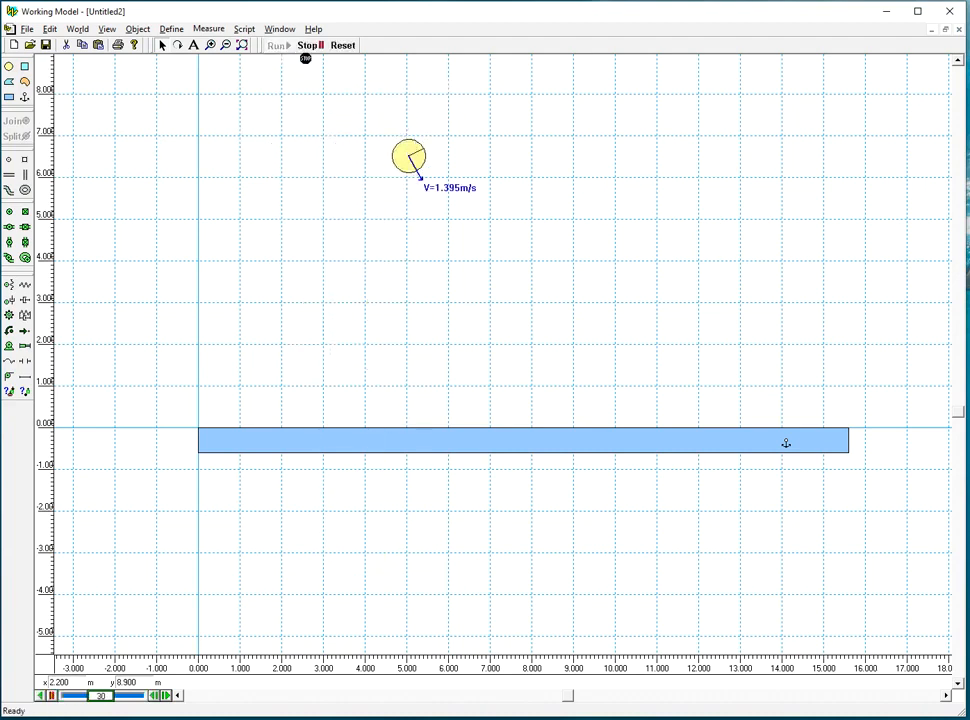
pyautogui.click(340, 46)
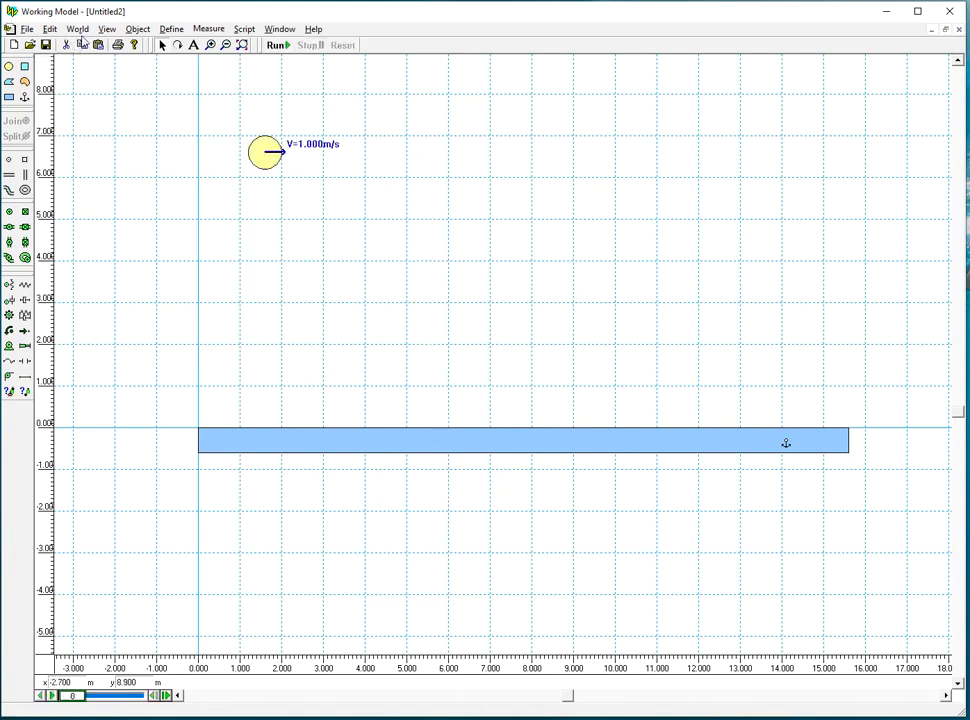
# Set the simulation's animation step to 0.01 s, and run and reset the simulation to watch the bounces
pyautogui.click(77, 30)
pyautogui.click(114, 242)
pyautogui.click(98, 132)
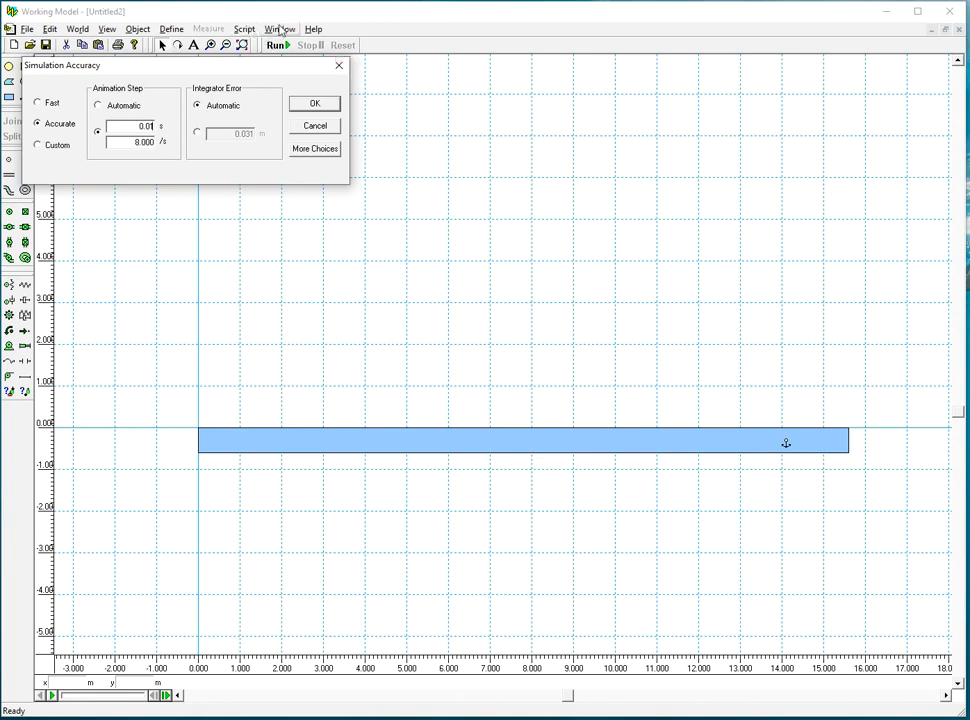
pyautogui.click(313, 106)
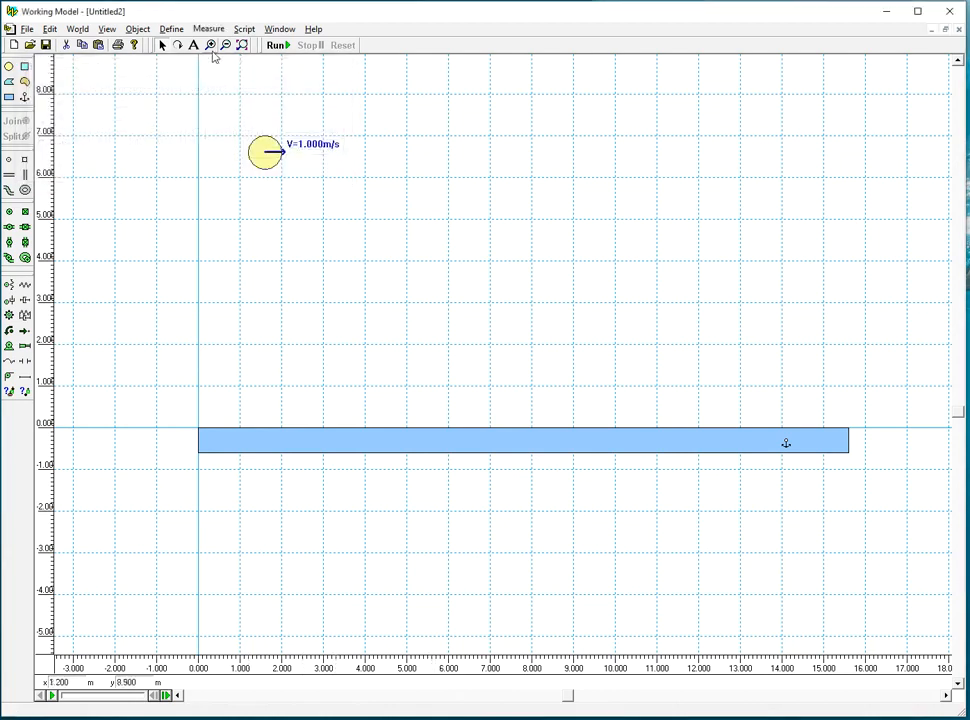
pyautogui.click(277, 45)
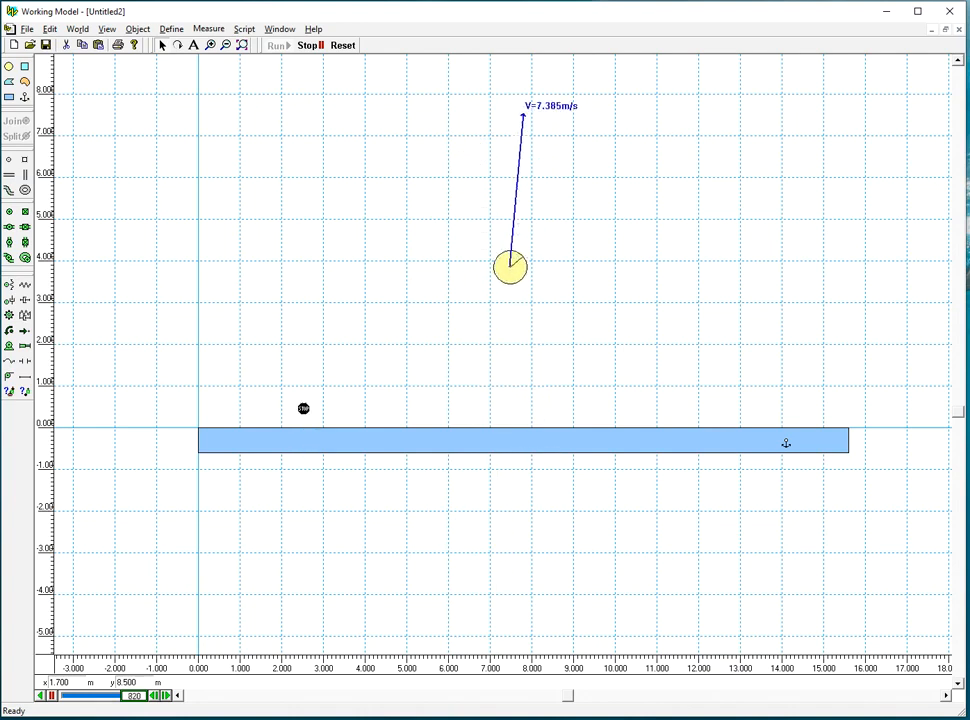
pyautogui.click(342, 45)
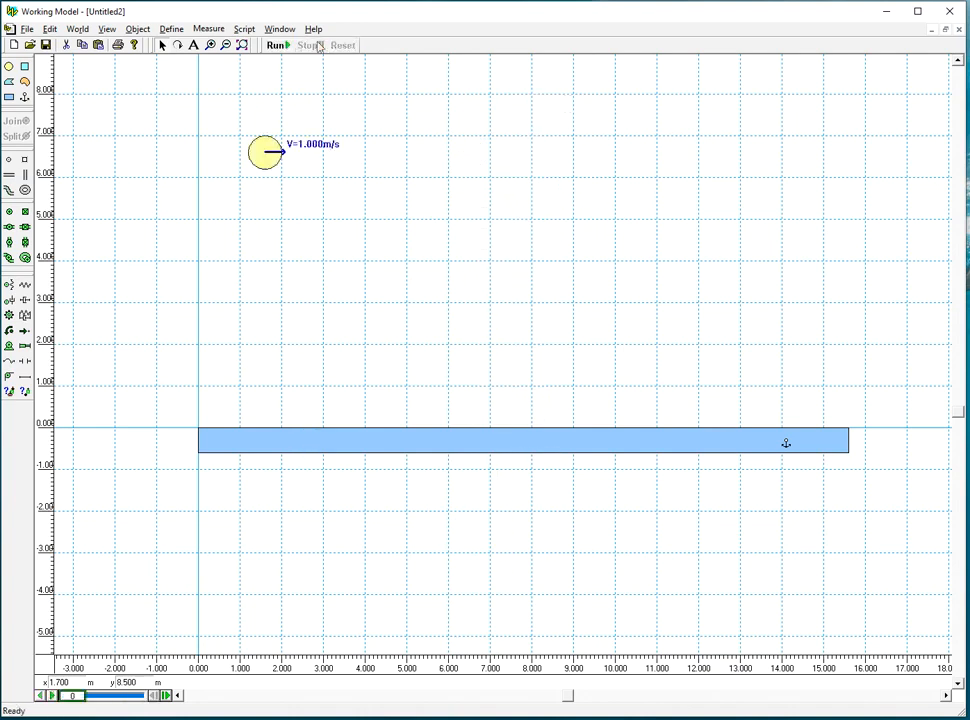
# Reduce the animation step to a rate of 500 per second, and run and reset the simulation
pyautogui.click(77, 29)
pyautogui.click(100, 241)
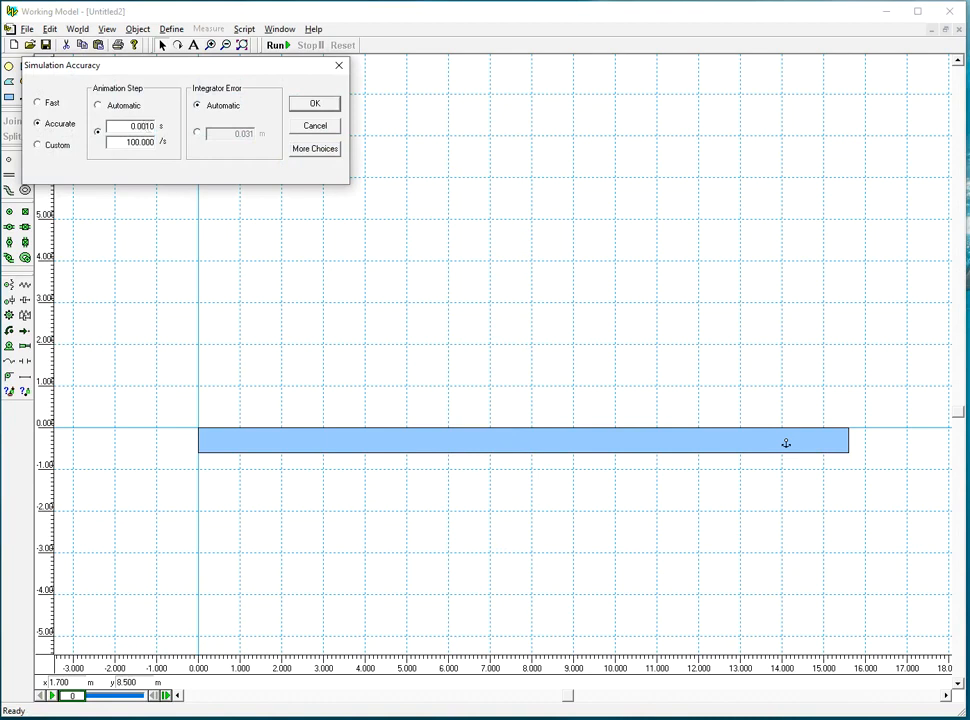
pyautogui.click(327, 109)
pyautogui.click(280, 46)
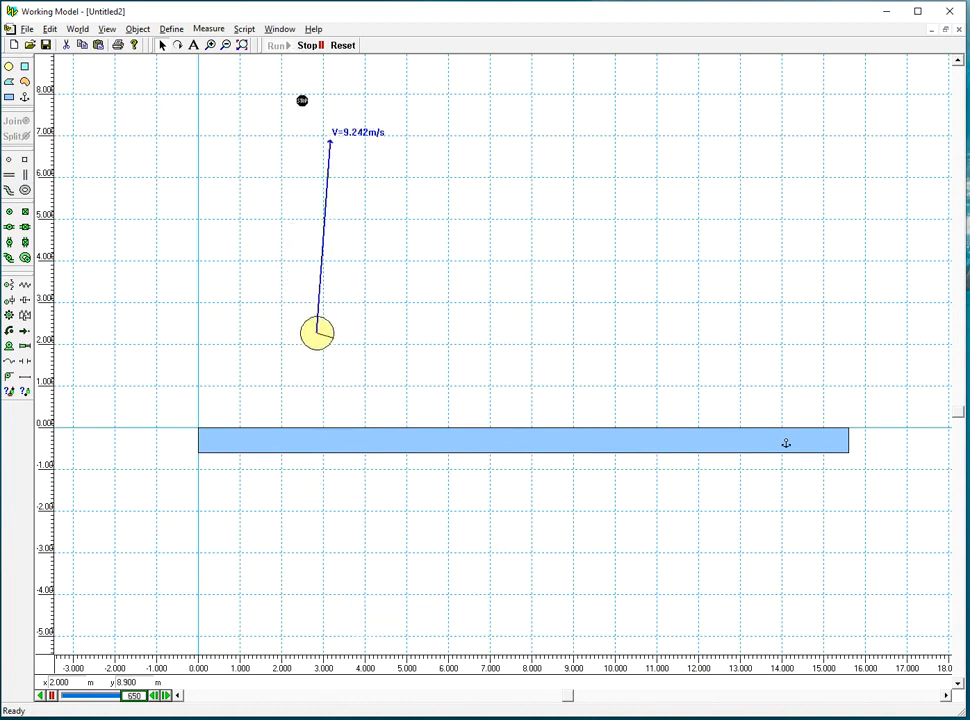
pyautogui.click(345, 45)
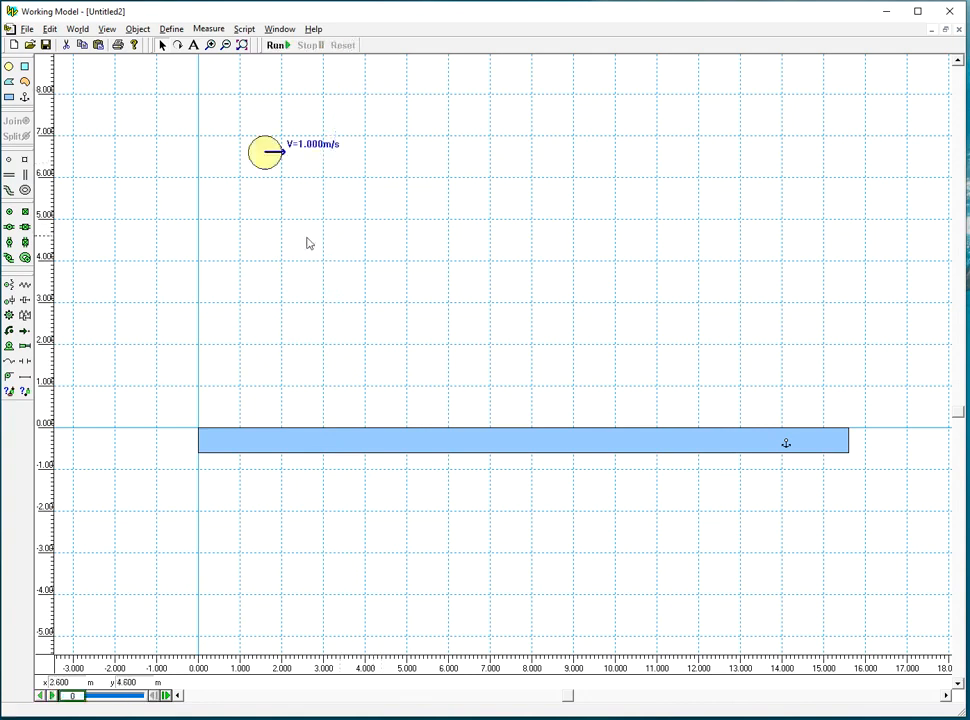
# Display the contact force vector on the circle, and run and reset the simulation to watch the impact
pyautogui.click(262, 167)
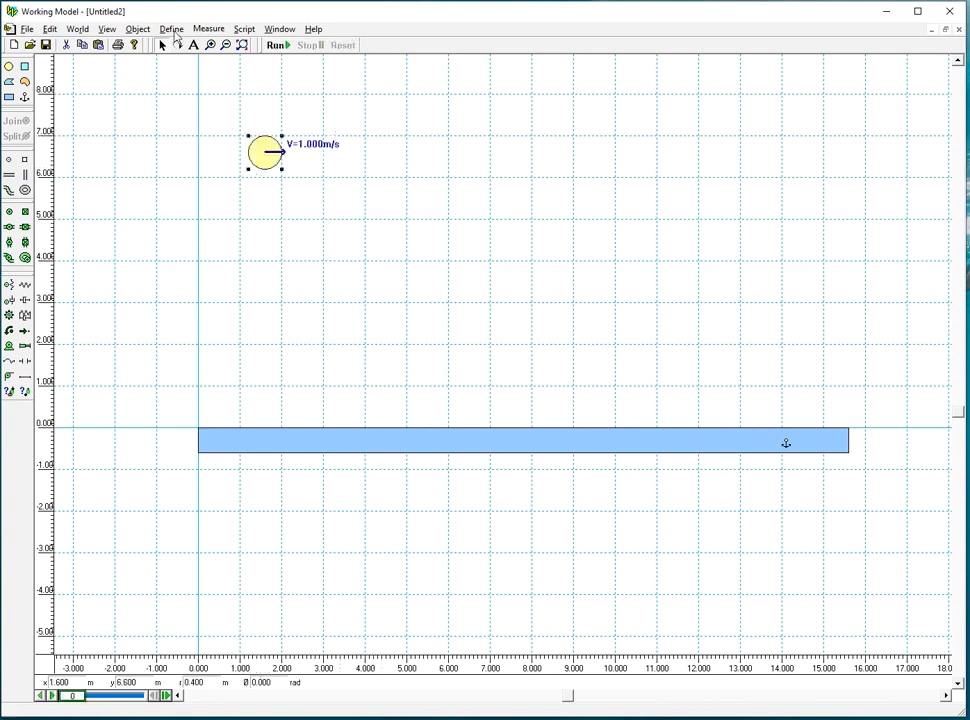
pyautogui.click(172, 30)
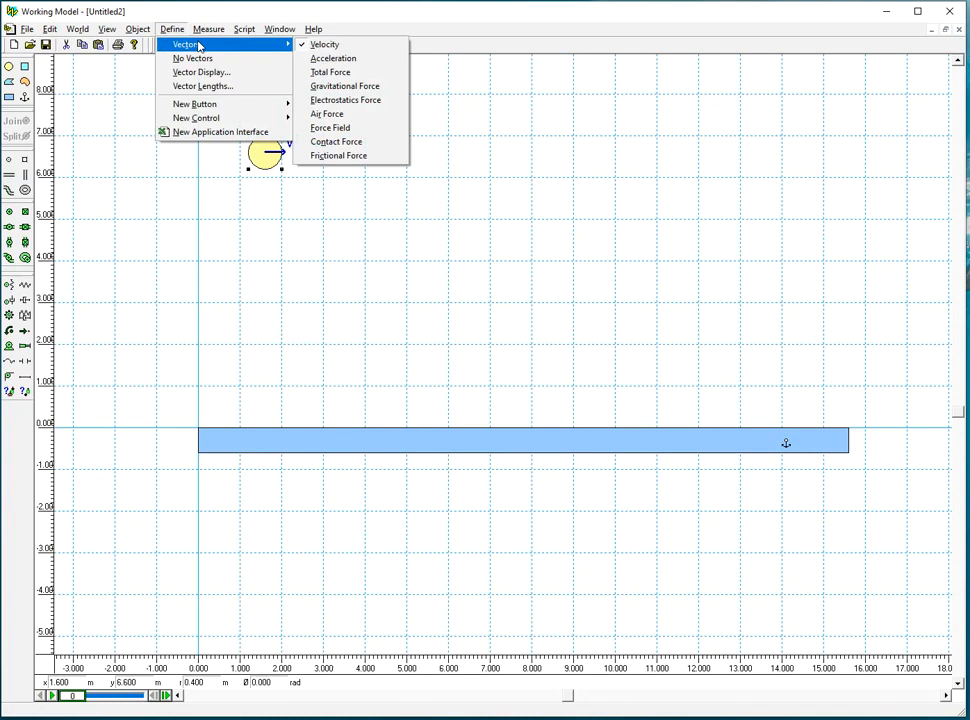
pyautogui.moveTo(244, 29)
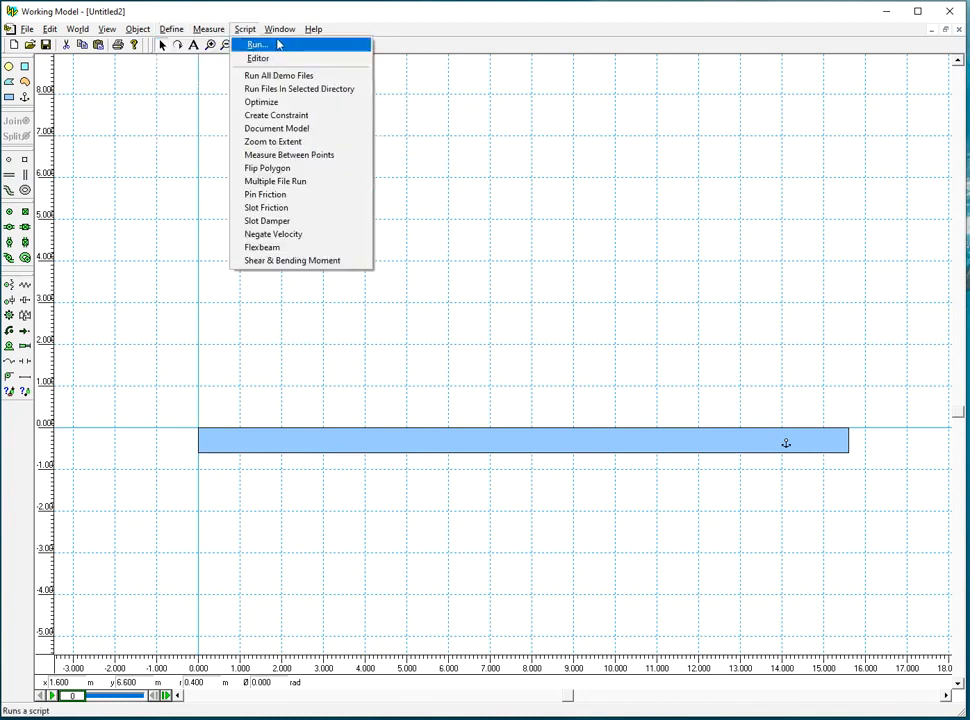
pyautogui.moveTo(172, 29)
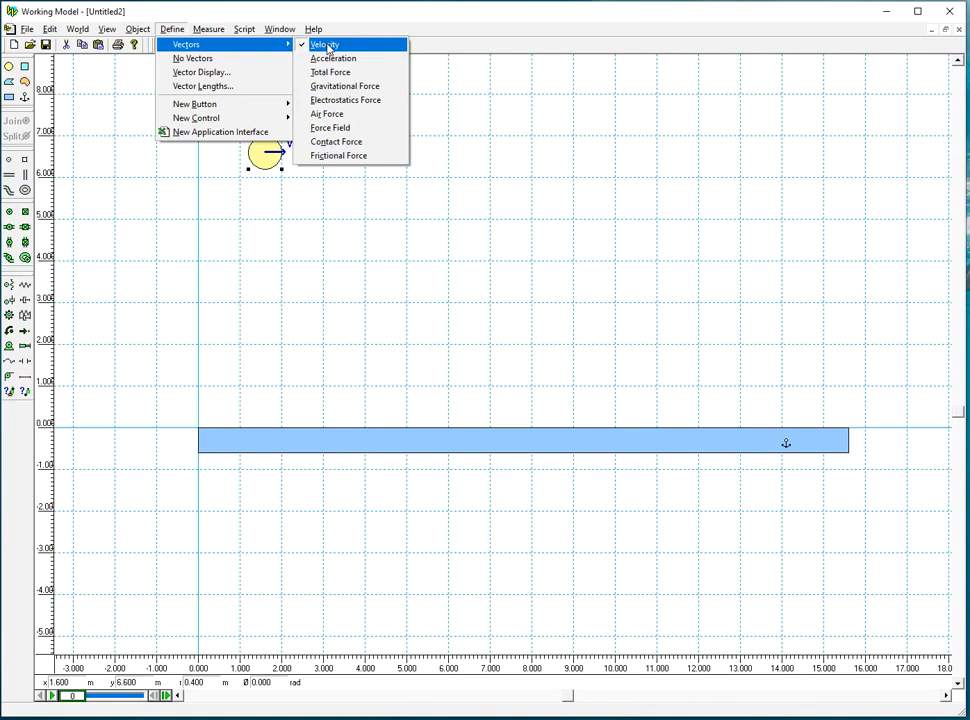
pyautogui.click(358, 146)
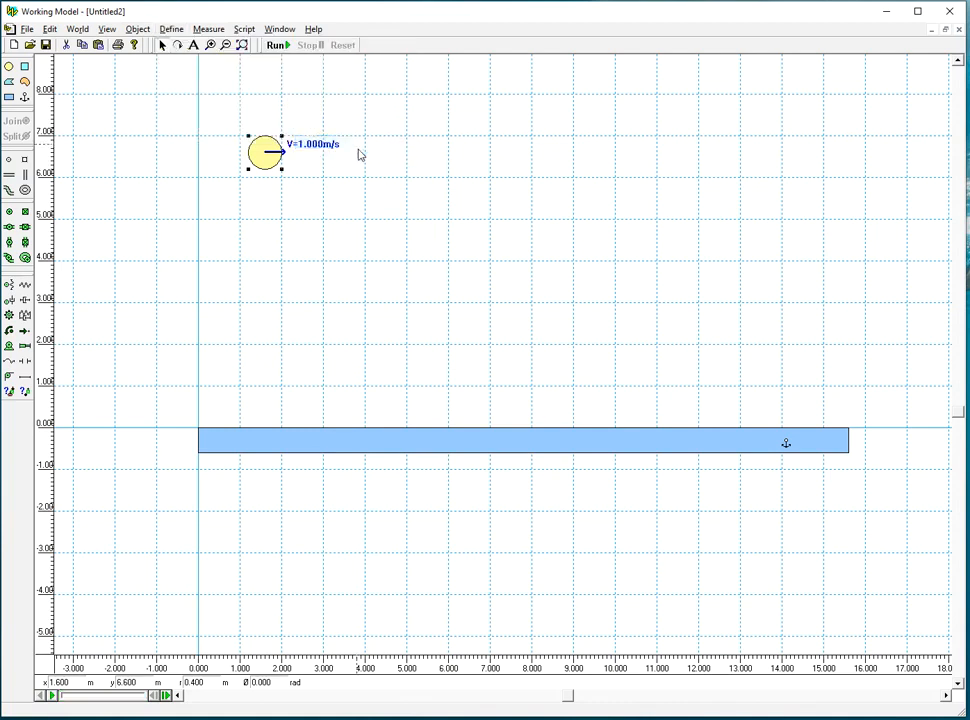
pyautogui.click(275, 46)
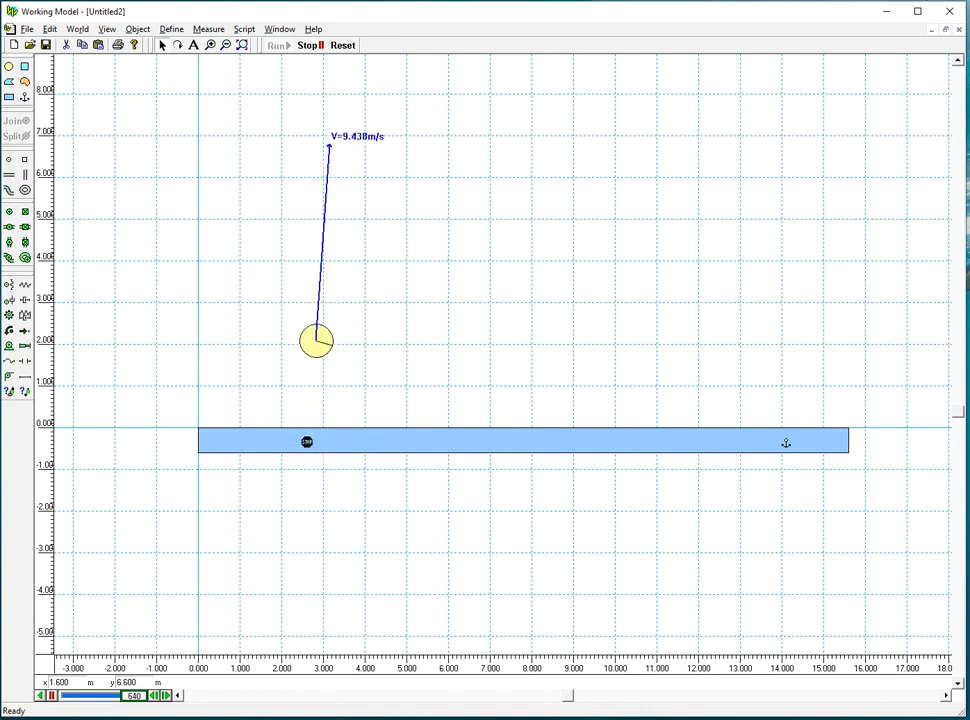
pyautogui.click(343, 47)
pyautogui.click(78, 30)
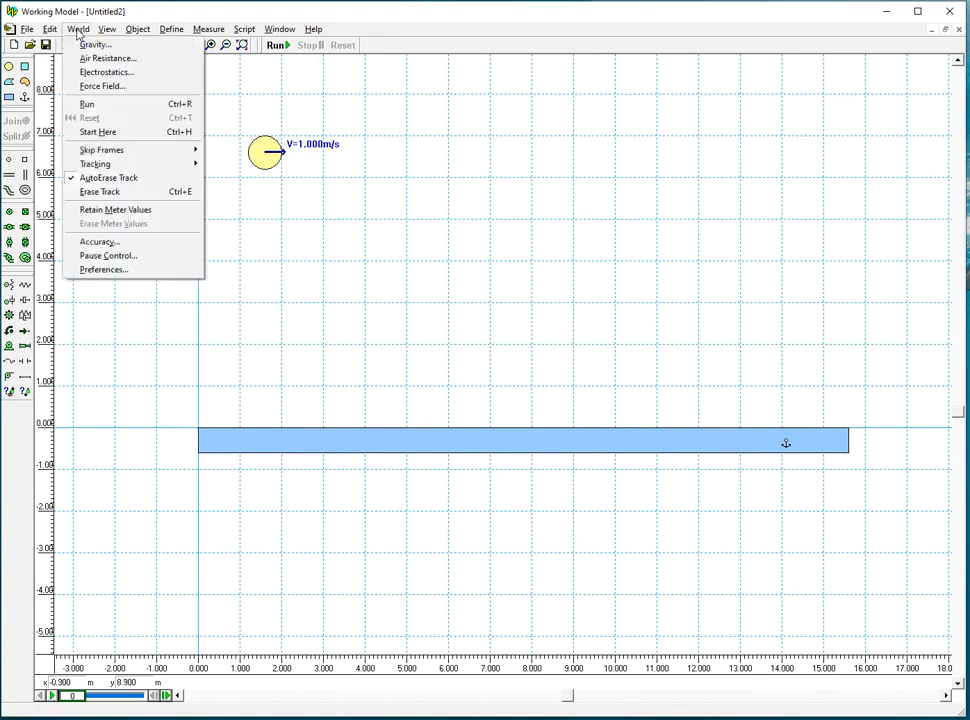
pyautogui.click(503, 248)
pyautogui.click(265, 152)
pyautogui.click(172, 30)
pyautogui.moveTo(222, 45)
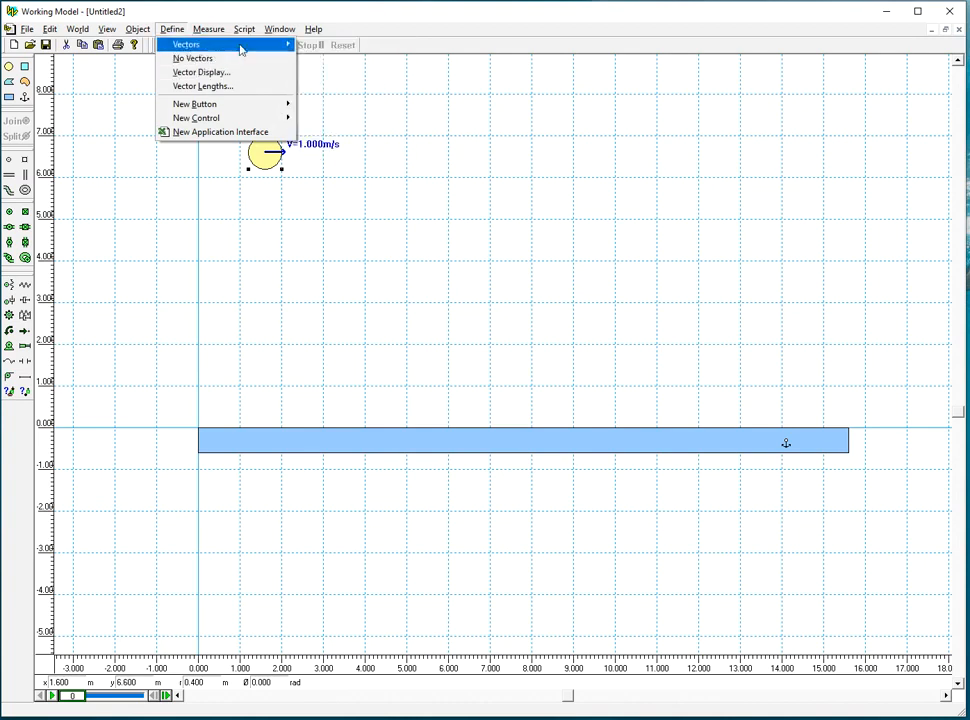
pyautogui.click(508, 169)
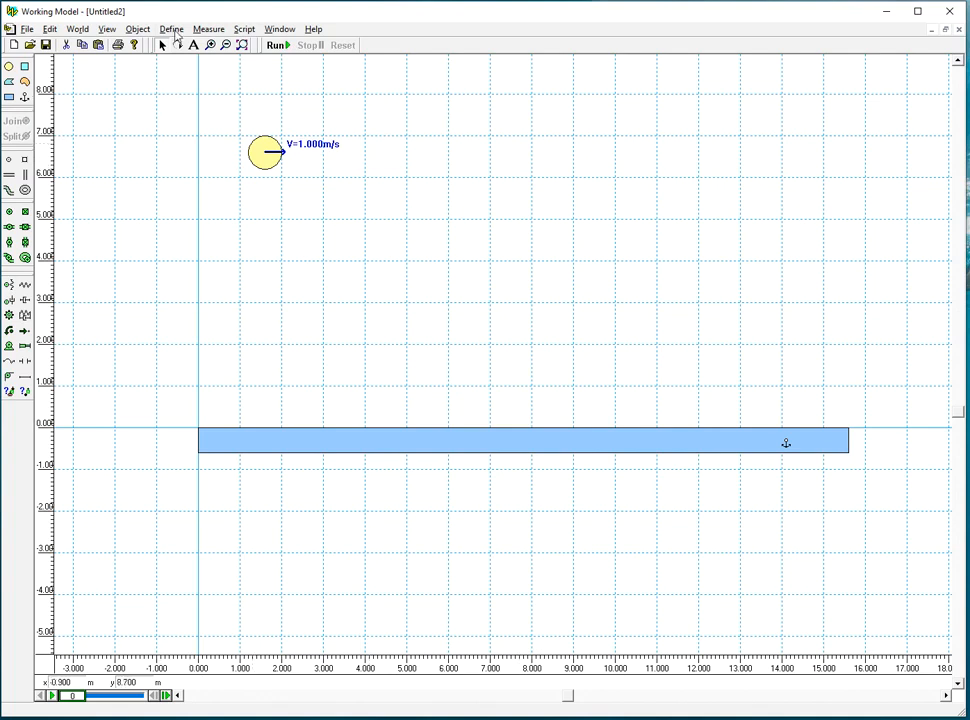
# Check the velocity, acceleration and force vector length settings, and run and reset the simulation
pyautogui.click(172, 30)
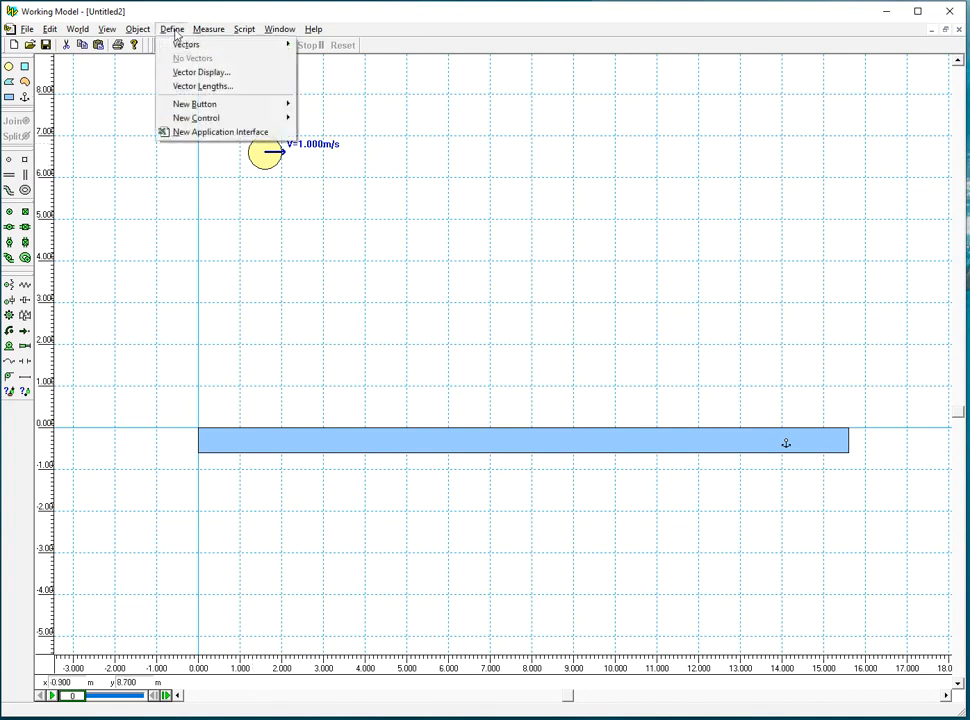
pyautogui.moveTo(187, 46)
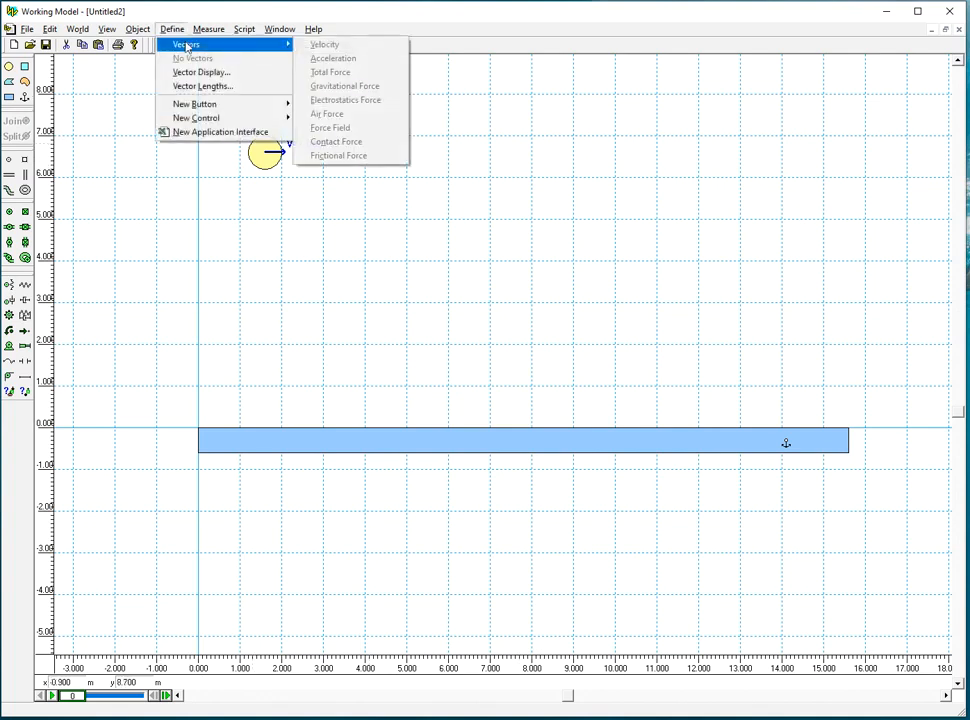
pyautogui.click(203, 86)
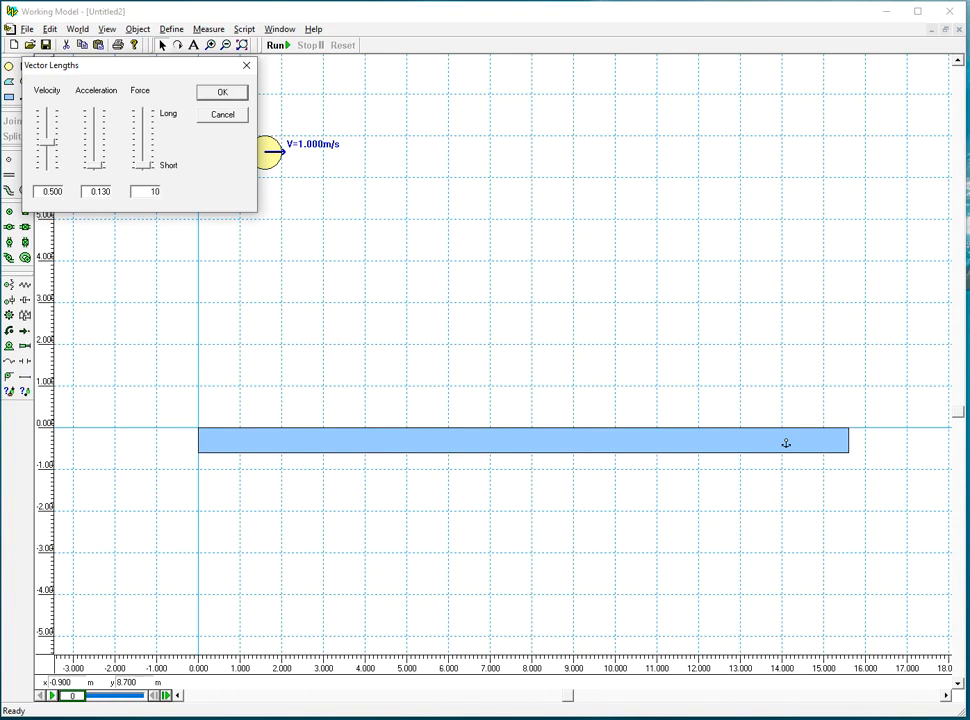
pyautogui.click(219, 92)
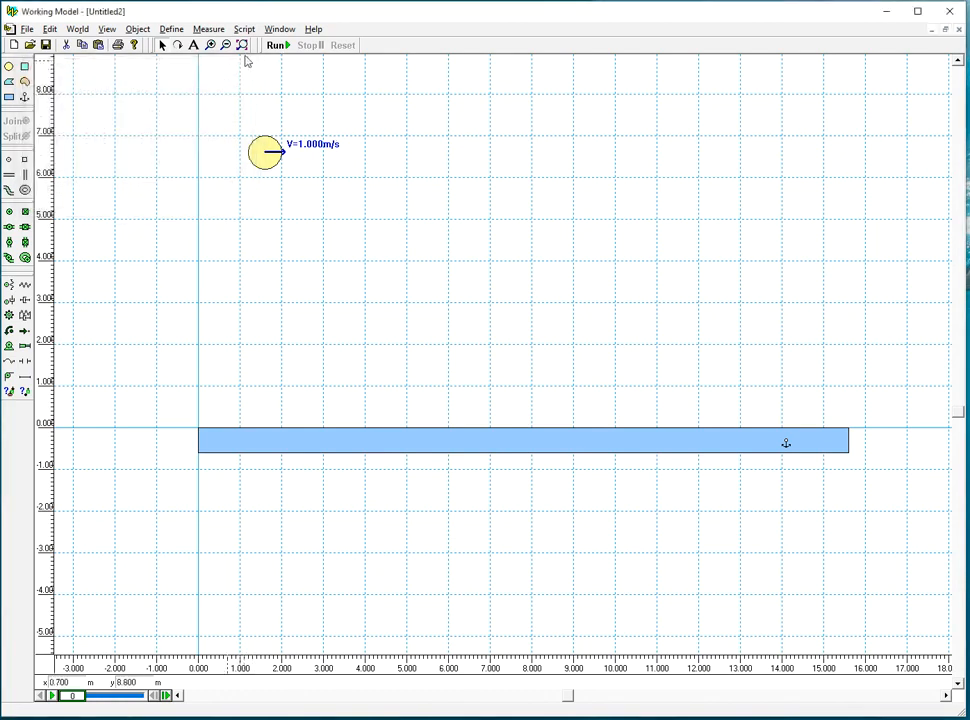
pyautogui.click(277, 45)
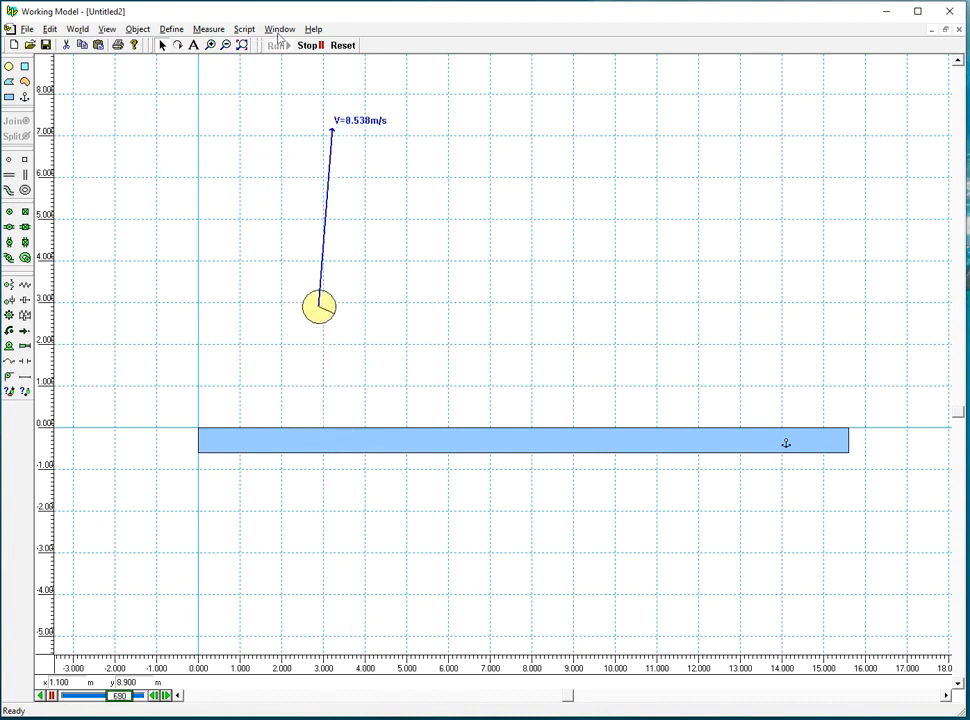
pyautogui.click(309, 45)
pyautogui.click(343, 45)
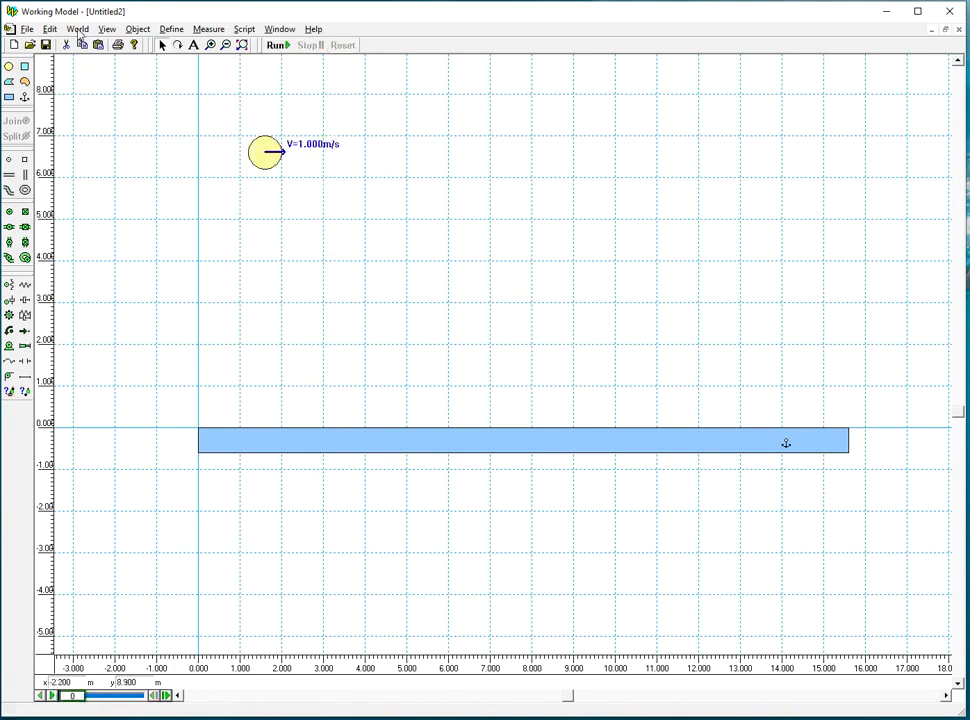
# Set the simulation's animation step to 0.0001 s, and run and reset the simulation
pyautogui.click(78, 29)
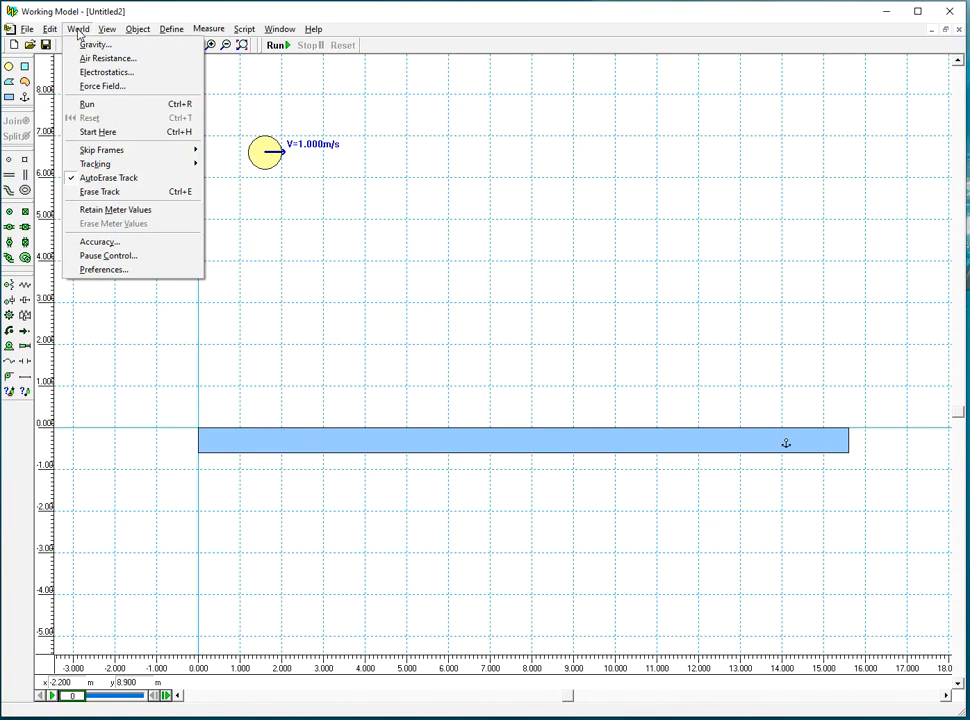
pyautogui.click(100, 241)
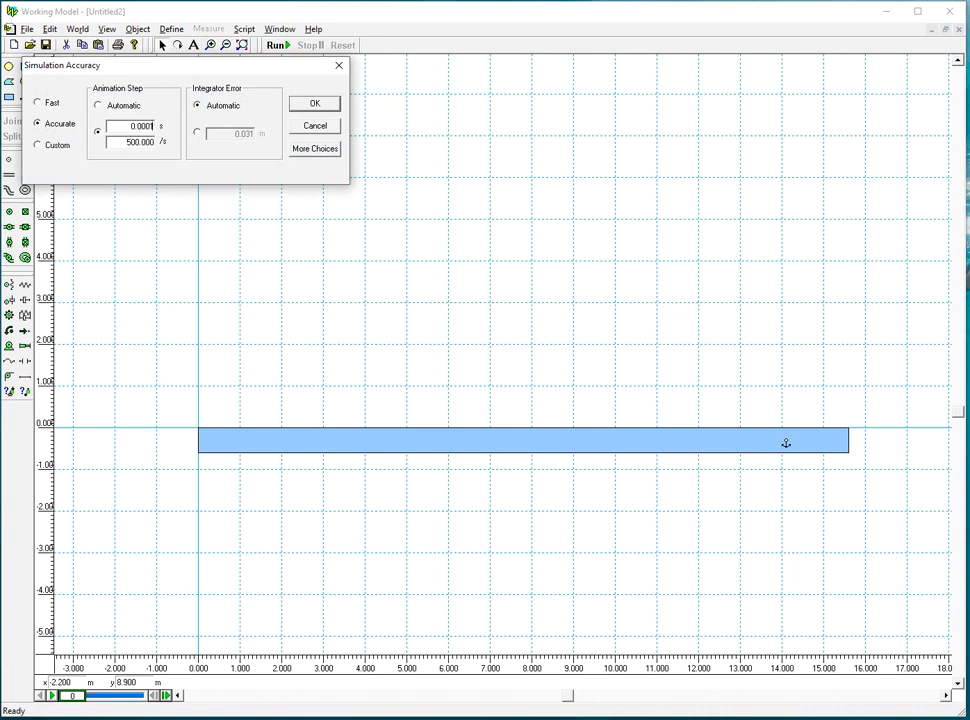
pyautogui.click(328, 105)
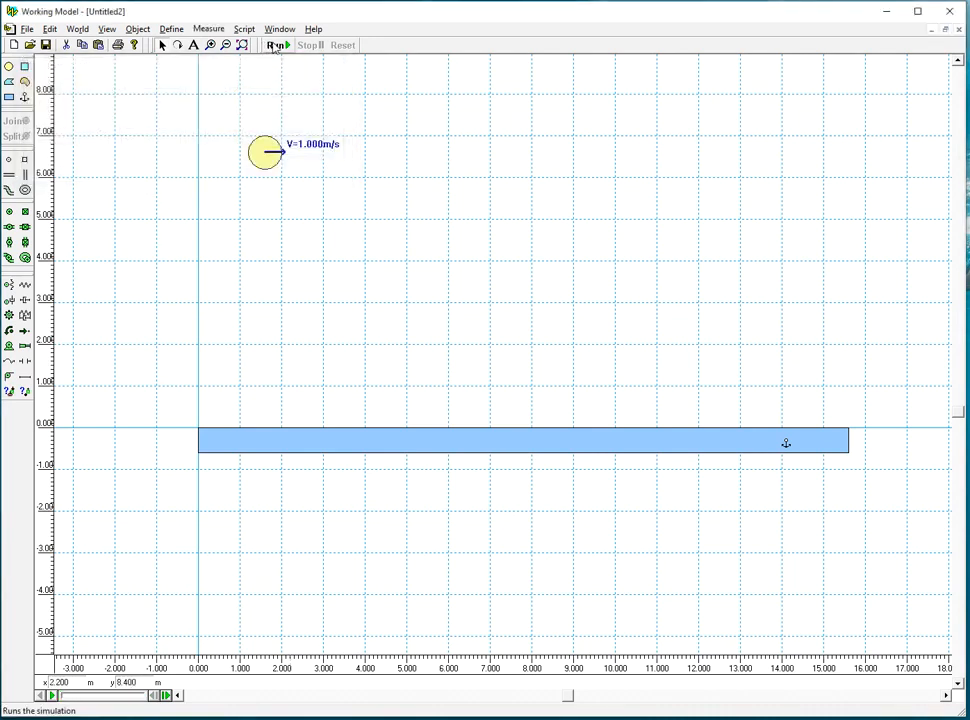
pyautogui.click(276, 45)
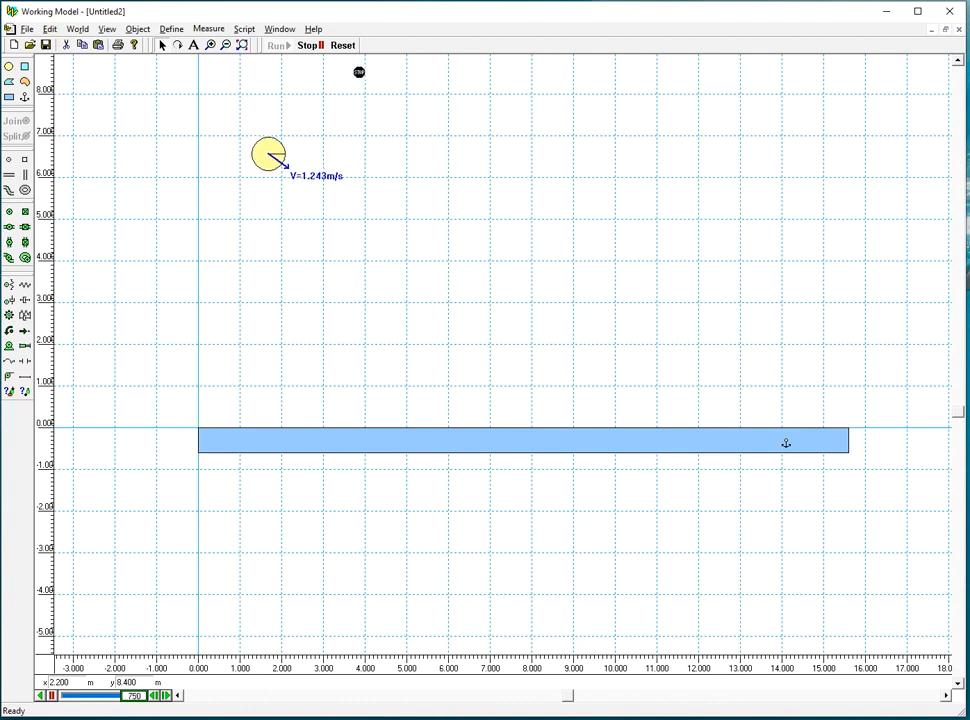
pyautogui.click(310, 45)
pyautogui.click(342, 45)
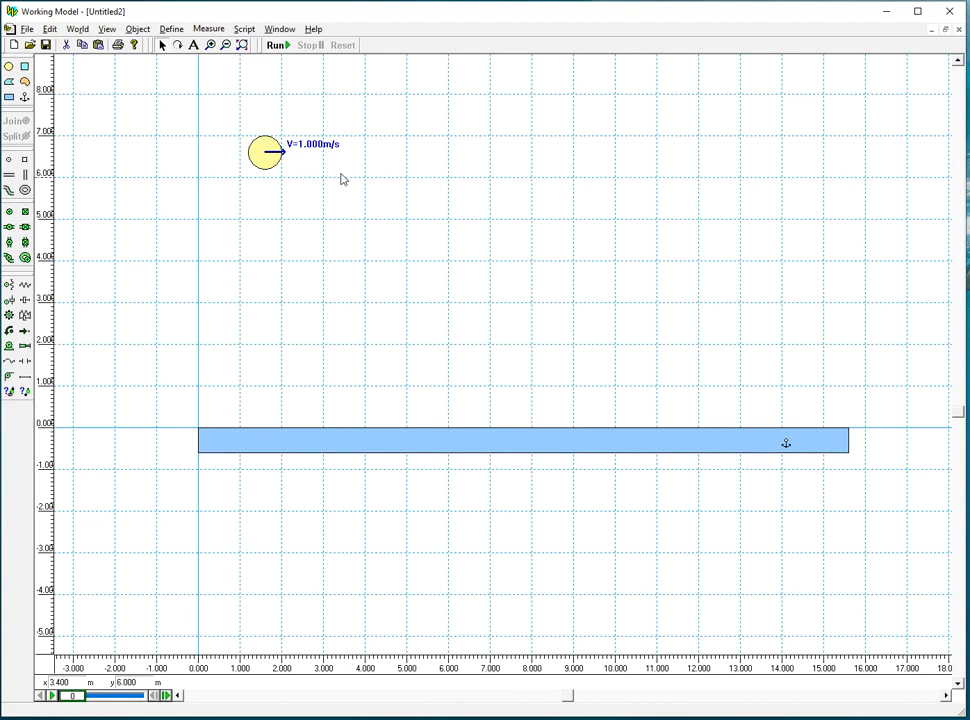
# Move the circle to x 3.1 m, y 0.6 m just above the bar, and run and reset the simulation
pyautogui.click(10, 66)
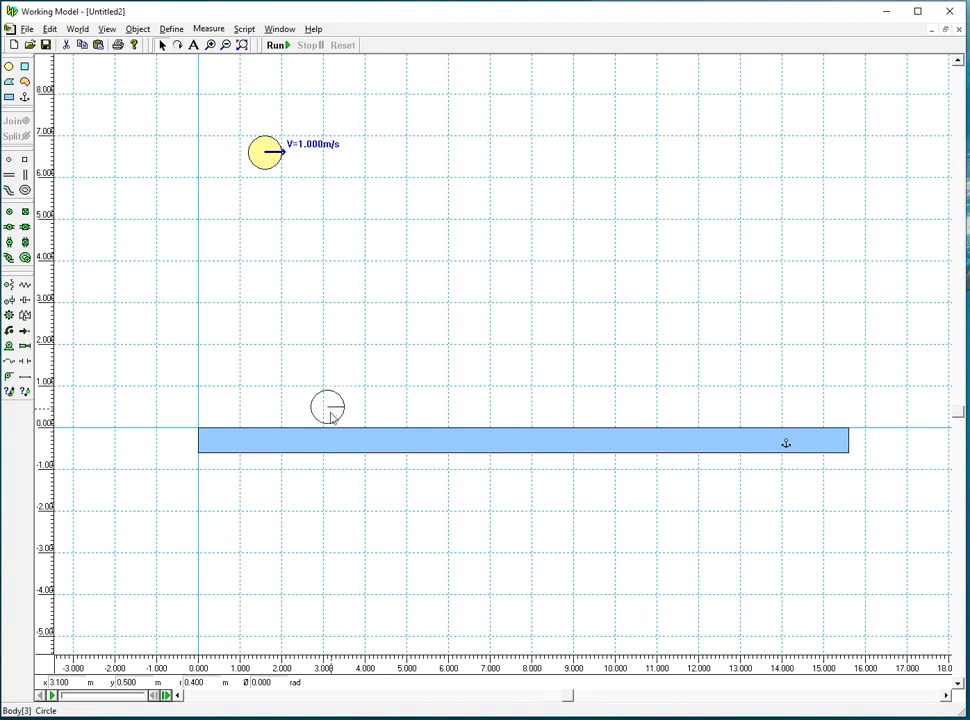
pyautogui.moveTo(333, 416); pyautogui.dragTo(333, 411)
pyautogui.click(274, 45)
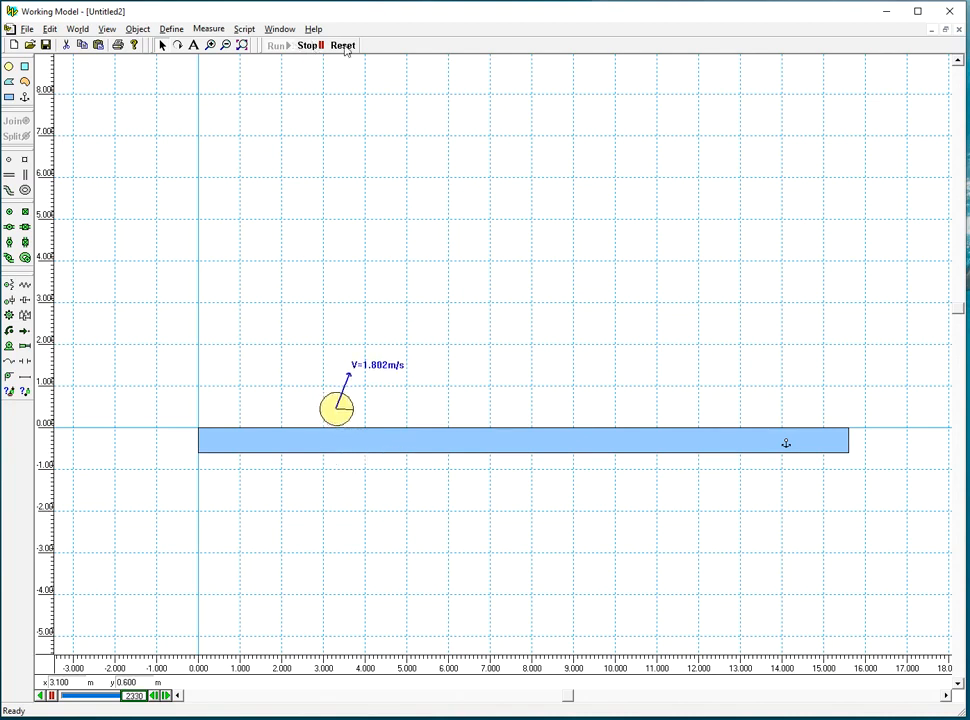
pyautogui.click(342, 45)
# Display the contact force vectors for both the circle and the bar, and run and reset the simulation
pyautogui.moveTo(147, 184); pyautogui.dragTo(400, 430)
pyautogui.moveTo(785, 539); pyautogui.dragTo(897, 571)
pyautogui.click(168, 30)
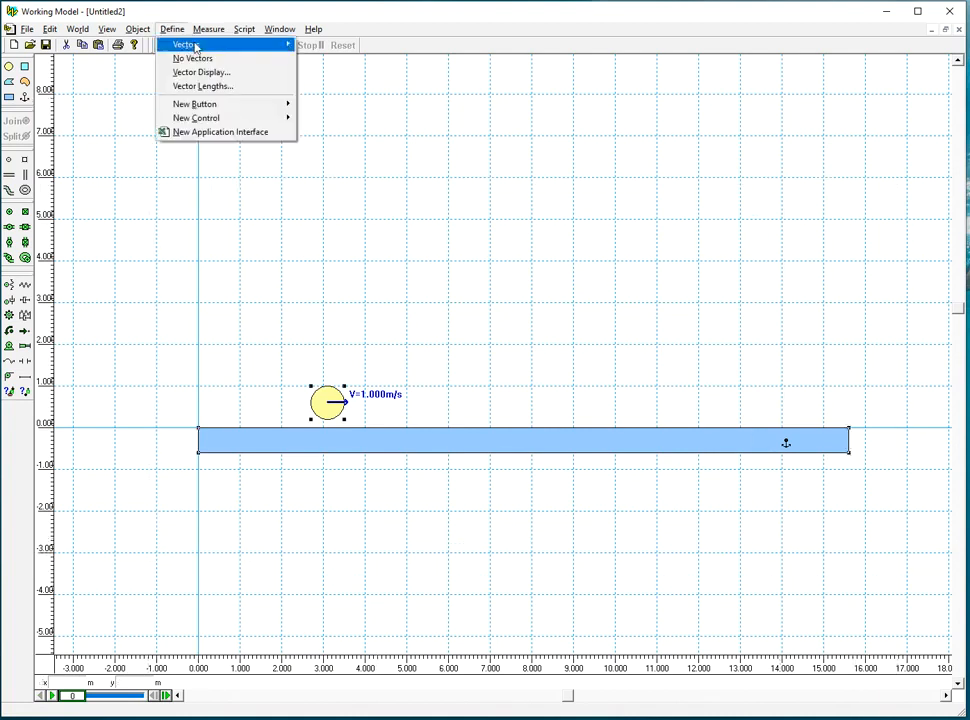
pyautogui.moveTo(197, 46)
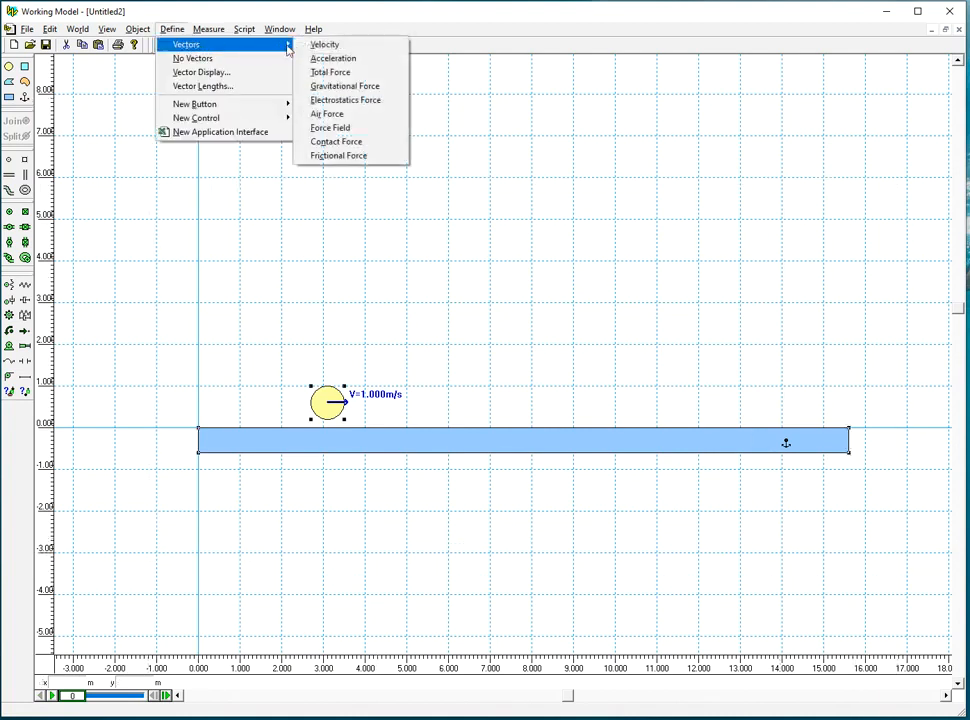
pyautogui.click(340, 144)
pyautogui.click(277, 46)
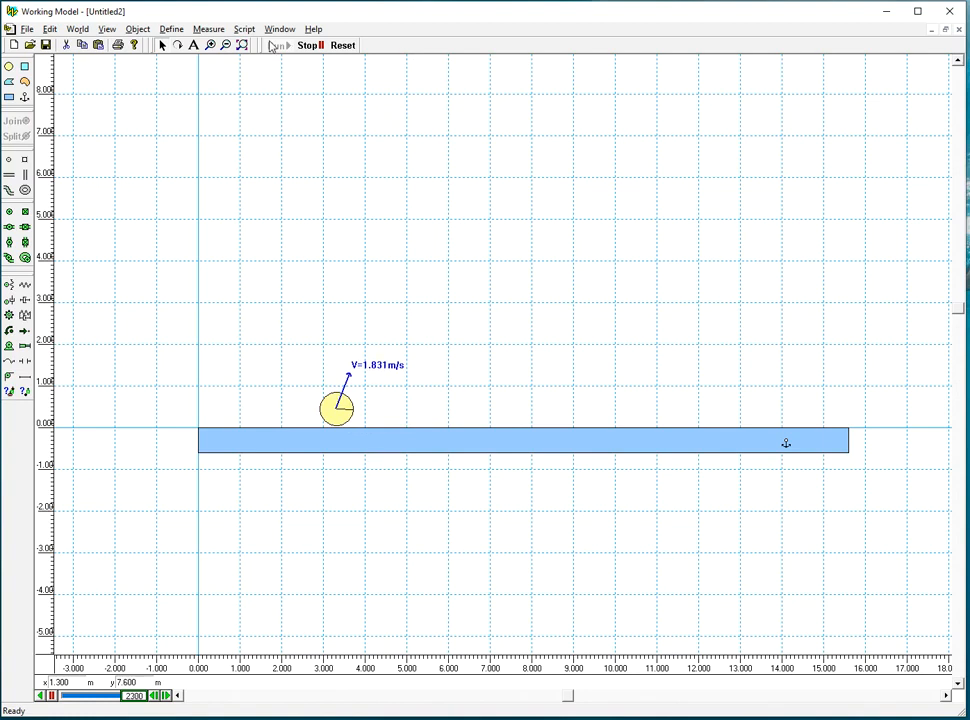
pyautogui.click(350, 46)
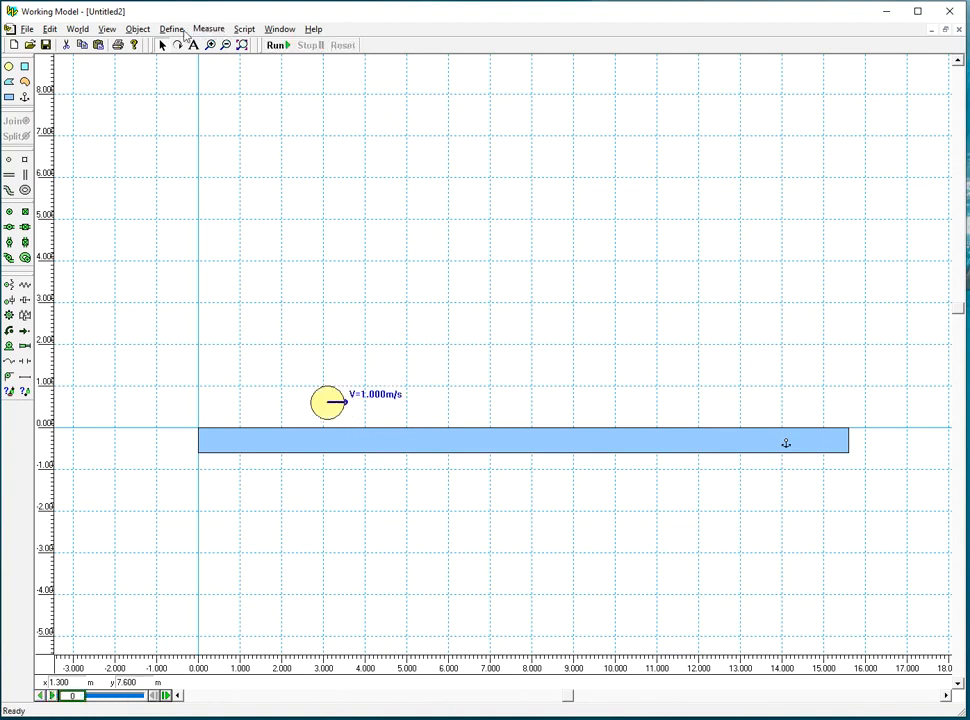
# Apply a force vector length of 1000, and run and reset the simulation to watch the impact
pyautogui.click(172, 29)
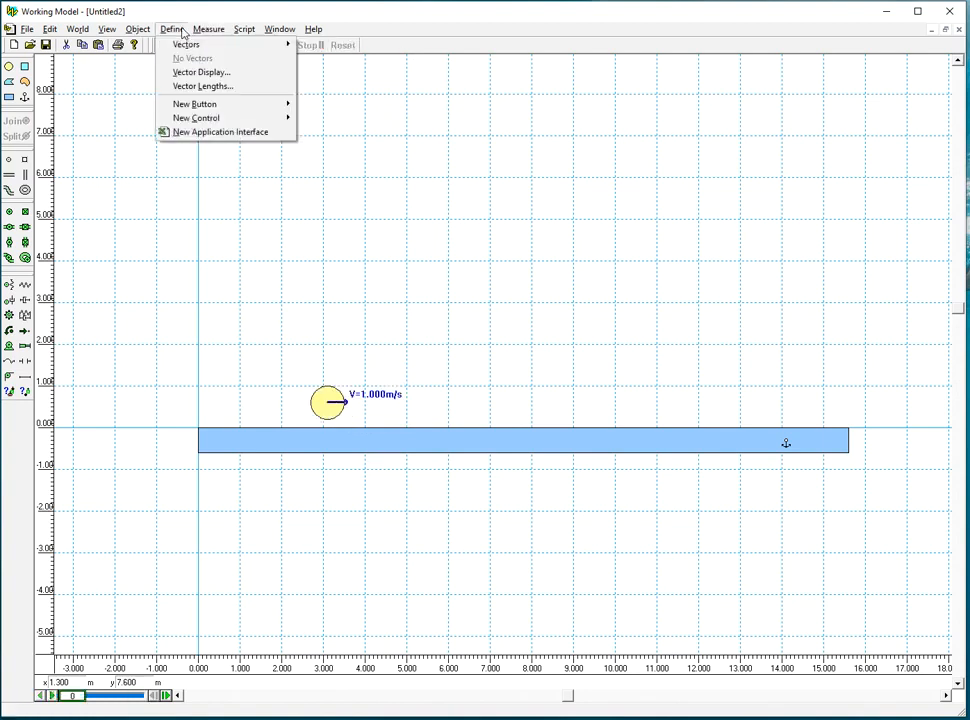
pyautogui.click(196, 87)
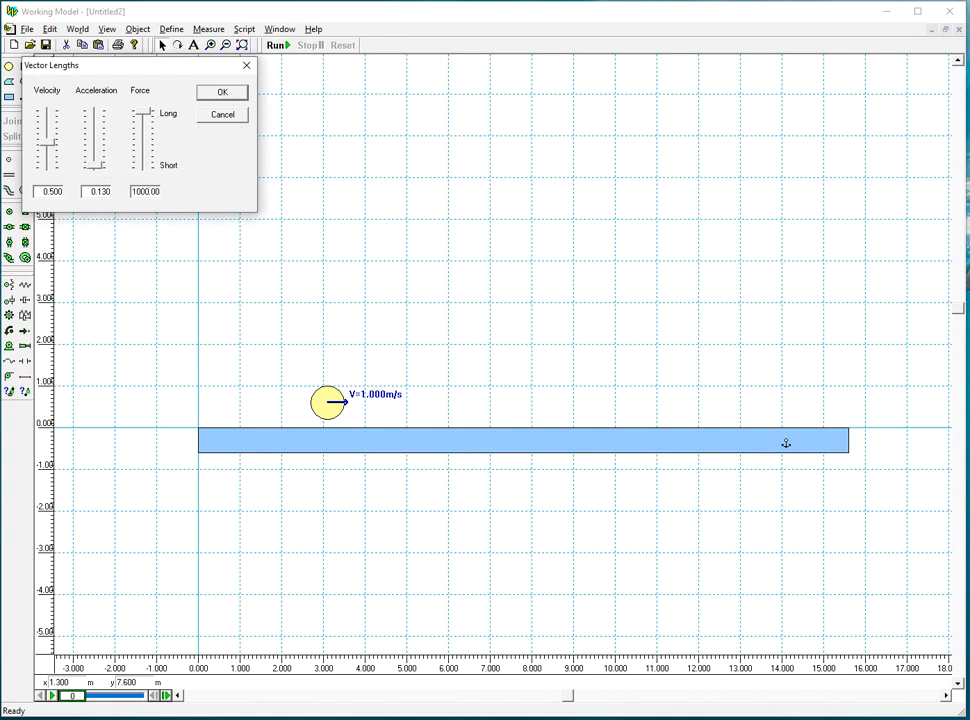
pyautogui.click(222, 92)
pyautogui.click(278, 45)
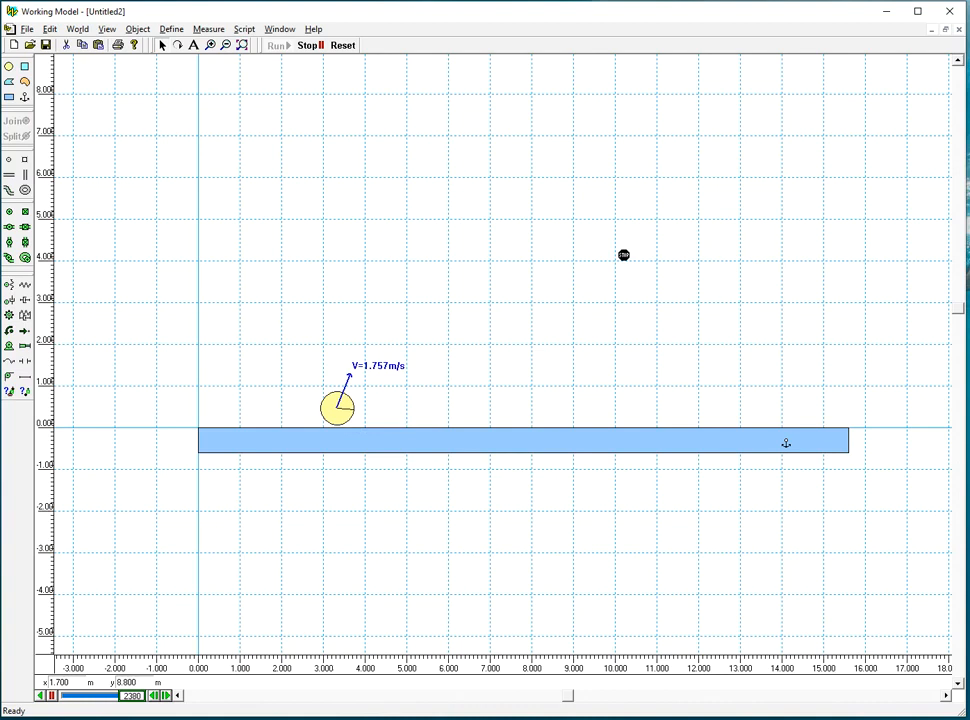
pyautogui.click(342, 45)
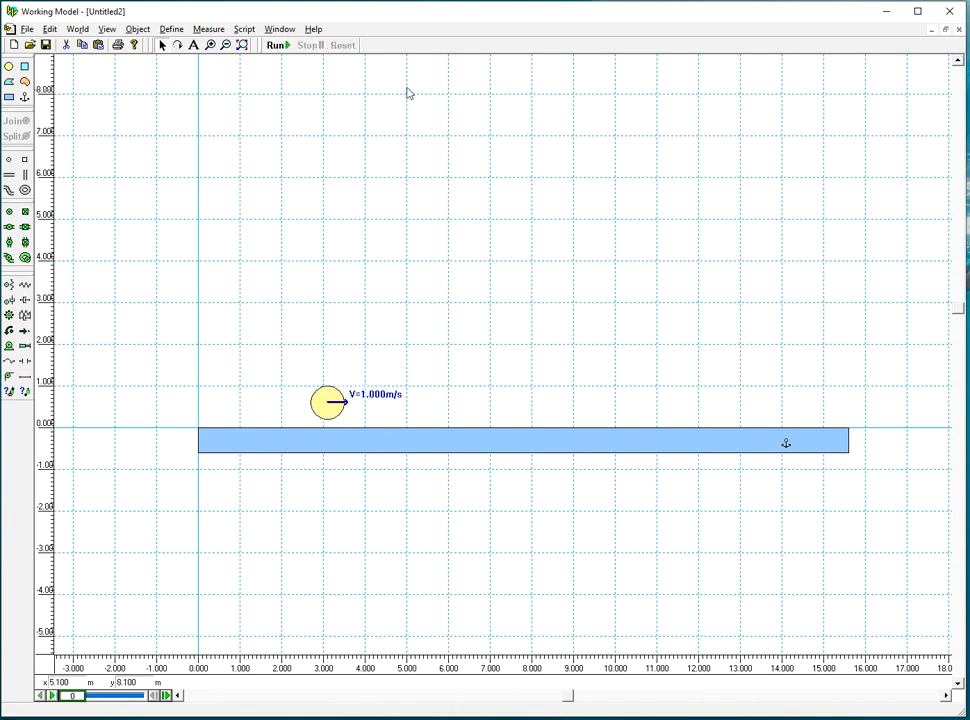
# Move the circle to x 1.4 m, y 4.9 m above the bar, and close the bouncing-ball document without saving
pyautogui.moveTo(329, 405); pyautogui.dragTo(259, 226)
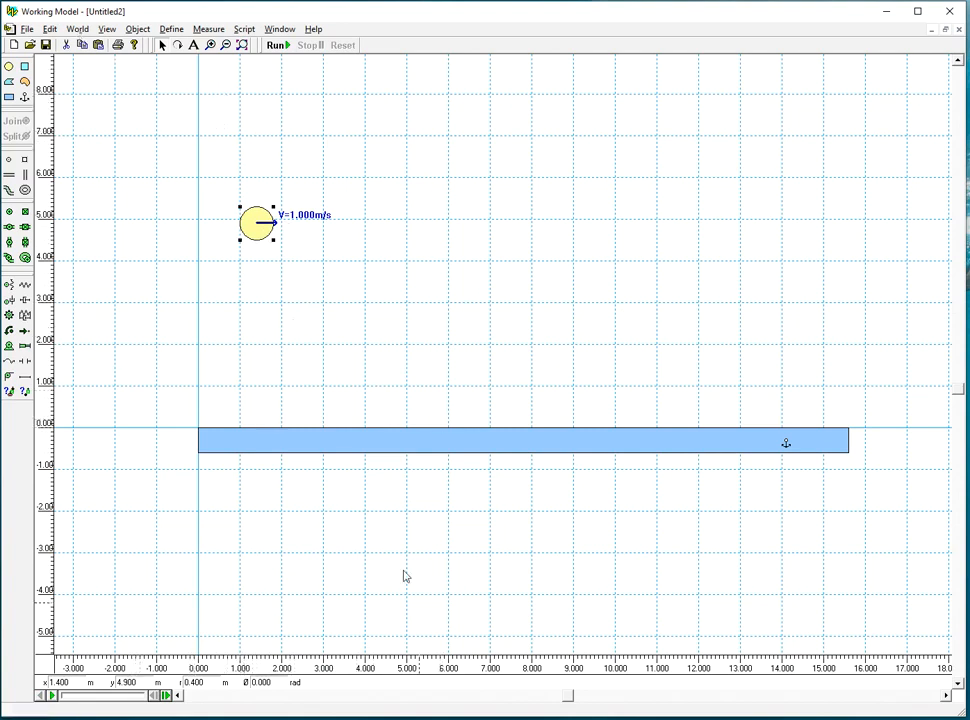
pyautogui.click(958, 31)
pyautogui.click(490, 397)
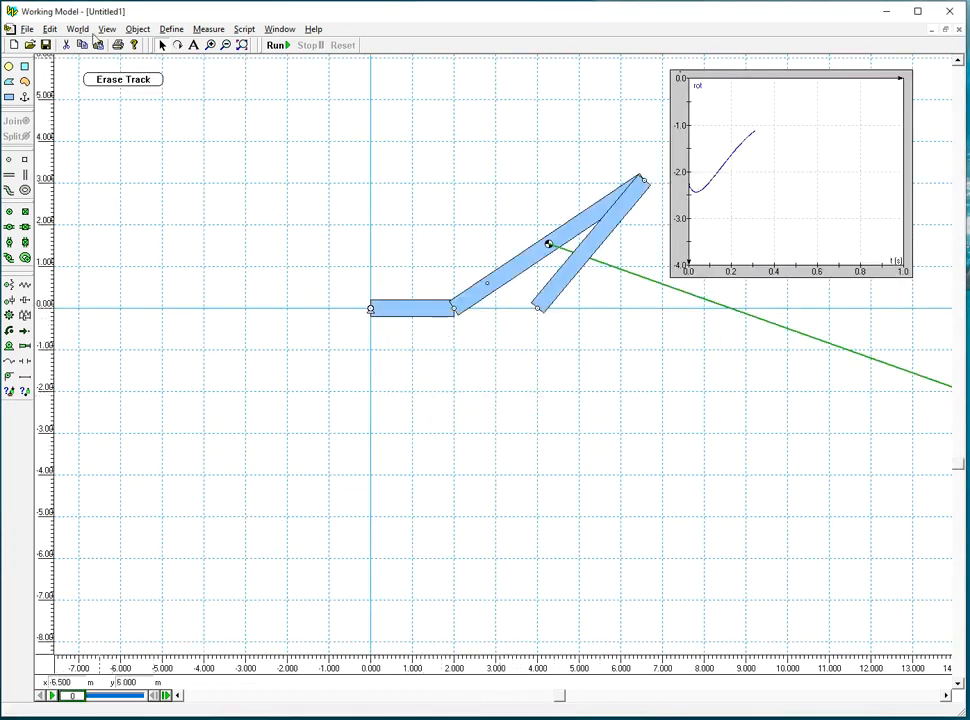
# Set all objects of the linkage model to Do Not Collide
pyautogui.click(48, 29)
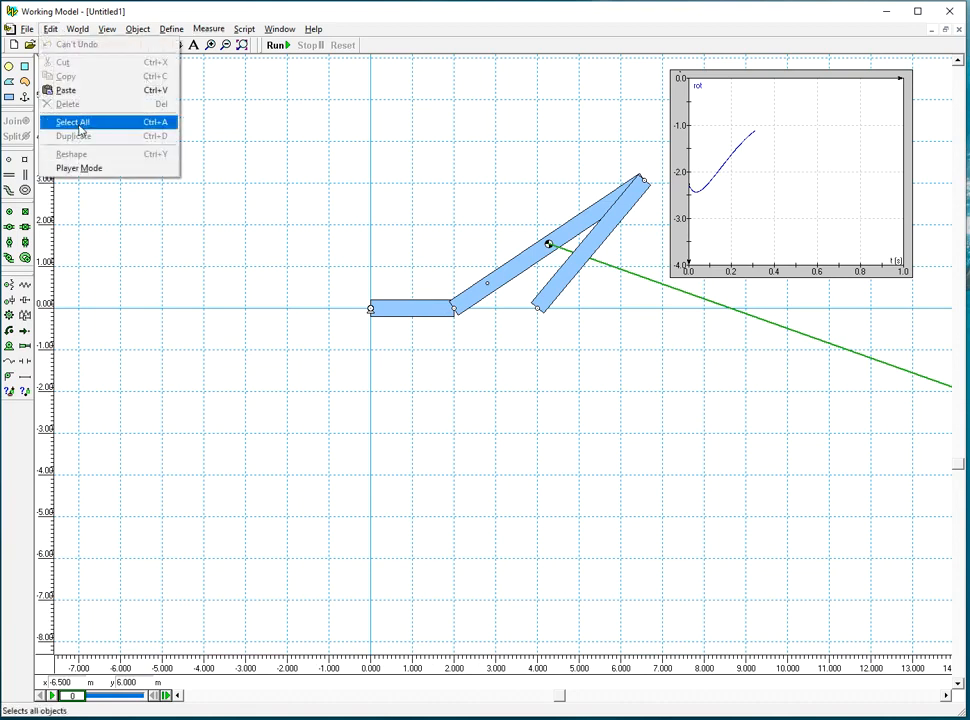
pyautogui.click(80, 128)
pyautogui.click(133, 32)
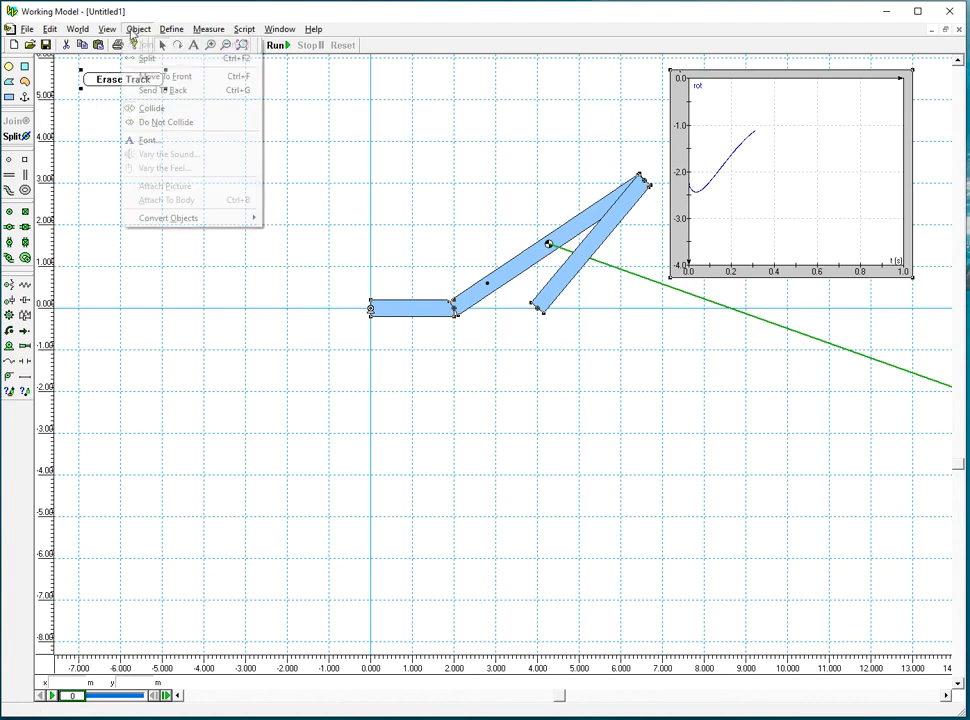
pyautogui.click(158, 122)
pyautogui.click(303, 198)
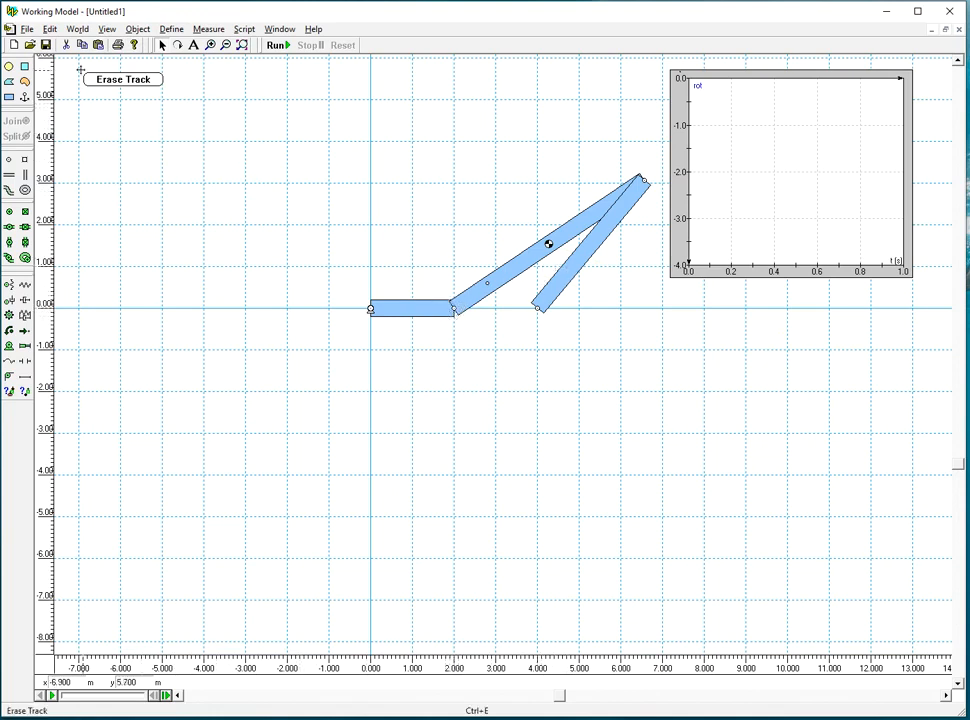
# Run the linkage simulation through a full crank revolution, stop it and reset it
pyautogui.click(277, 46)
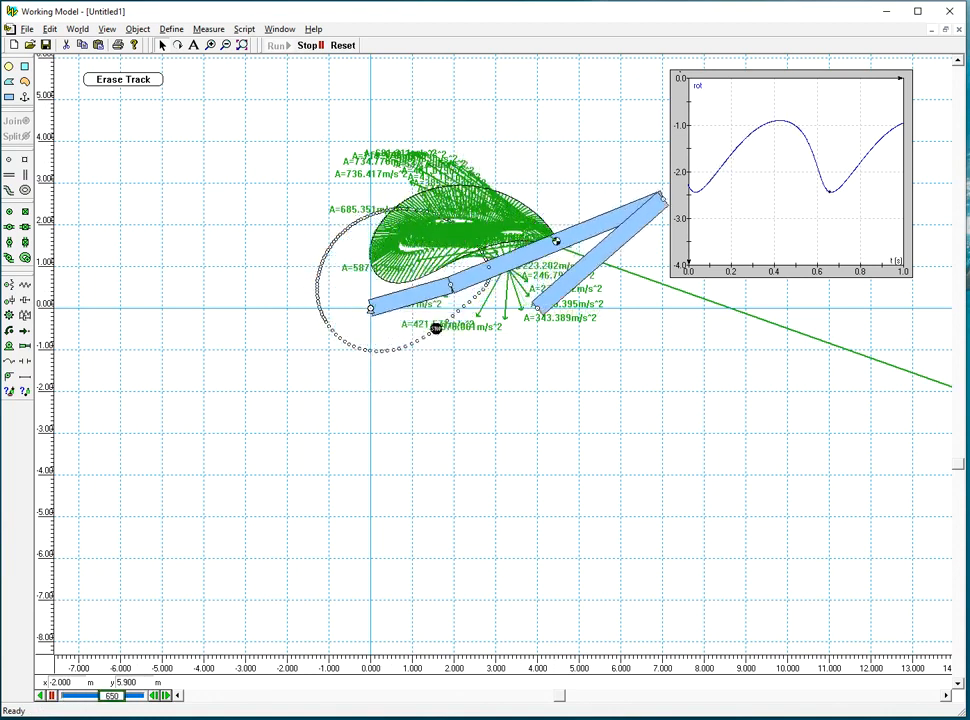
pyautogui.click(308, 45)
pyautogui.click(340, 45)
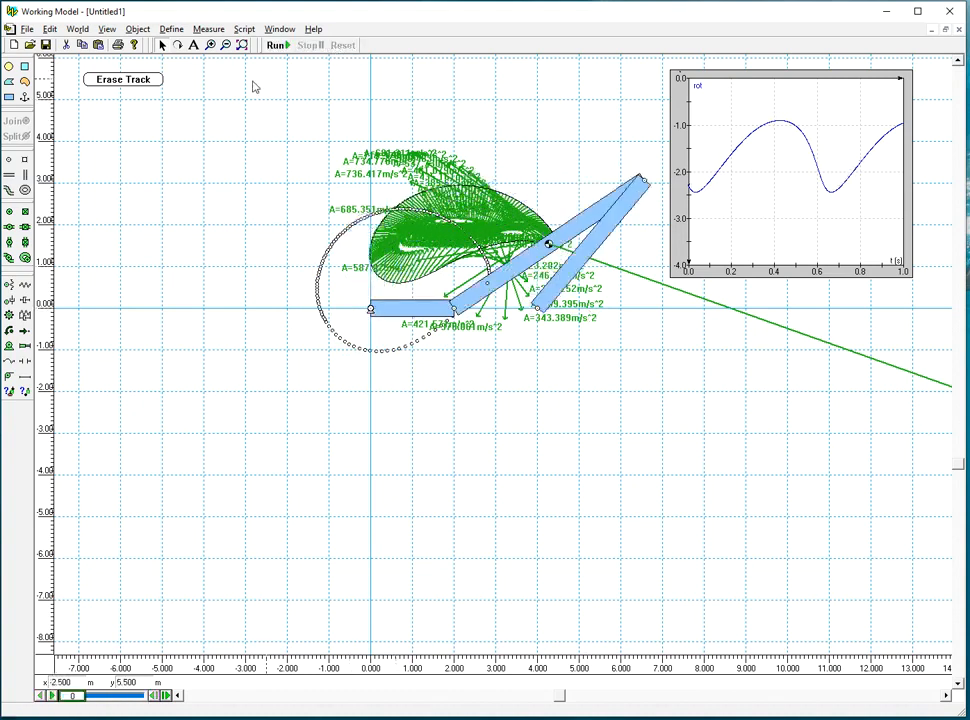
pyautogui.click(50, 29)
pyautogui.click(50, 29)
pyautogui.click(106, 29)
pyautogui.moveTo(133, 33)
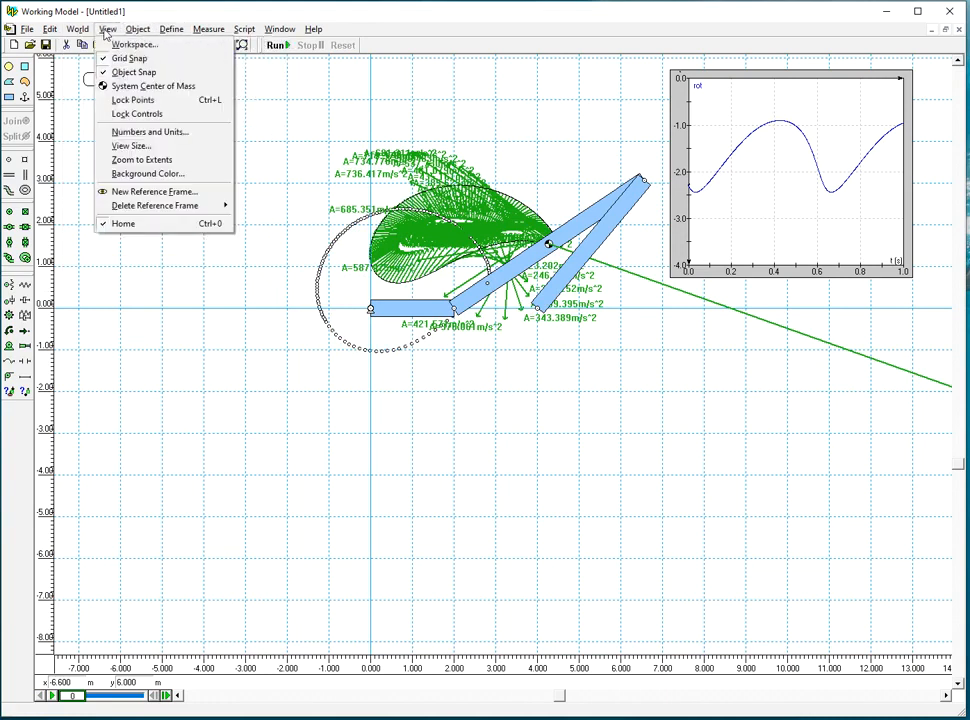
pyautogui.moveTo(76, 32)
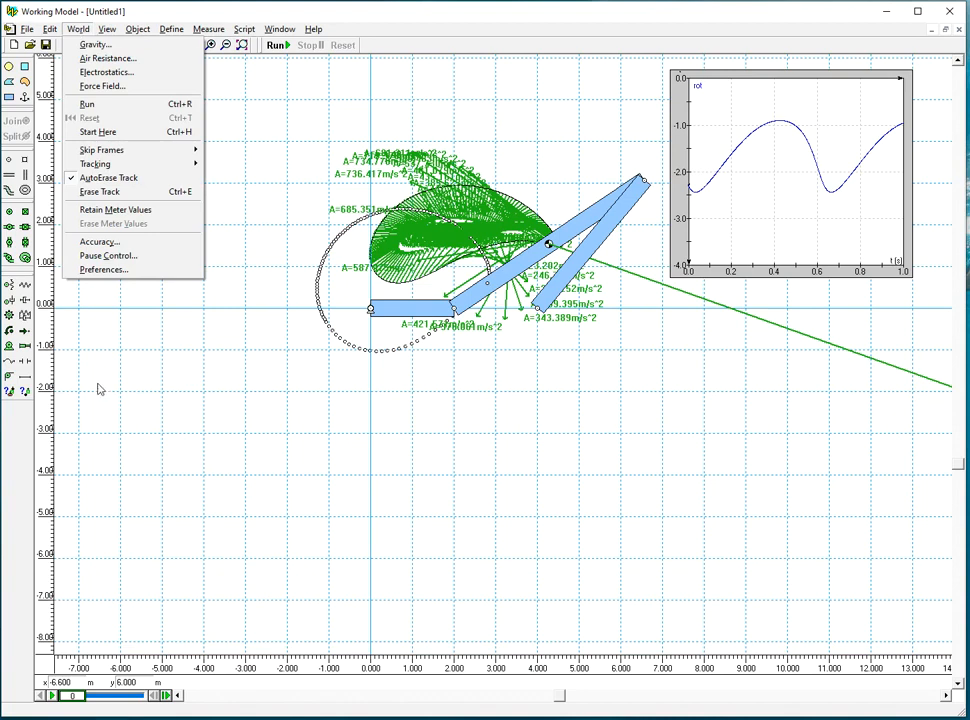